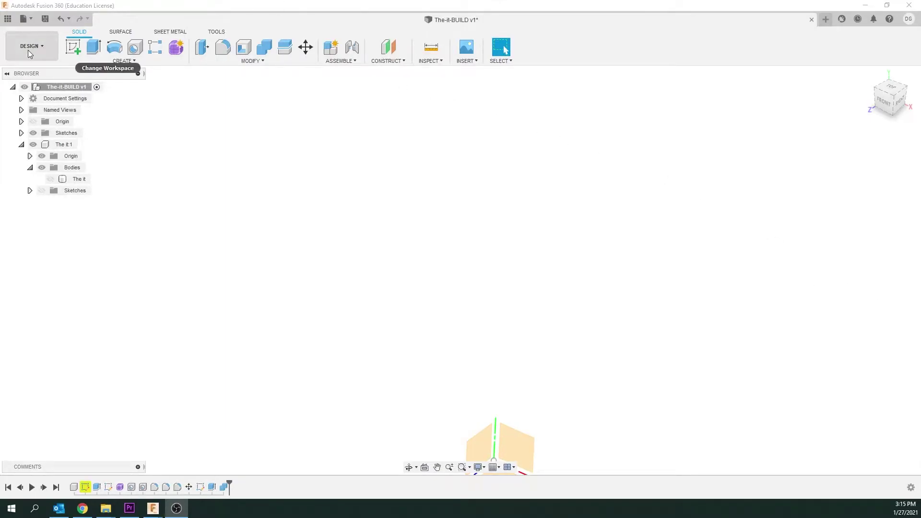
{"action": "left_click", "coordinate": [43, 48]}
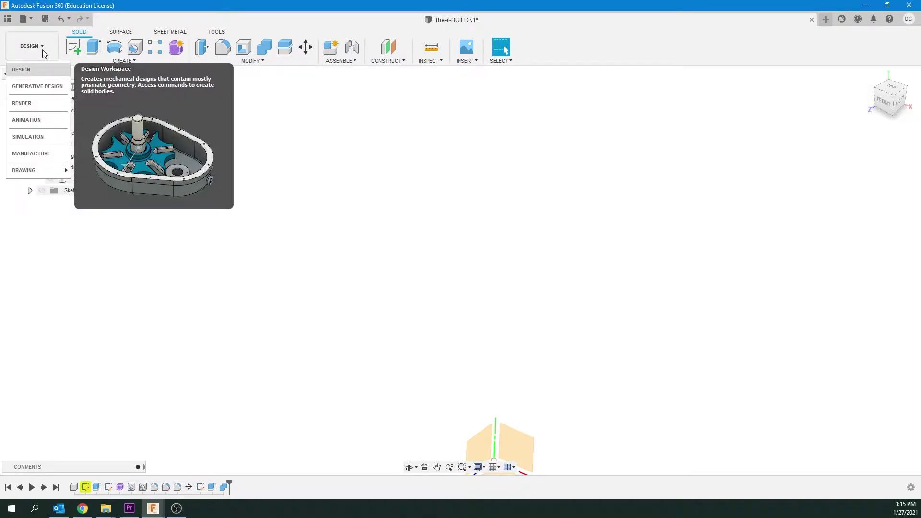
{"action": "left_click", "coordinate": [222, 22]}
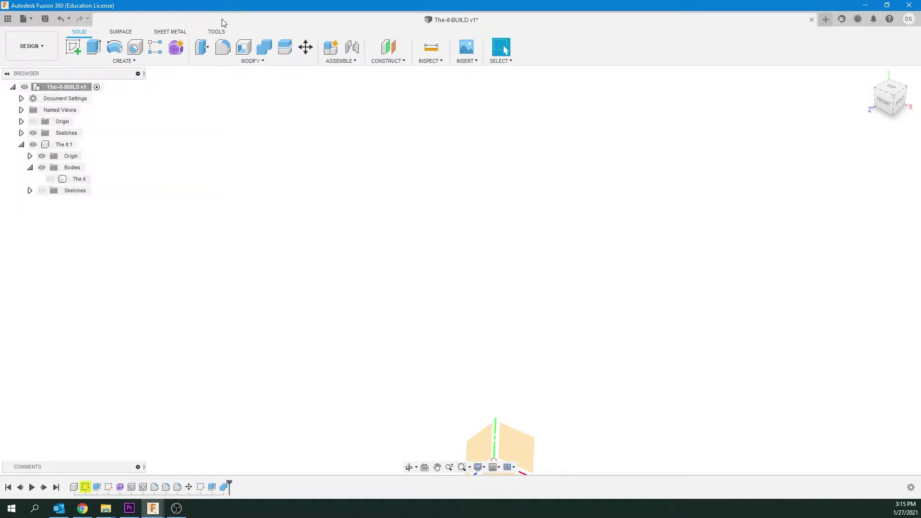
Make the hidden body The it visible
{"action": "left_click", "coordinate": [50, 179]}
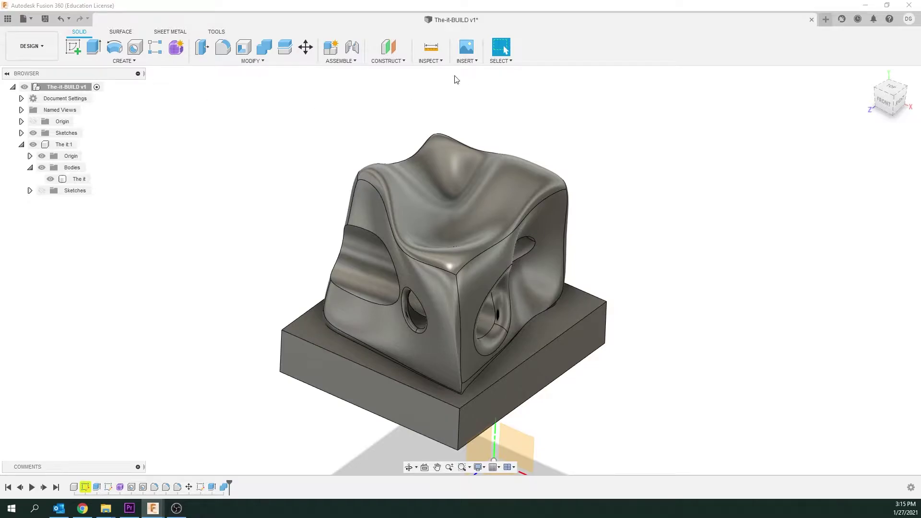
{"action": "left_click", "coordinate": [478, 61]}
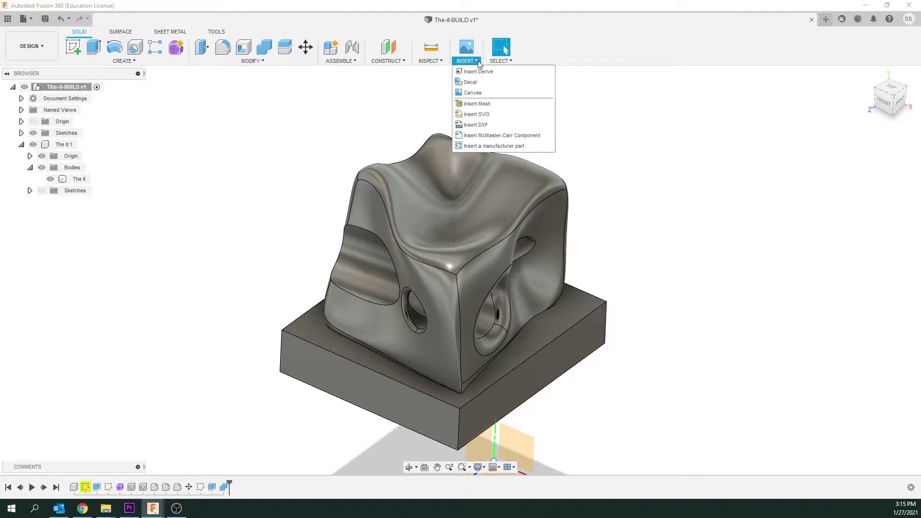
{"action": "left_click", "coordinate": [478, 106]}
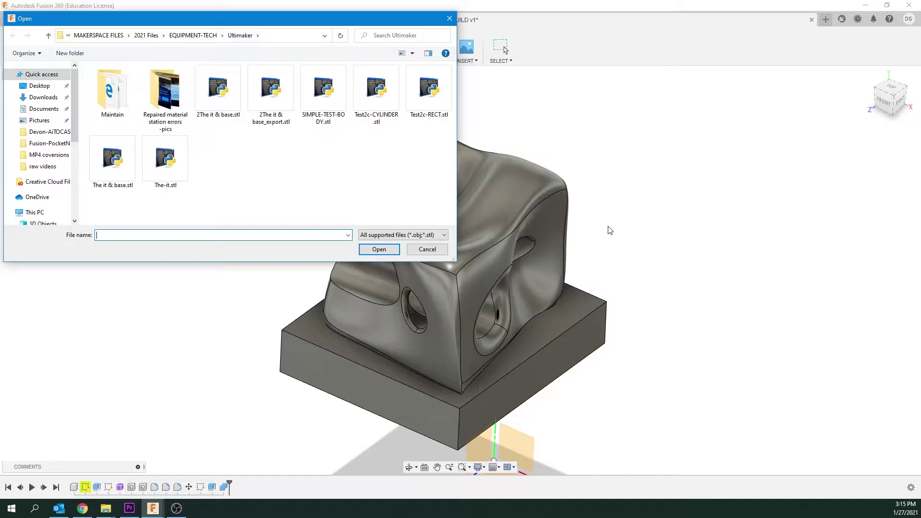
{"action": "left_click", "coordinate": [420, 249]}
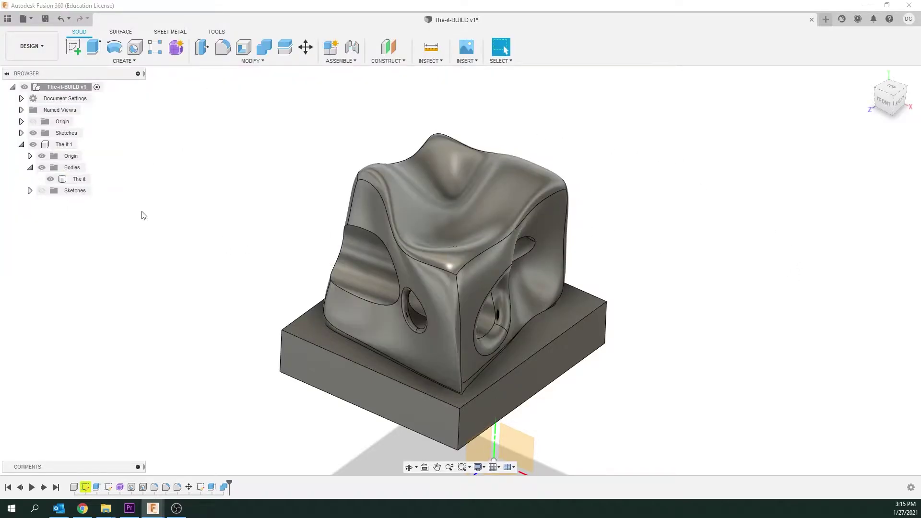
Add a constant-radius fillet to the closed edge loop where the sculpted body meets its square base
{"action": "middle_click_drag", "start_coordinate": [387, 353], "coordinate": [804, 335], "text": "shift"}
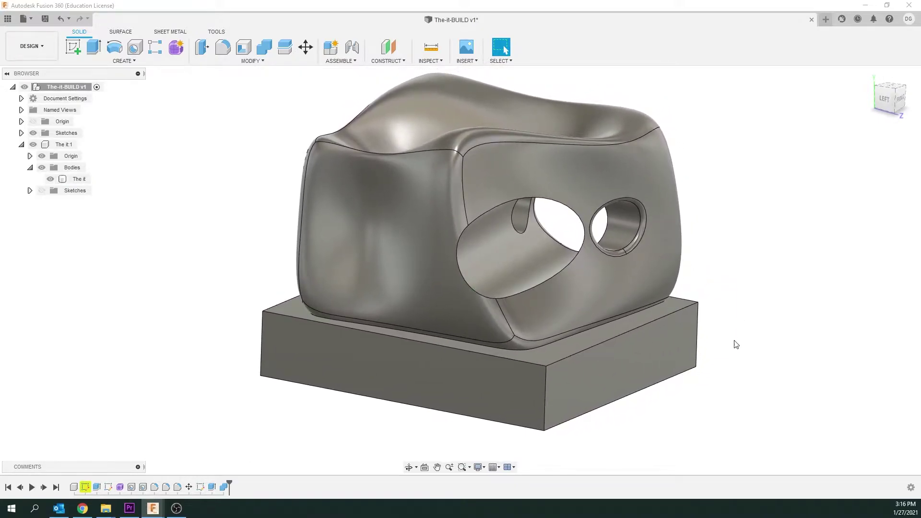
{"action": "middle_click_drag", "start_coordinate": [737, 341], "coordinate": [690, 381], "text": "shift"}
{"action": "middle_click_drag", "start_coordinate": [750, 362], "coordinate": [817, 345], "text": "shift"}
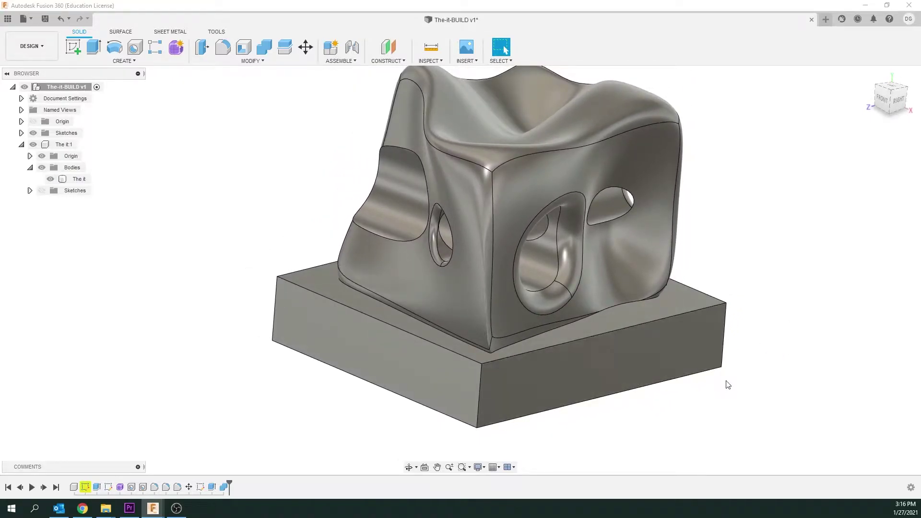
{"action": "left_click", "coordinate": [508, 347]}
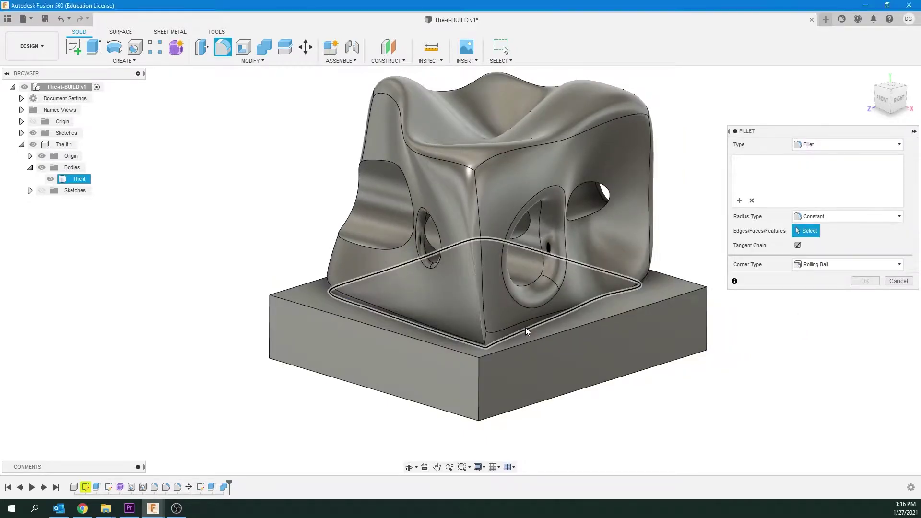
{"action": "left_click", "coordinate": [526, 331]}
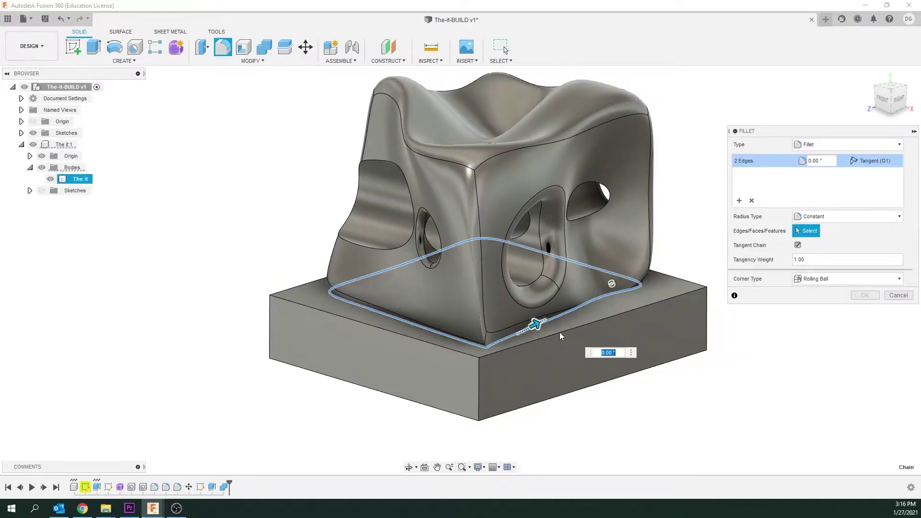
{"action": "left_click", "coordinate": [612, 352]}
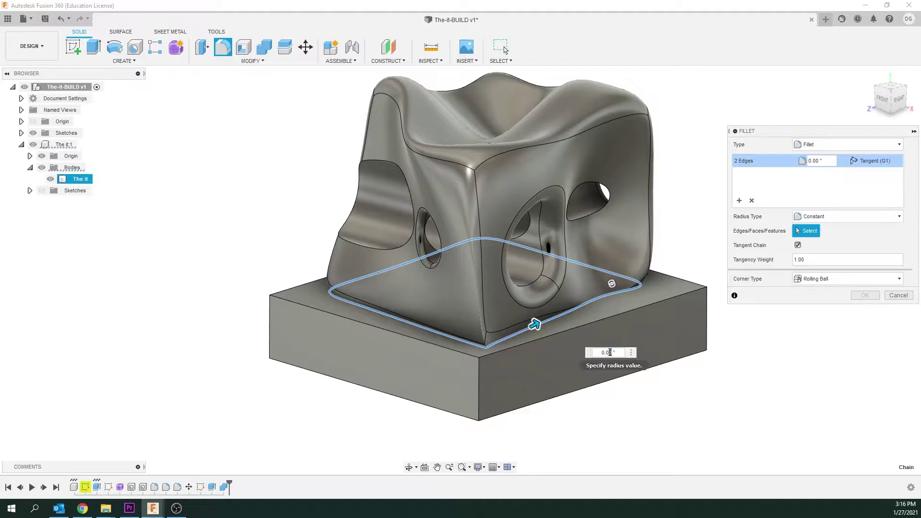
{"action": "type", "text": "2"}
{"action": "key", "text": "Return"}
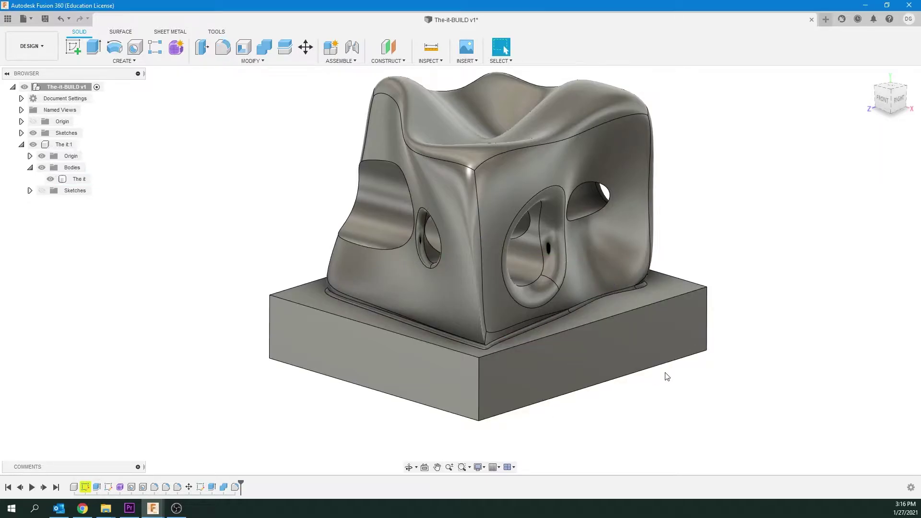
Hide the Bodies folder of the component The it and collapse the component in the browser
{"action": "middle_click_drag", "start_coordinate": [493, 356], "coordinate": [689, 301], "text": "shift"}
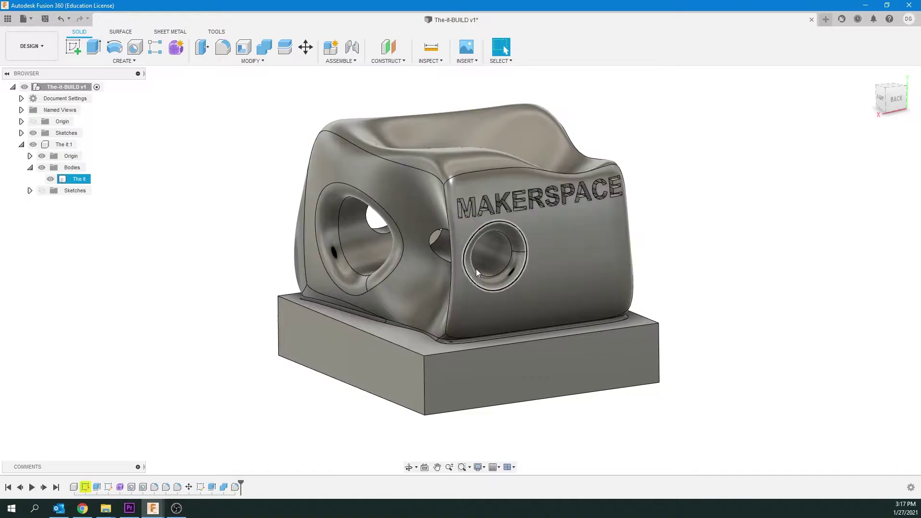
{"action": "left_click", "coordinate": [42, 168]}
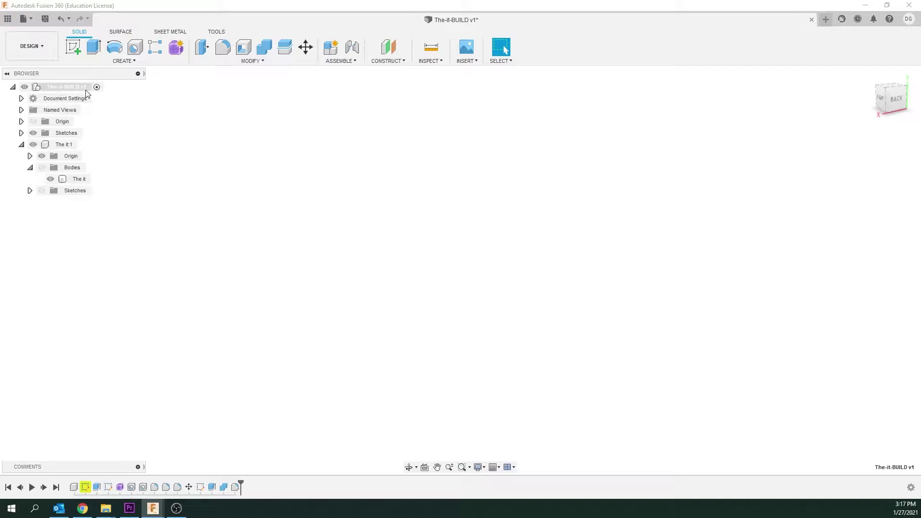
{"action": "left_click", "coordinate": [21, 144]}
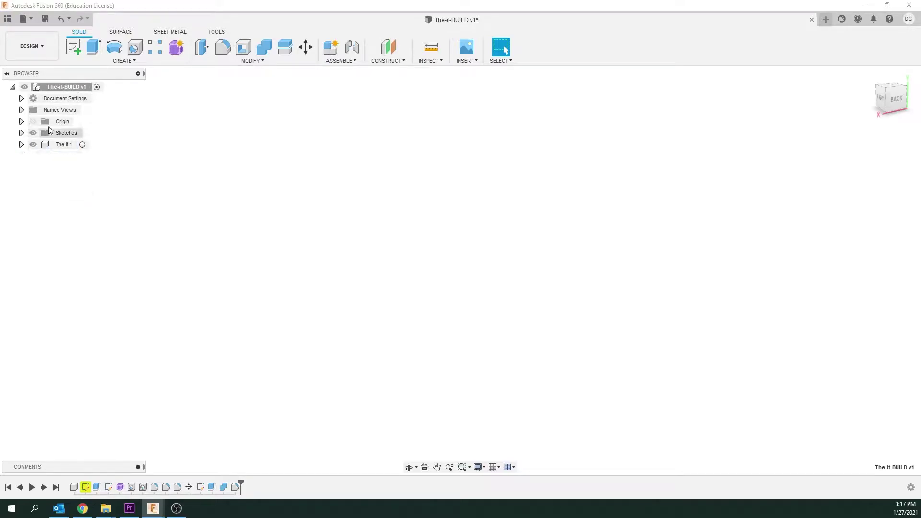
Insert the B-Table with Vise design from the POCKET NC project into the current design, keeping its default position
{"action": "left_click", "coordinate": [7, 20]}
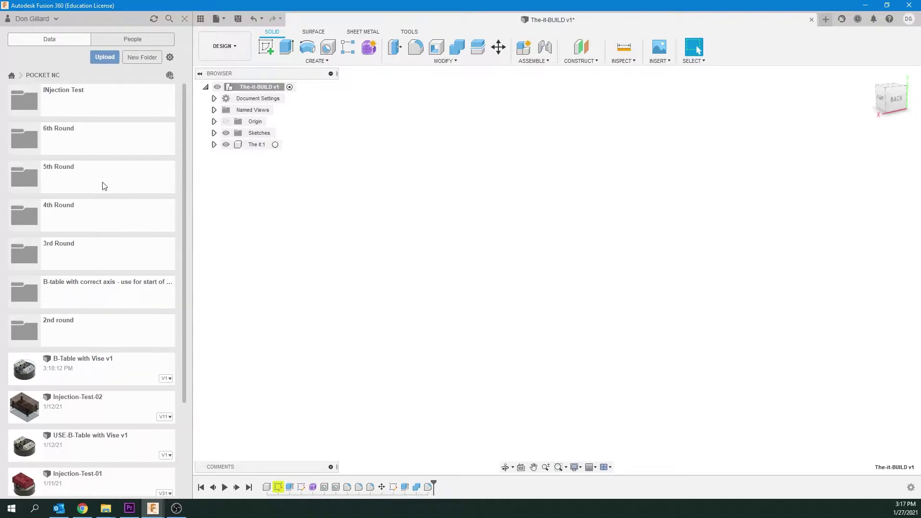
{"action": "left_click", "coordinate": [101, 58]}
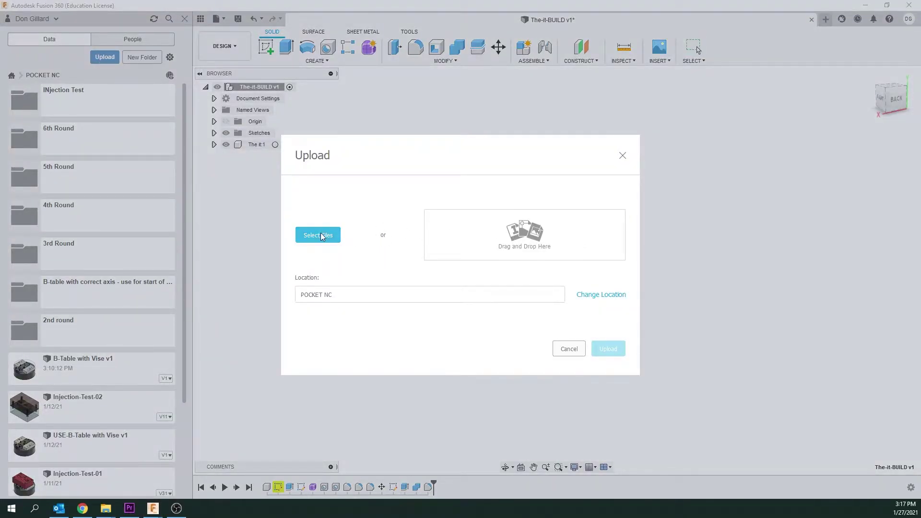
{"action": "left_click", "coordinate": [577, 351]}
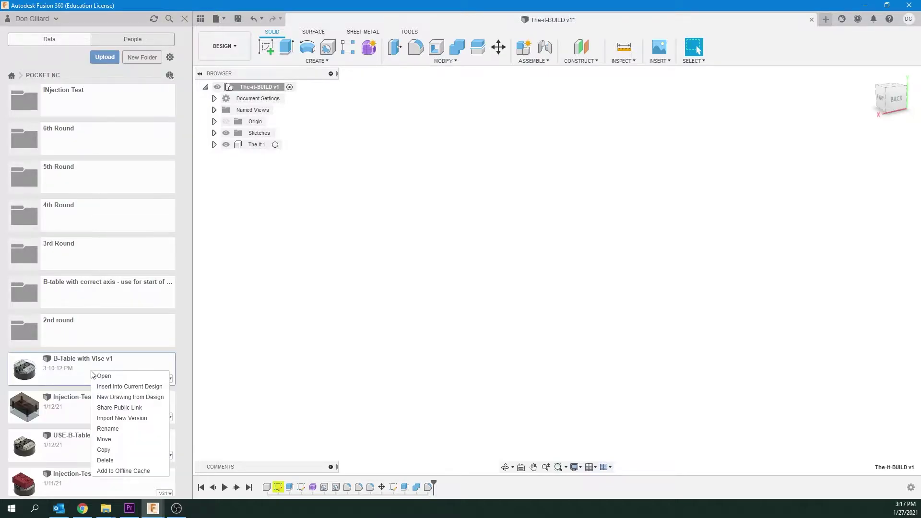
{"action": "left_click", "coordinate": [108, 389]}
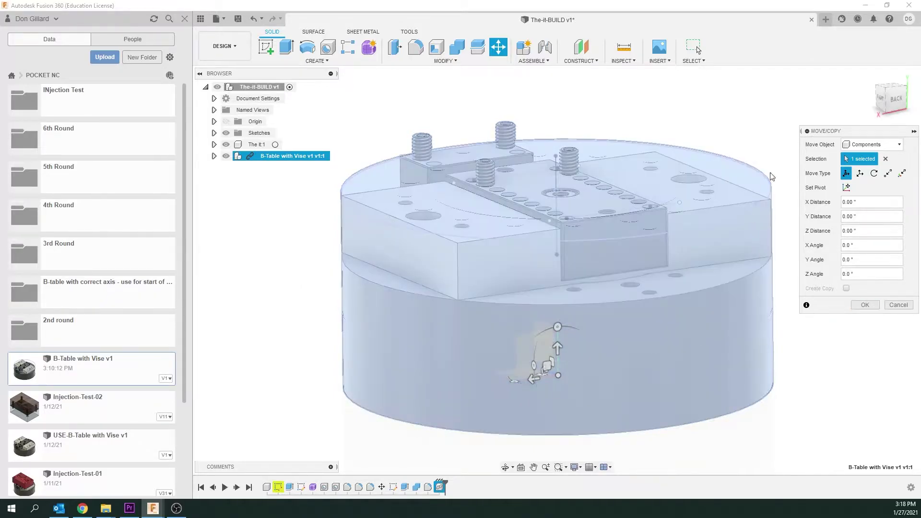
{"action": "left_click", "coordinate": [863, 306]}
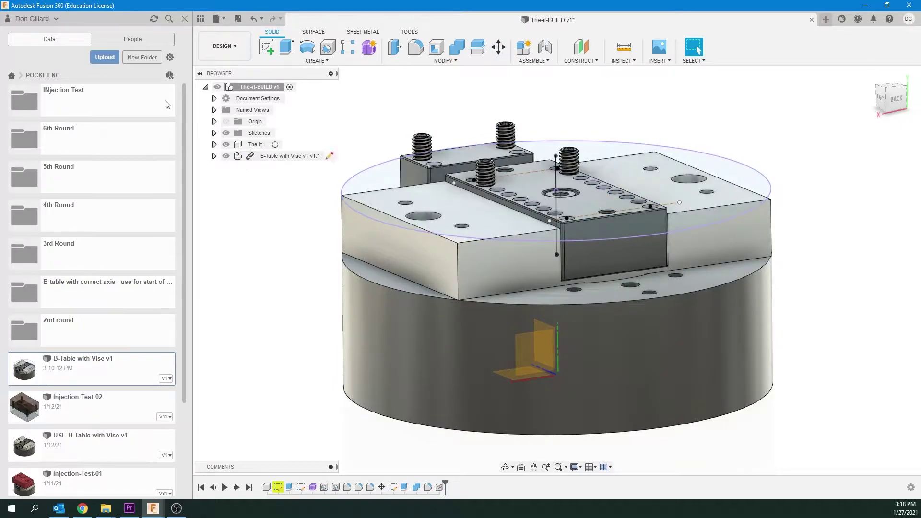
{"action": "left_click", "coordinate": [184, 19]}
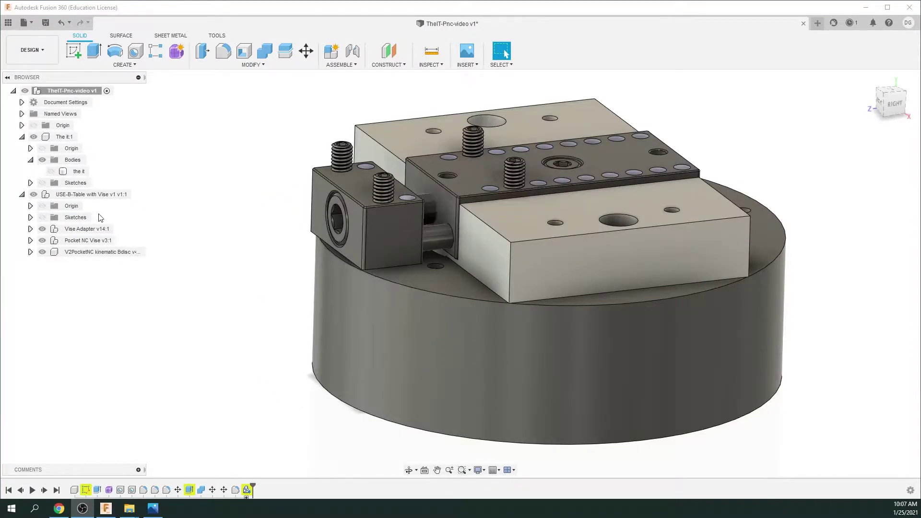
Show the sketches of the B-Table with Vise component and set the vertical dimension in the B-Table Offset sketch to 0.8355 in
{"action": "left_click", "coordinate": [42, 217]}
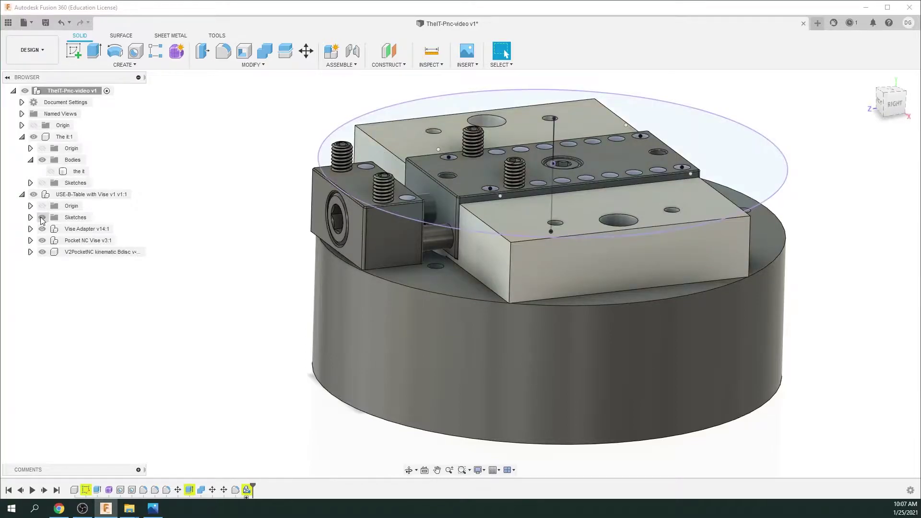
{"action": "left_click", "coordinate": [30, 217]}
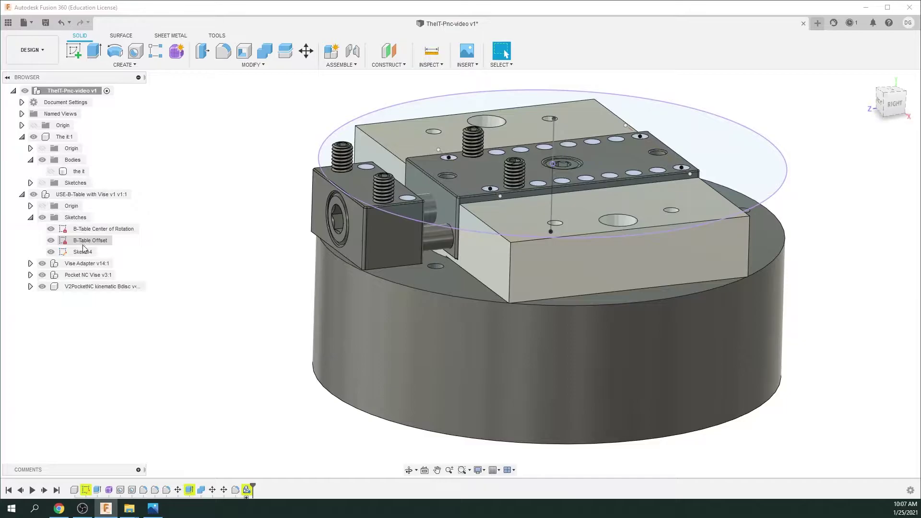
{"action": "double_click", "coordinate": [83, 243]}
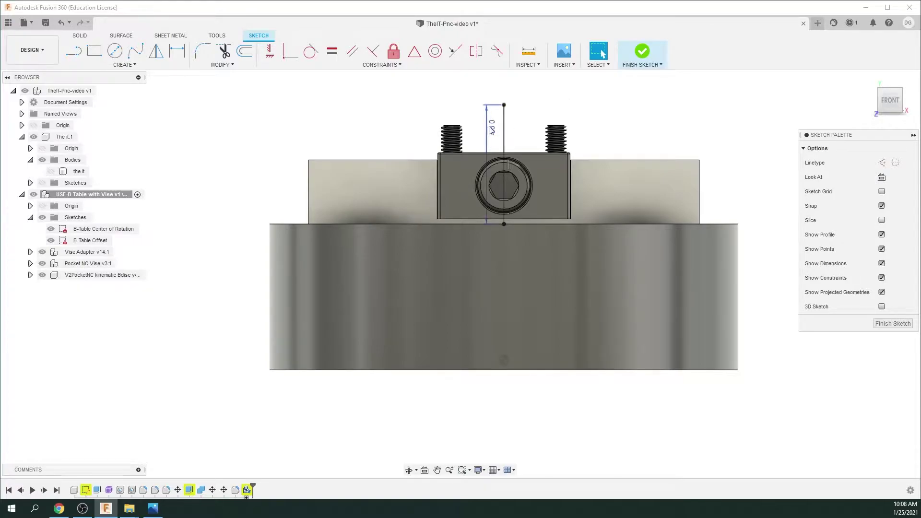
{"action": "double_click", "coordinate": [492, 130]}
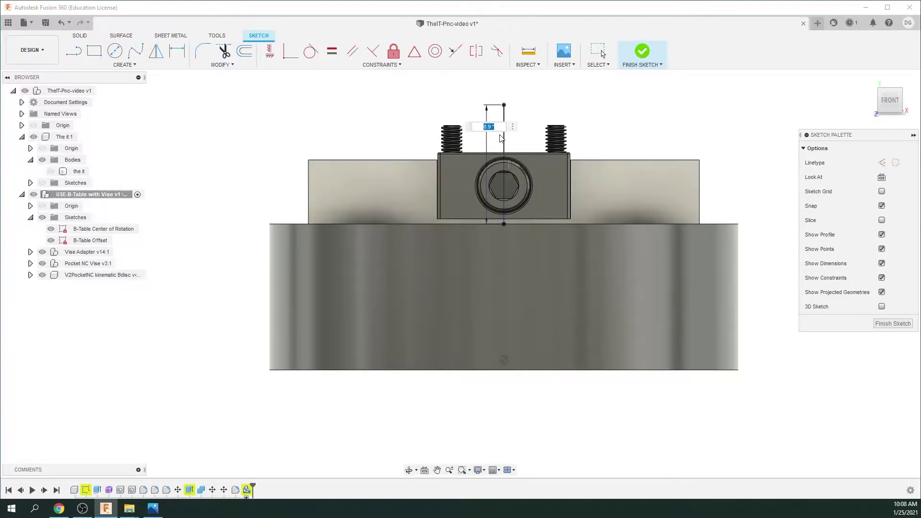
{"action": "left_click", "coordinate": [489, 126]}
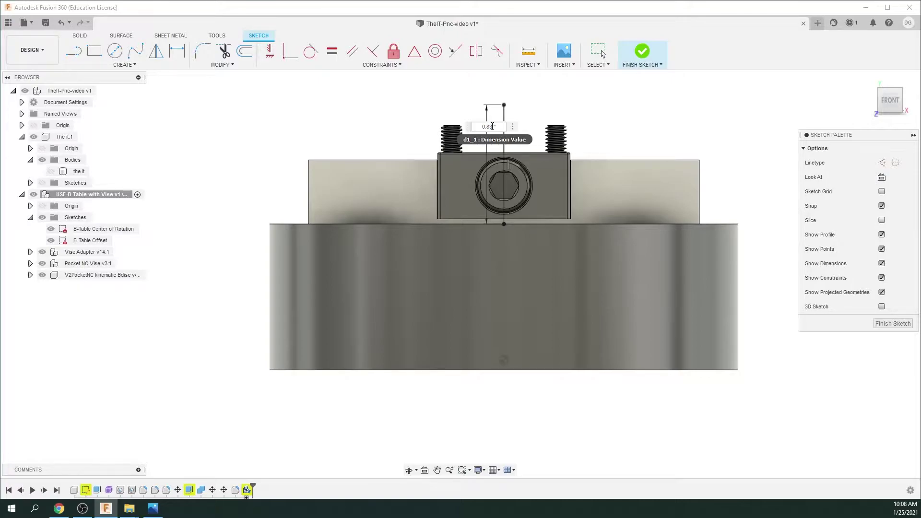
{"action": "type", "text": "8355"}
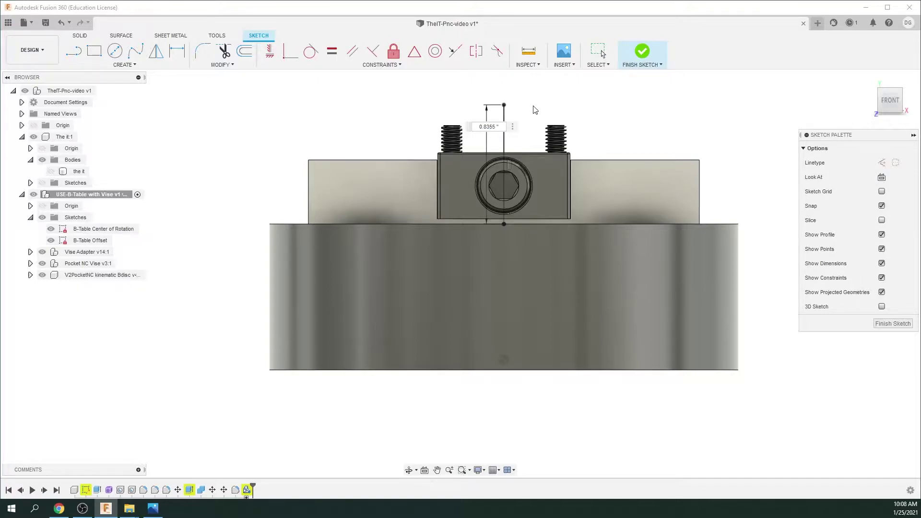
{"action": "key", "text": "Return"}
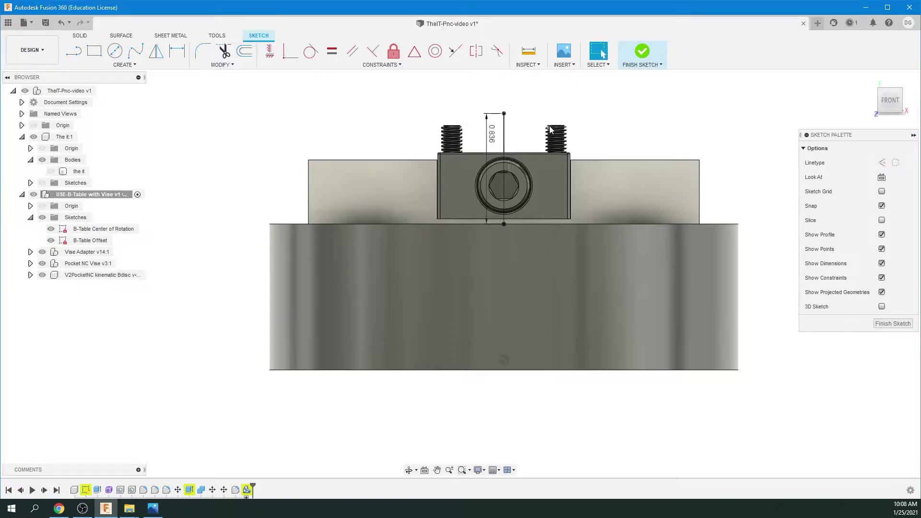
{"action": "double_click", "coordinate": [494, 139]}
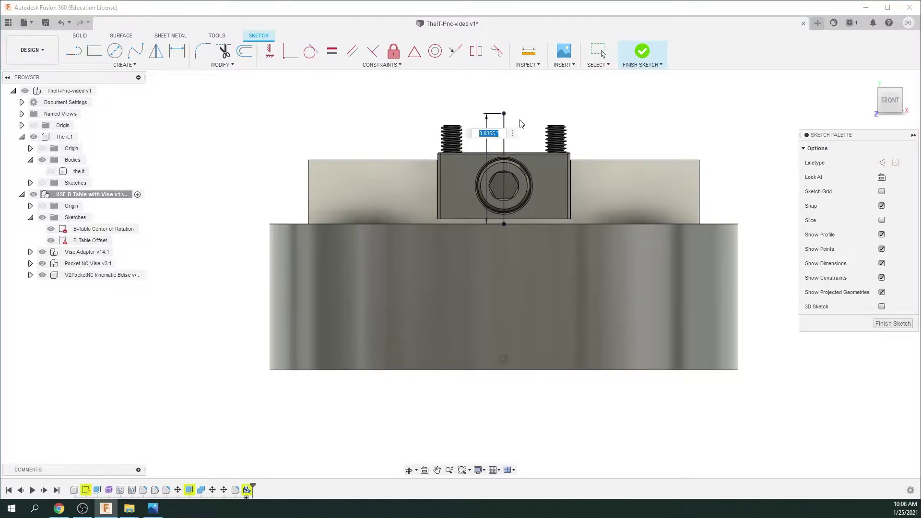
{"action": "left_click", "coordinate": [894, 324]}
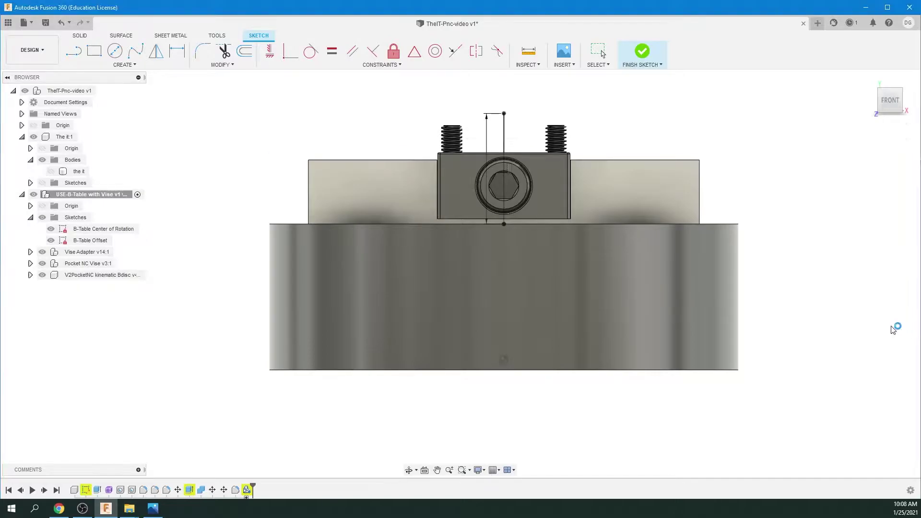
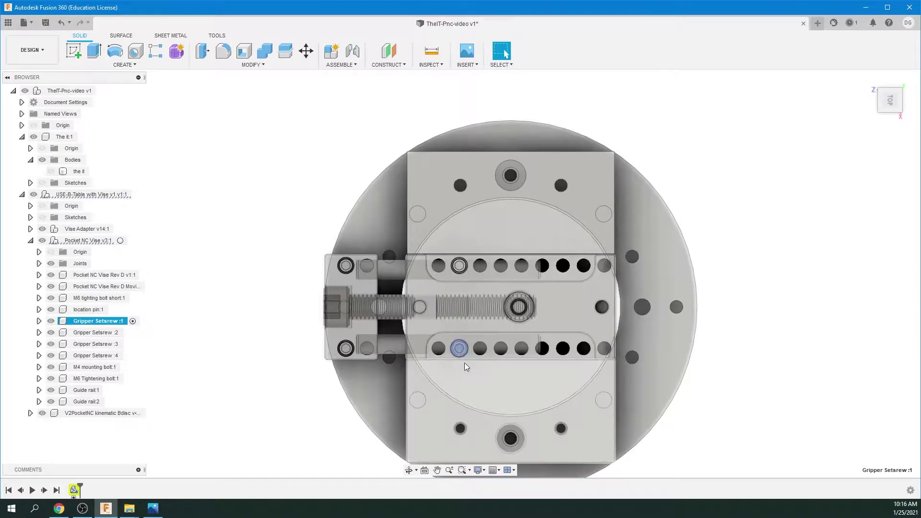
Move Gripper Setsrew :1 about 1.183 in along Y to the second-to-last hole of its row in the fixed vise body
{"action": "key", "text": "m"}
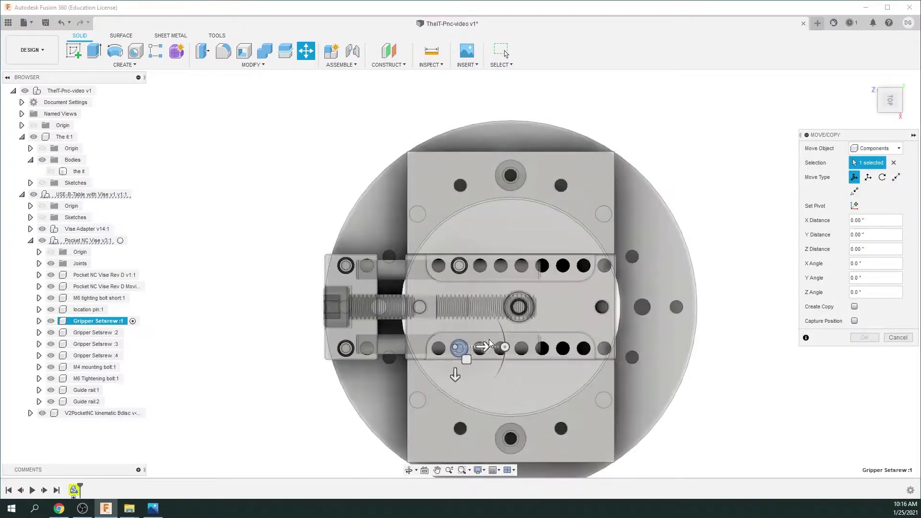
{"action": "left_click_drag", "start_coordinate": [483, 345], "coordinate": [608, 340]}
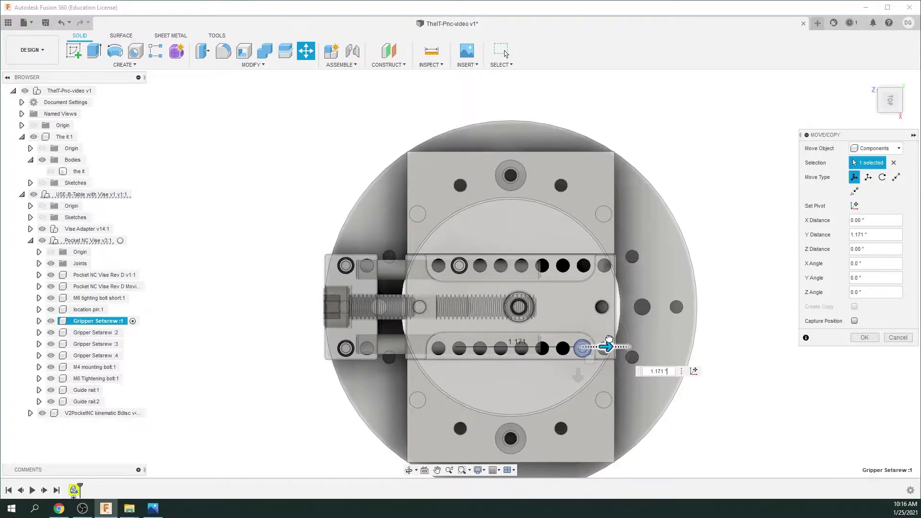
{"action": "scroll", "coordinate": [733, 323], "scroll_direction": "up", "scroll_amount": 4}
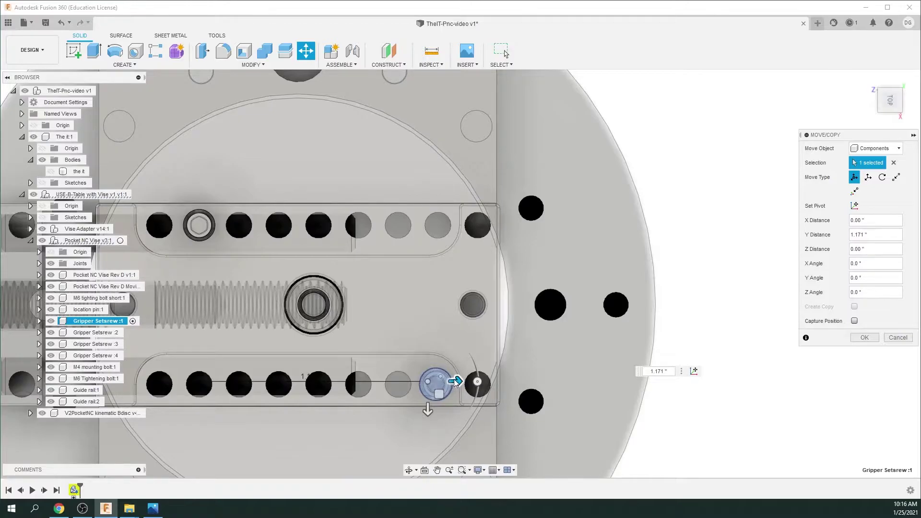
{"action": "mouse_move", "coordinate": [456, 382]}
{"action": "left_mouse_down"}
{"action": "mouse_move", "coordinate": [473, 381]}
{"action": "mouse_move", "coordinate": [448, 382]}
{"action": "mouse_move", "coordinate": [459, 382]}
{"action": "left_mouse_up"}
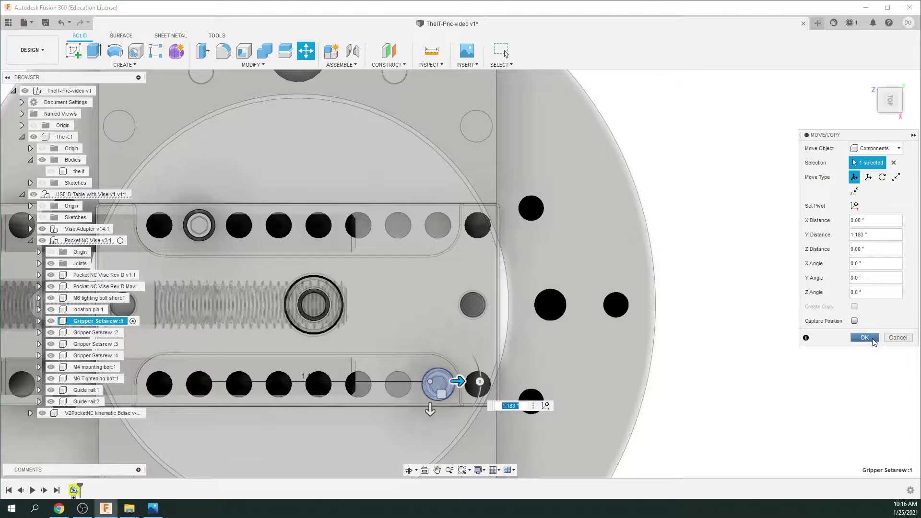
{"action": "left_click", "coordinate": [863, 338]}
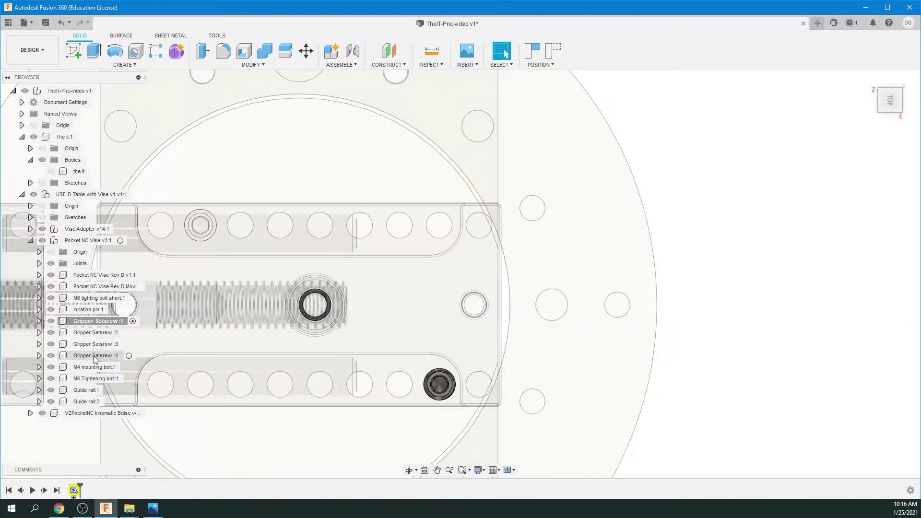
Activate Gripper Setsrew :4 and move it about -1.19 in along X to the second-to-last hole of its row, opposite setscrew :1
{"action": "double_click", "coordinate": [94, 356]}
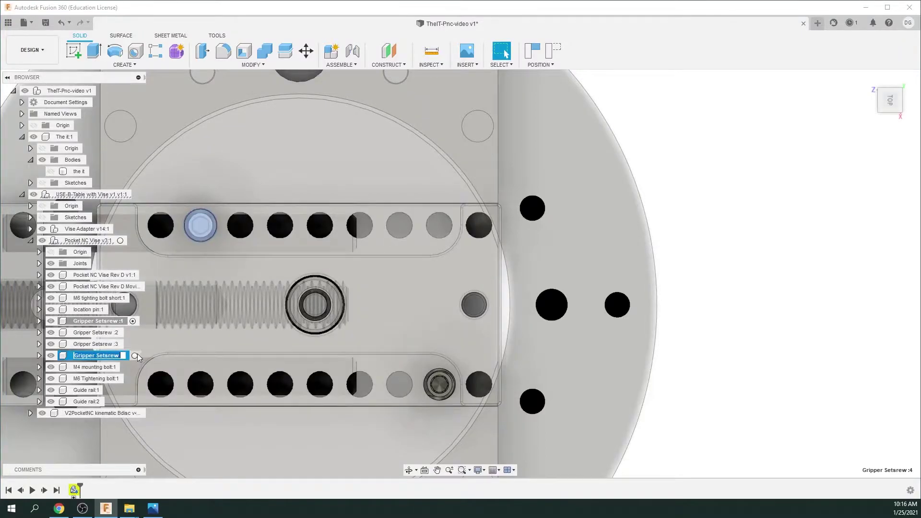
{"action": "left_click", "coordinate": [135, 356]}
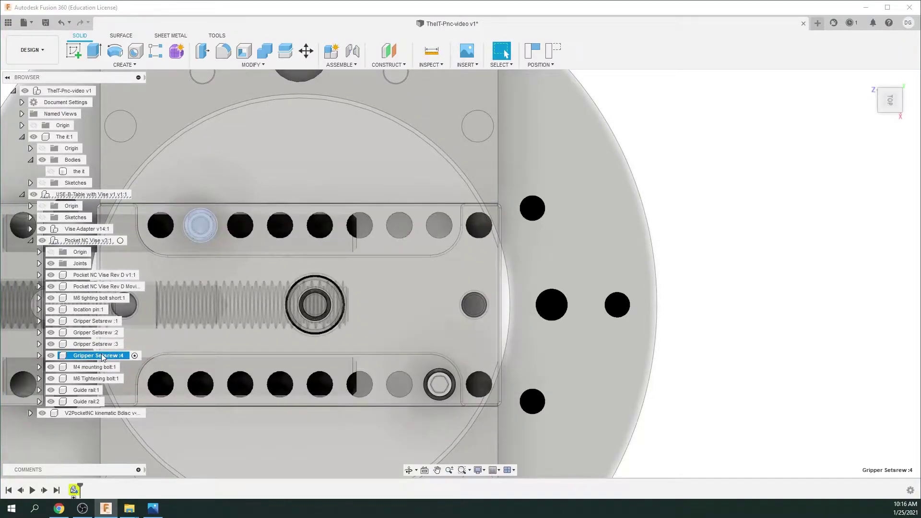
{"action": "key", "text": "m"}
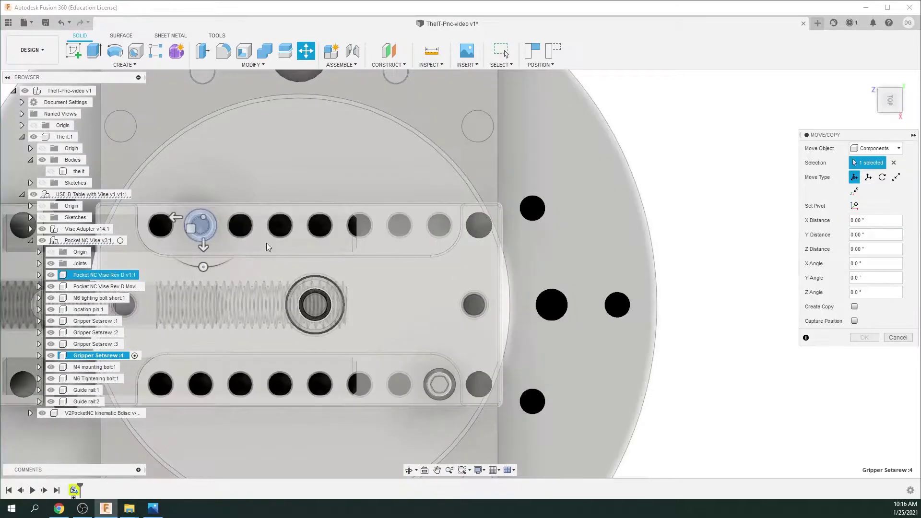
{"action": "left_click_drag", "start_coordinate": [177, 217], "coordinate": [419, 197]}
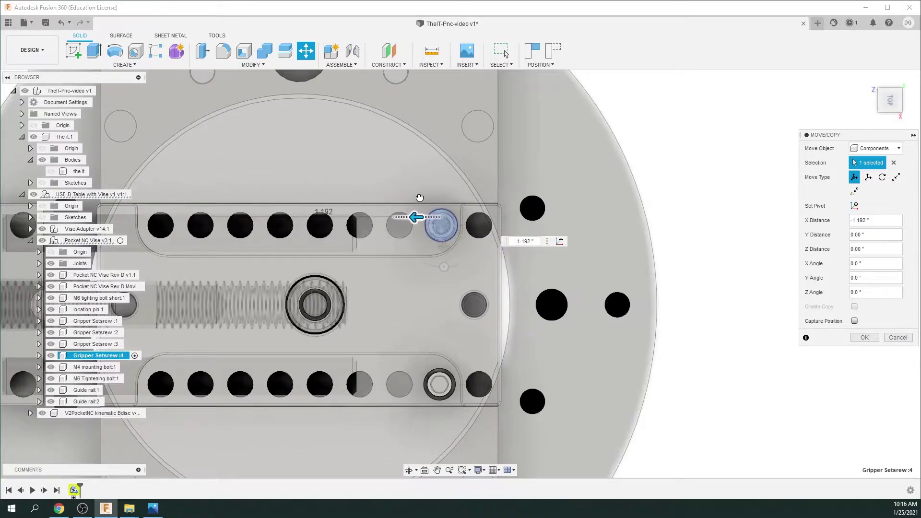
{"action": "left_click_drag", "start_coordinate": [419, 197], "coordinate": [421, 198]}
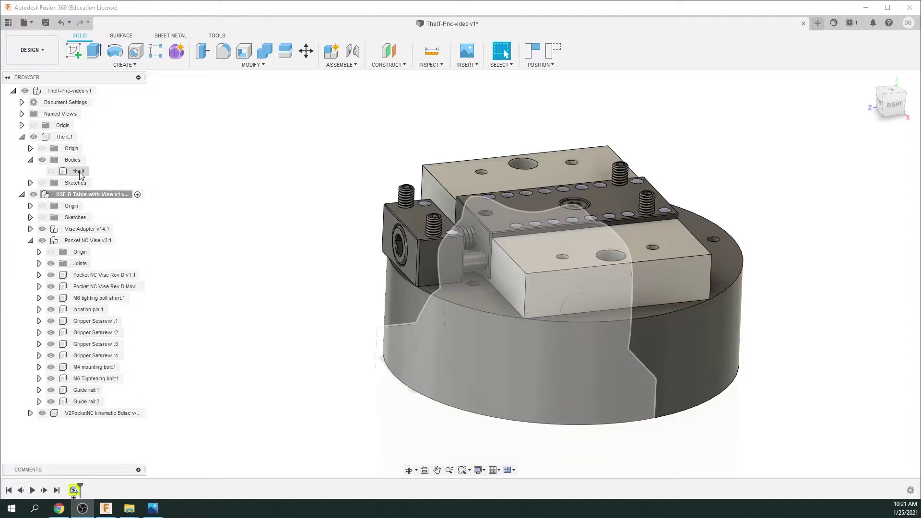
Activate the component The it and show its body the it
{"action": "left_click", "coordinate": [65, 137]}
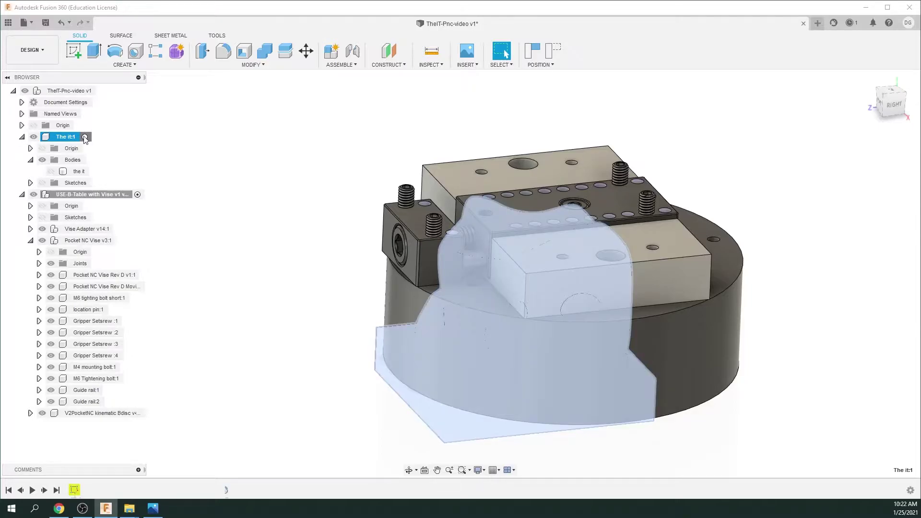
{"action": "left_click", "coordinate": [84, 138]}
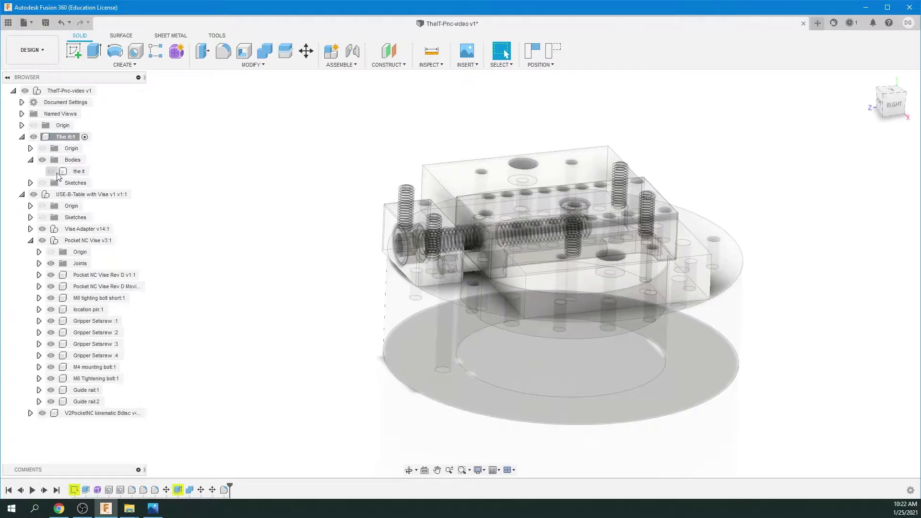
{"action": "left_click", "coordinate": [51, 171]}
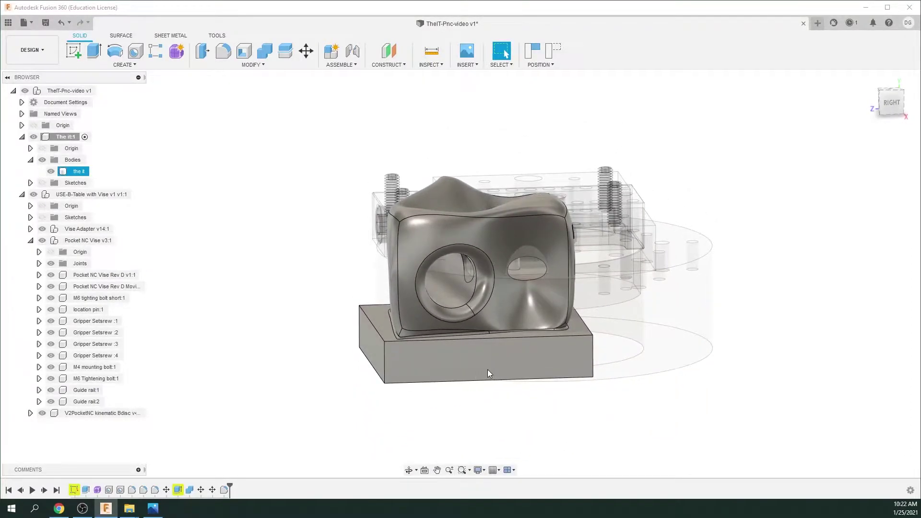
Raise the body the it about 1.574 in with Move/Copy so its square base rests on top of the vise
{"action": "key", "text": "m"}
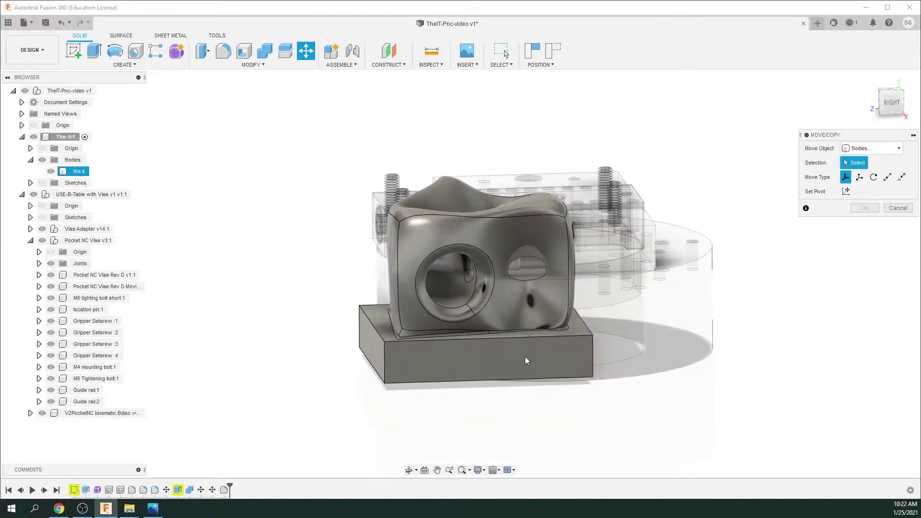
{"action": "left_click", "coordinate": [525, 357]}
{"action": "left_click_drag", "start_coordinate": [526, 336], "coordinate": [532, 120]}
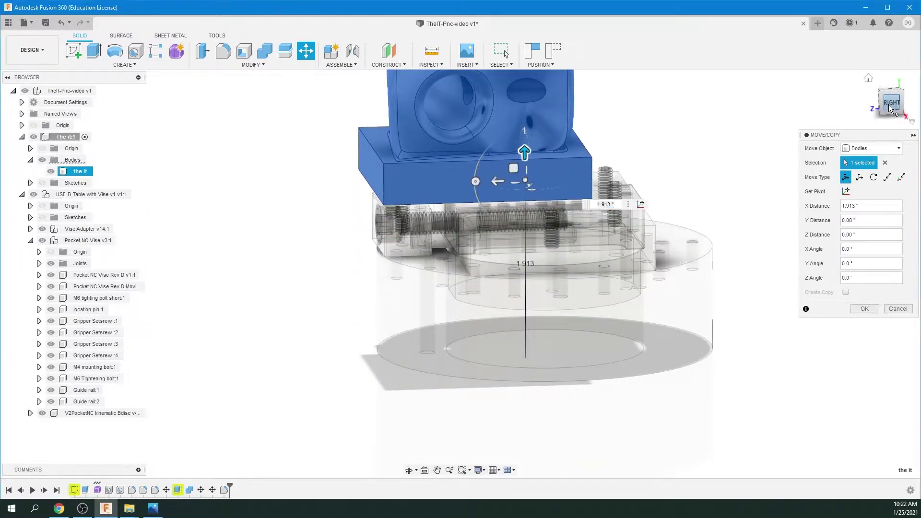
{"action": "left_click", "coordinate": [890, 103]}
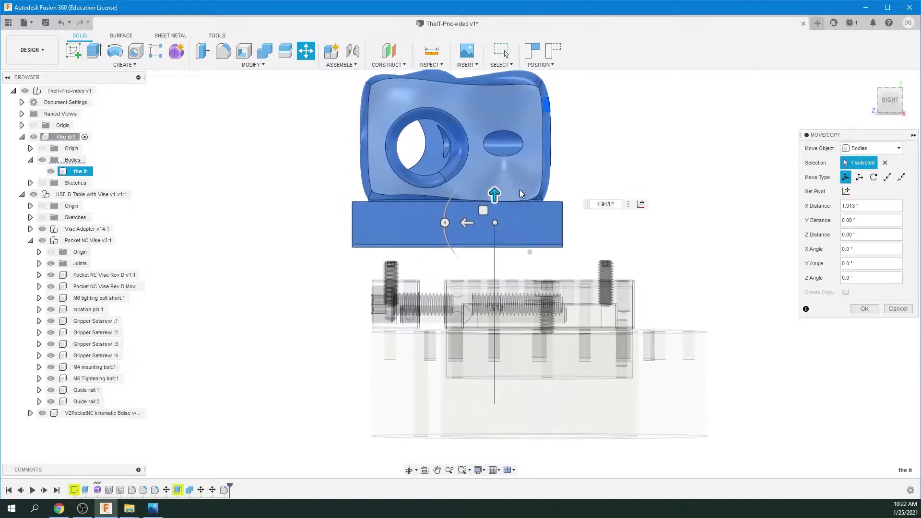
{"action": "left_click_drag", "start_coordinate": [494, 206], "coordinate": [494, 235]}
{"action": "scroll", "coordinate": [692, 230], "scroll_direction": "up", "scroll_amount": 5}
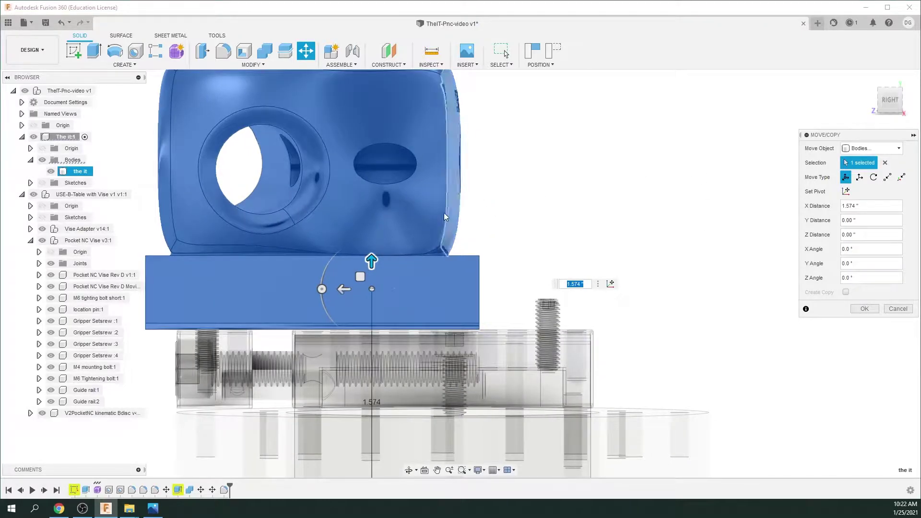
Shift the body the it about -0.389 in along Y so its base sits against the fixed-side gripper setscrews
{"action": "left_click_drag", "start_coordinate": [370, 267], "coordinate": [398, 287]}
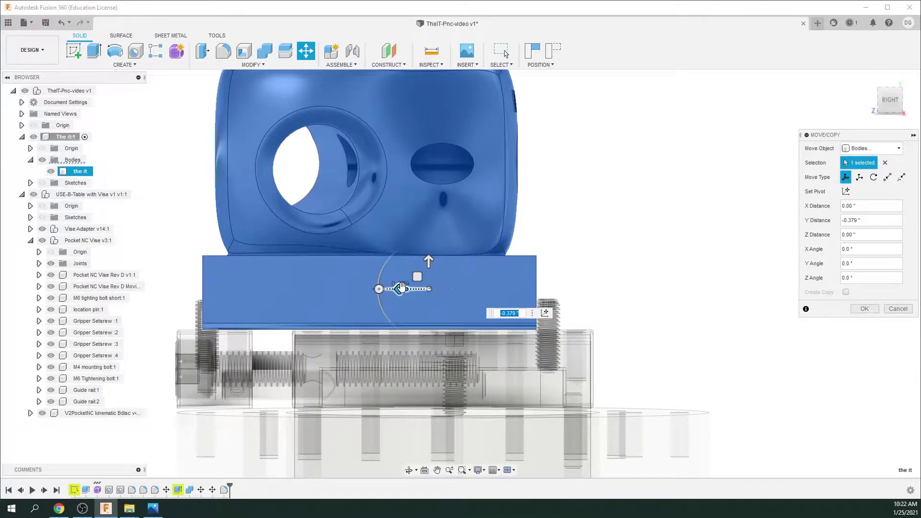
{"action": "left_click_drag", "start_coordinate": [402, 287], "coordinate": [403, 287]}
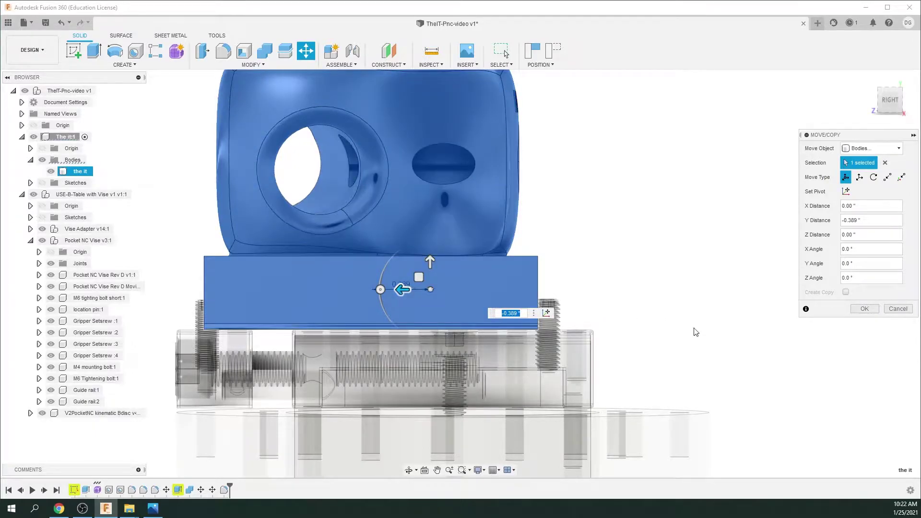
{"action": "left_click", "coordinate": [865, 309]}
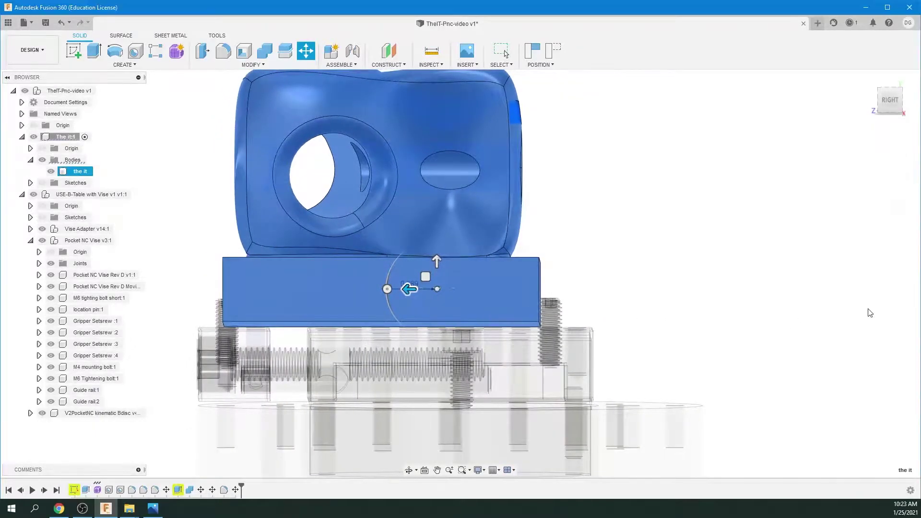
Move the body the it sideways, as seen from the back, to centre its base across the vise
{"action": "middle_click_drag", "start_coordinate": [723, 277], "coordinate": [845, 265], "text": "shift"}
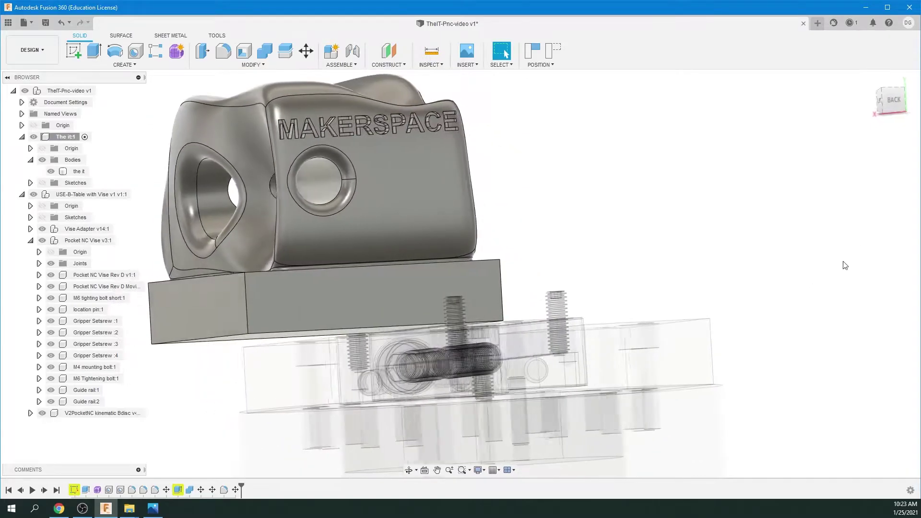
{"action": "left_click", "coordinate": [888, 102]}
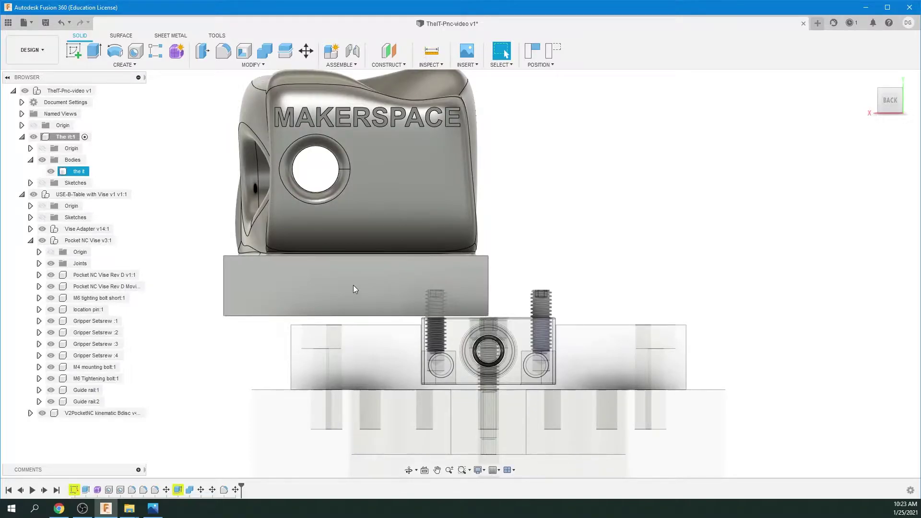
{"action": "key", "text": "m"}
{"action": "left_click", "coordinate": [297, 296]}
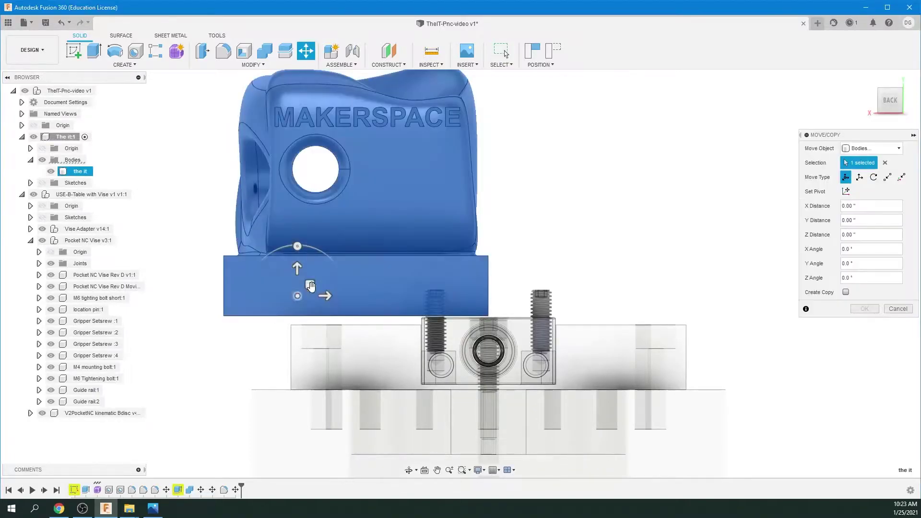
{"action": "left_click_drag", "start_coordinate": [325, 293], "coordinate": [450, 296]}
{"action": "left_click", "coordinate": [864, 308]}
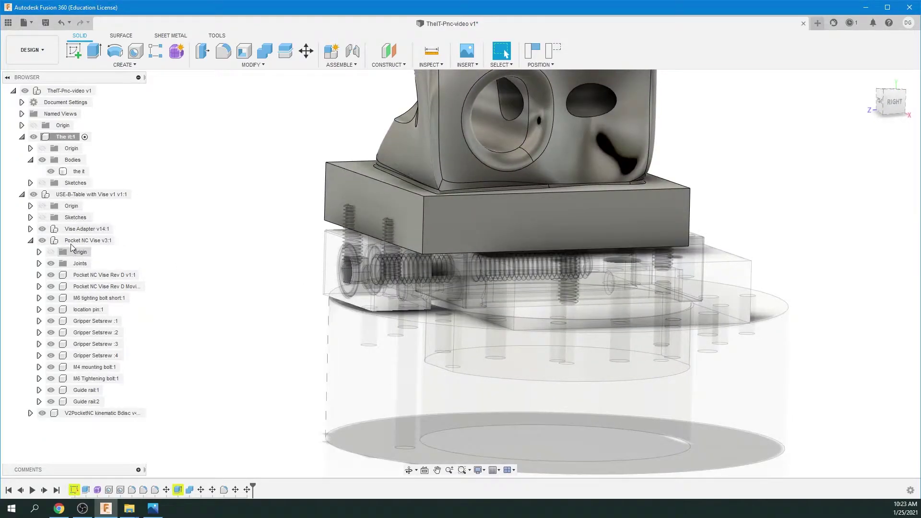
Activate the Pocket NC Vise component
{"action": "left_click", "coordinate": [74, 242]}
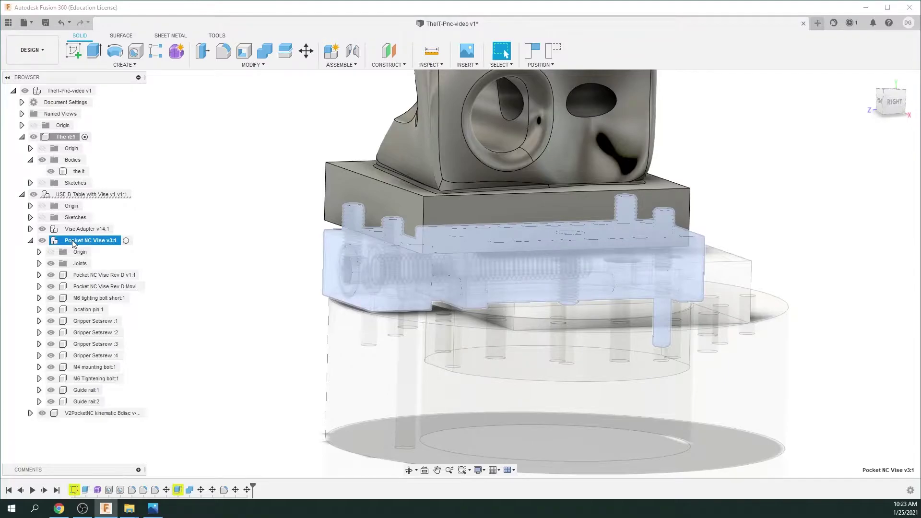
{"action": "left_click", "coordinate": [126, 240]}
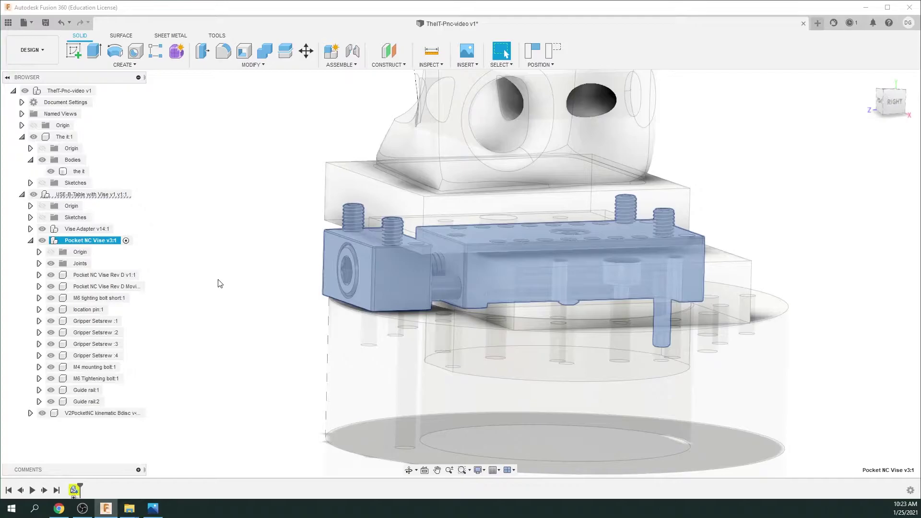
{"action": "left_click", "coordinate": [166, 292]}
{"action": "left_click", "coordinate": [79, 310]}
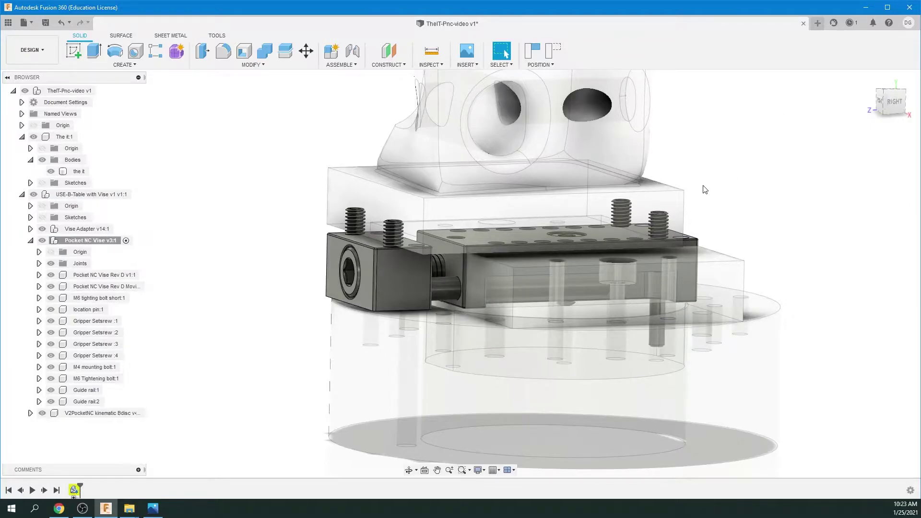
Start a body move with the movable vise jaw, its two gripper setscrews and the short M6 tightening bolt selected
{"action": "key", "text": "m"}
{"action": "left_click", "coordinate": [398, 286]}
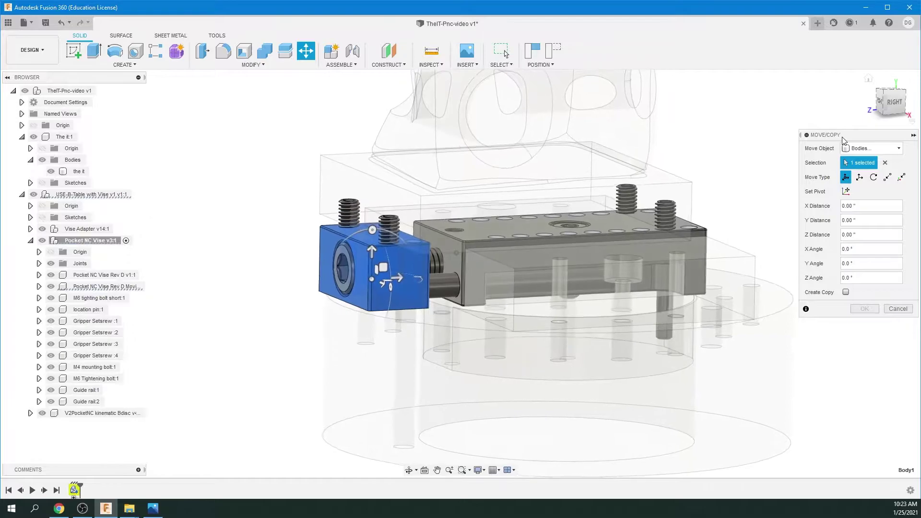
{"action": "left_click_drag", "start_coordinate": [844, 139], "coordinate": [801, 153]}
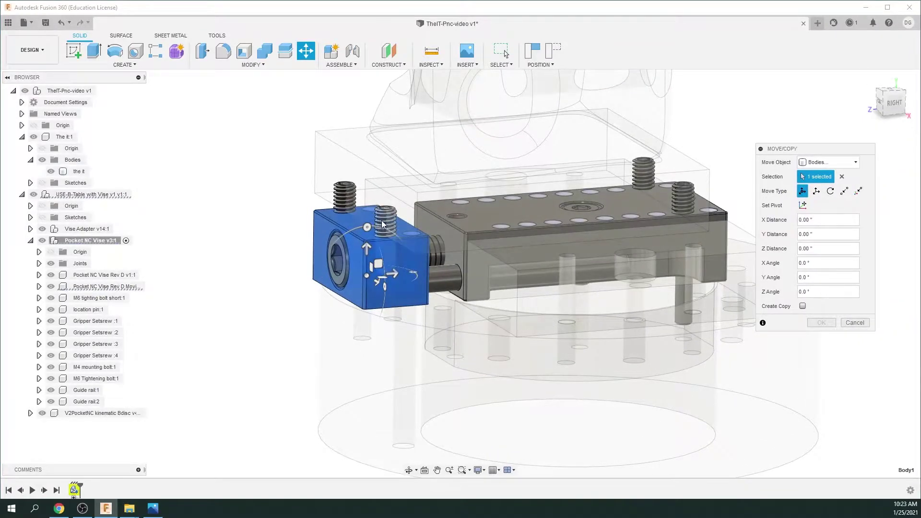
{"action": "left_click", "coordinate": [350, 201]}
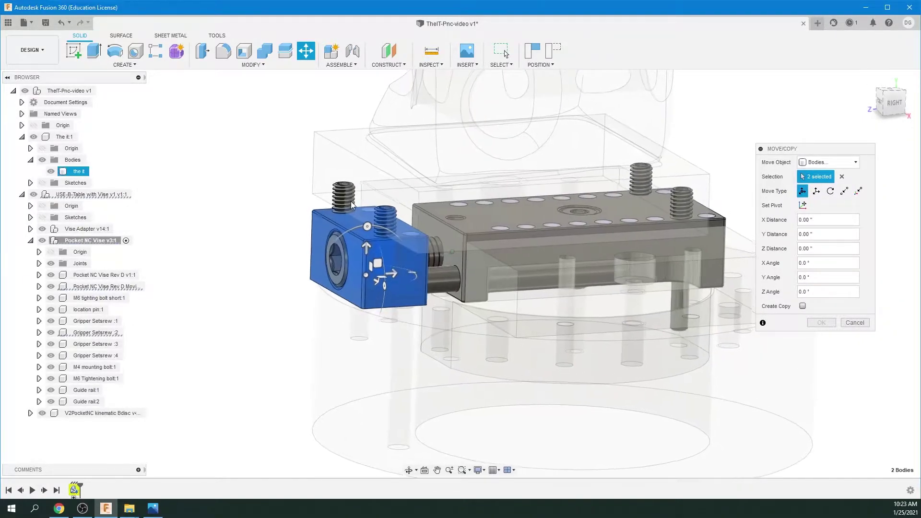
{"action": "left_click", "coordinate": [328, 196]}
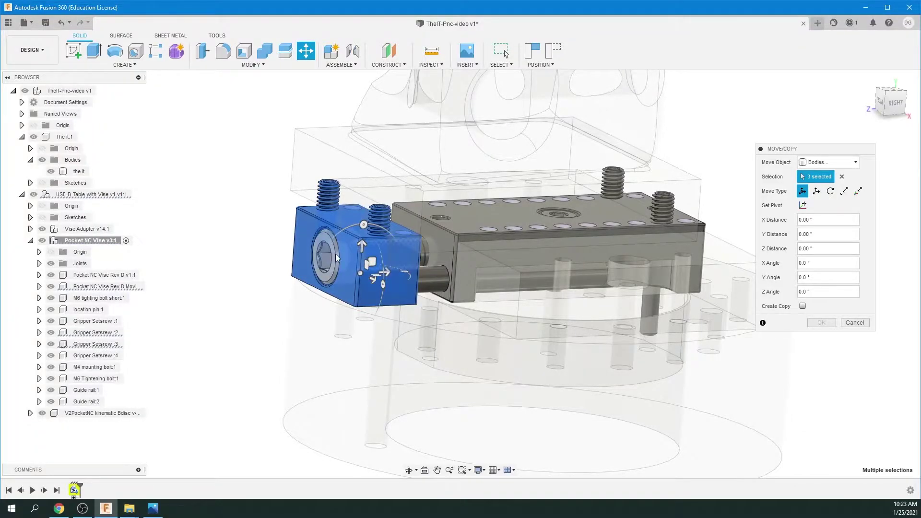
{"action": "left_click", "coordinate": [336, 254]}
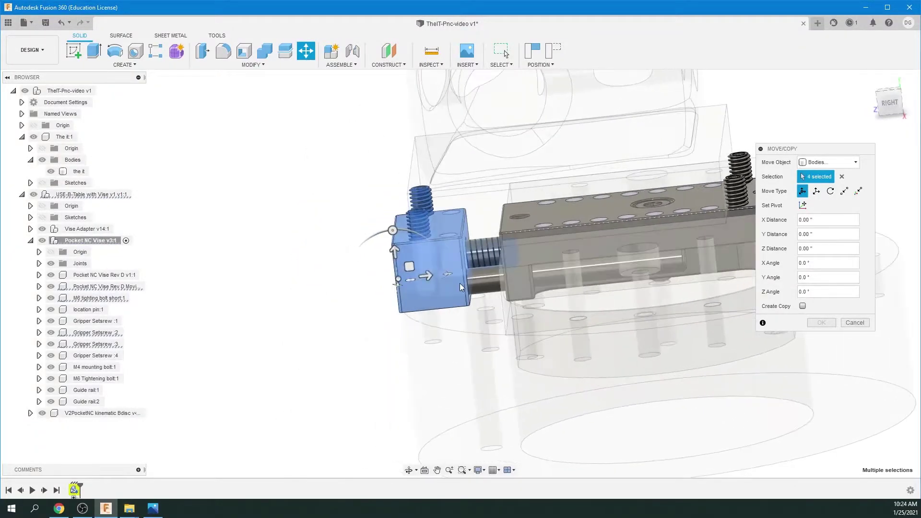
Add both guide rails to the bodies being moved, keeping the movable jaw, its two gripper setscrews and the short M6 tightening bolt selected
{"action": "left_click", "coordinate": [485, 275]}
{"action": "middle_click_drag", "start_coordinate": [485, 267], "coordinate": [264, 212], "text": "shift"}
{"action": "left_click", "coordinate": [392, 145]}
{"action": "left_click", "coordinate": [396, 148]}
{"action": "left_click", "coordinate": [263, 212]}
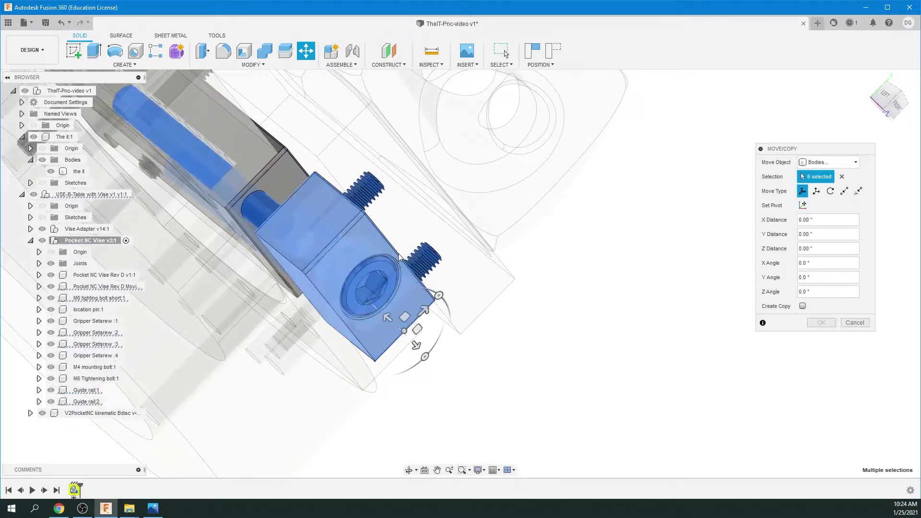
{"action": "middle_click_drag", "start_coordinate": [399, 257], "coordinate": [624, 346], "text": "shift"}
{"action": "middle_click_drag", "start_coordinate": [623, 346], "coordinate": [527, 199], "text": "shift"}
{"action": "left_click", "coordinate": [520, 203]}
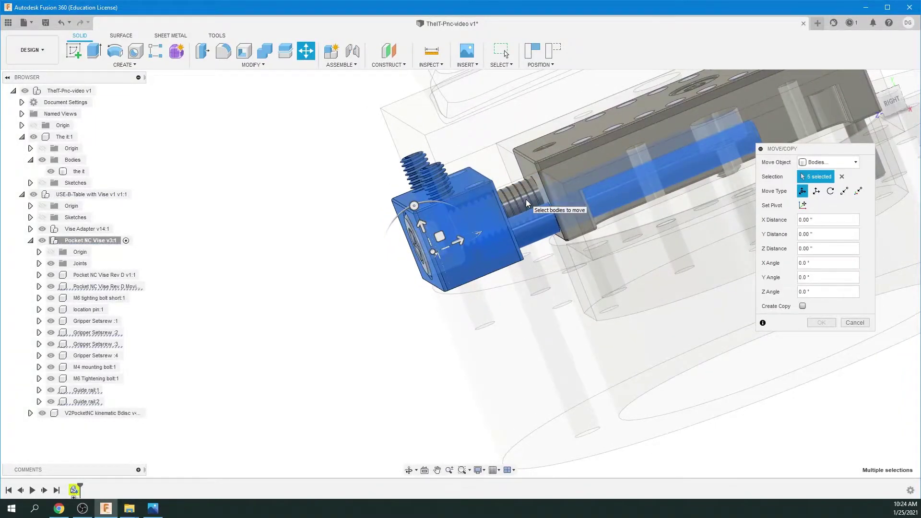
{"action": "left_click", "coordinate": [523, 198]}
Move the selected jaw, setscrews, bolt and guide rails about -0.09 in along X so the setscrews meet the edge of the part's base
{"action": "middle_click_drag", "start_coordinate": [512, 208], "coordinate": [523, 283], "text": "shift"}
{"action": "scroll", "coordinate": [499, 211], "scroll_direction": "up", "scroll_amount": 2}
{"action": "scroll", "coordinate": [897, 99], "scroll_direction": "down", "scroll_amount": 1}
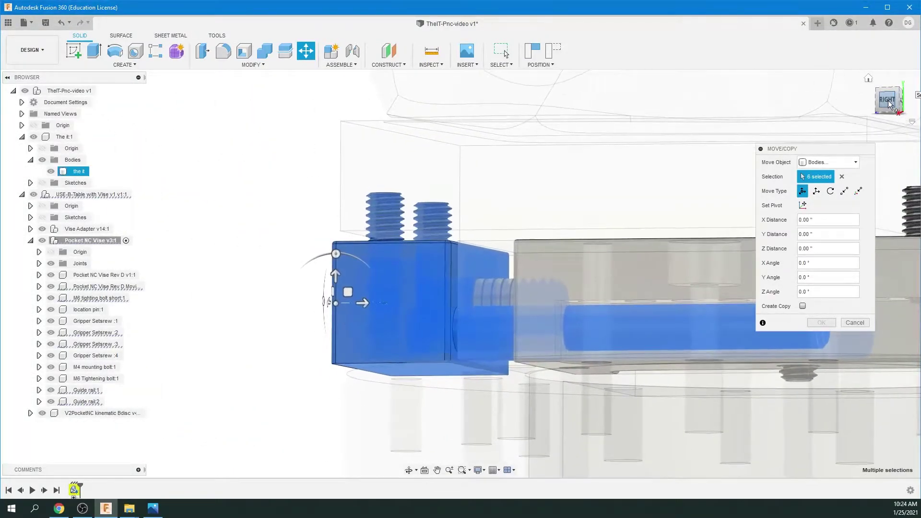
{"action": "left_click", "coordinate": [888, 101]}
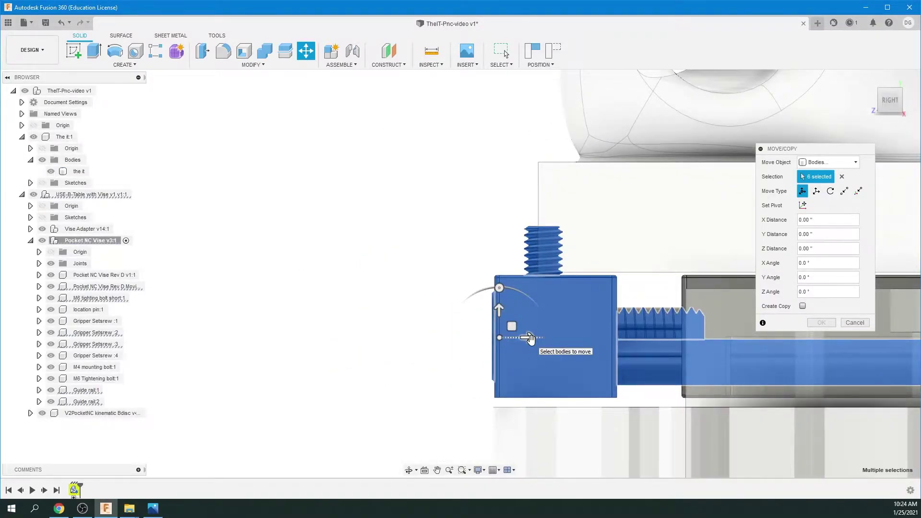
{"action": "left_click_drag", "start_coordinate": [530, 338], "coordinate": [510, 338]}
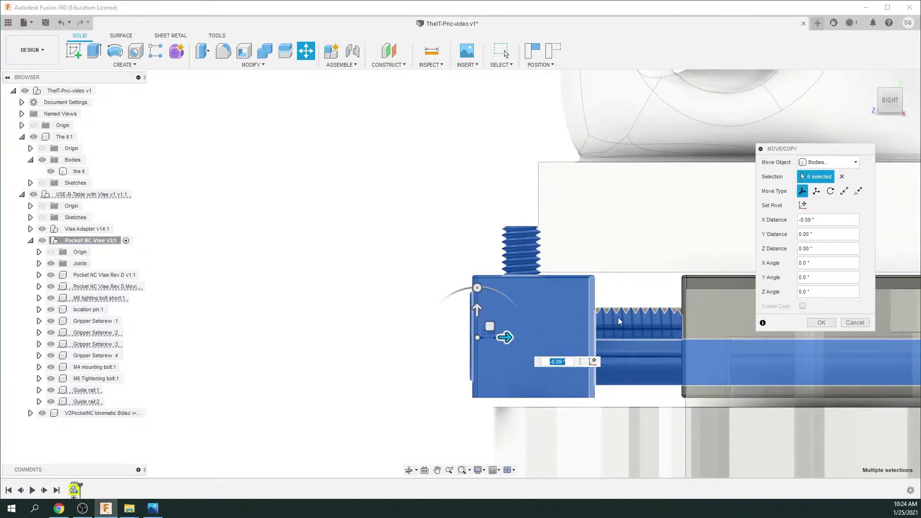
{"action": "left_click", "coordinate": [812, 322]}
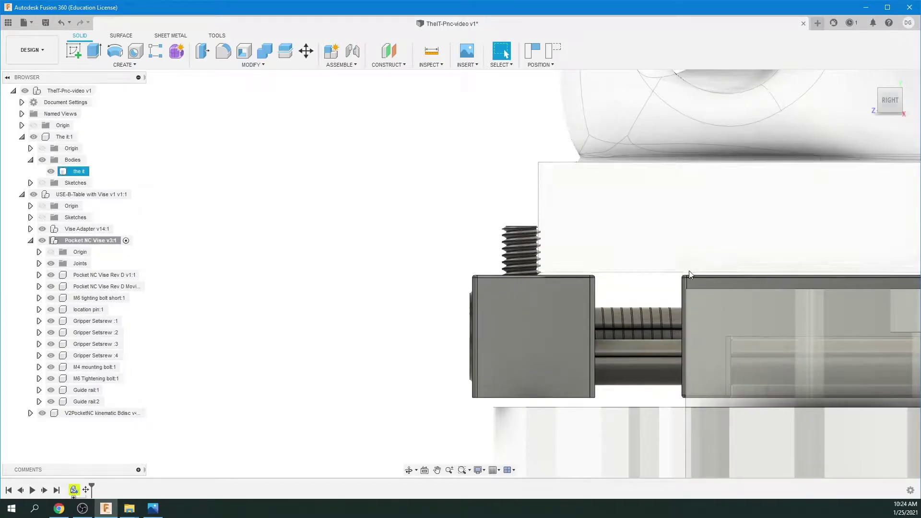
Activate The it component
{"action": "scroll", "coordinate": [751, 274], "scroll_direction": "down", "scroll_amount": 5}
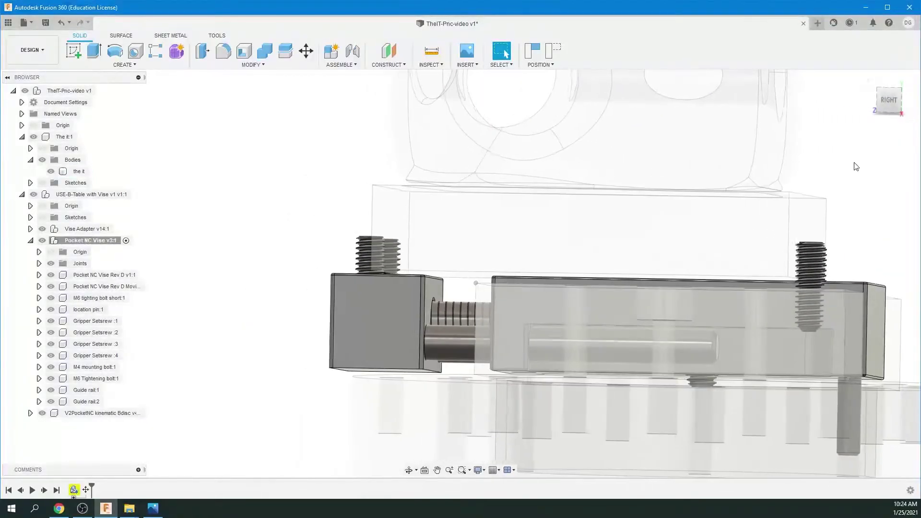
{"action": "left_click", "coordinate": [889, 100]}
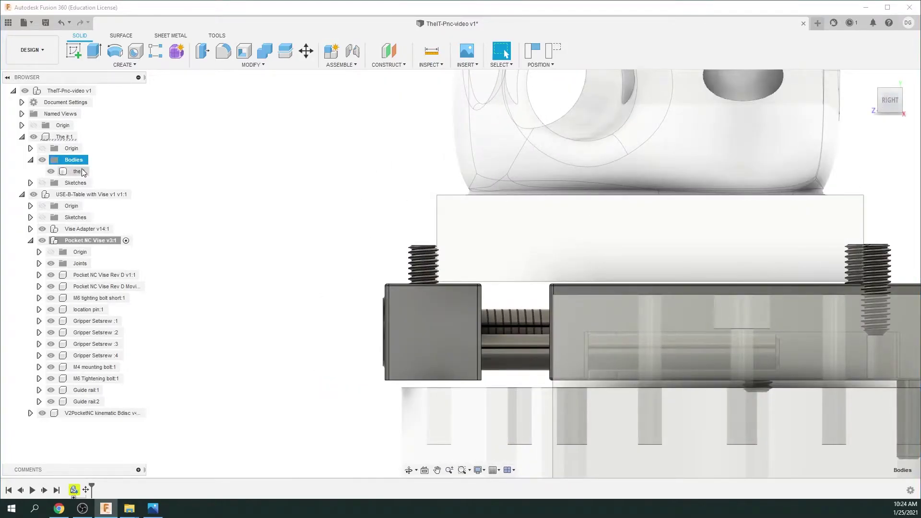
{"action": "left_click", "coordinate": [81, 172]}
{"action": "left_click", "coordinate": [86, 138]}
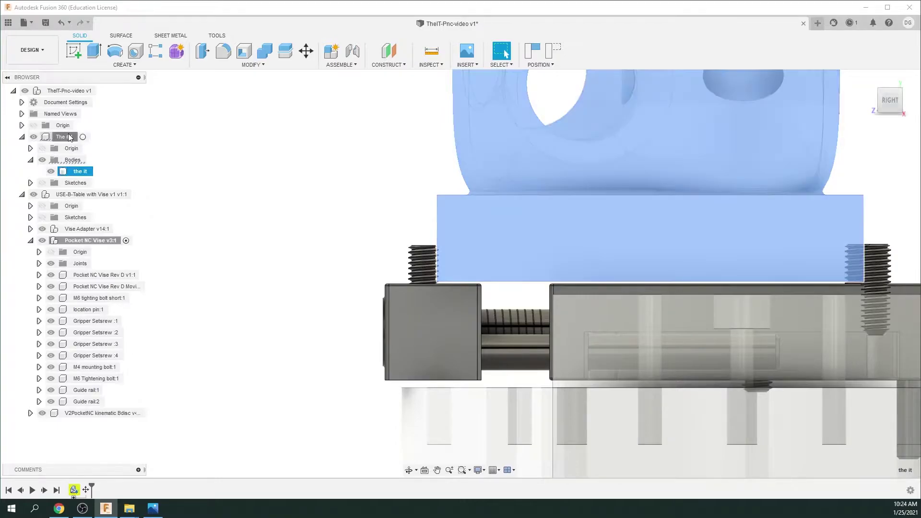
{"action": "left_click", "coordinate": [85, 138]}
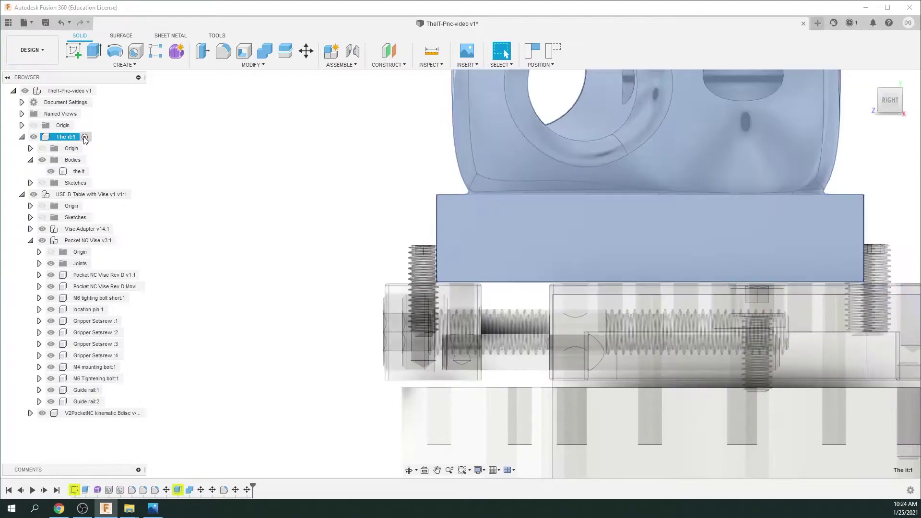
Lower the body the it about -0.011 in along X so its base sits on top of the vise
{"action": "left_click", "coordinate": [78, 171]}
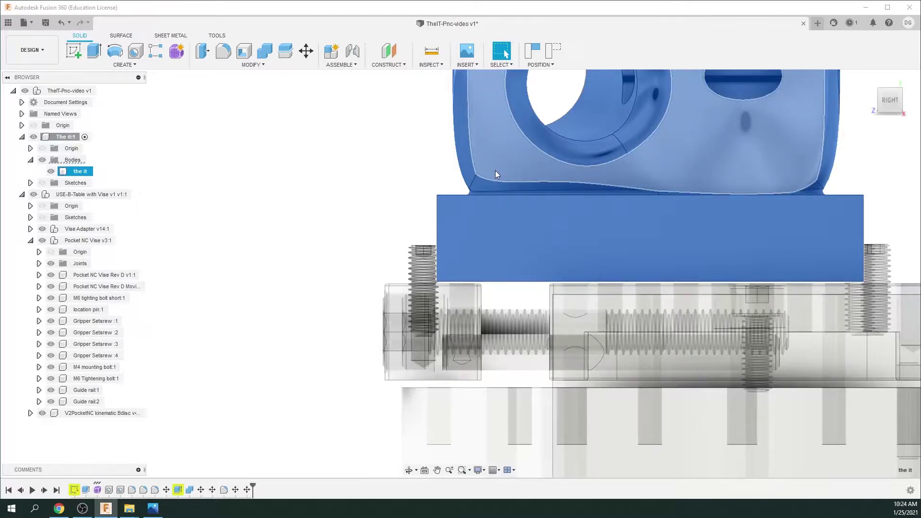
{"action": "key", "text": "m"}
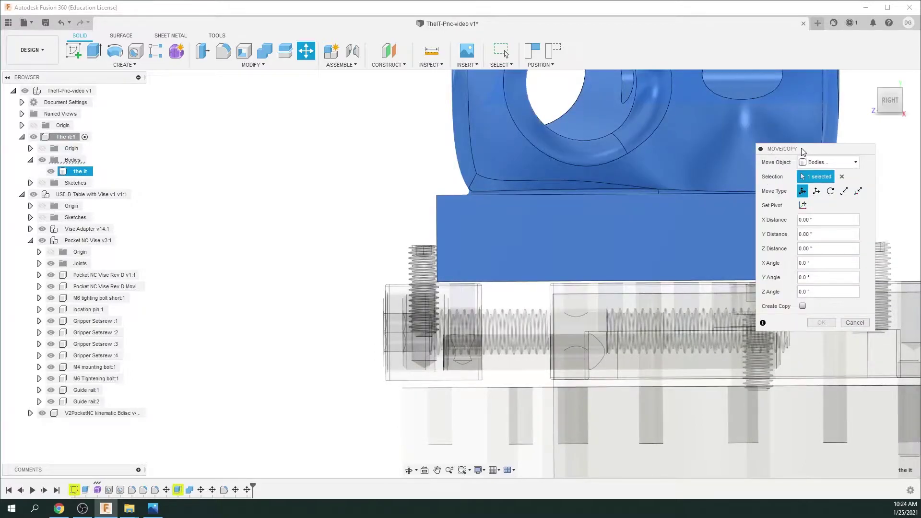
{"action": "left_click_drag", "start_coordinate": [816, 148], "coordinate": [449, 122]}
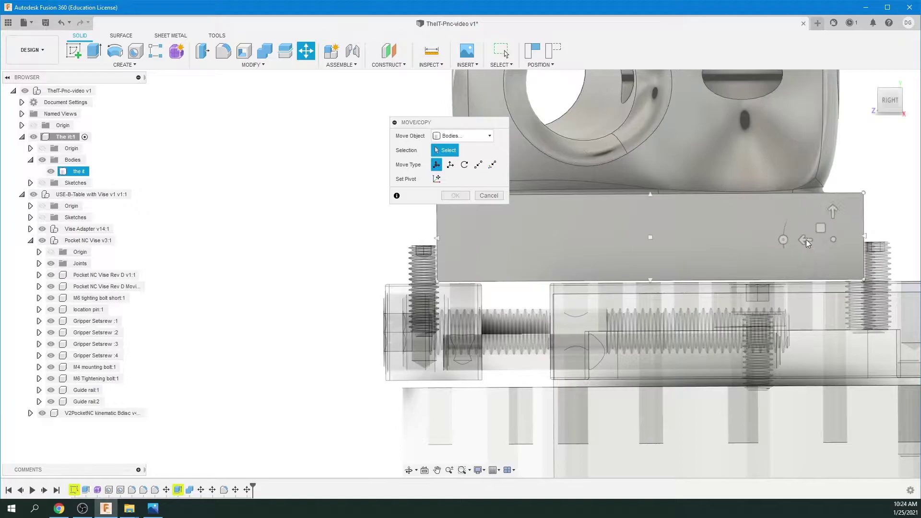
{"action": "left_click", "coordinate": [806, 240]}
{"action": "left_click_drag", "start_coordinate": [806, 209], "coordinate": [804, 204]}
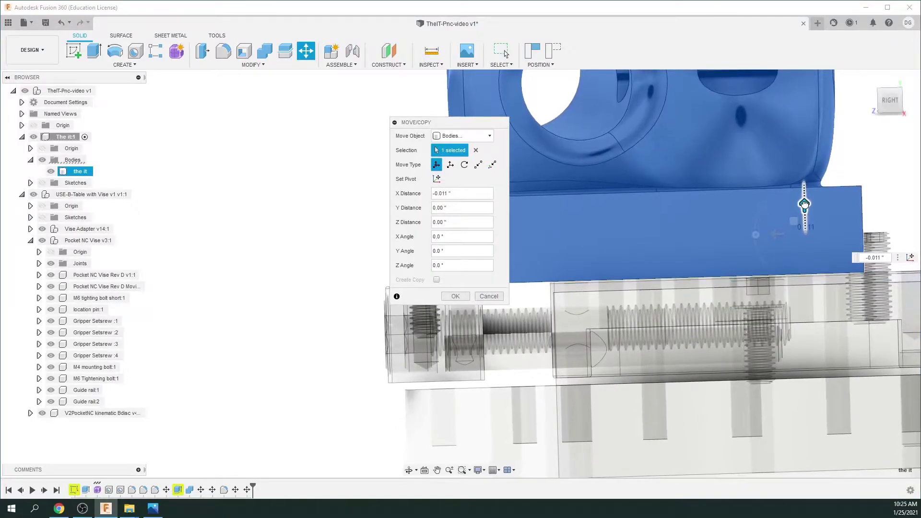
{"action": "left_click", "coordinate": [891, 102]}
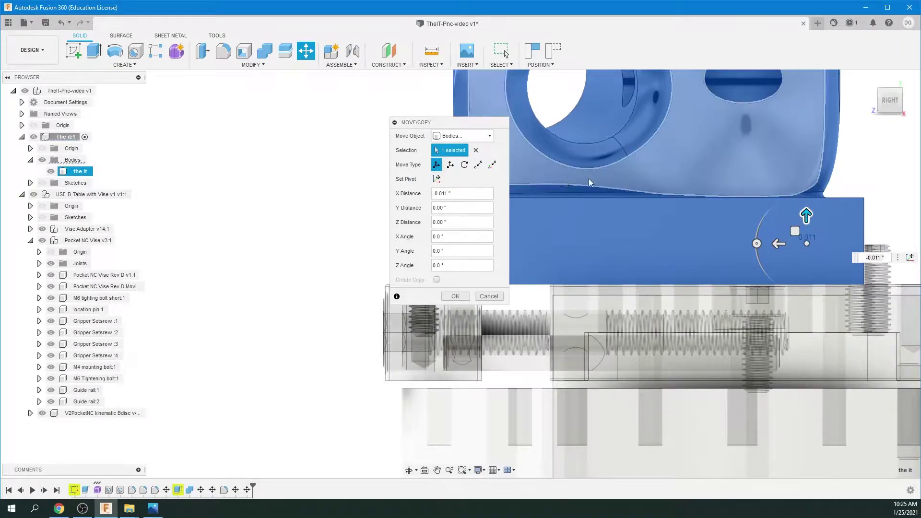
{"action": "left_click", "coordinate": [455, 296]}
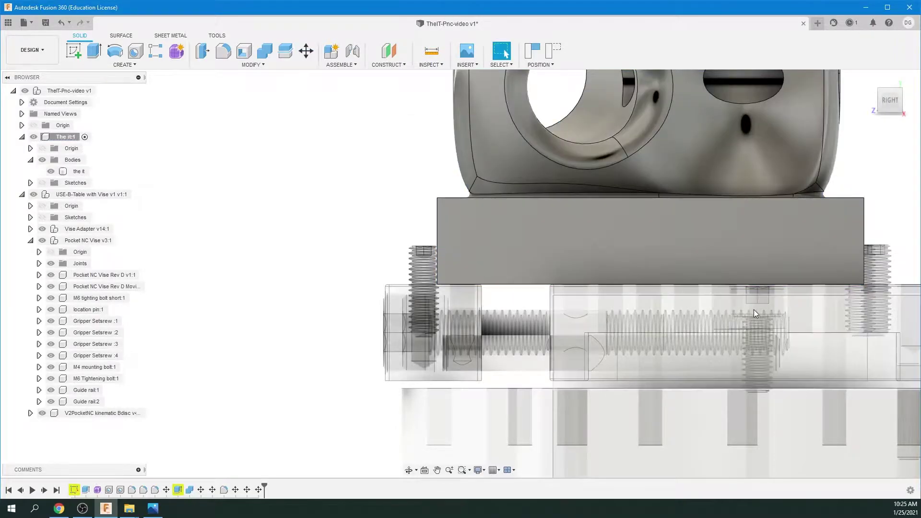
Start a Box in The it component and capture the current position of the moved components
{"action": "middle_click_drag", "start_coordinate": [753, 310], "coordinate": [883, 191], "text": "shift"}
{"action": "scroll", "coordinate": [889, 285], "scroll_direction": "down", "scroll_amount": 3}
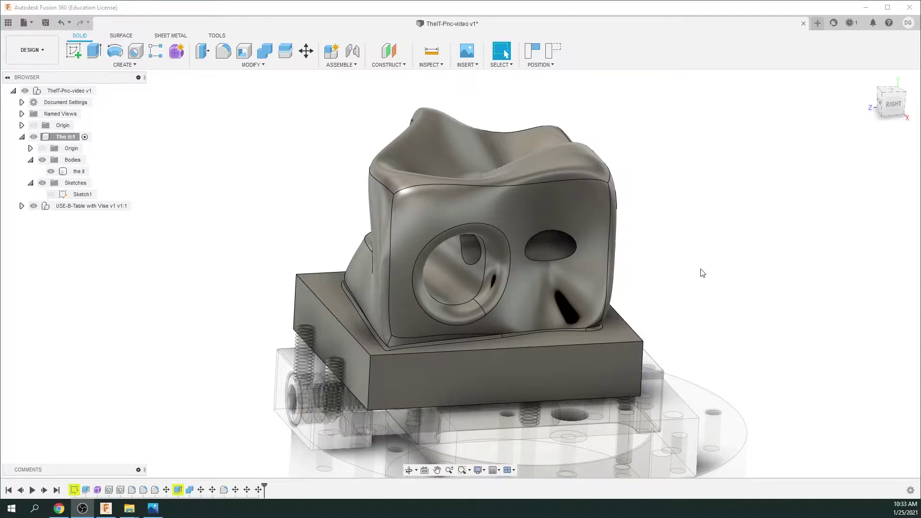
{"action": "left_click", "coordinate": [71, 139]}
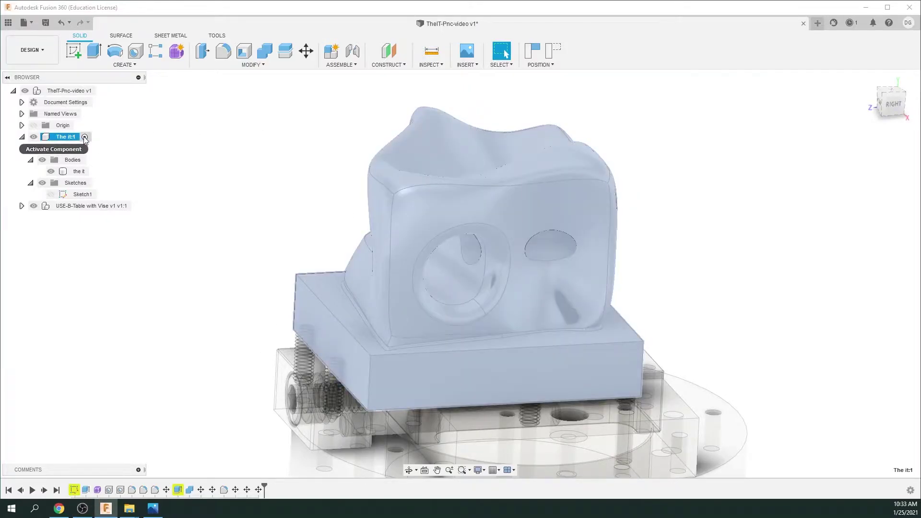
{"action": "left_click", "coordinate": [85, 137]}
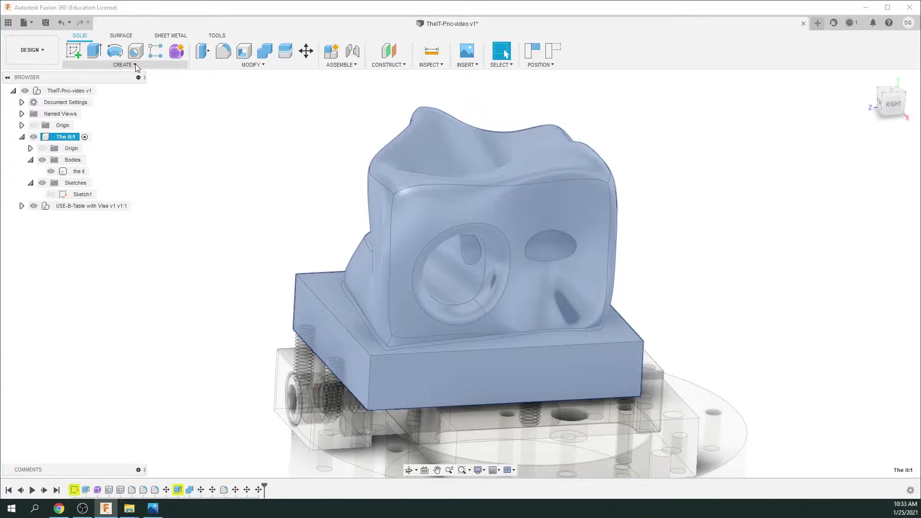
{"action": "left_click", "coordinate": [135, 64]}
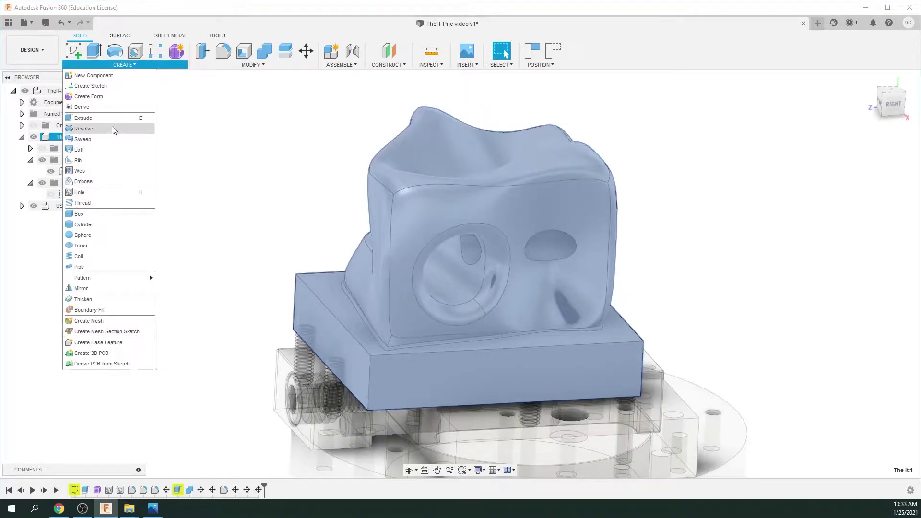
{"action": "left_click", "coordinate": [102, 215]}
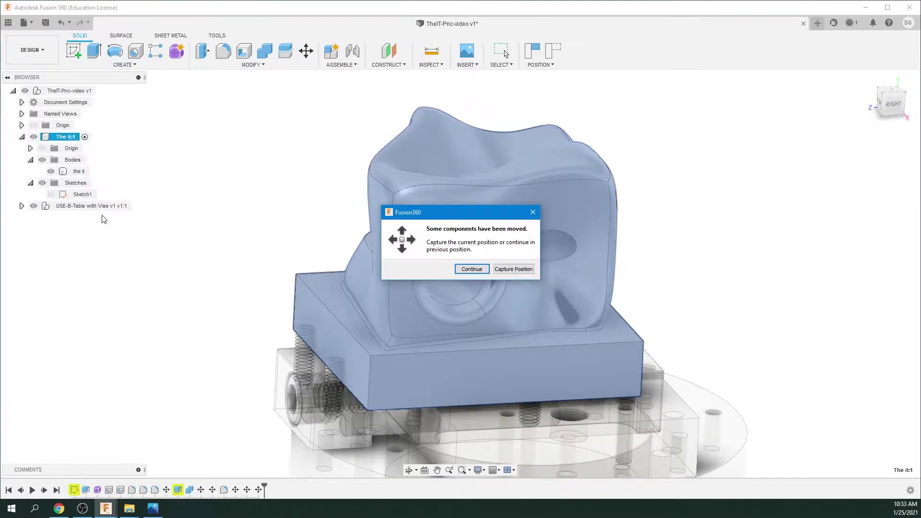
{"action": "left_click_drag", "start_coordinate": [473, 218], "coordinate": [533, 226]}
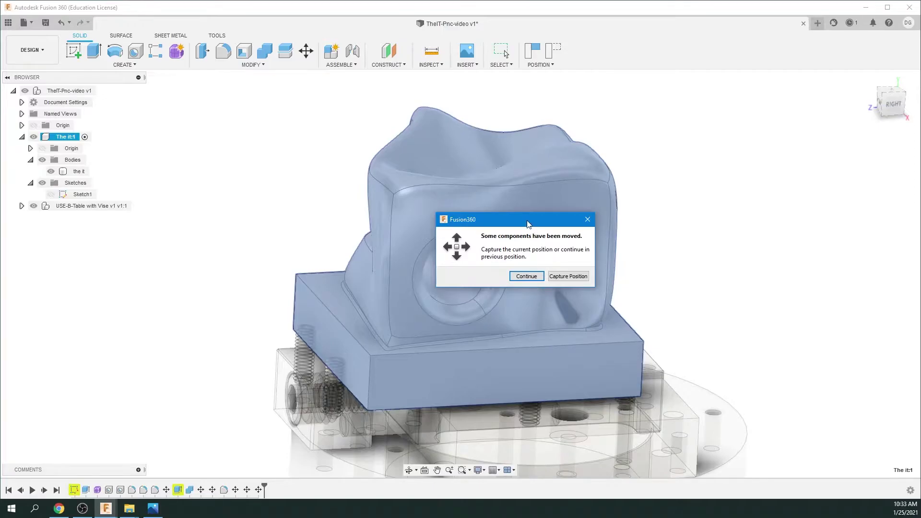
{"action": "left_click_drag", "start_coordinate": [528, 224], "coordinate": [591, 222]}
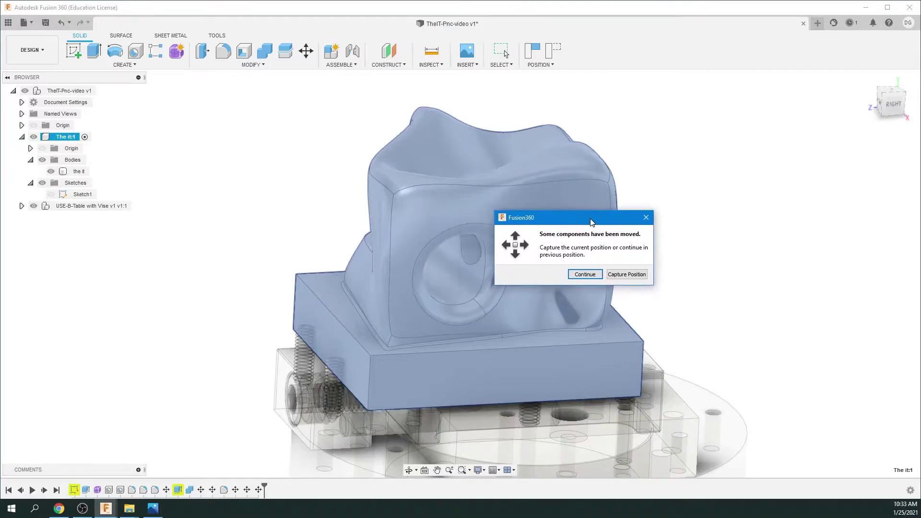
{"action": "left_click", "coordinate": [627, 274]}
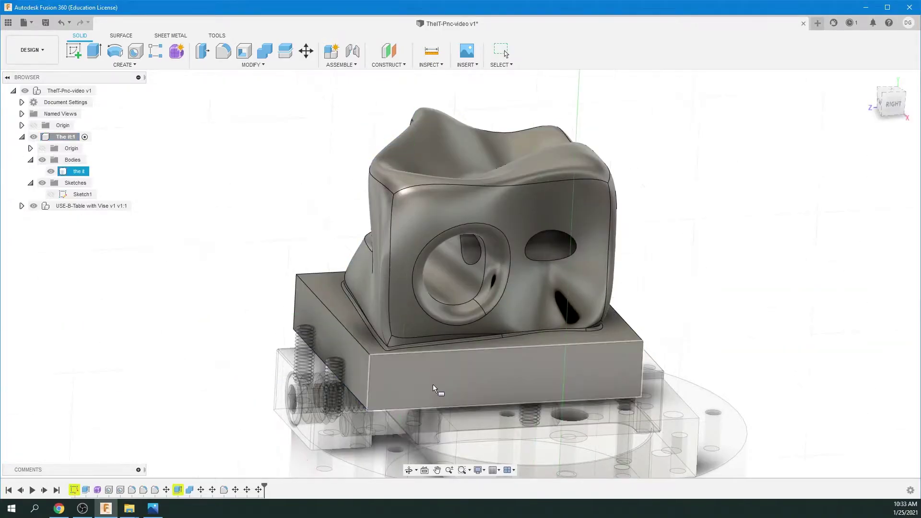
Sketch the box's rectangle on the underside of the part's base, corner to opposite corner, about 1.978 by 2.218 in
{"action": "middle_click_drag", "start_coordinate": [424, 401], "coordinate": [408, 379], "text": "shift"}
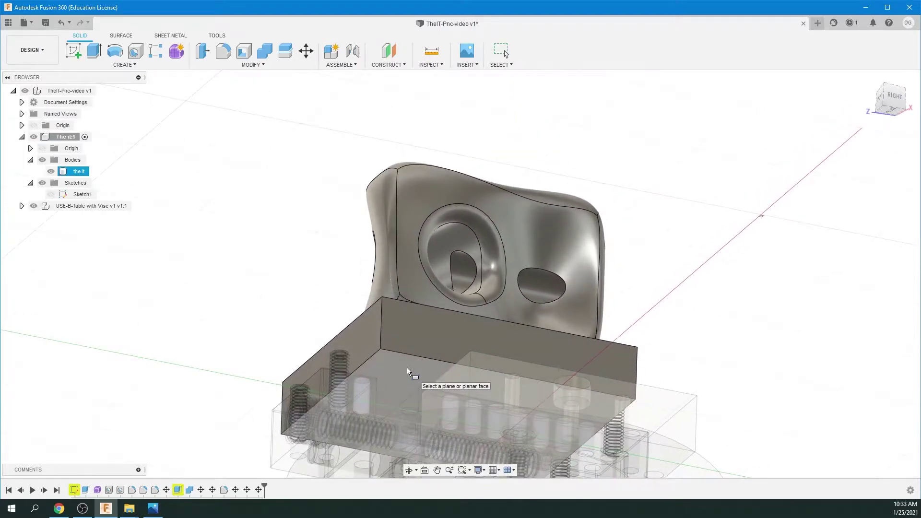
{"action": "scroll", "coordinate": [406, 368], "scroll_direction": "up", "scroll_amount": 2}
{"action": "scroll", "coordinate": [407, 367], "scroll_direction": "down", "scroll_amount": 1}
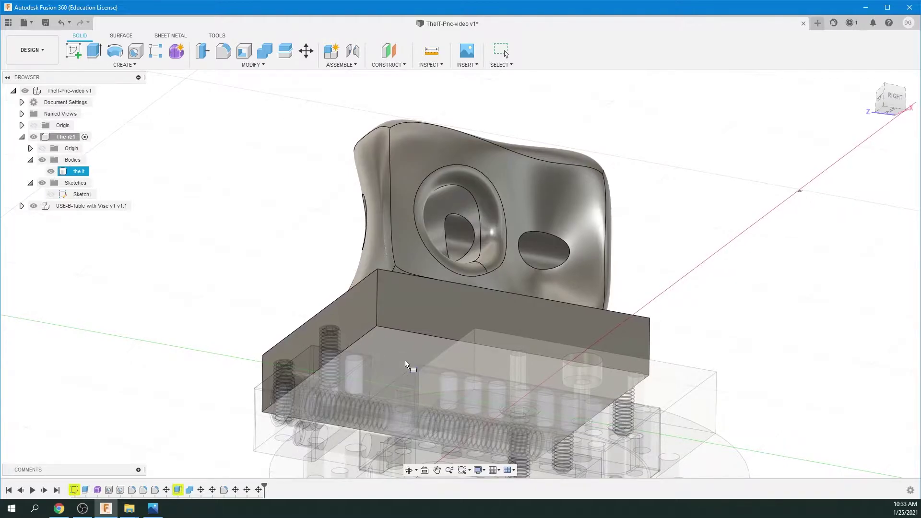
{"action": "mouse_move", "coordinate": [405, 361]}
{"action": "middle_mouse_down", "text": "shift"}
{"action": "mouse_move", "coordinate": [454, 365]}
{"action": "mouse_move", "coordinate": [519, 344]}
{"action": "mouse_move", "coordinate": [478, 346]}
{"action": "mouse_move", "coordinate": [403, 327]}
{"action": "mouse_move", "coordinate": [366, 346]}
{"action": "mouse_move", "coordinate": [242, 340]}
{"action": "middle_mouse_up", "text": "shift"}
{"action": "left_click", "coordinate": [402, 326]}
{"action": "left_click", "coordinate": [243, 336]}
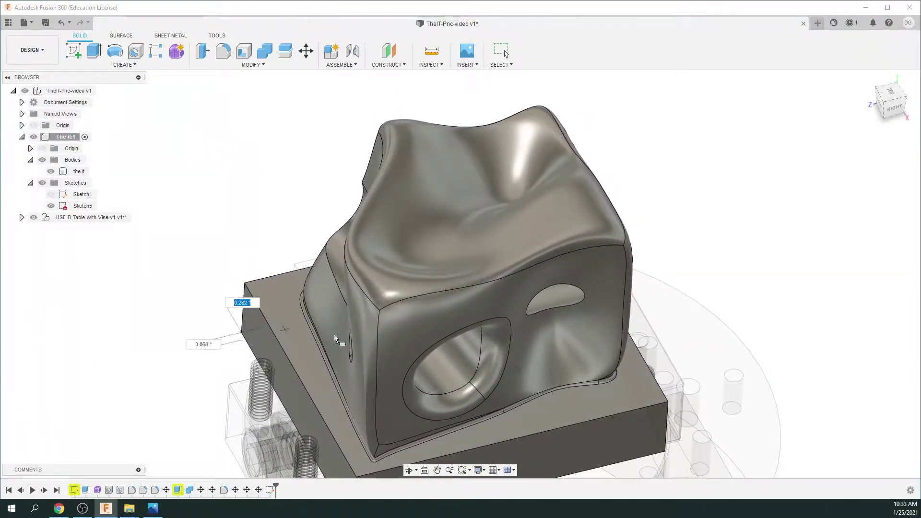
{"action": "left_click", "coordinate": [662, 442]}
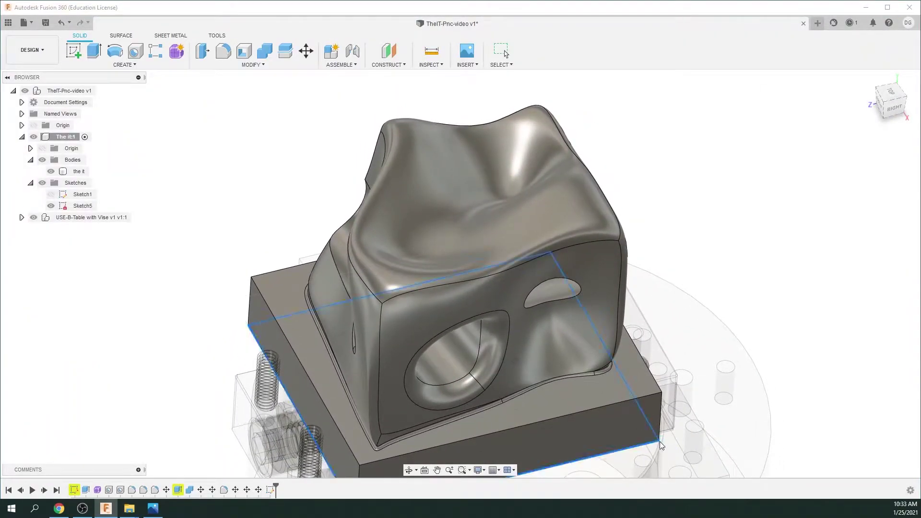
Extend the box upward around the whole part to a height of about -2.206 in and set its operation to New Body
{"action": "middle_click_drag", "start_coordinate": [661, 441], "coordinate": [442, 418], "text": "shift"}
{"action": "left_click_drag", "start_coordinate": [460, 416], "coordinate": [456, 330]}
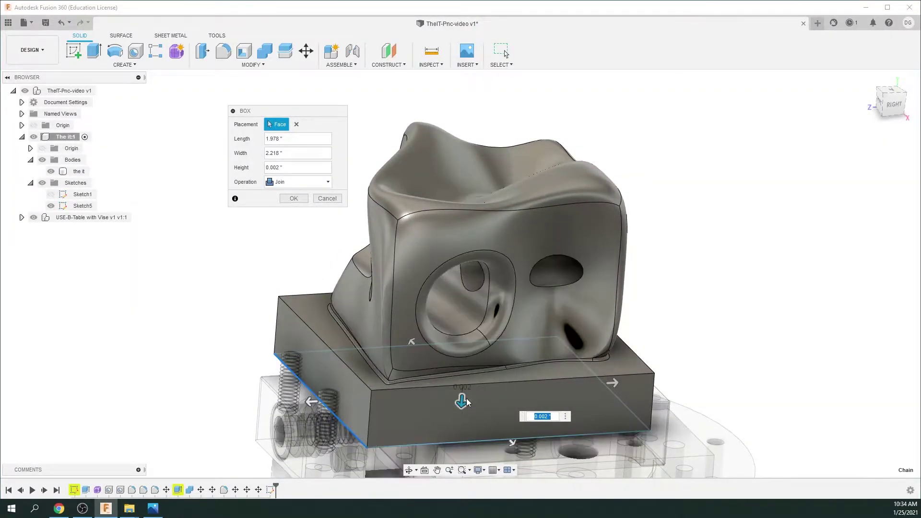
{"action": "left_click_drag", "start_coordinate": [462, 398], "coordinate": [484, 116]}
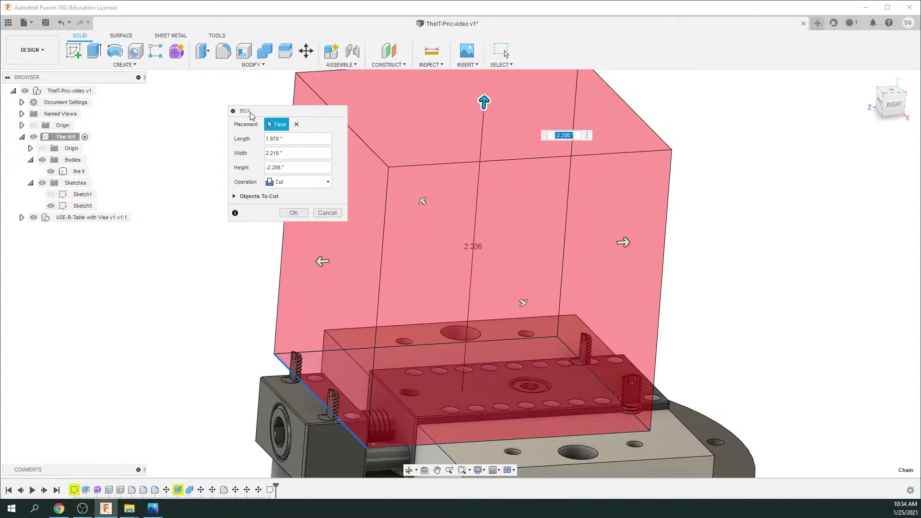
{"action": "left_click_drag", "start_coordinate": [249, 115], "coordinate": [192, 111]}
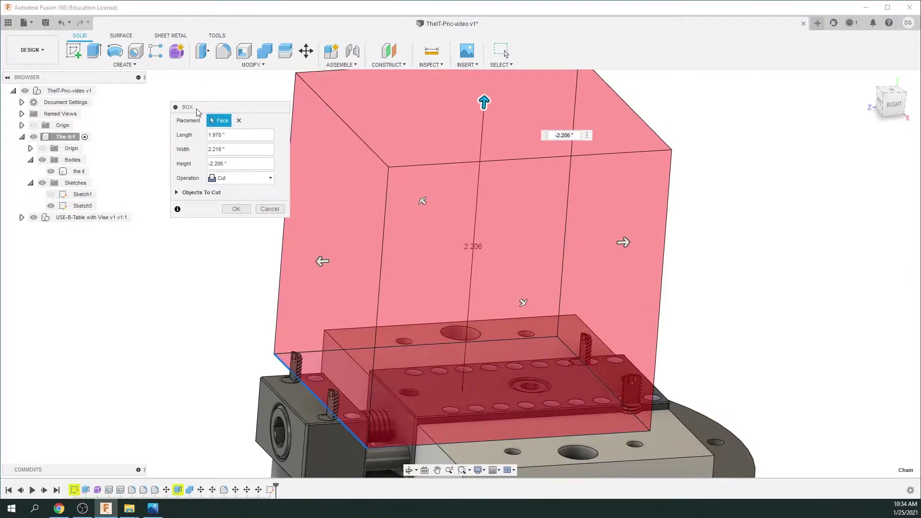
{"action": "left_click", "coordinate": [256, 177]}
{"action": "left_click", "coordinate": [243, 223]}
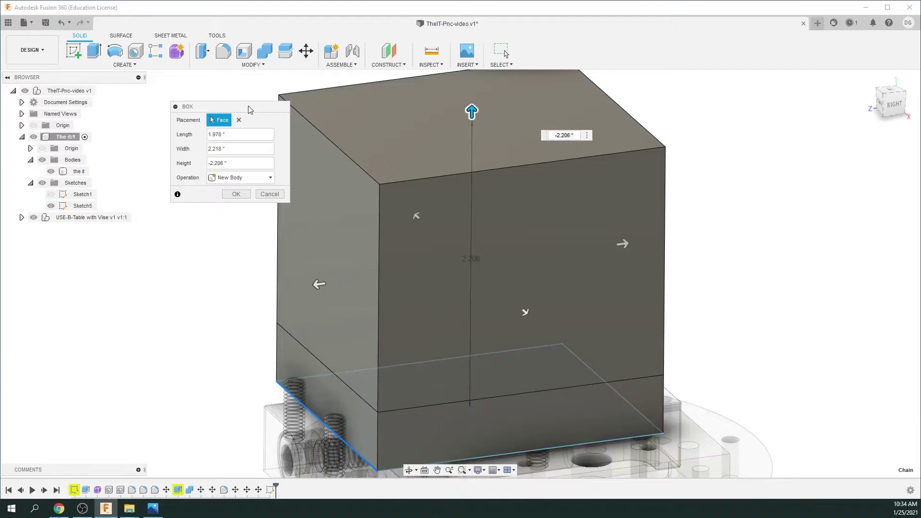
Set the box's length to 2 in, width to 2.25 in and height to -2 in, and create it
{"action": "left_click_drag", "start_coordinate": [251, 106], "coordinate": [235, 115]}
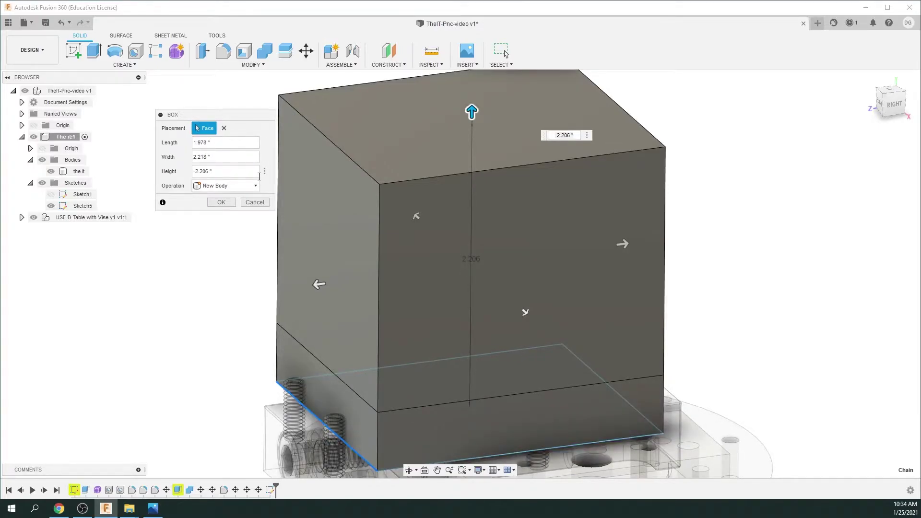
{"action": "left_click_drag", "start_coordinate": [239, 114], "coordinate": [237, 107]}
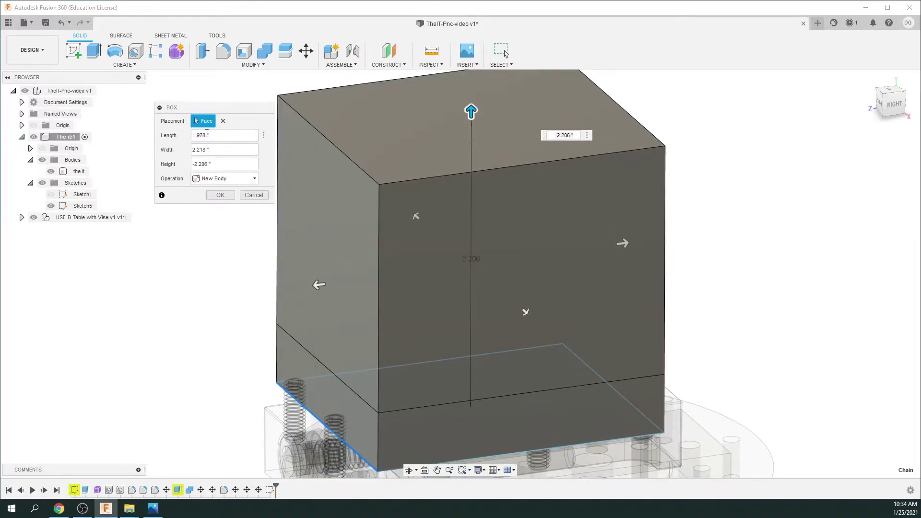
{"action": "left_click_drag", "start_coordinate": [206, 134], "coordinate": [180, 140]}
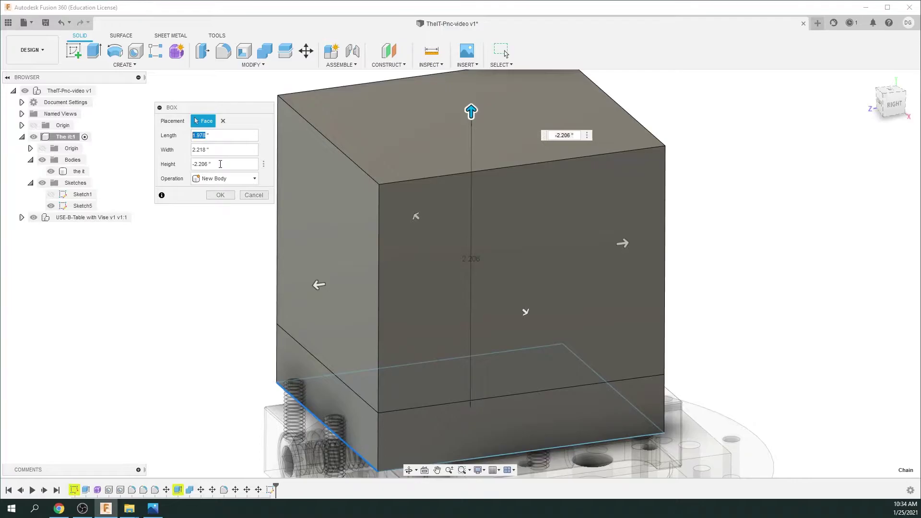
{"action": "left_click", "coordinate": [207, 148]}
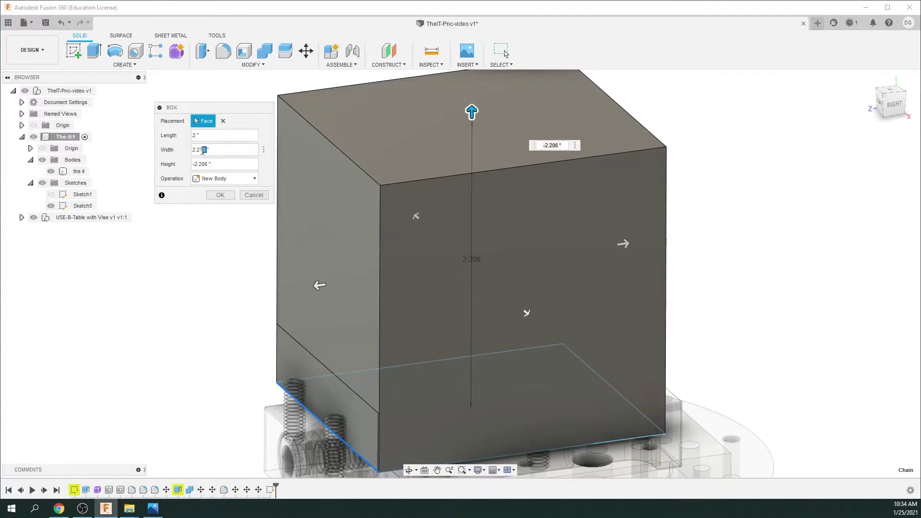
{"action": "type", "text": ".25"}
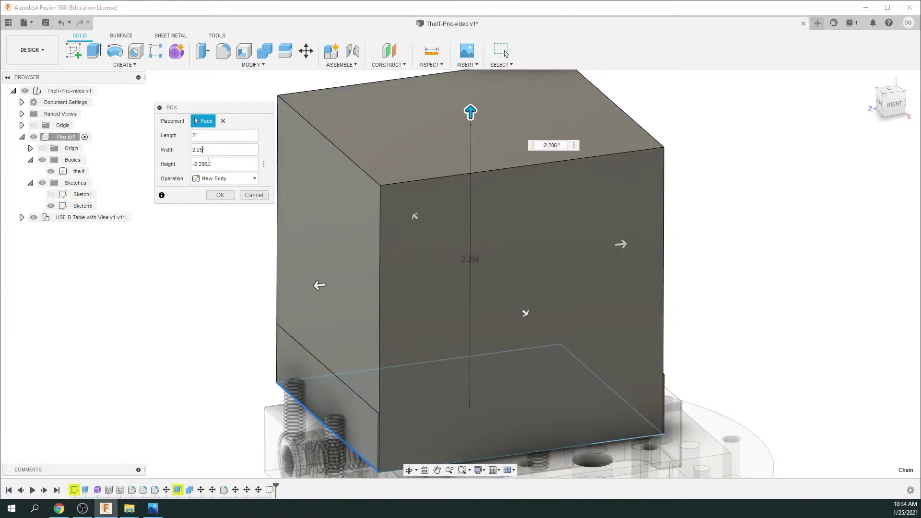
{"action": "left_click", "coordinate": [209, 163]}
{"action": "type", "text": "2"}
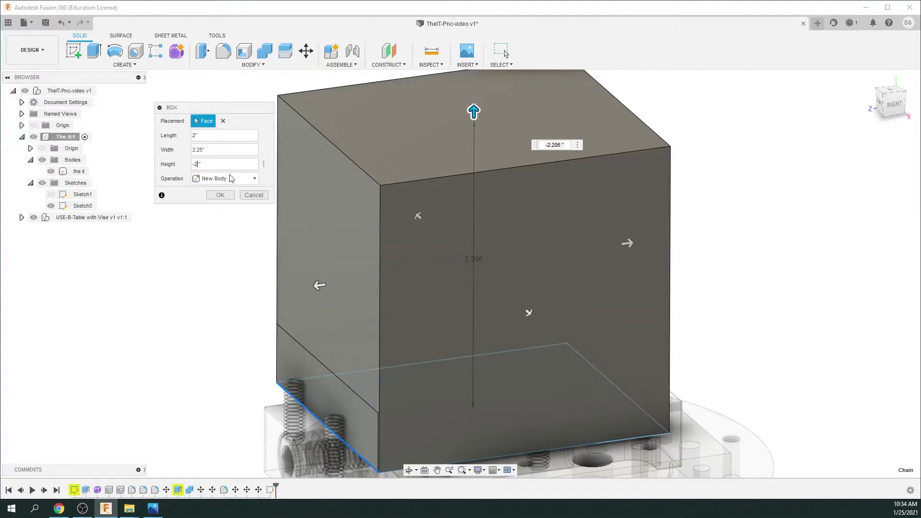
{"action": "middle_click_drag", "start_coordinate": [841, 263], "coordinate": [693, 226], "text": "shift"}
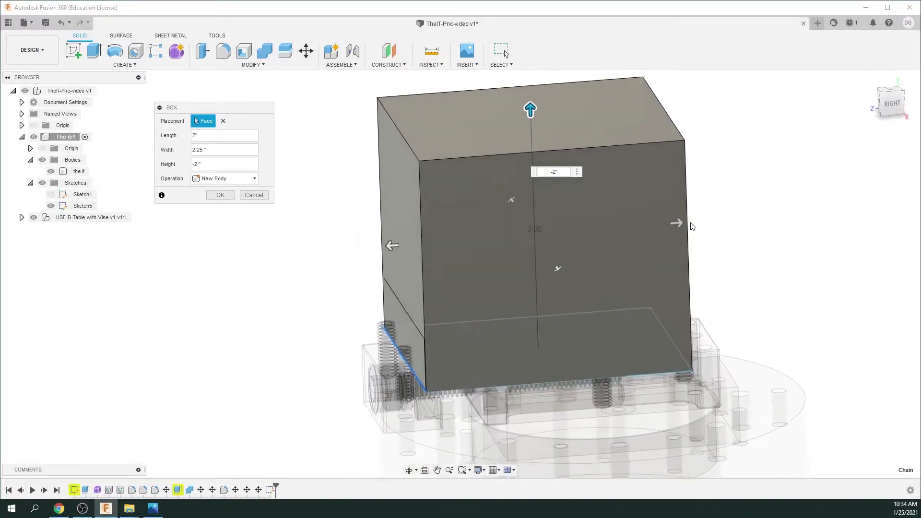
{"action": "left_click", "coordinate": [219, 195]}
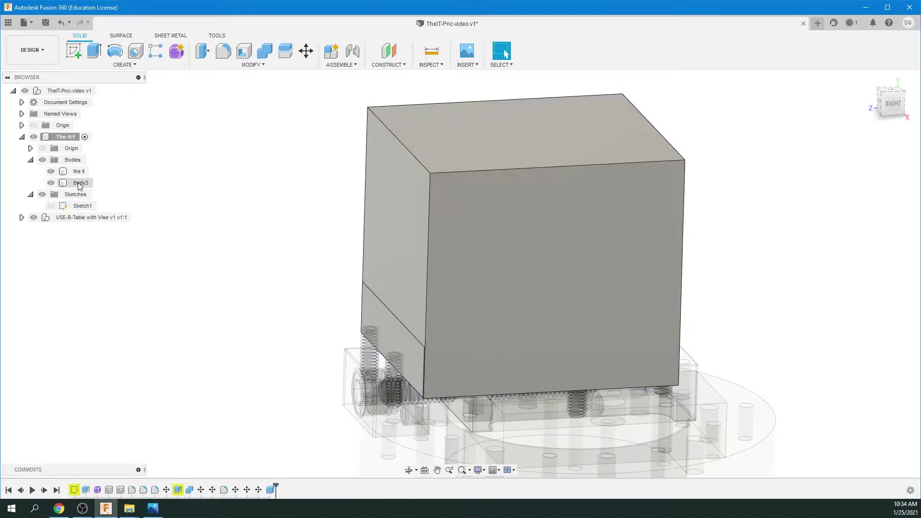
Rename the new box body as STOCK
{"action": "left_click", "coordinate": [79, 187]}
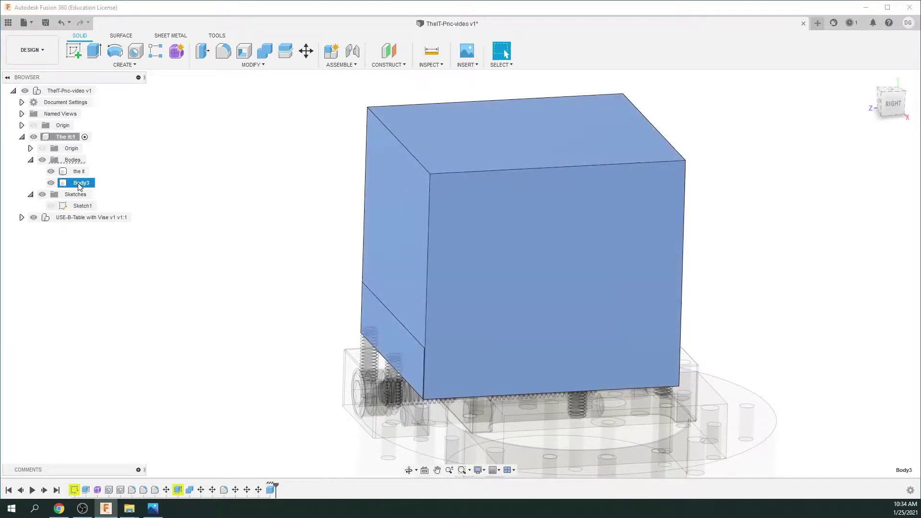
{"action": "double_click", "coordinate": [81, 184]}
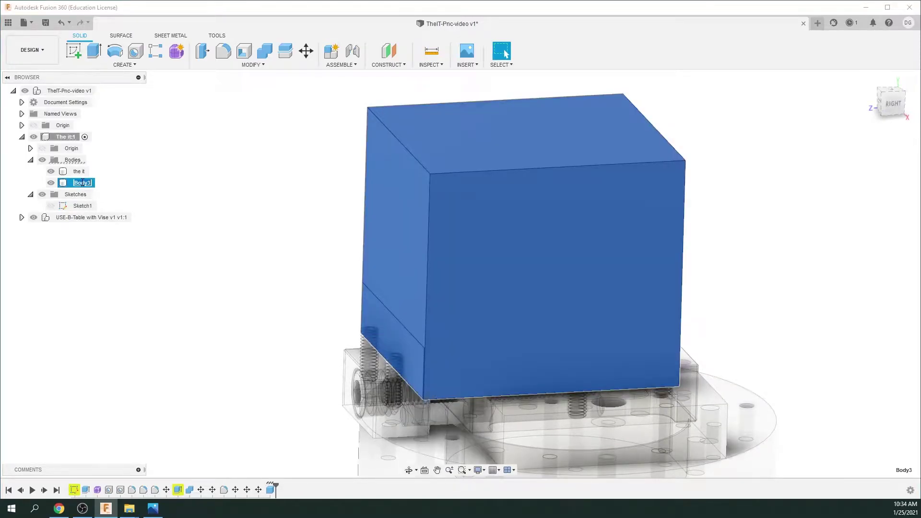
{"action": "type", "text": "S"}
{"action": "type", "text": "TOCK"}
{"action": "key", "text": "Return"}
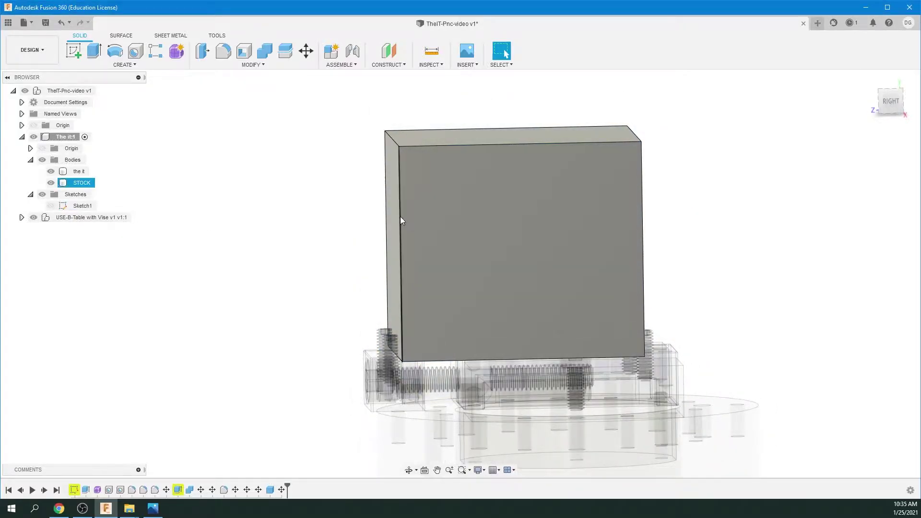
Apply the design's existing transparent light-blue appearance to the whole STOCK body
{"action": "middle_click_drag", "start_coordinate": [525, 292], "coordinate": [422, 288], "text": "shift"}
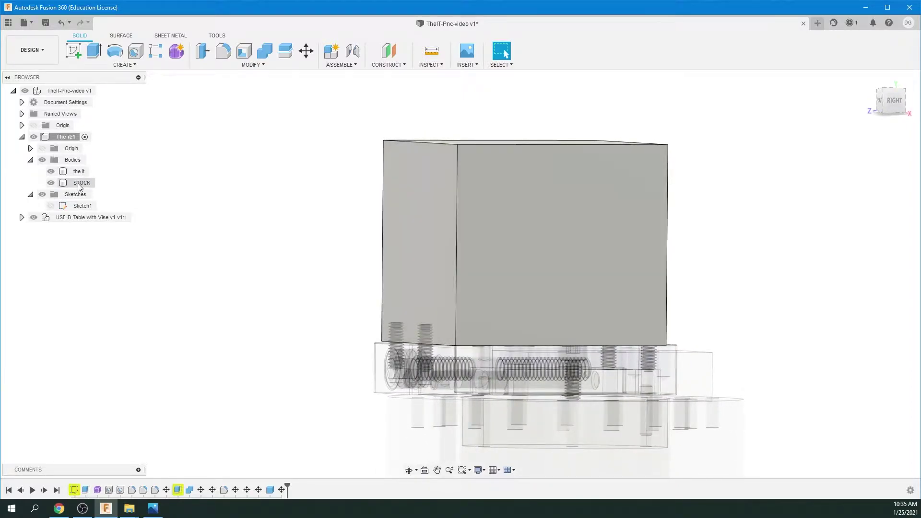
{"action": "left_click", "coordinate": [80, 183]}
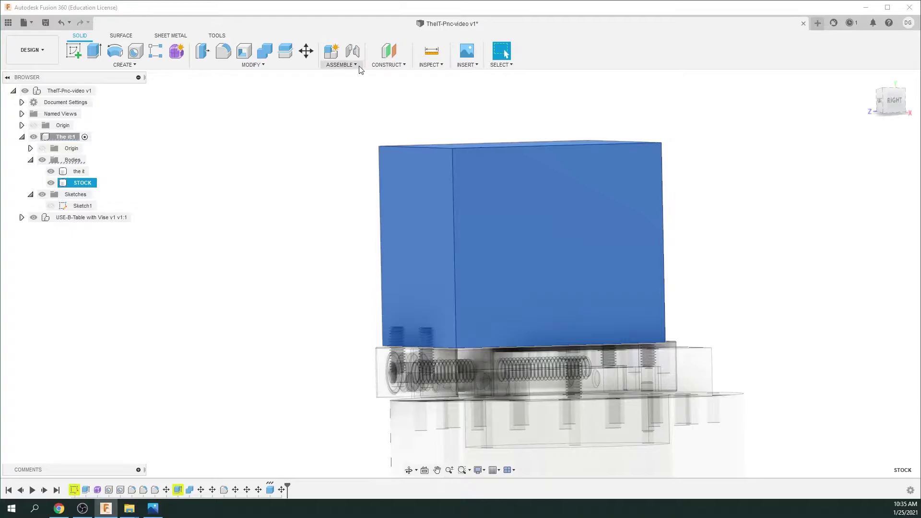
{"action": "left_click", "coordinate": [259, 67]}
{"action": "left_click", "coordinate": [235, 248]}
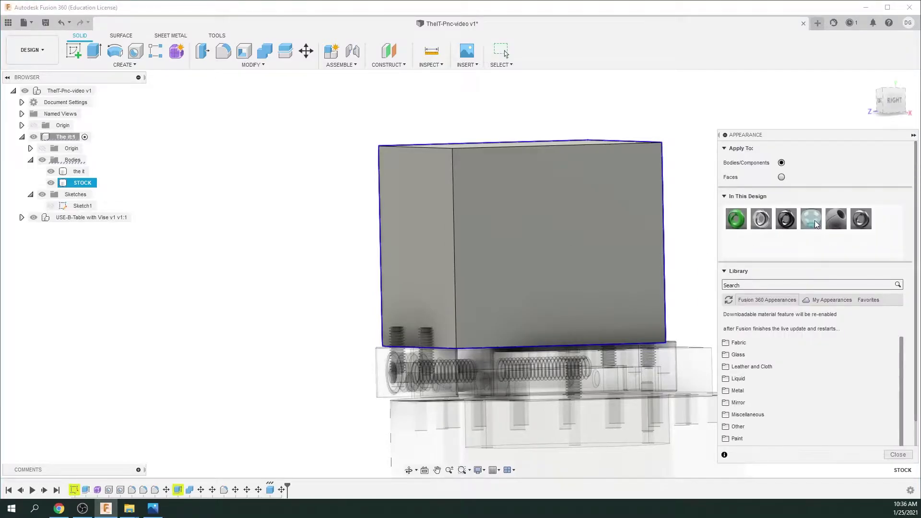
{"action": "left_click_drag", "start_coordinate": [815, 223], "coordinate": [545, 231]}
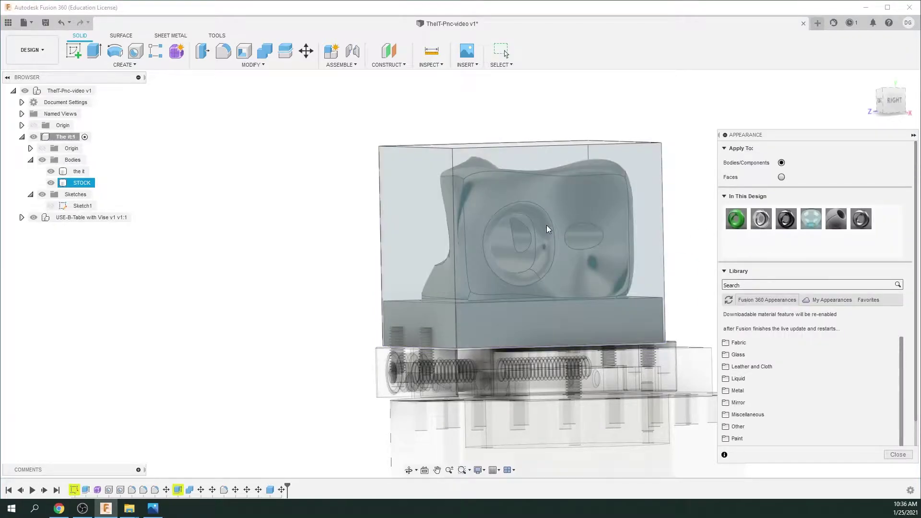
{"action": "left_click_drag", "start_coordinate": [800, 138], "coordinate": [761, 95]}
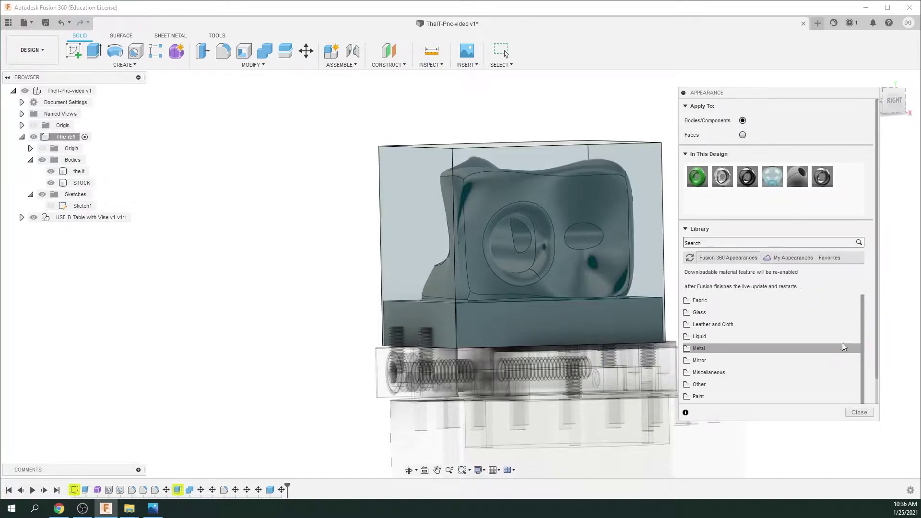
{"action": "left_click", "coordinate": [859, 412]}
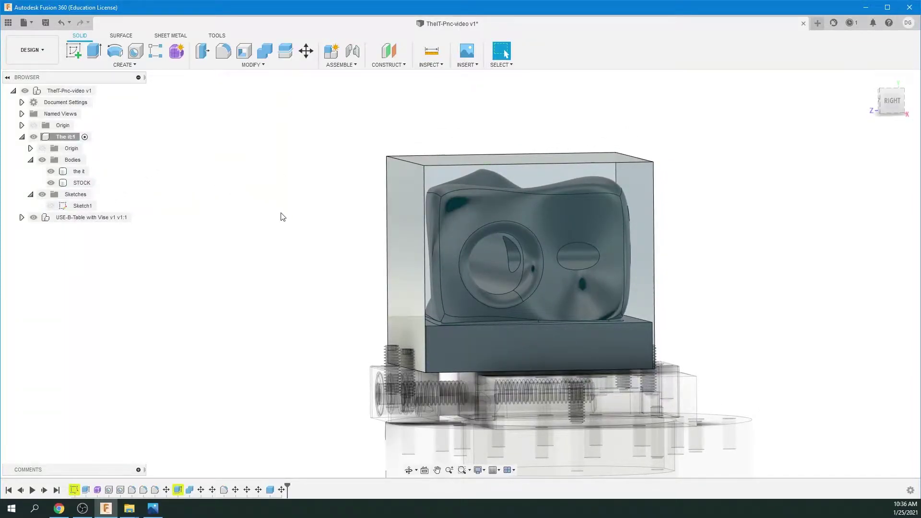
Sketch a rectangle 2.25 in wide and about 1.596 in tall on the stock's right-view face, from its upper corner to just below the base's top edge
{"action": "left_click", "coordinate": [447, 220]}
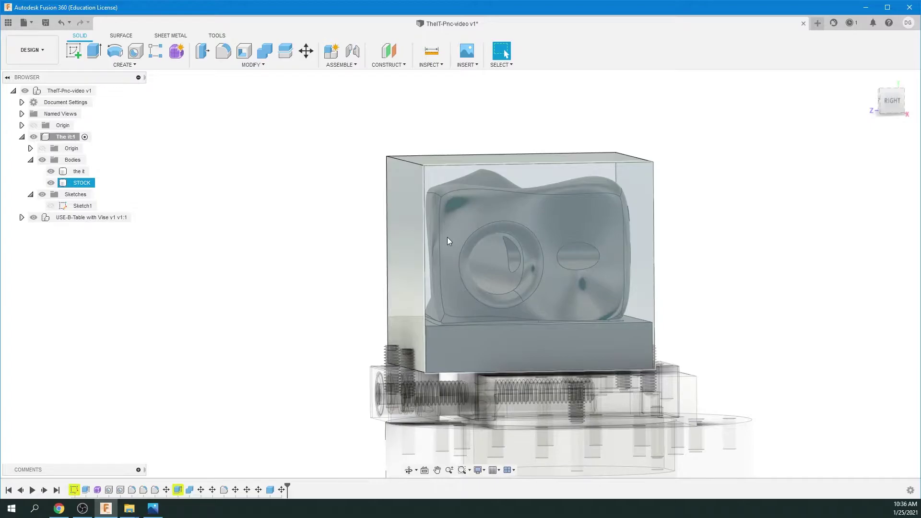
{"action": "key", "text": "Escape"}
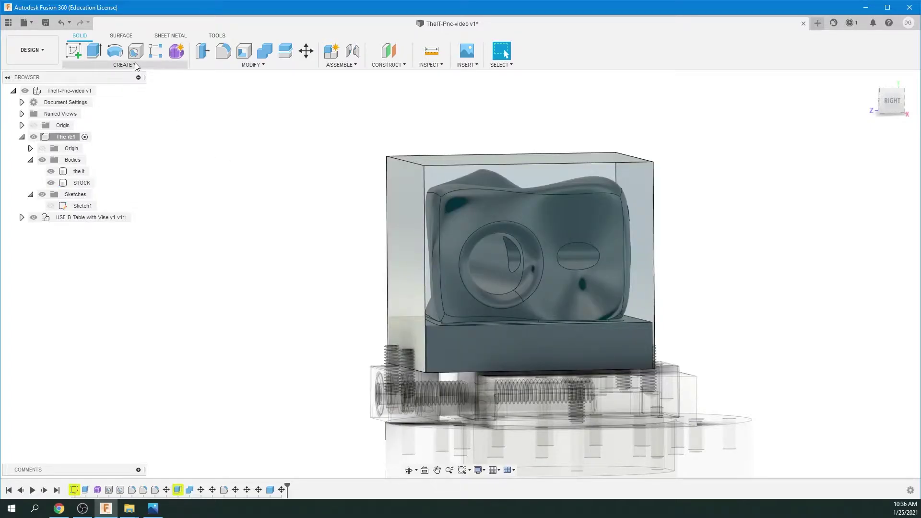
{"action": "left_click", "coordinate": [135, 62]}
{"action": "left_click", "coordinate": [122, 85]}
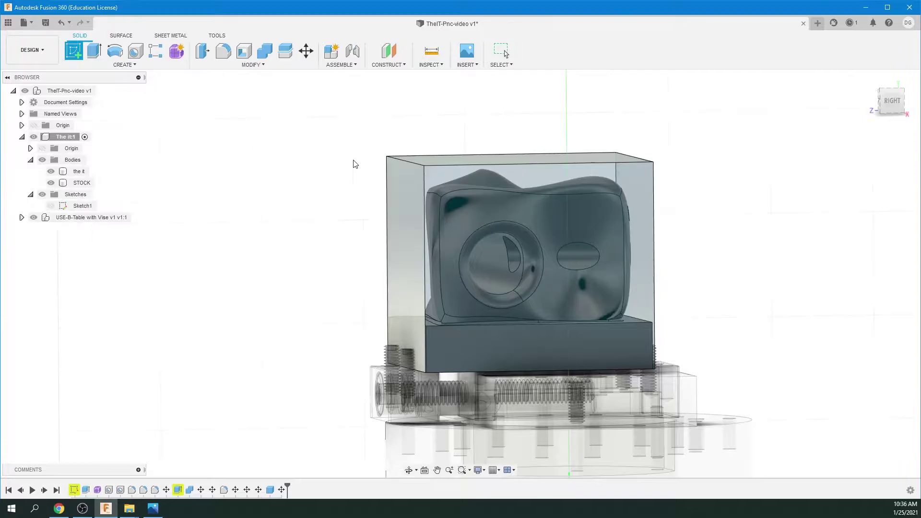
{"action": "left_click", "coordinate": [442, 171]}
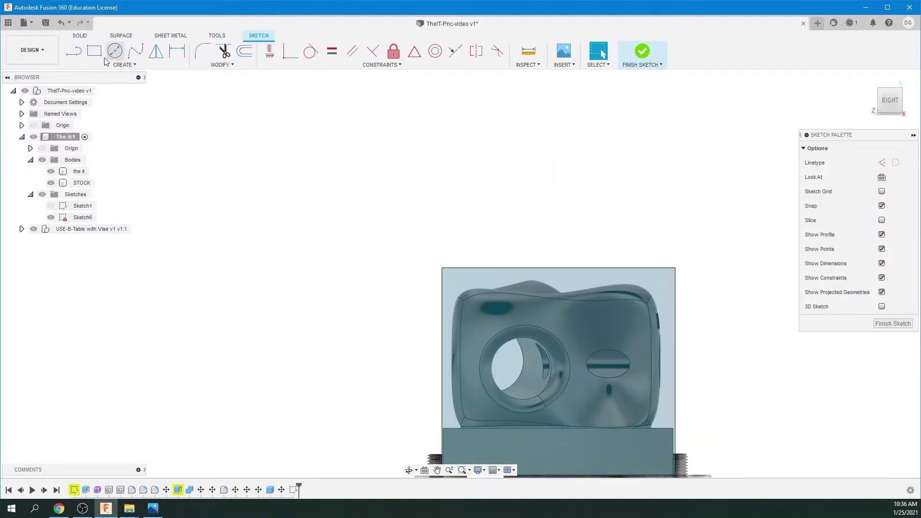
{"action": "key", "text": "r"}
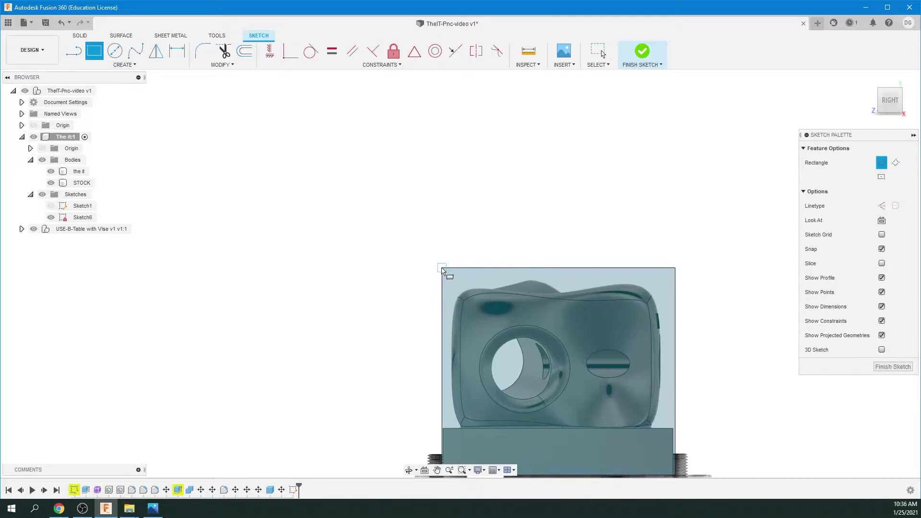
{"action": "left_click", "coordinate": [442, 269]}
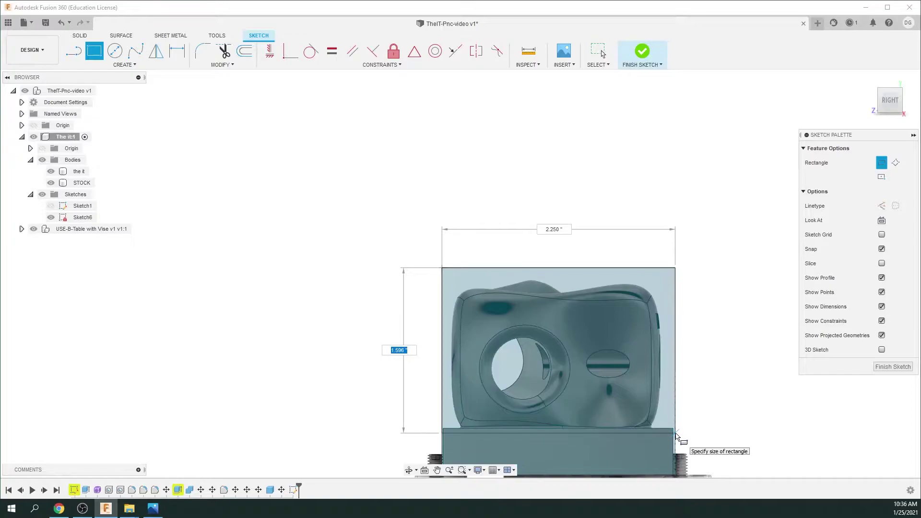
{"action": "left_click", "coordinate": [676, 434]}
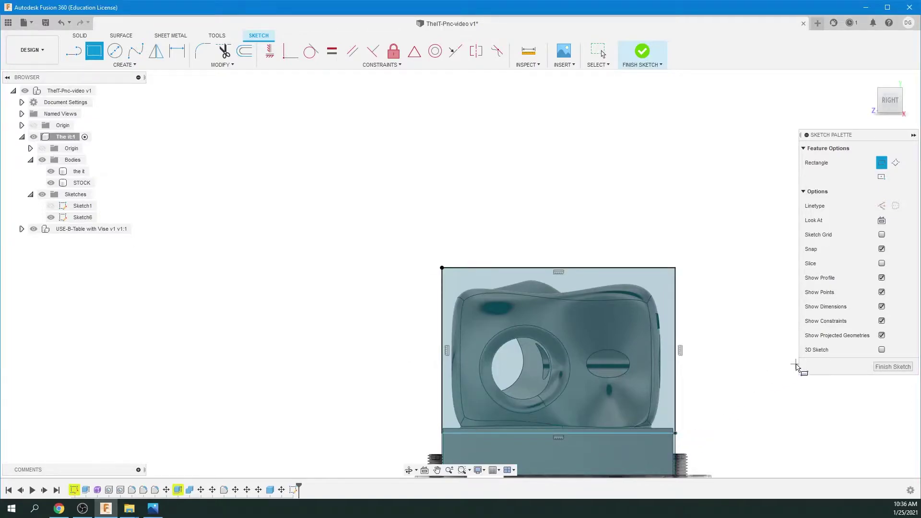
{"action": "left_click", "coordinate": [893, 367]}
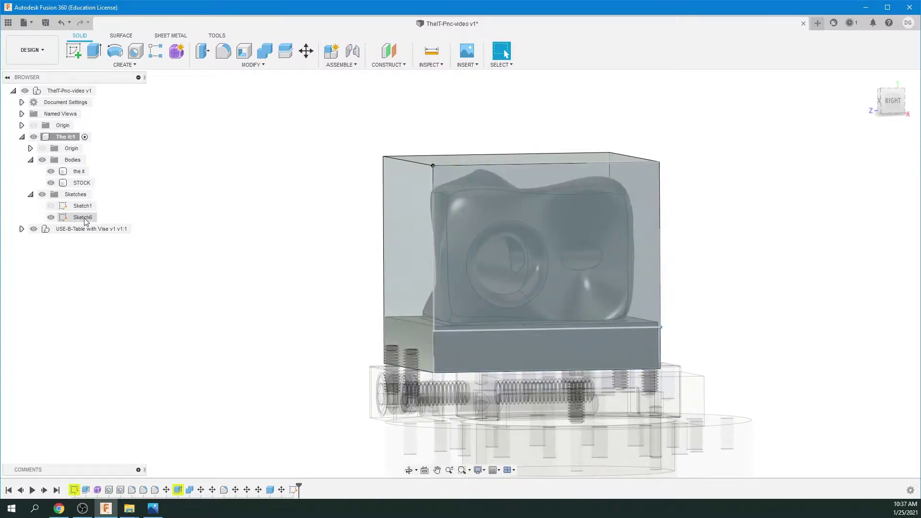
Rename the new sketch as Plane front and leave sketch editing
{"action": "left_click", "coordinate": [84, 218]}
{"action": "double_click", "coordinate": [85, 217]}
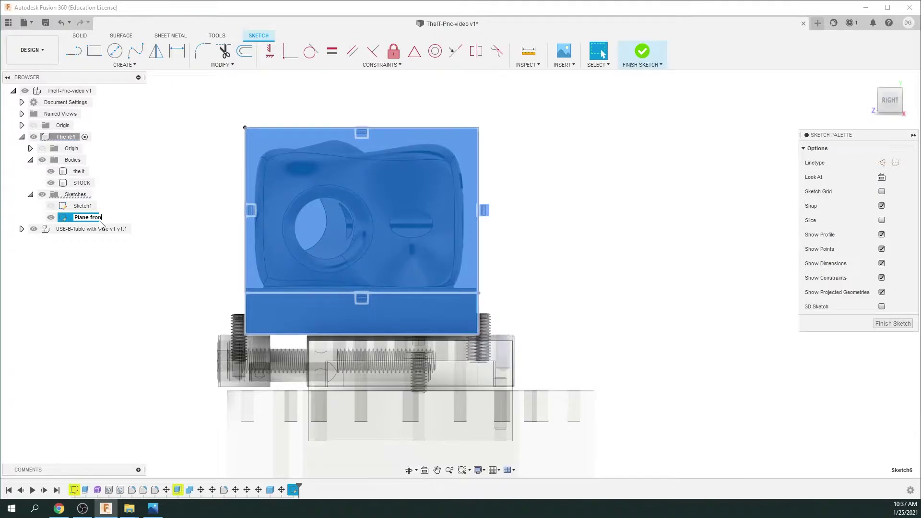
{"action": "key", "text": "Return"}
{"action": "left_click", "coordinate": [891, 324]}
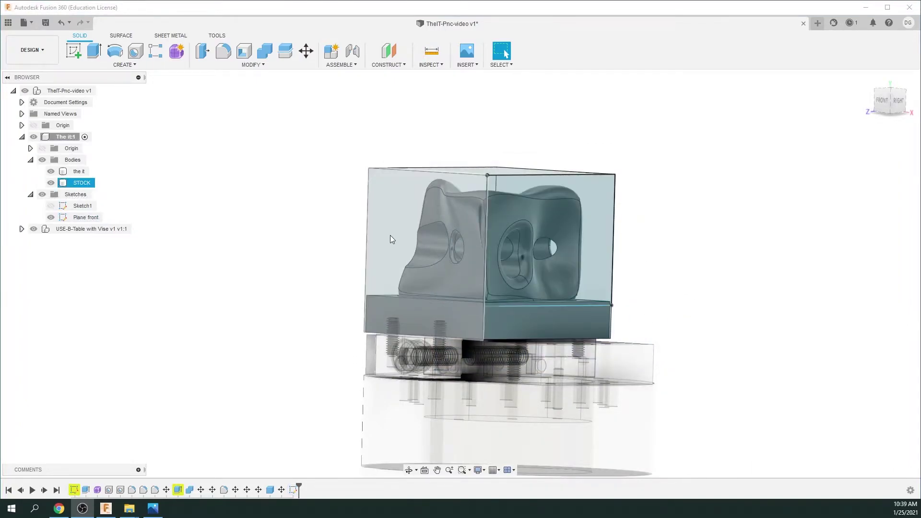
Sketch a rectangle 2 in wide and about 1.657 in tall on the stock's front-view face, from its upper corner to just below the base's top edge
{"action": "left_click", "coordinate": [197, 93]}
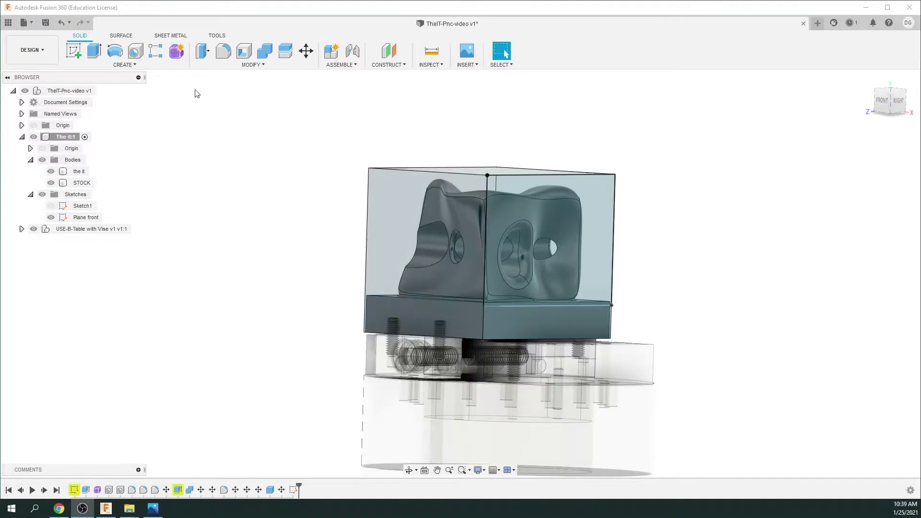
{"action": "left_click", "coordinate": [135, 64]}
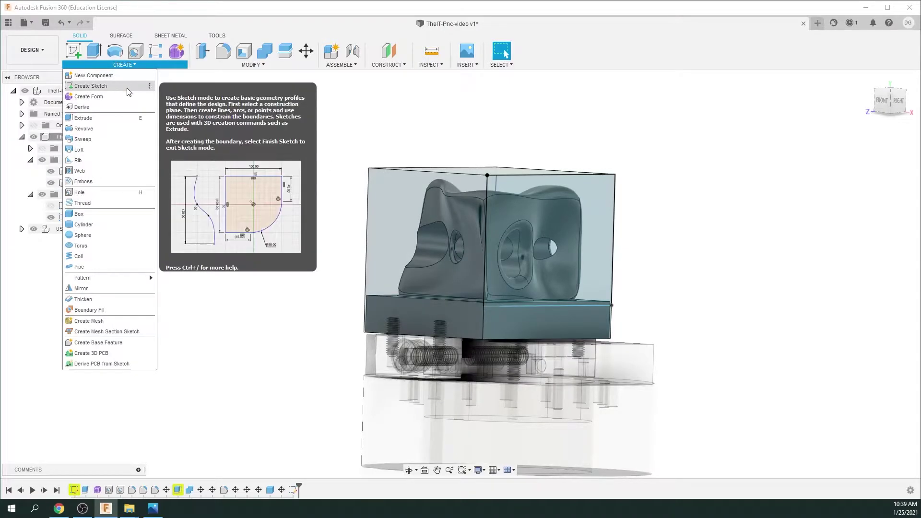
{"action": "left_click", "coordinate": [118, 87]}
{"action": "middle_click_drag", "start_coordinate": [394, 311], "coordinate": [438, 318], "text": "shift"}
{"action": "left_click", "coordinate": [436, 317]}
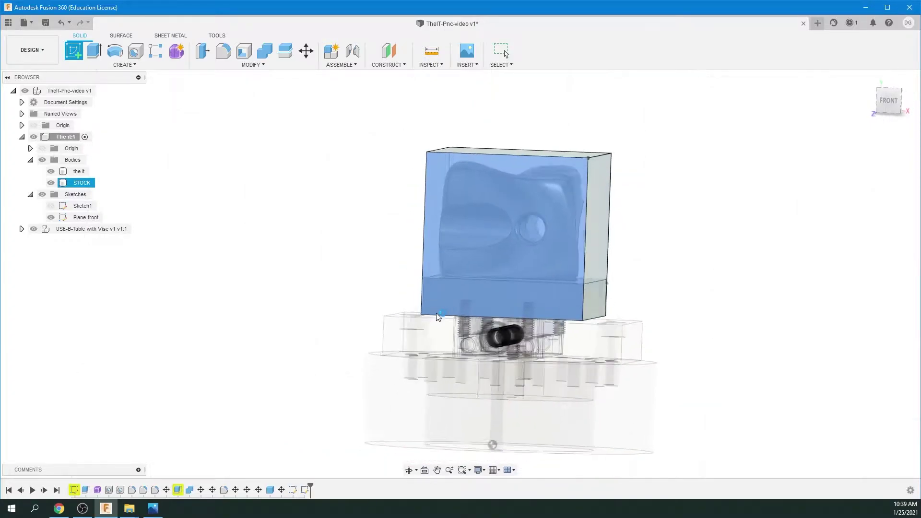
{"action": "left_click", "coordinate": [94, 51]}
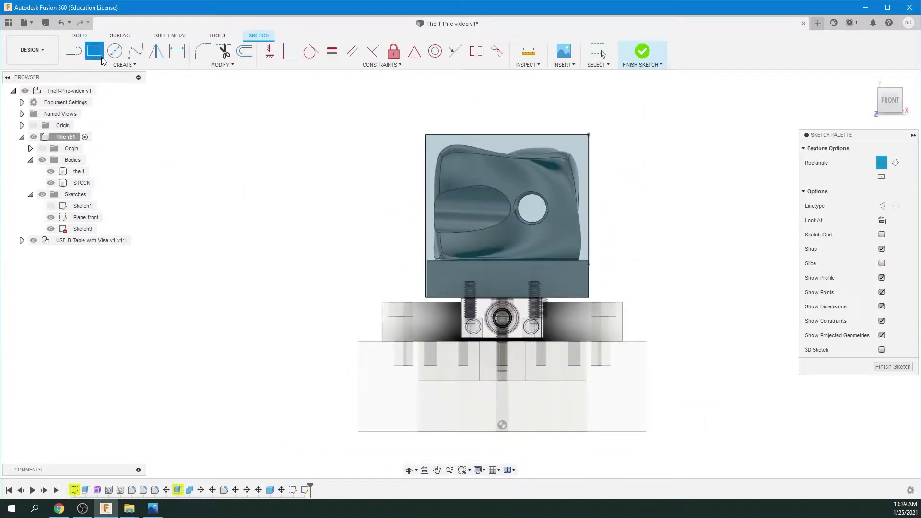
{"action": "left_click", "coordinate": [425, 136]}
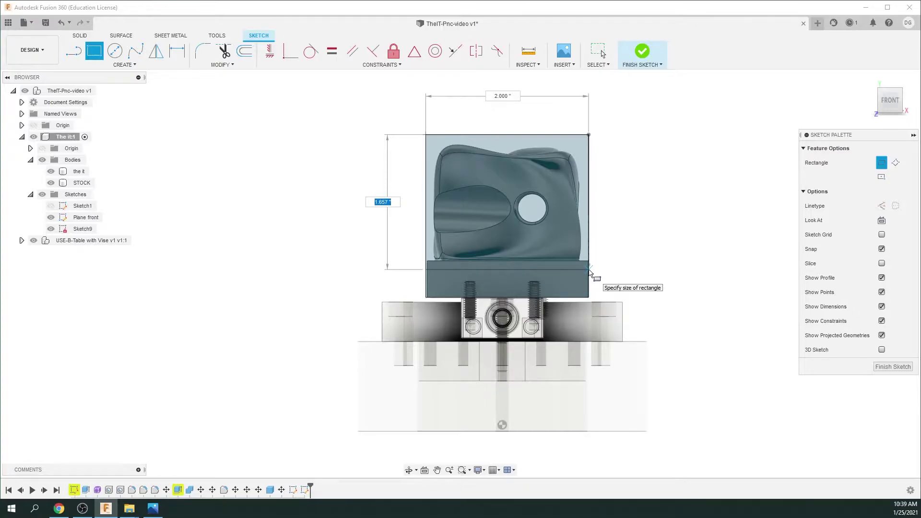
{"action": "left_click", "coordinate": [590, 270]}
{"action": "left_click", "coordinate": [893, 366]}
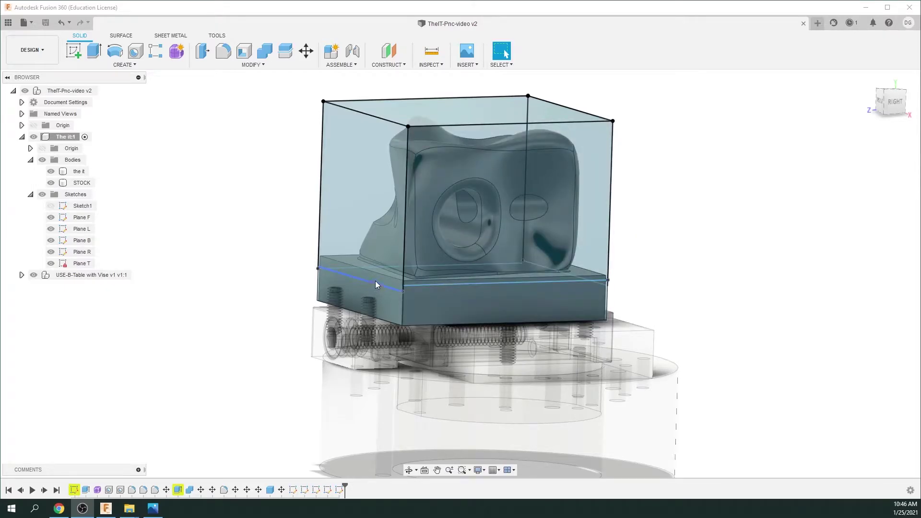
Hide all sketches in The it component
{"action": "middle_click_drag", "start_coordinate": [702, 317], "coordinate": [337, 182], "text": "shift"}
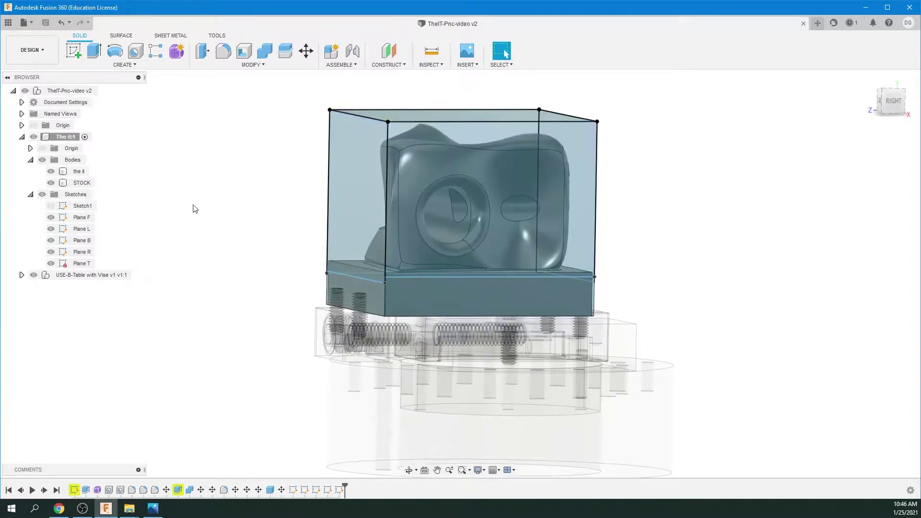
{"action": "left_click", "coordinate": [42, 194]}
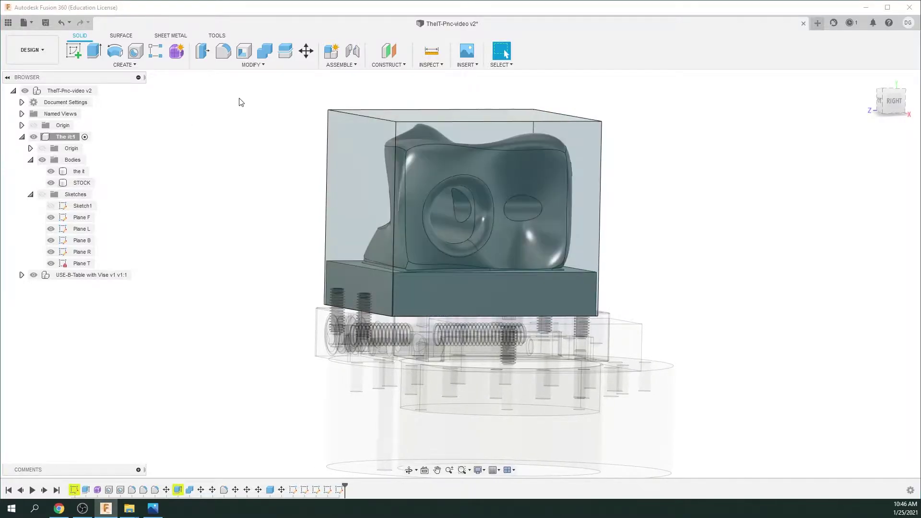
Apply the smooth Glass (Red) appearance to the STOCK body
{"action": "left_click", "coordinate": [263, 66]}
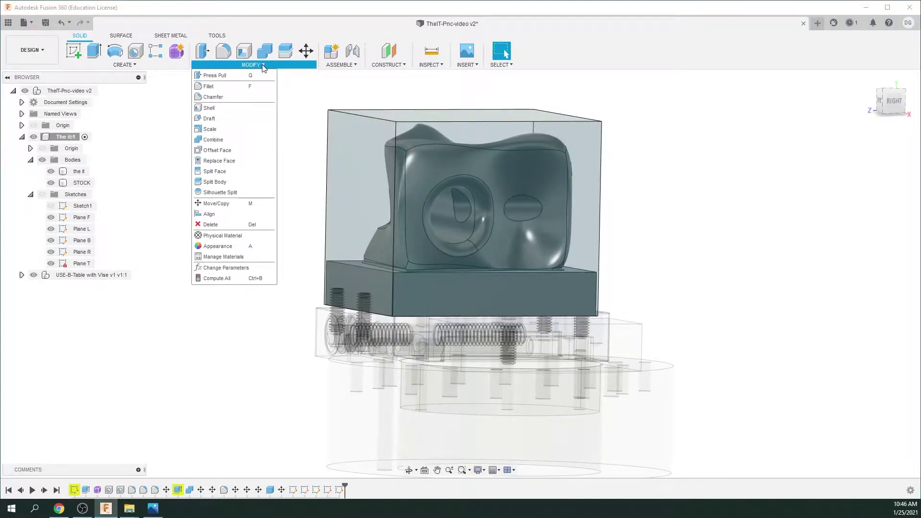
{"action": "left_click", "coordinate": [228, 248]}
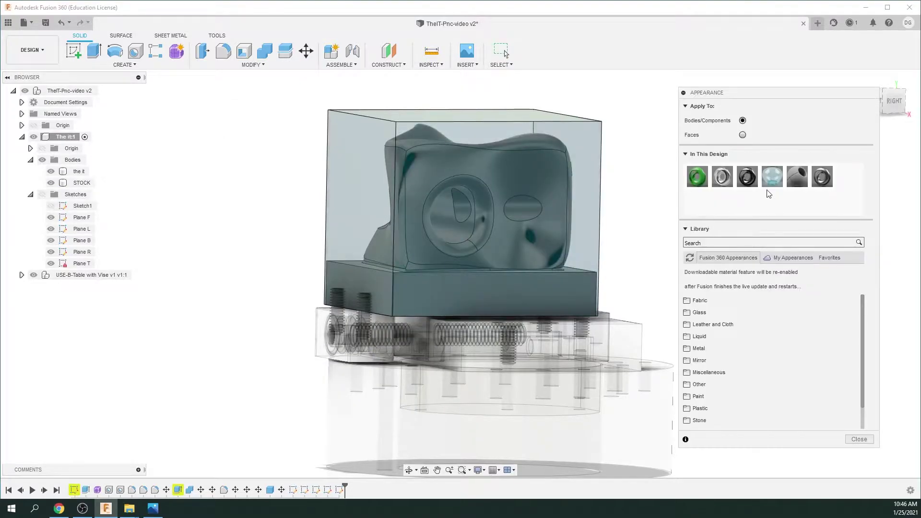
{"action": "left_click", "coordinate": [699, 313]}
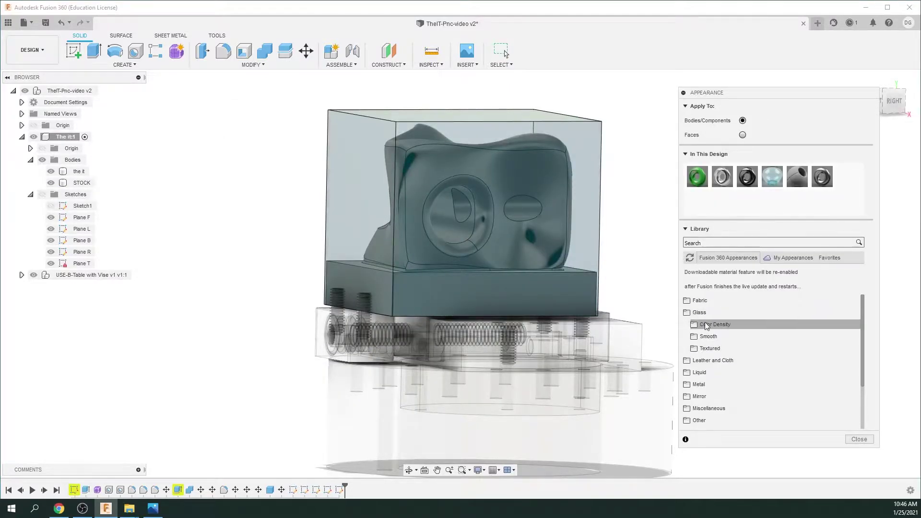
{"action": "left_click", "coordinate": [709, 336]}
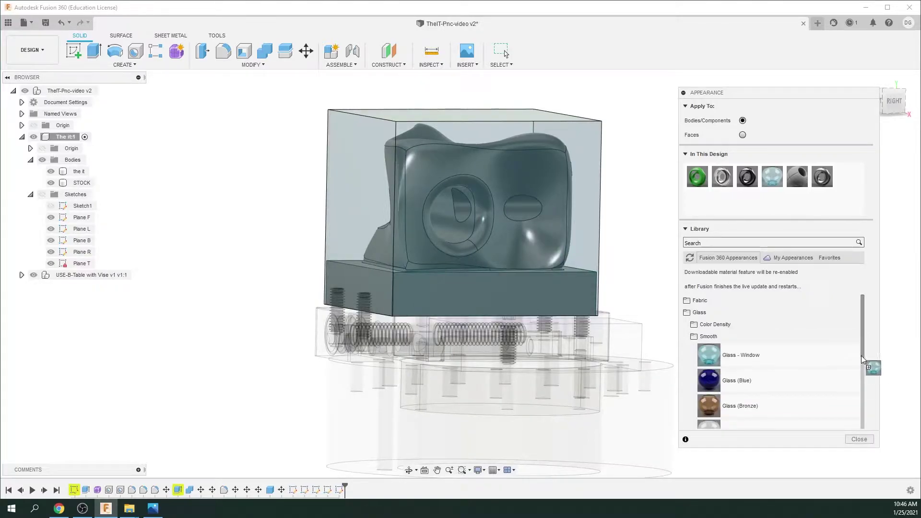
{"action": "left_click_drag", "start_coordinate": [862, 355], "coordinate": [858, 380]}
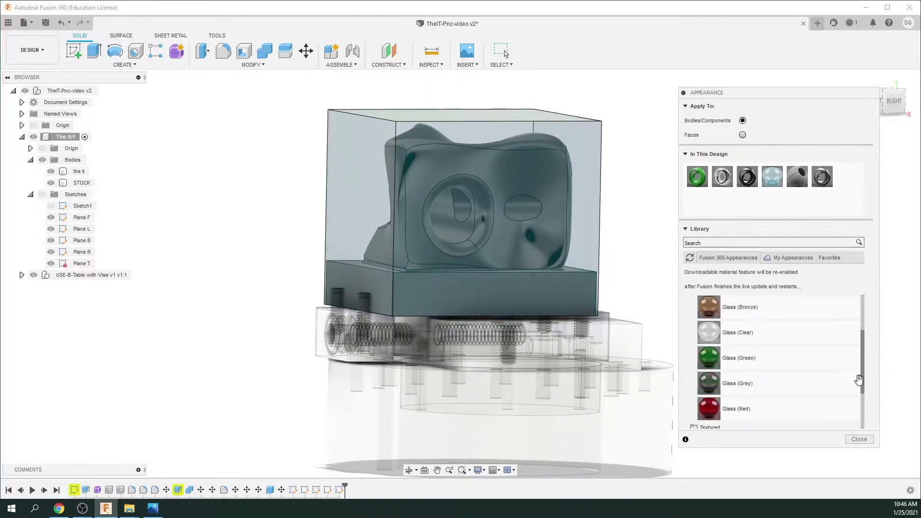
{"action": "left_click_drag", "start_coordinate": [705, 408], "coordinate": [560, 218]}
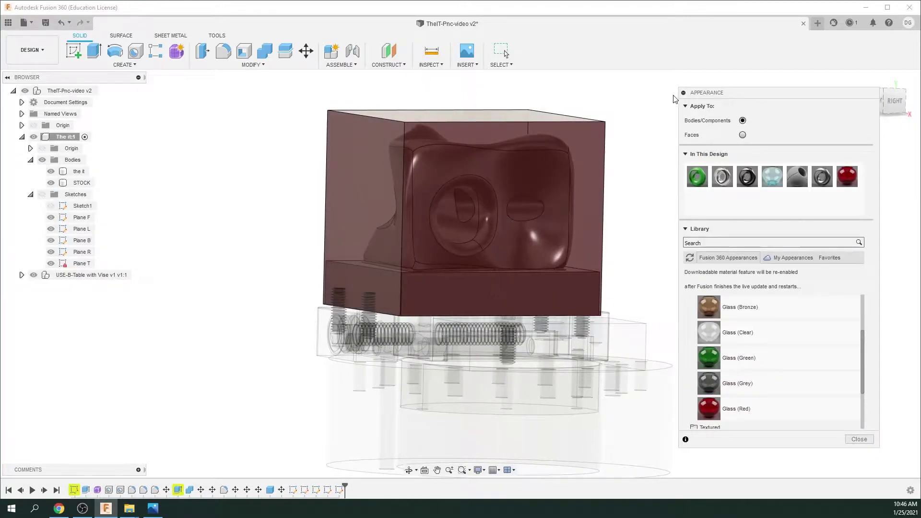
{"action": "left_click", "coordinate": [869, 442]}
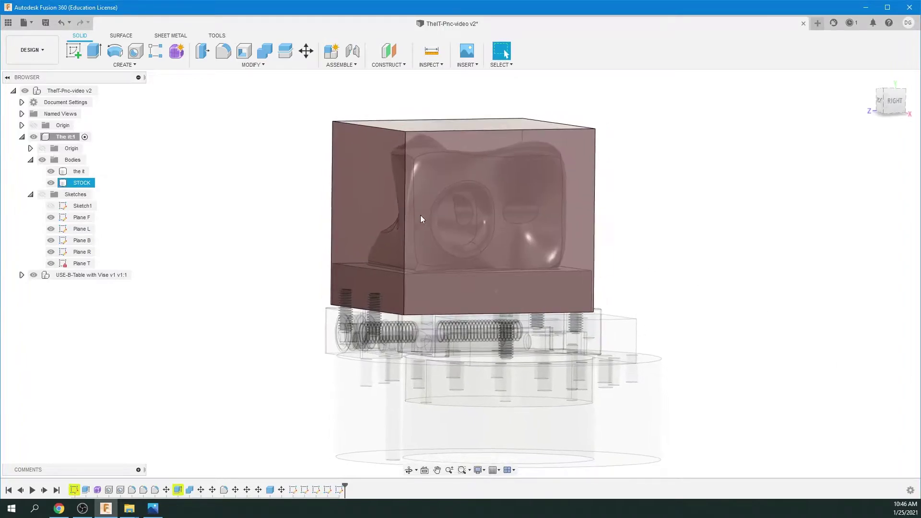
Show the sketches of The it component and switch to the Manufacture workspace
{"action": "left_click", "coordinate": [42, 194]}
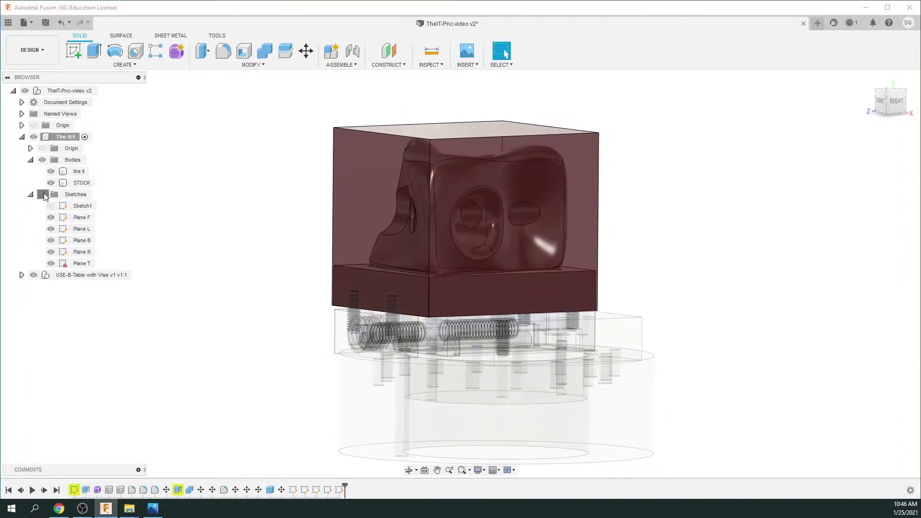
{"action": "mouse_move", "coordinate": [364, 297]}
{"action": "middle_mouse_down", "text": "shift"}
{"action": "mouse_move", "coordinate": [761, 329]}
{"action": "mouse_move", "coordinate": [742, 316]}
{"action": "middle_mouse_up", "text": "shift"}
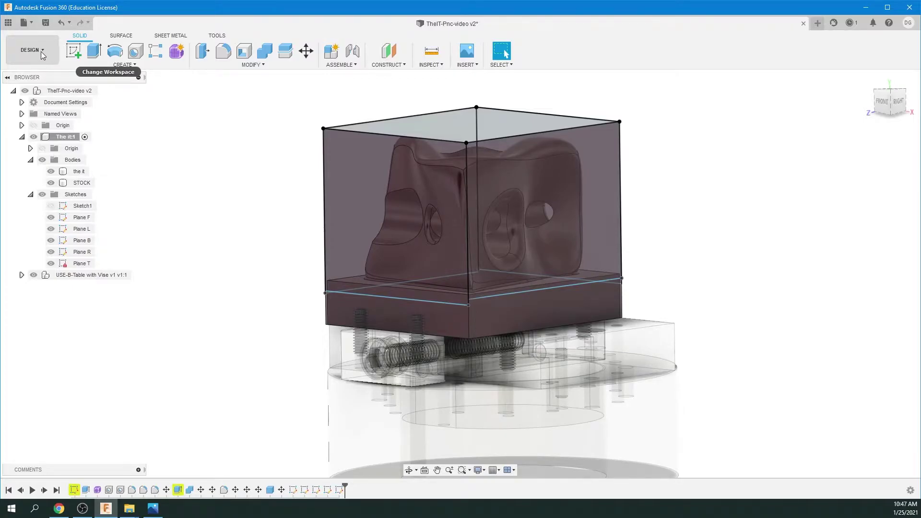
{"action": "left_click", "coordinate": [36, 50]}
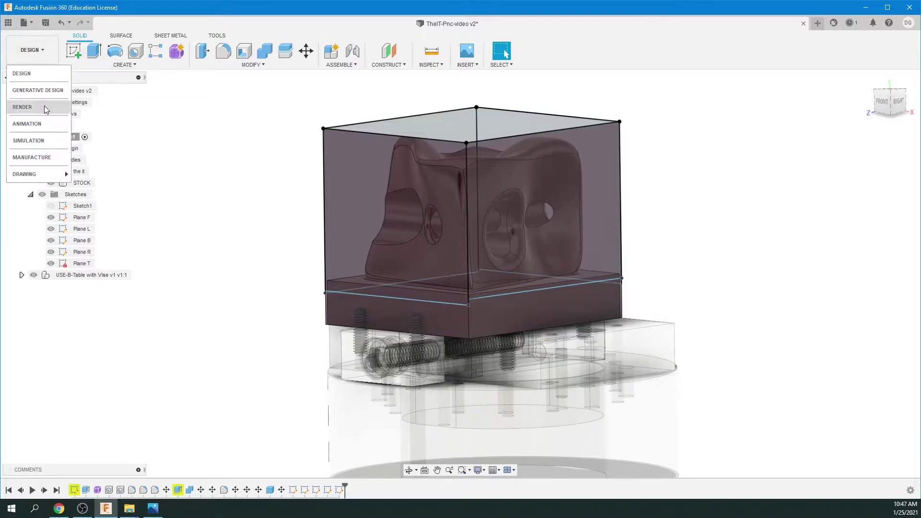
{"action": "left_click", "coordinate": [35, 157]}
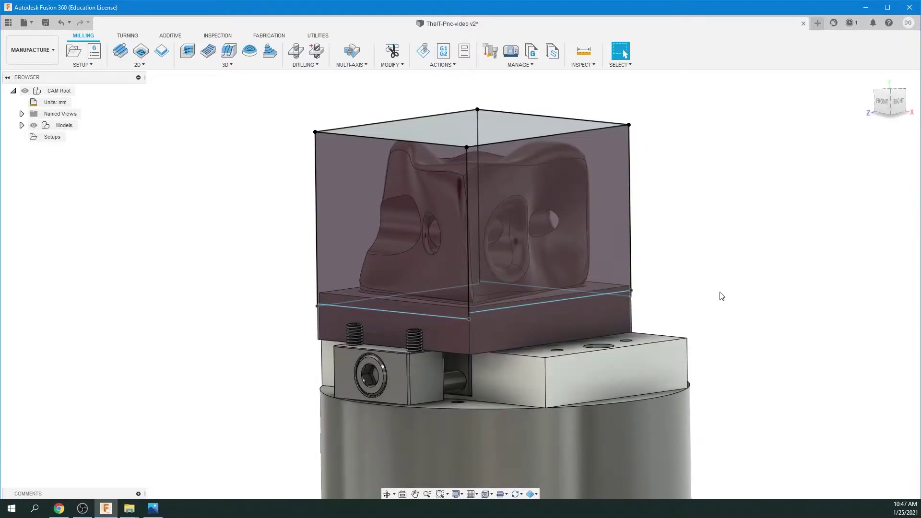
{"action": "middle_click_drag", "start_coordinate": [722, 296], "coordinate": [309, 251], "text": "shift"}
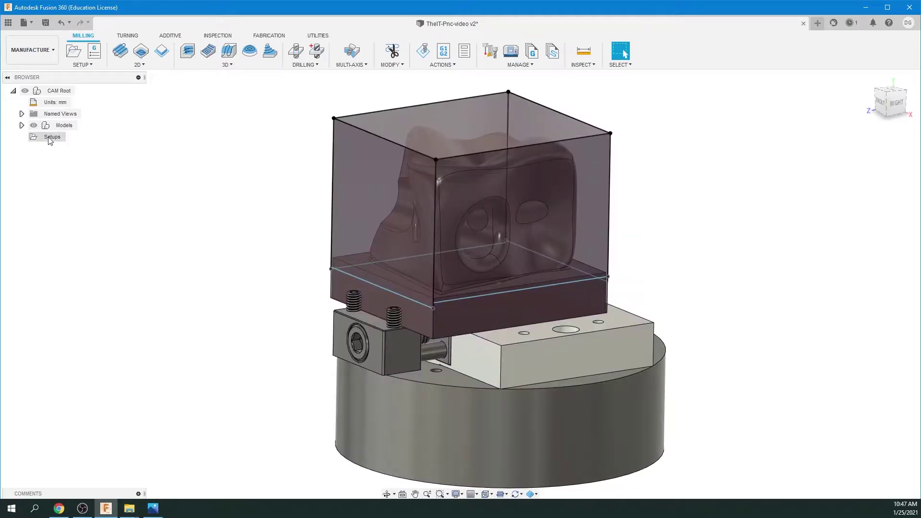
Hide the STOCK body and the sketches of The it component
{"action": "left_click", "coordinate": [21, 125]}
{"action": "left_click", "coordinate": [22, 125]}
{"action": "left_click", "coordinate": [22, 125]}
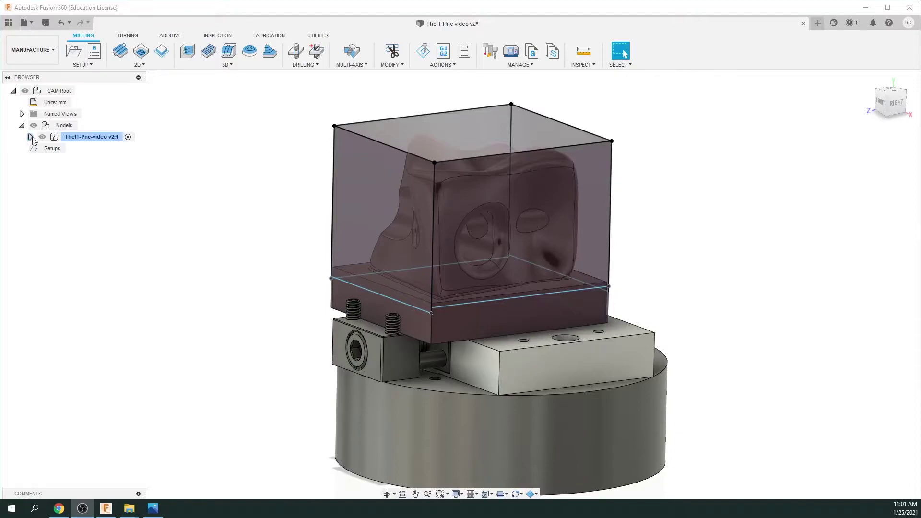
{"action": "left_click", "coordinate": [30, 137]}
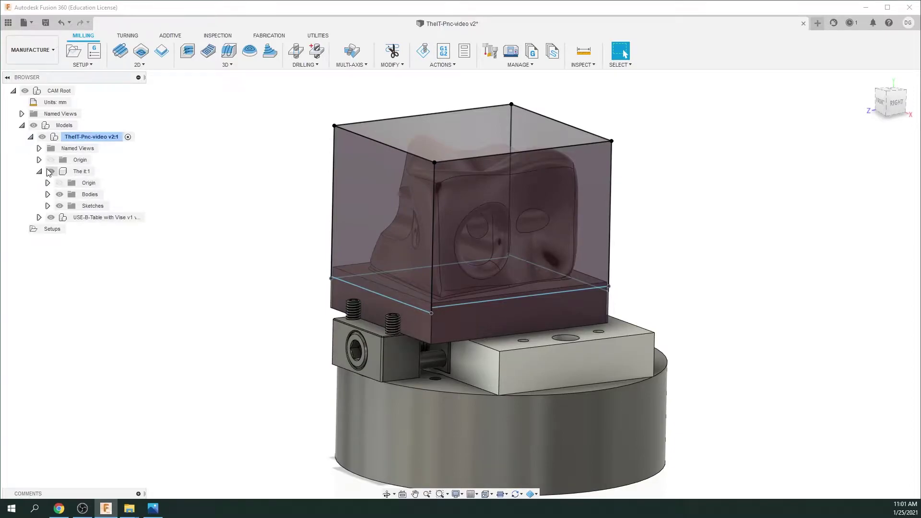
{"action": "left_click", "coordinate": [47, 195]}
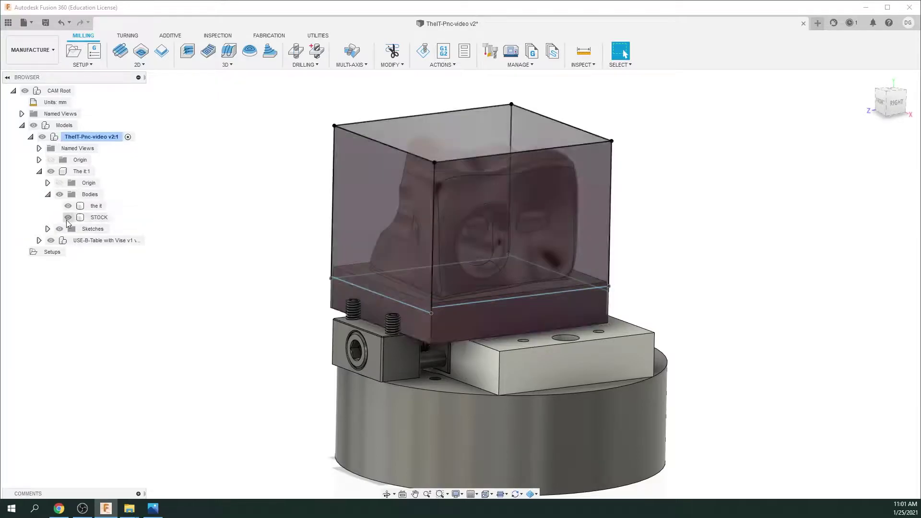
{"action": "left_click", "coordinate": [67, 218]}
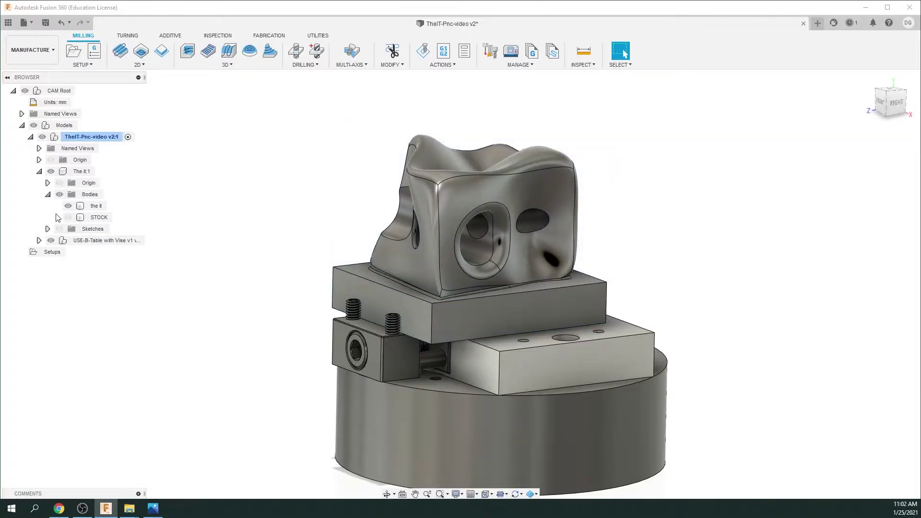
{"action": "left_click", "coordinate": [39, 172]}
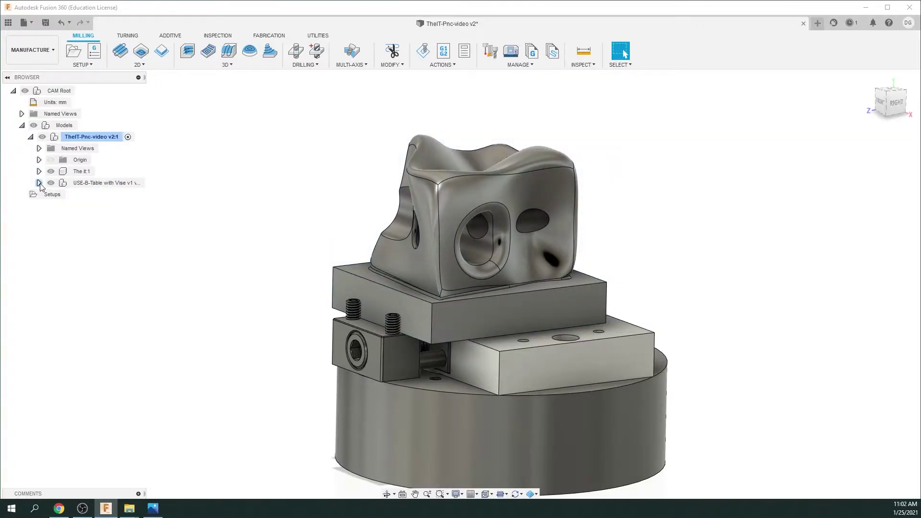
Show the sketches of the USE-B-Table with Vise component, leaving only the B-Table Offset sketch visible
{"action": "left_click", "coordinate": [39, 183]}
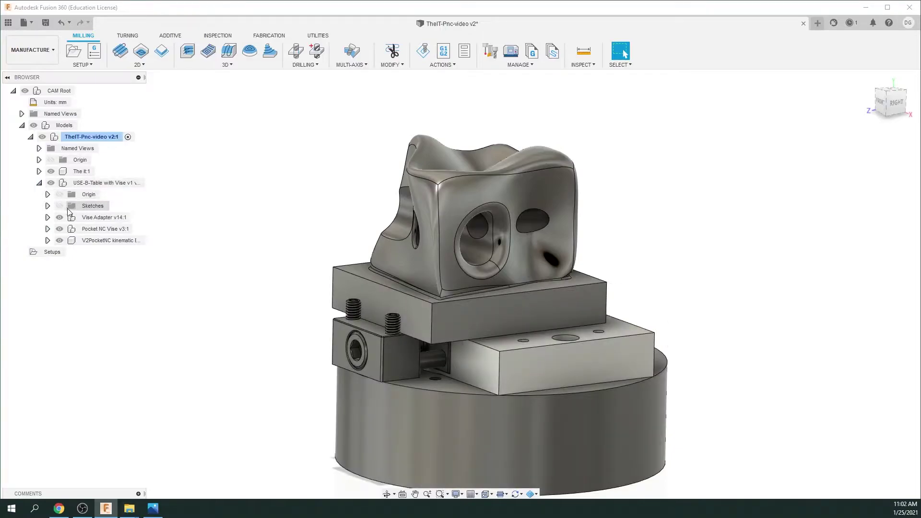
{"action": "left_click", "coordinate": [60, 206]}
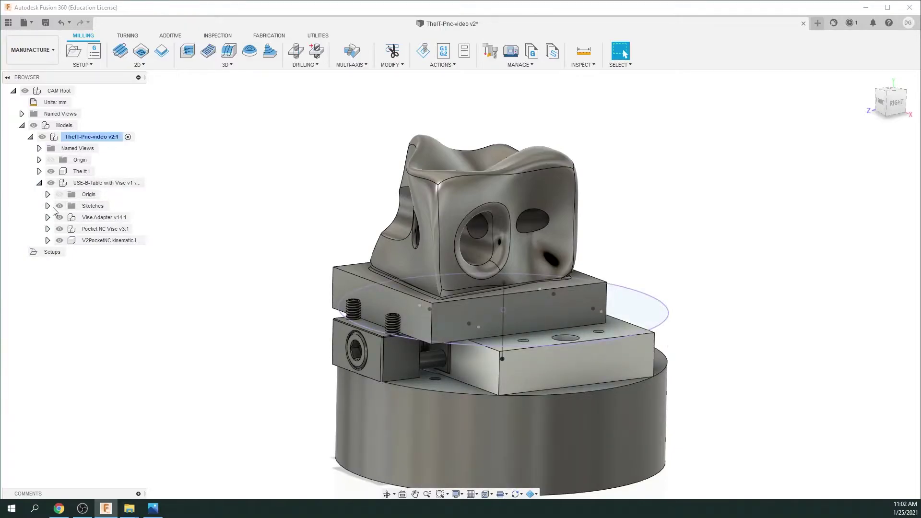
{"action": "left_click", "coordinate": [48, 206]}
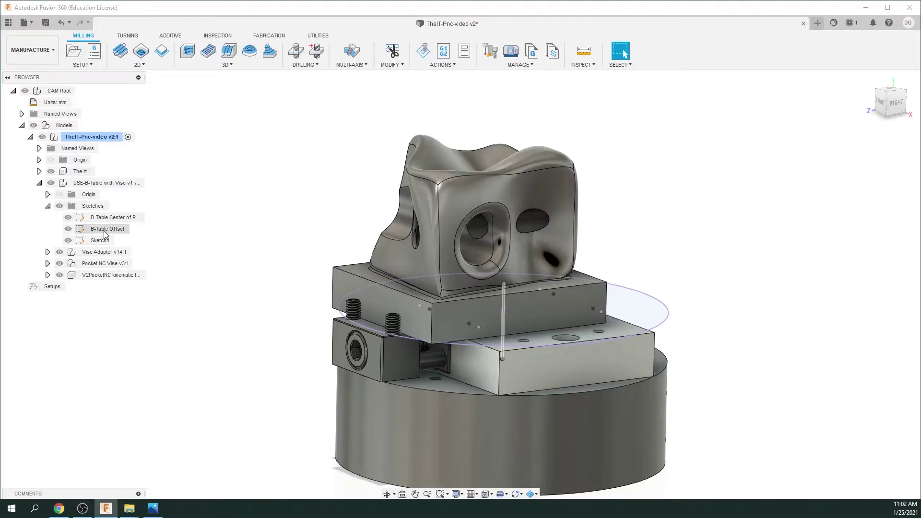
{"action": "left_click", "coordinate": [68, 217]}
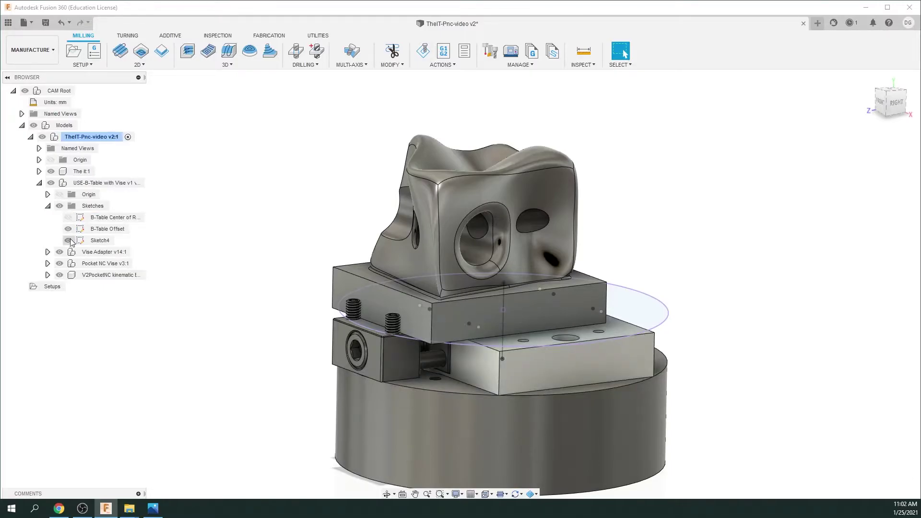
{"action": "left_click", "coordinate": [68, 240]}
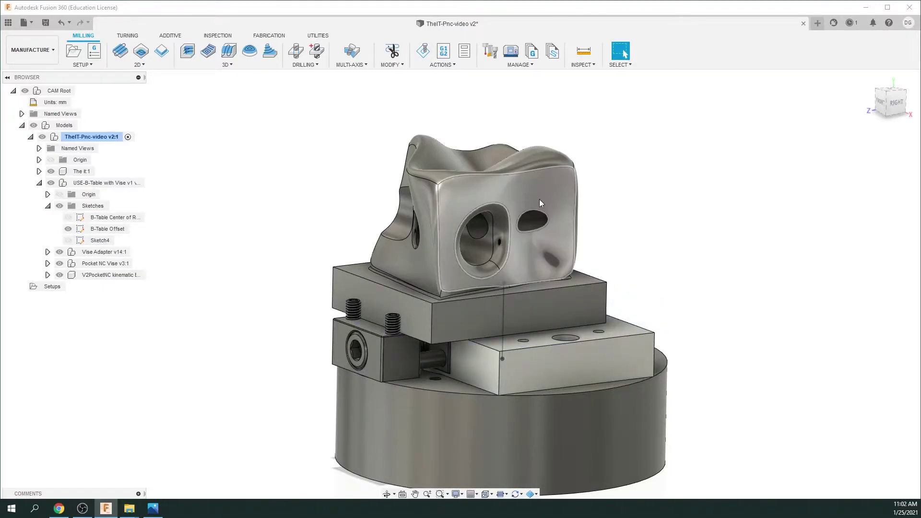
Create a milling setup oriented by Z axis/plane and X axis, with Z taken from the fixed vise block's right-view face
{"action": "left_click", "coordinate": [93, 65]}
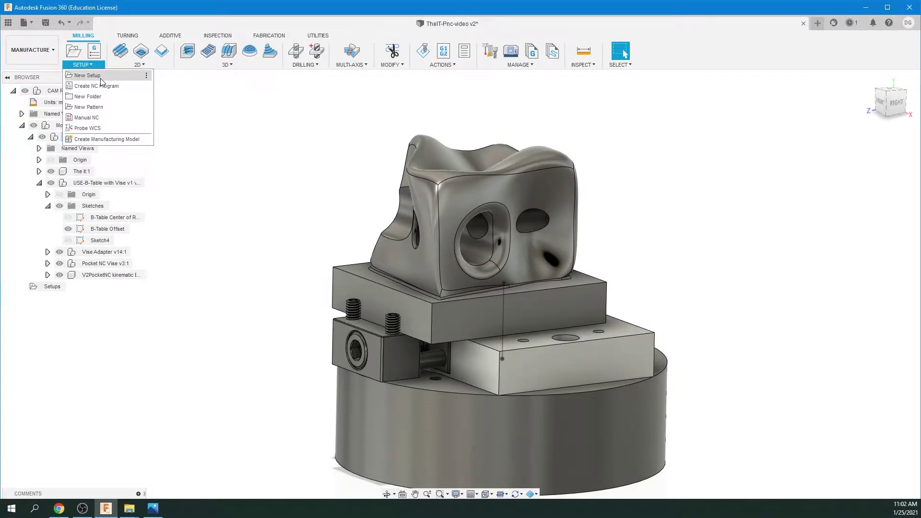
{"action": "left_click", "coordinate": [99, 76]}
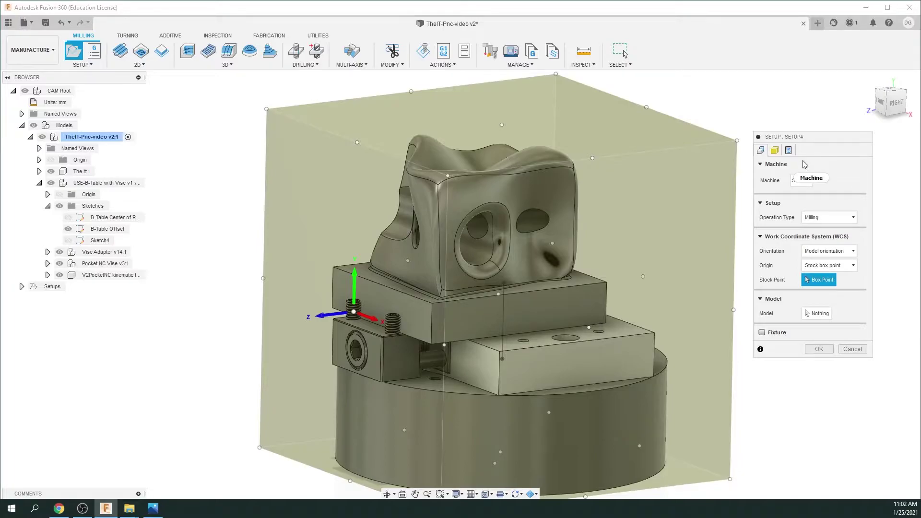
{"action": "left_click_drag", "start_coordinate": [807, 138], "coordinate": [794, 152]}
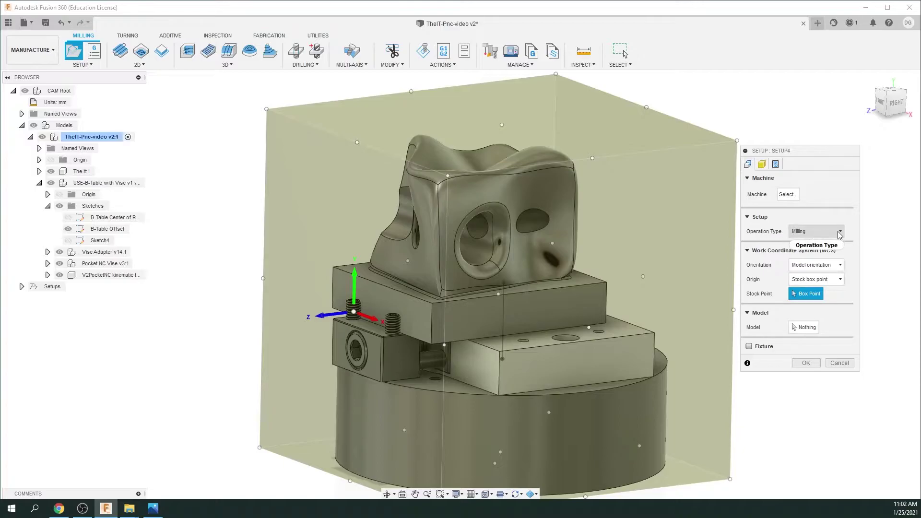
{"action": "left_click", "coordinate": [832, 266]}
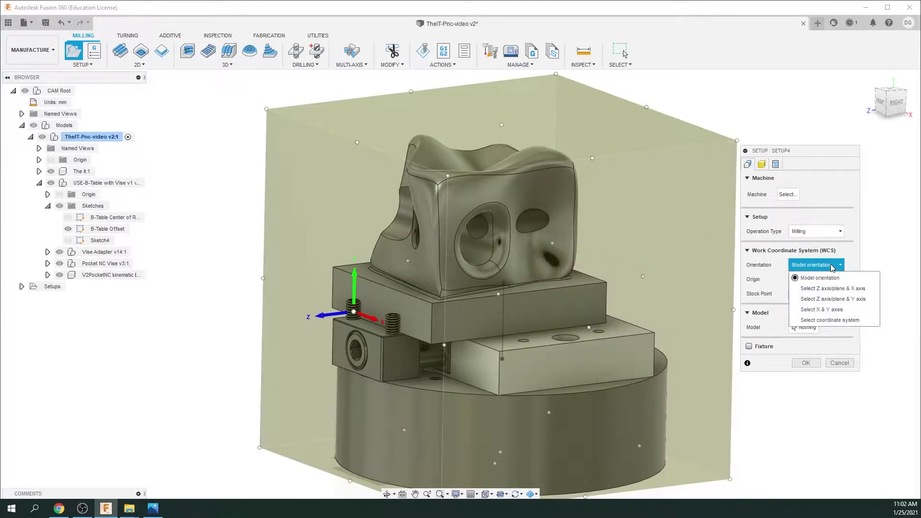
{"action": "left_click", "coordinate": [836, 289]}
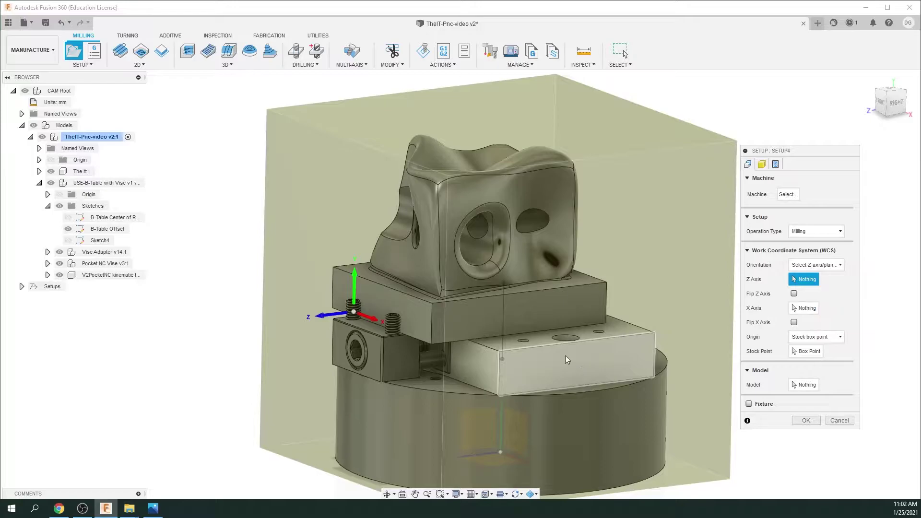
{"action": "left_click", "coordinate": [589, 370]}
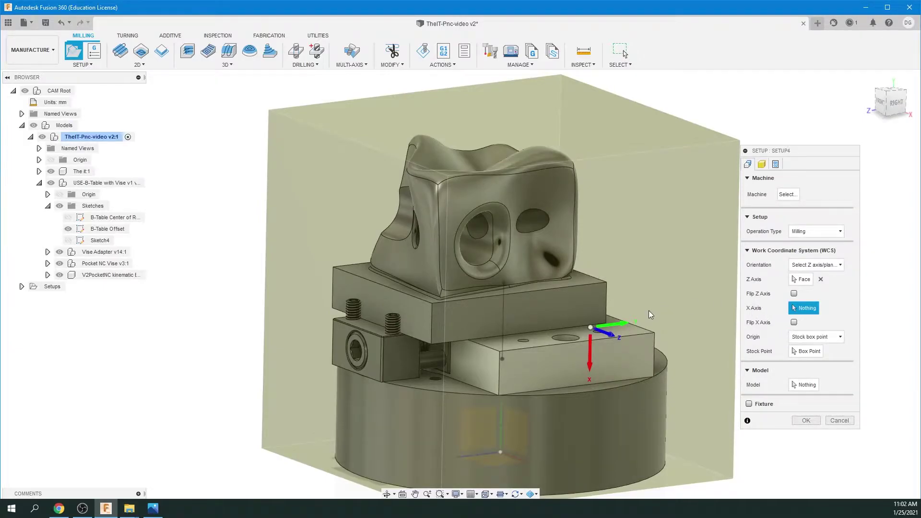
Set the setup's X axis from the part base's side face below the MAKERSPACE text
{"action": "middle_click_drag", "start_coordinate": [669, 313], "coordinate": [569, 284], "text": "shift"}
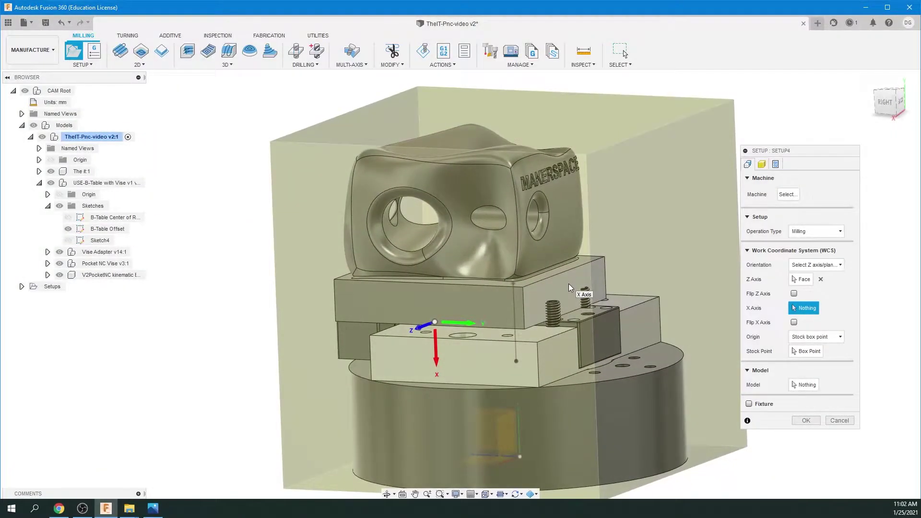
{"action": "left_click", "coordinate": [568, 283]}
{"action": "middle_click_drag", "start_coordinate": [663, 304], "coordinate": [729, 258], "text": "shift"}
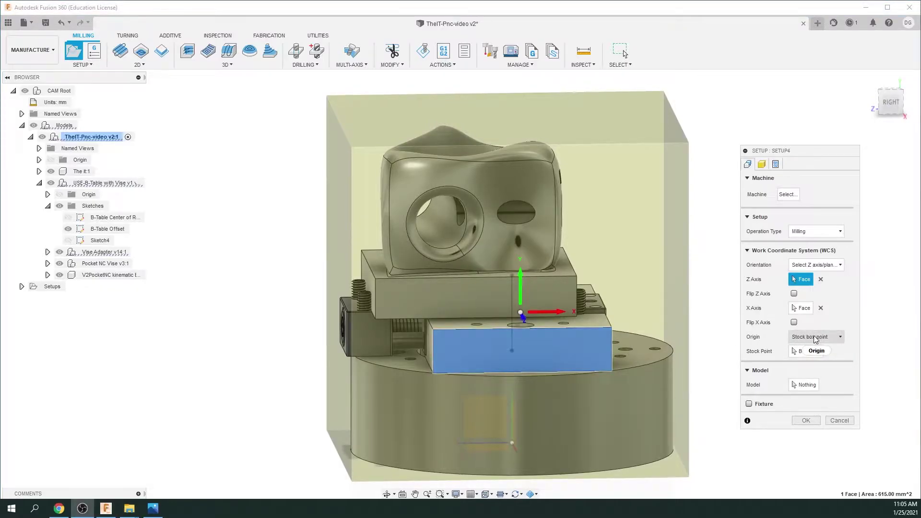
Set the WCS origin as a selected point at the B-Table Offset line's upper end and choose the it body as the model
{"action": "left_click", "coordinate": [835, 338]}
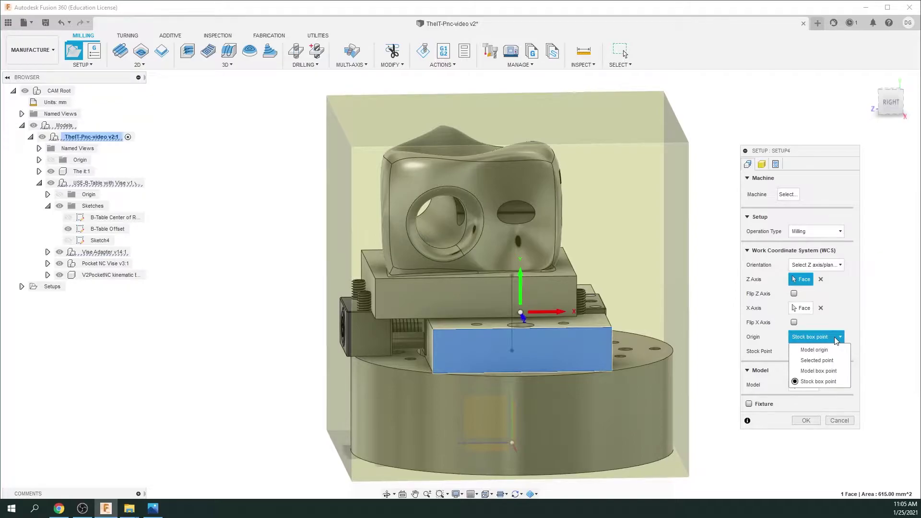
{"action": "left_click", "coordinate": [824, 361]}
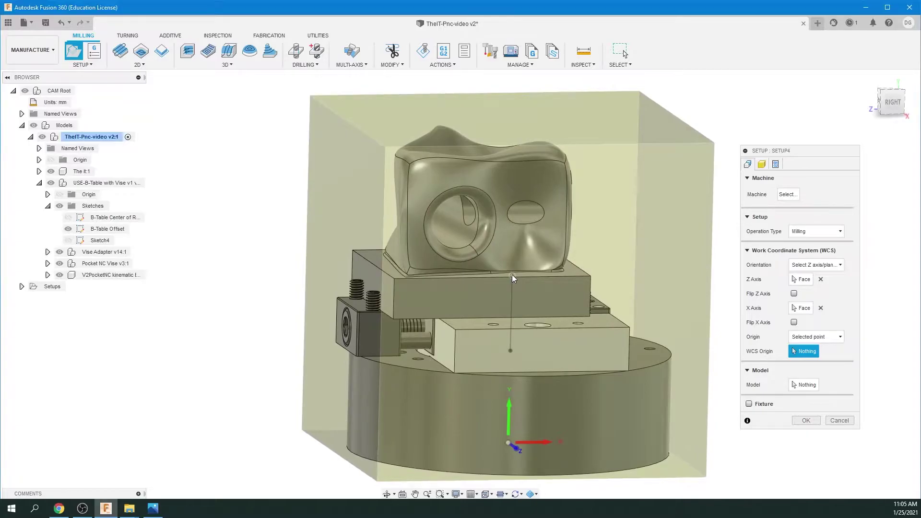
{"action": "left_click", "coordinate": [512, 275]}
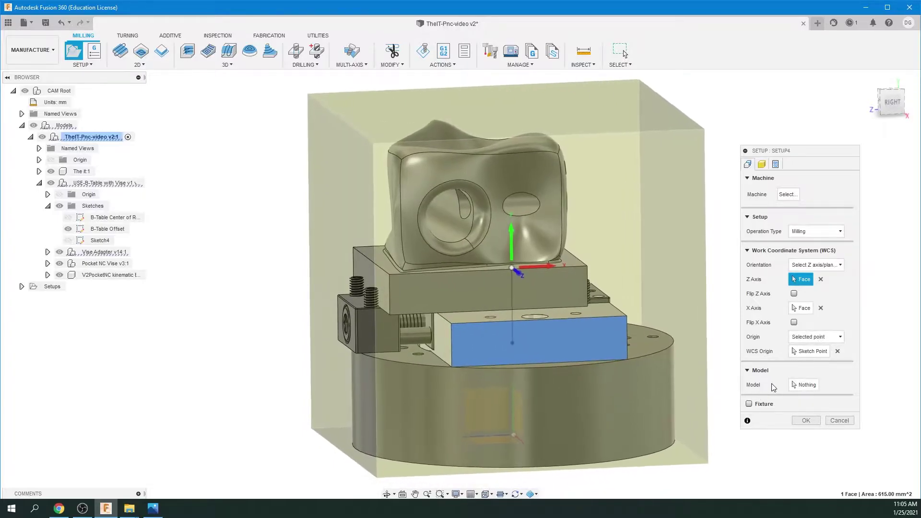
{"action": "left_click", "coordinate": [809, 388]}
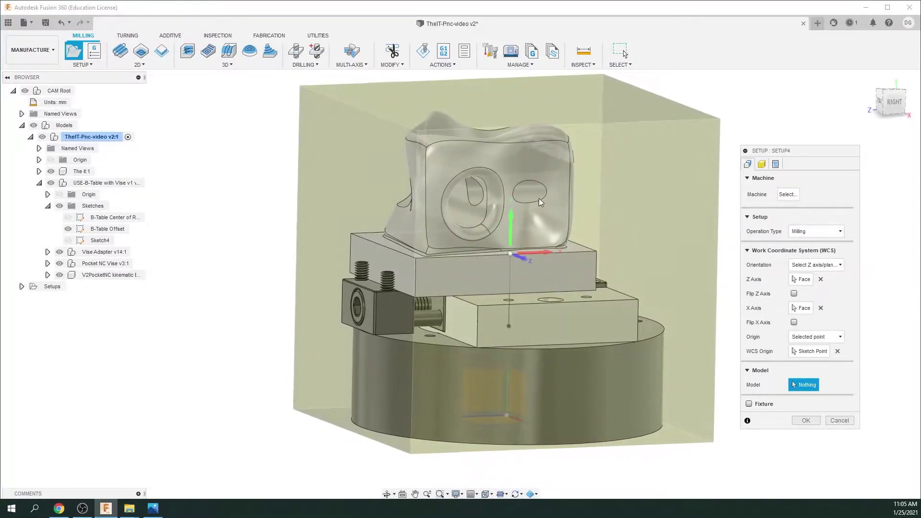
{"action": "left_click", "coordinate": [564, 214]}
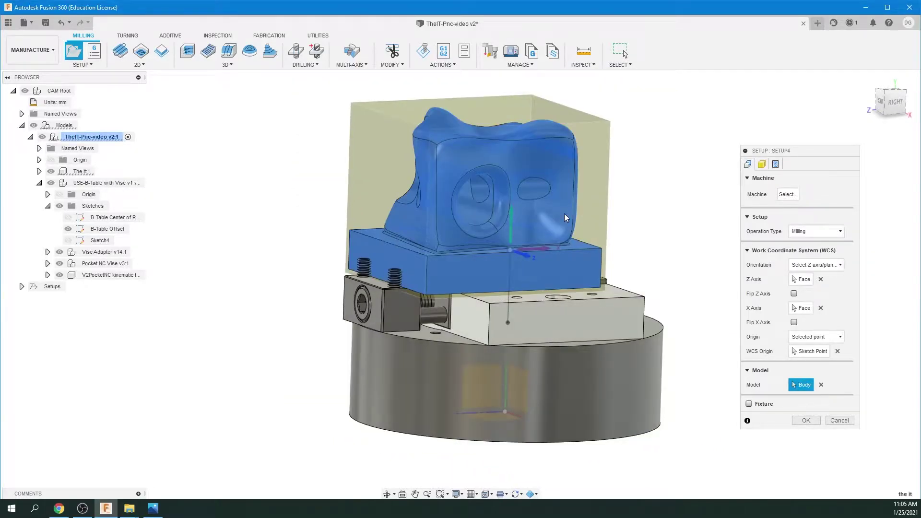
Enable the setup's fixture and select the vise's fixed block, its clamping block and the set screws on the front side
{"action": "left_click", "coordinate": [749, 404]}
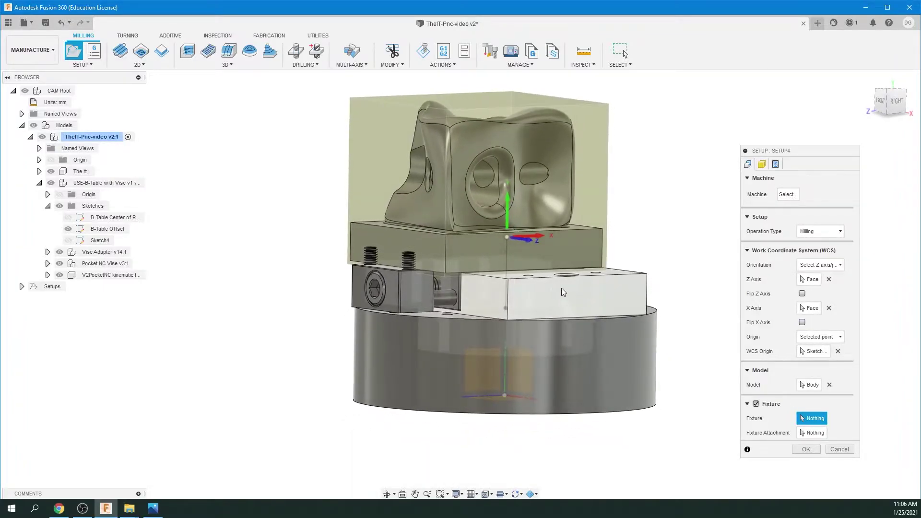
{"action": "left_click", "coordinate": [604, 294]}
{"action": "left_click", "coordinate": [379, 302]}
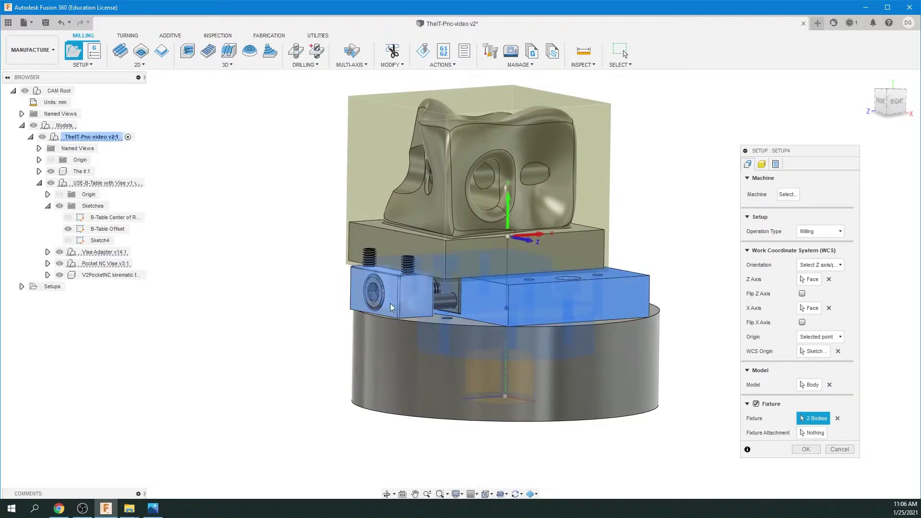
{"action": "left_click", "coordinate": [378, 302]}
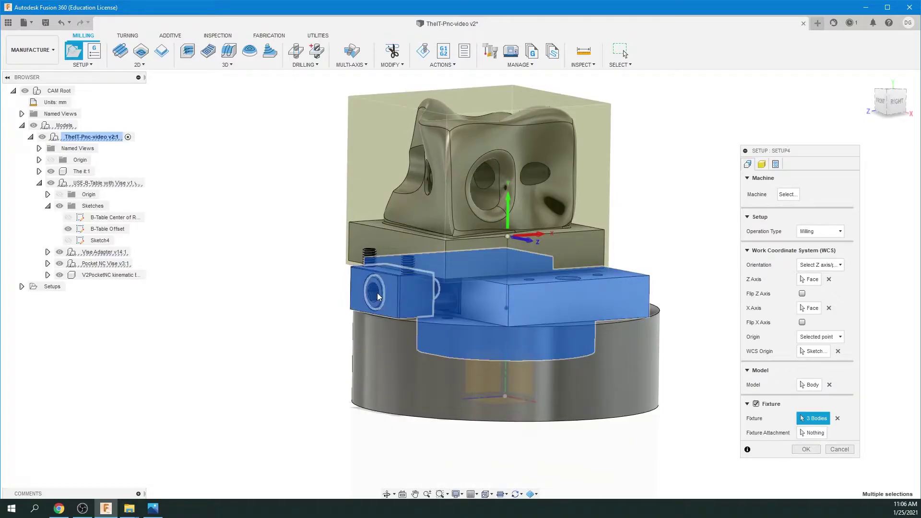
{"action": "left_click", "coordinate": [380, 253]}
{"action": "left_click", "coordinate": [425, 257]}
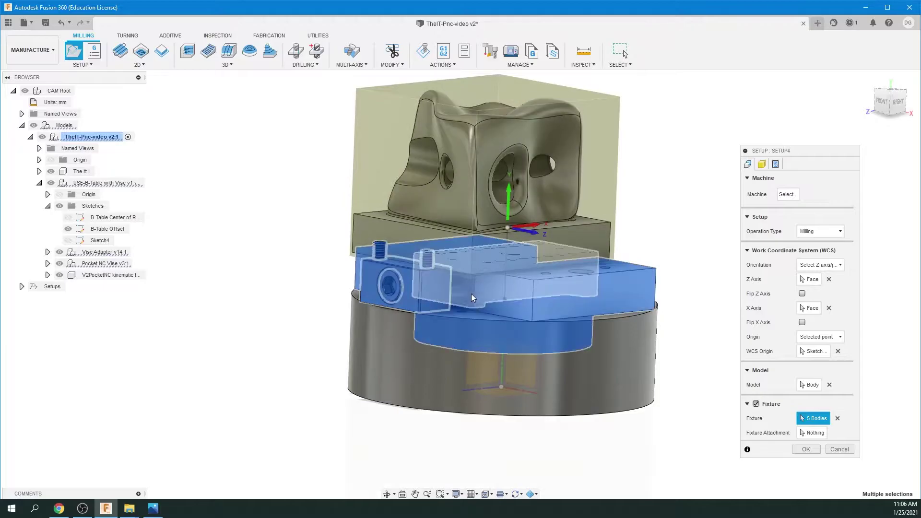
Add the round B-table and the remaining vise parts and screws to the fixture selection
{"action": "left_click", "coordinate": [627, 373]}
{"action": "middle_click_drag", "start_coordinate": [626, 372], "coordinate": [580, 217], "text": "shift"}
{"action": "left_click", "coordinate": [598, 252]}
{"action": "left_click", "coordinate": [580, 215]}
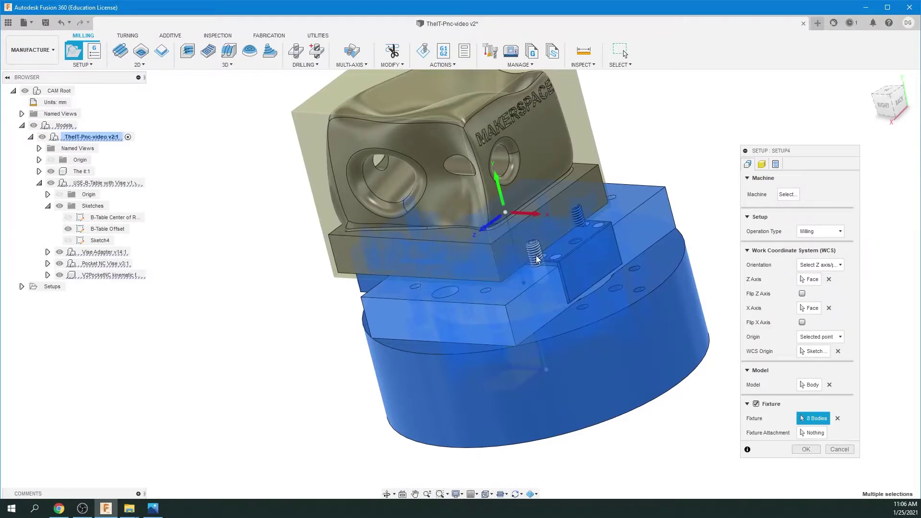
{"action": "left_click", "coordinate": [536, 256]}
{"action": "middle_click_drag", "start_coordinate": [615, 285], "coordinate": [423, 273], "text": "shift"}
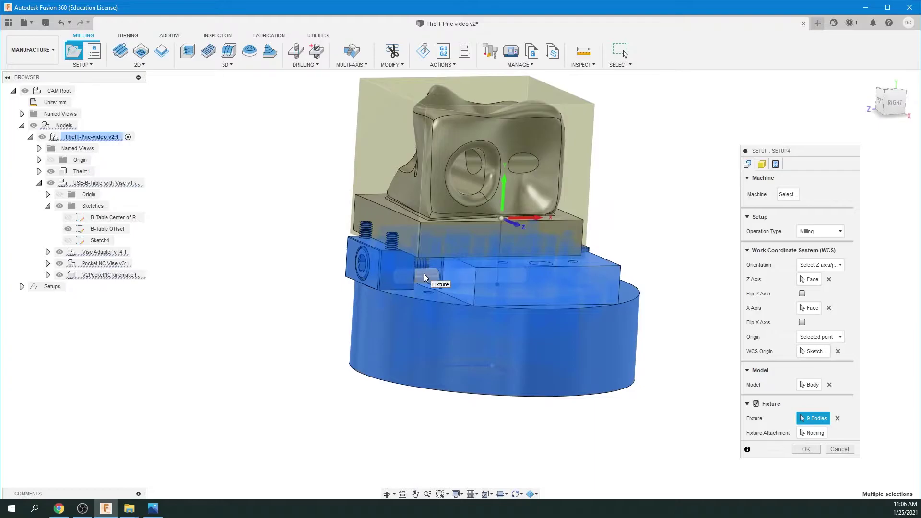
{"action": "left_click", "coordinate": [424, 273]}
{"action": "left_click", "coordinate": [424, 272]}
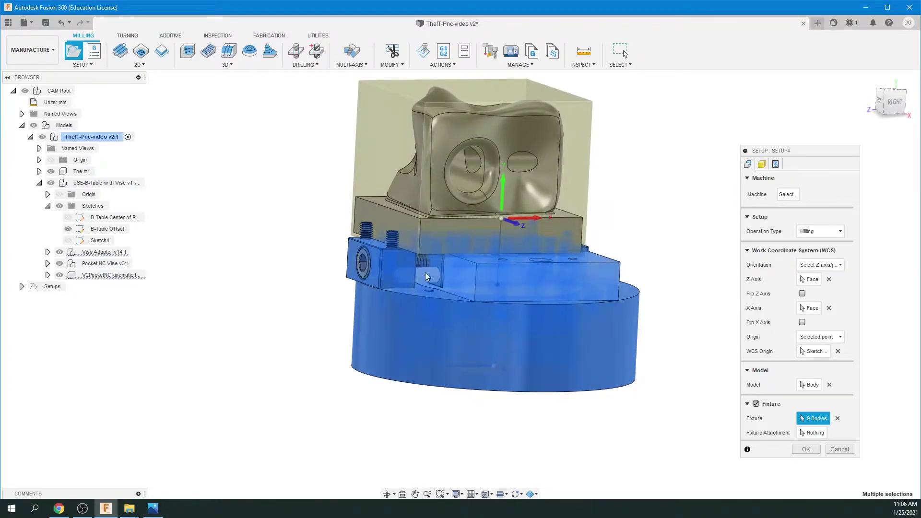
{"action": "middle_click_drag", "start_coordinate": [425, 272], "coordinate": [706, 331], "text": "shift"}
{"action": "left_click", "coordinate": [540, 278]}
{"action": "left_click", "coordinate": [567, 277]}
{"action": "left_click", "coordinate": [612, 268]}
{"action": "left_click", "coordinate": [582, 267]}
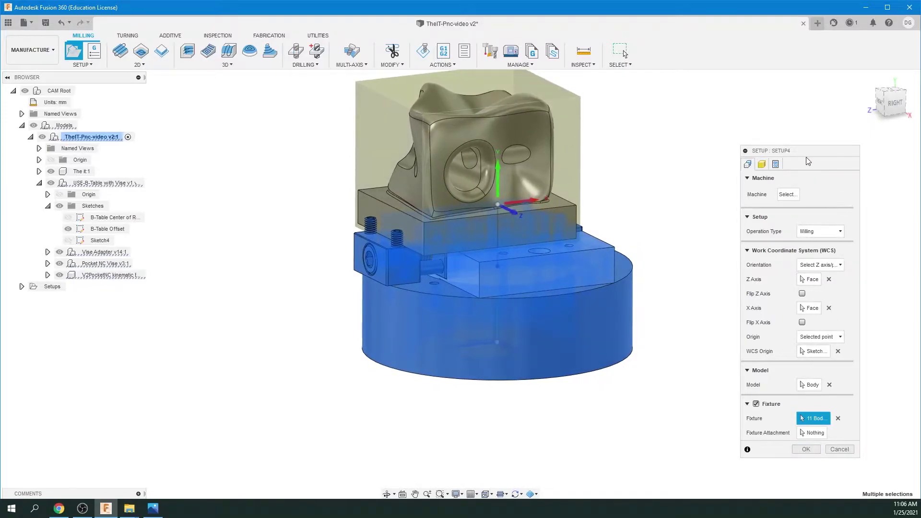
Set the setup's stock mode to From solid
{"action": "left_click_drag", "start_coordinate": [799, 150], "coordinate": [787, 101]}
{"action": "left_click", "coordinate": [751, 118]}
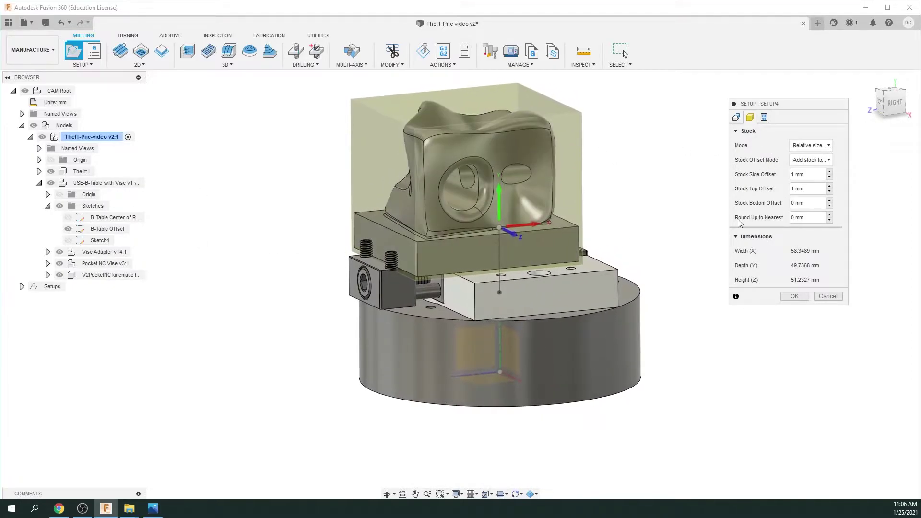
{"action": "left_click", "coordinate": [825, 149]}
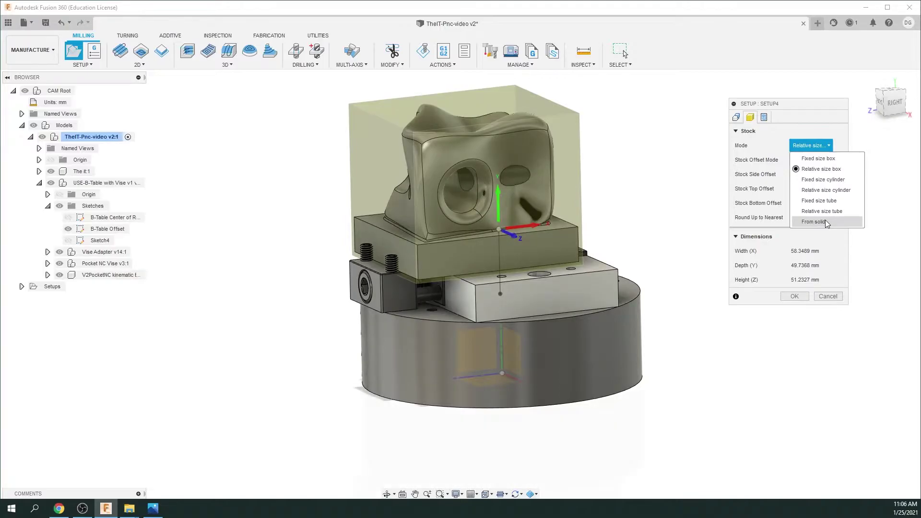
{"action": "left_click", "coordinate": [825, 221]}
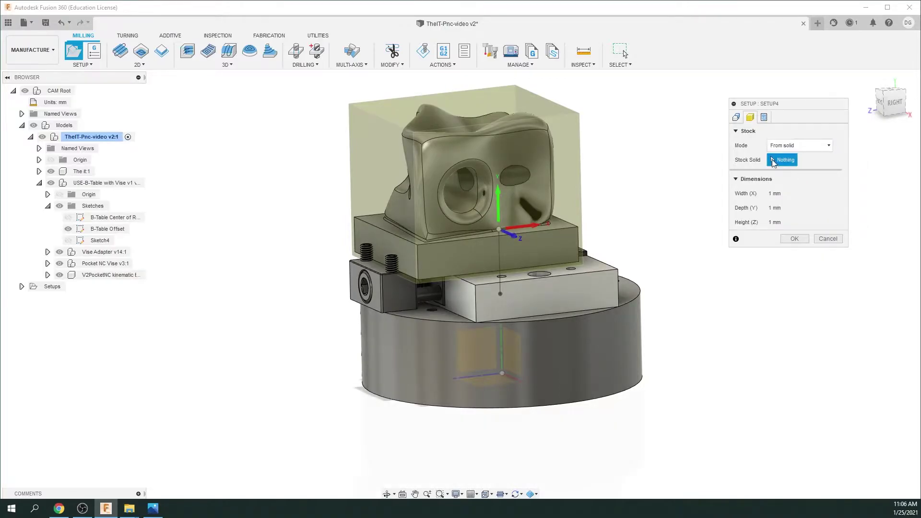
Show the STOCK body of the The it component and select it as the stock solid
{"action": "middle_click_drag", "start_coordinate": [343, 158], "coordinate": [374, 131], "text": "shift"}
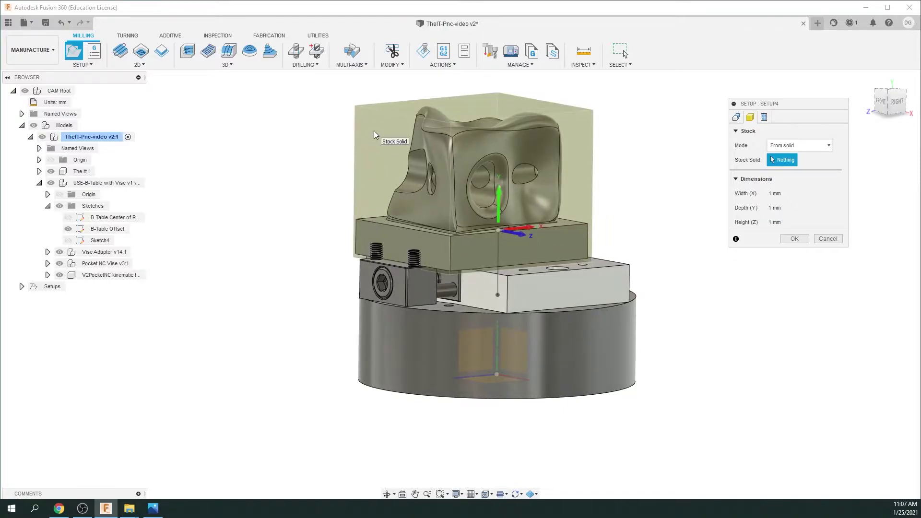
{"action": "left_click", "coordinate": [39, 171]}
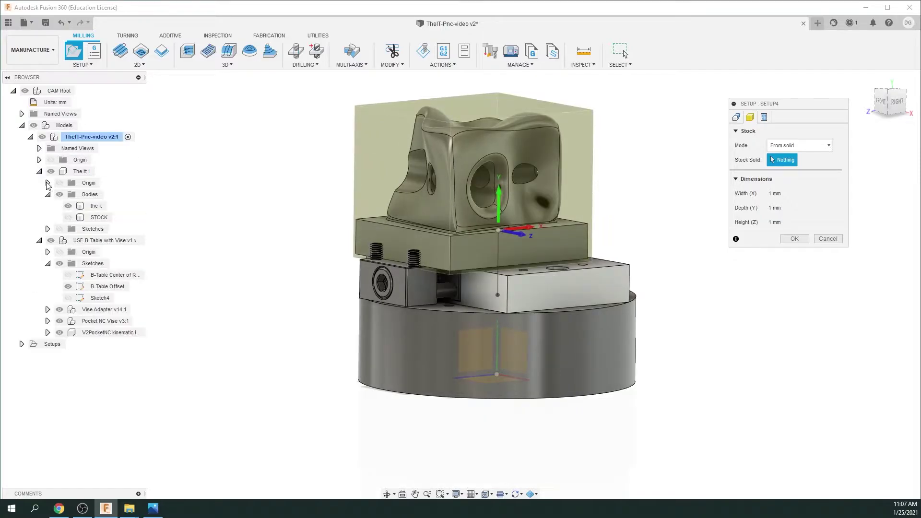
{"action": "left_click", "coordinate": [68, 217]}
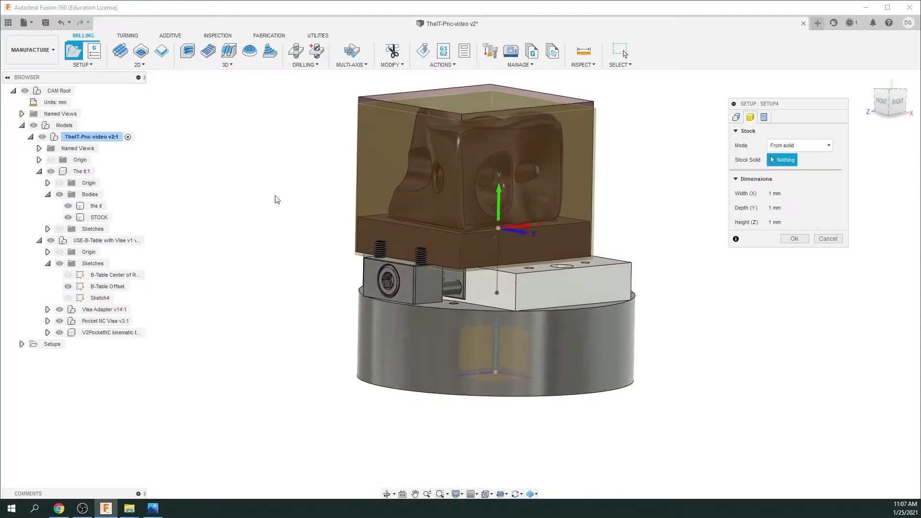
{"action": "middle_click_drag", "start_coordinate": [593, 113], "coordinate": [575, 111], "text": "shift"}
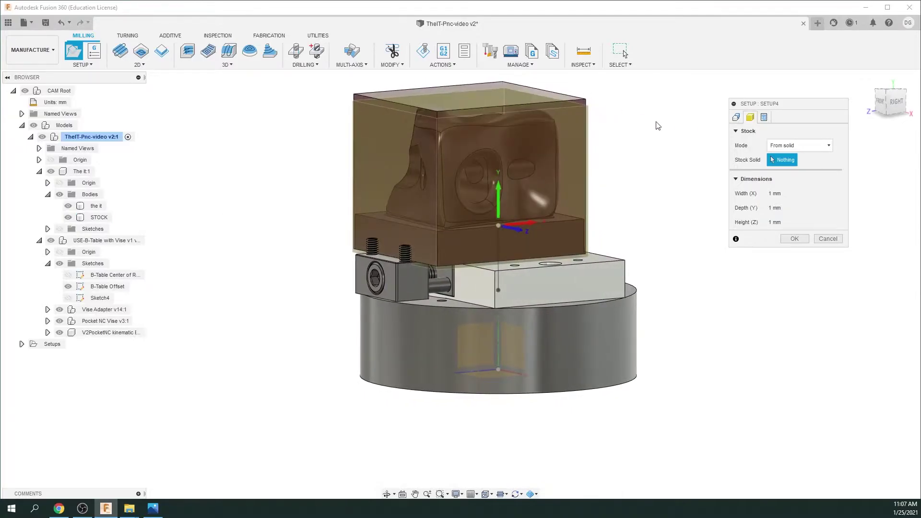
{"action": "left_click", "coordinate": [584, 108]}
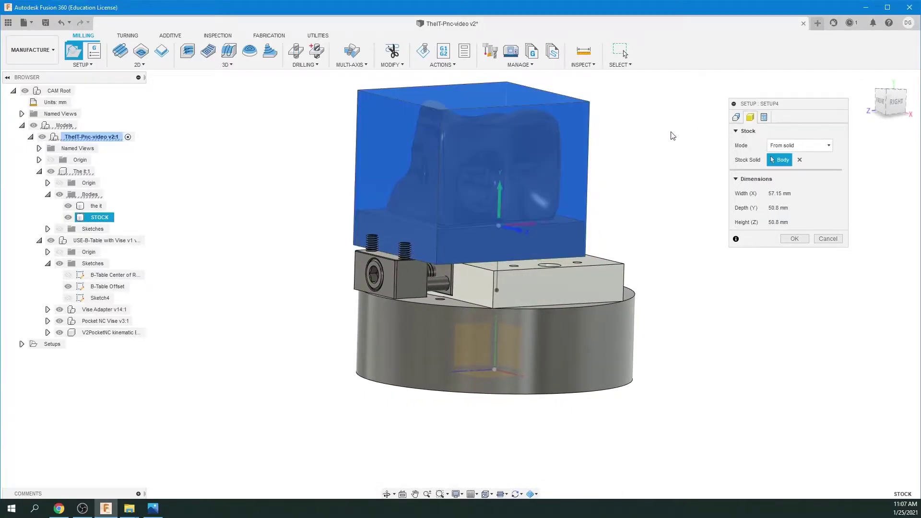
Check the setup's program and WCS offset settings, then accept the setup
{"action": "middle_click_drag", "start_coordinate": [673, 136], "coordinate": [753, 158], "text": "shift"}
{"action": "left_click", "coordinate": [765, 118]}
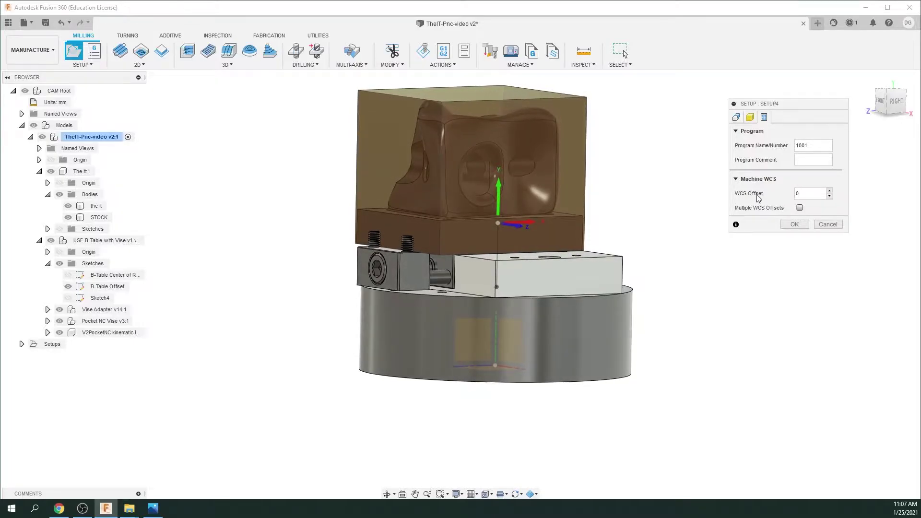
{"action": "left_click", "coordinate": [795, 224]}
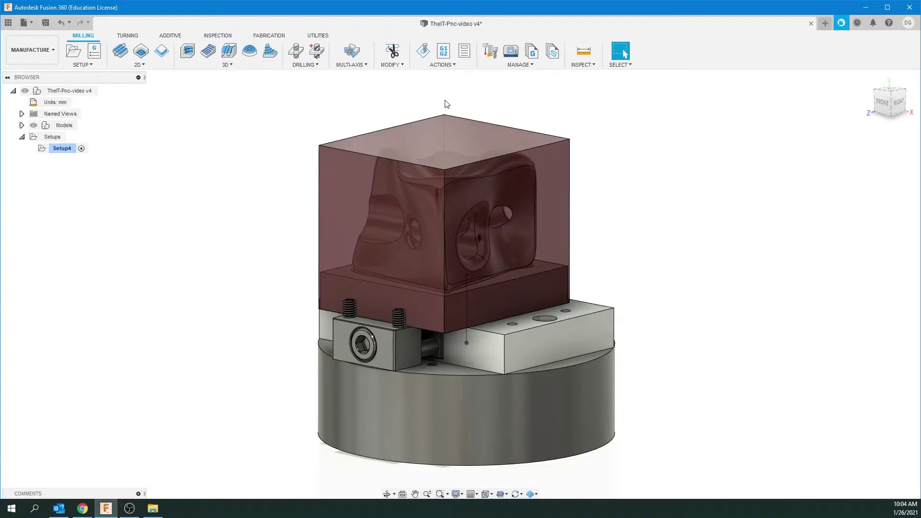
Open the tool library, look at the library import option for the Local folder, and view the Pocket NC Tool Library
{"action": "left_click", "coordinate": [530, 64]}
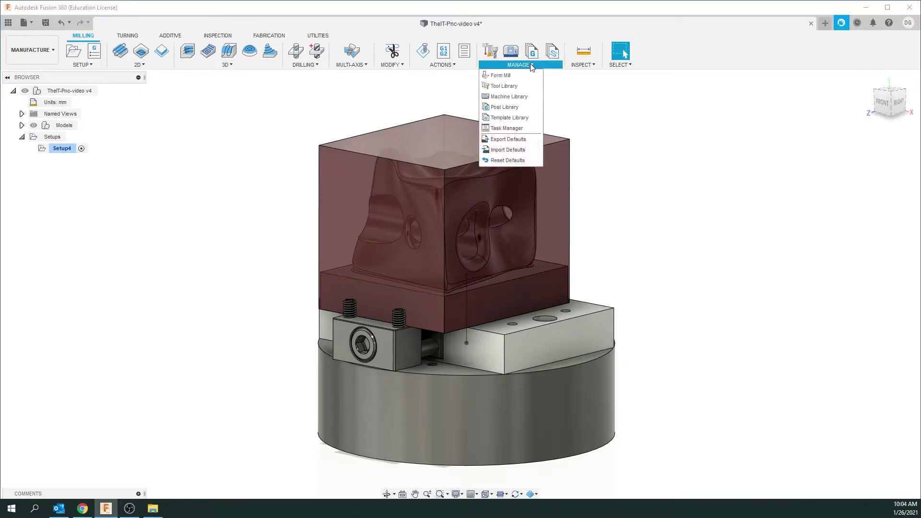
{"action": "left_click", "coordinate": [513, 90]}
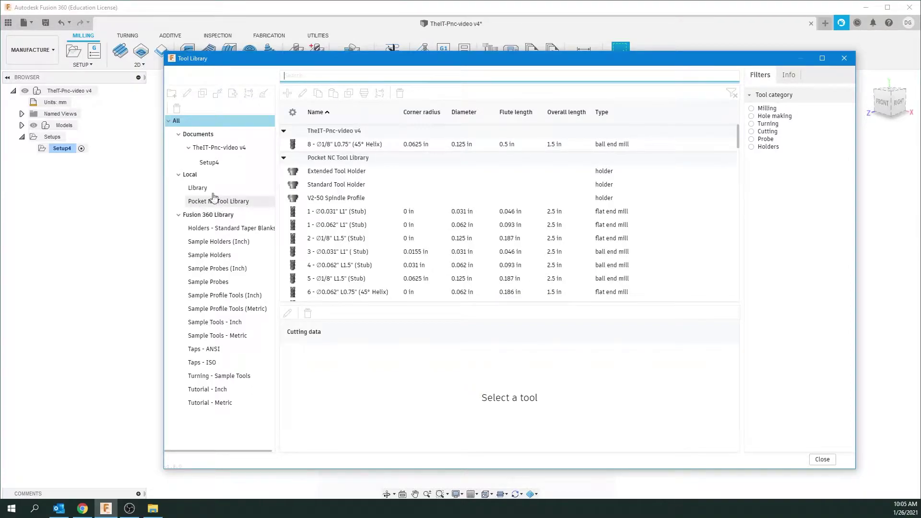
{"action": "left_click", "coordinate": [191, 176]}
{"action": "right_click", "coordinate": [192, 178]}
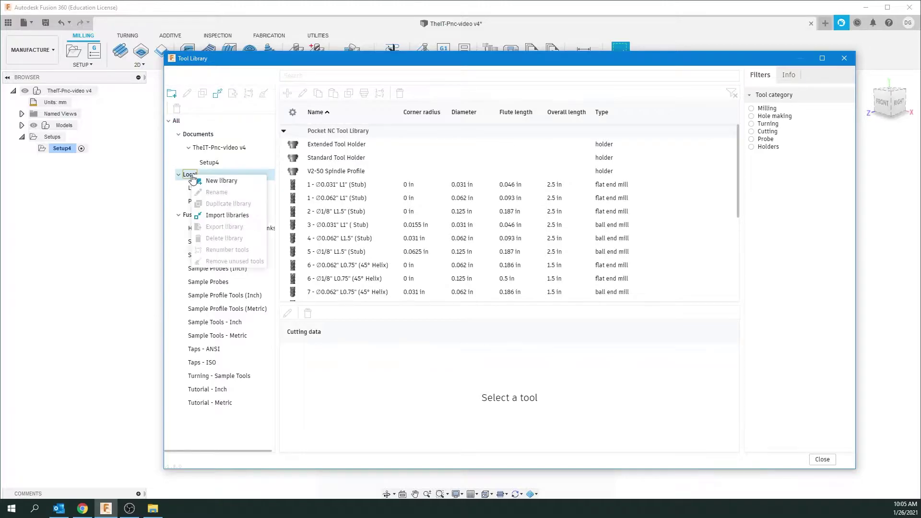
{"action": "left_click", "coordinate": [223, 217]}
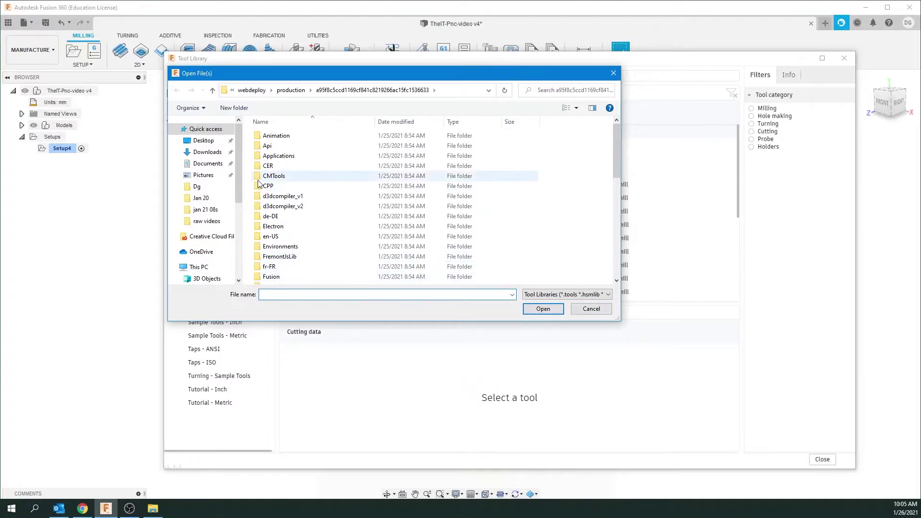
{"action": "left_click", "coordinate": [591, 308]}
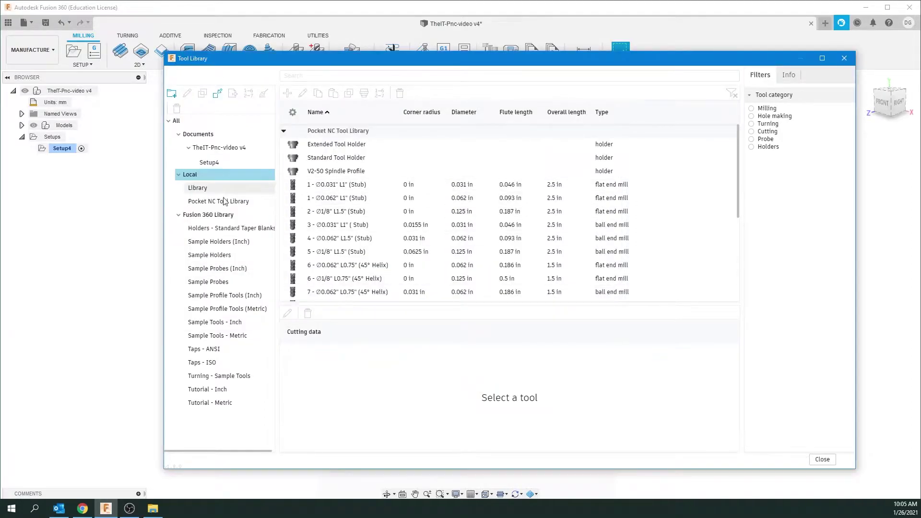
{"action": "double_click", "coordinate": [214, 202]}
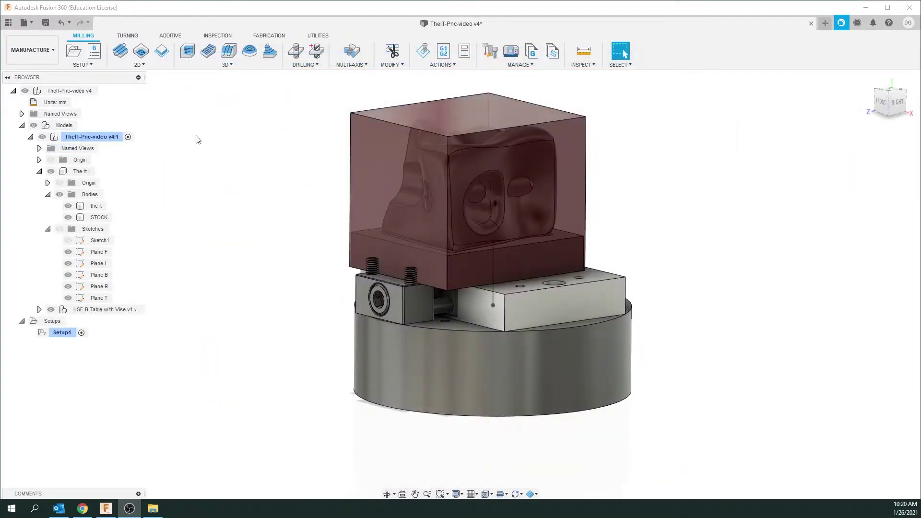
Start a 3D Adaptive Clearing operation and assign tool 8, the 1/8" L0.75" (45° Helix) ball end mill, from the Pocket NC Tool Library
{"action": "left_click", "coordinate": [231, 64]}
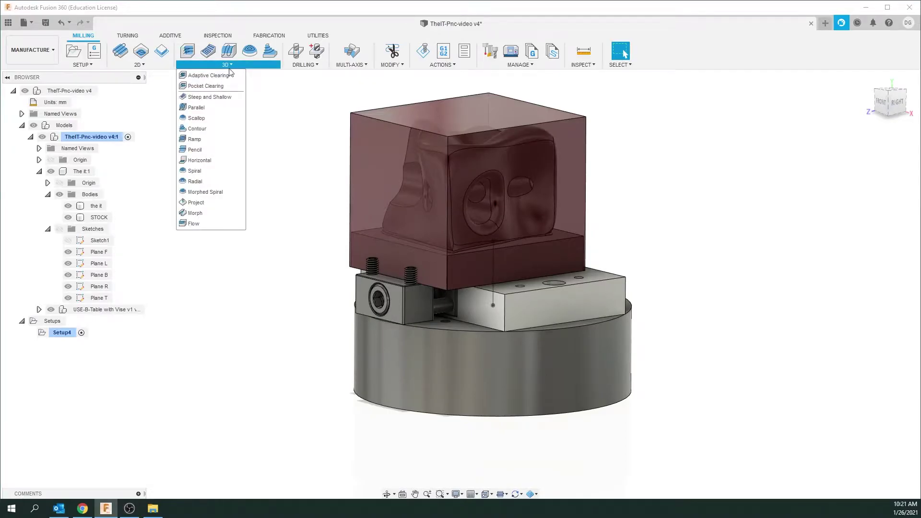
{"action": "left_click", "coordinate": [221, 75]}
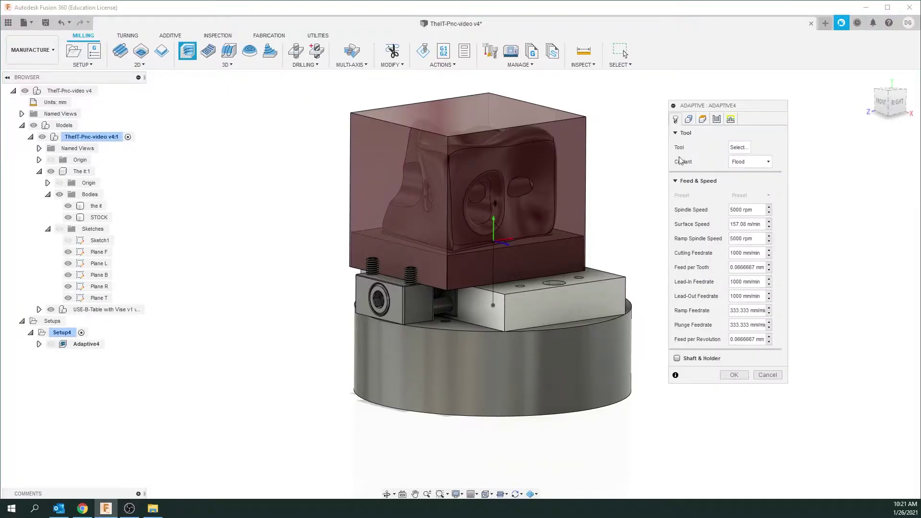
{"action": "left_click_drag", "start_coordinate": [751, 105], "coordinate": [739, 104]}
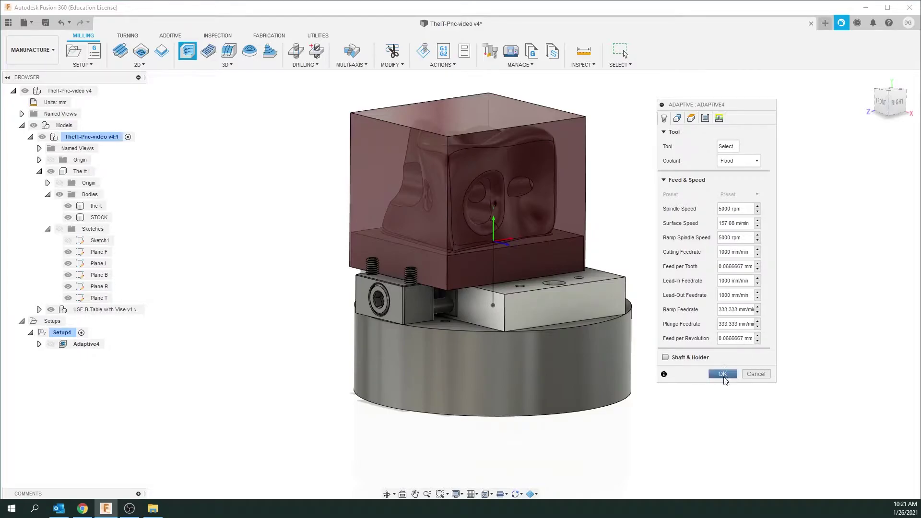
{"action": "left_click_drag", "start_coordinate": [748, 102], "coordinate": [738, 100]}
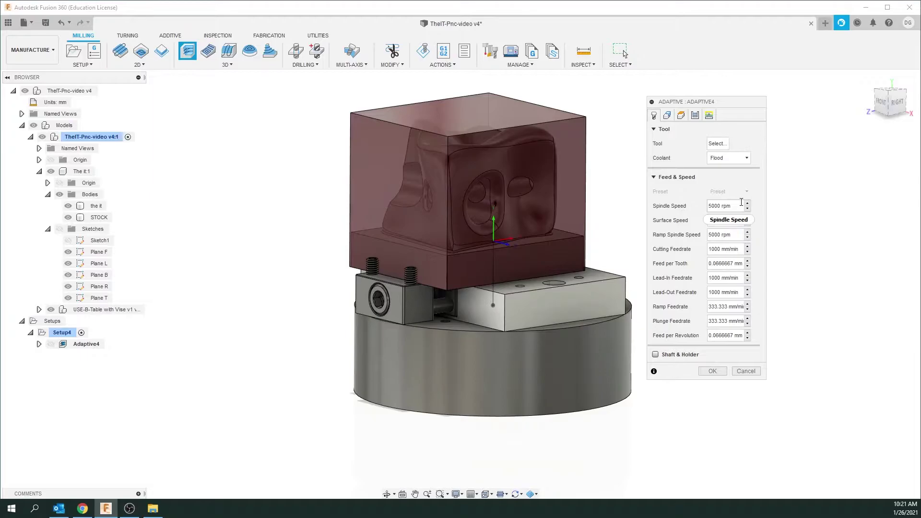
{"action": "left_click", "coordinate": [718, 144]}
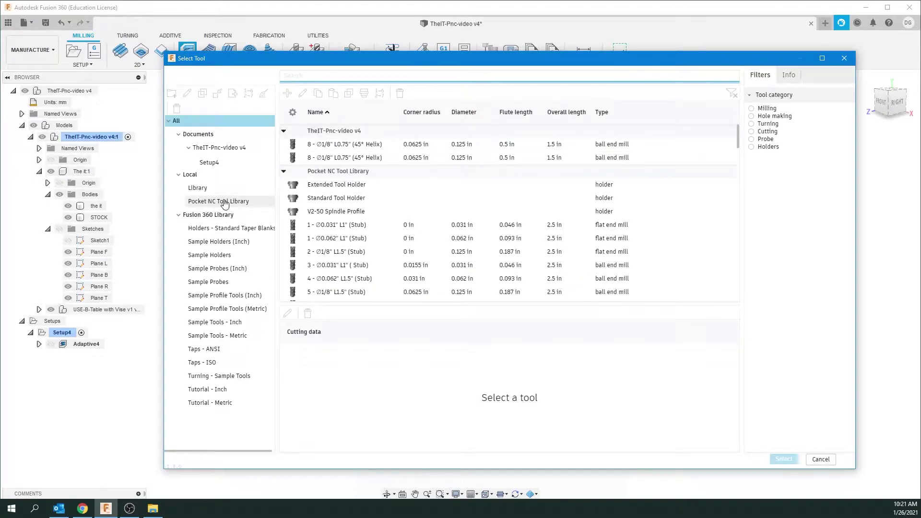
{"action": "left_click", "coordinate": [224, 202]}
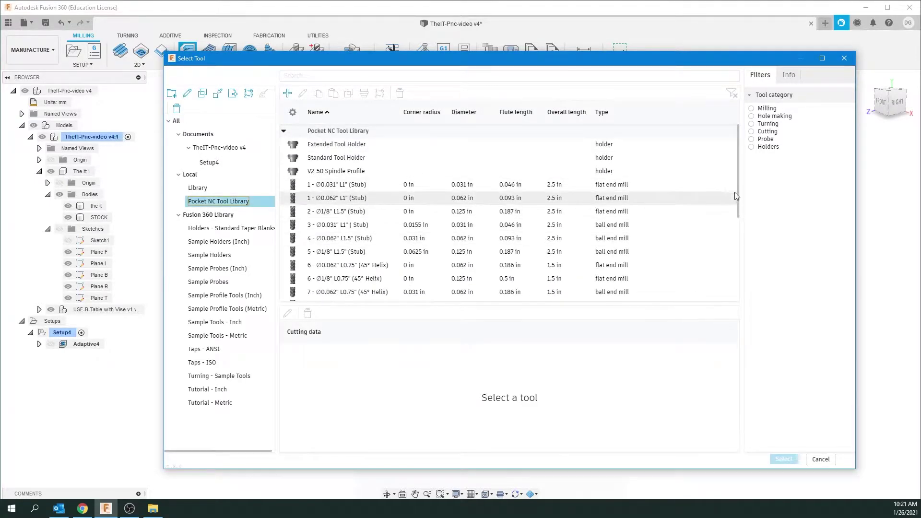
{"action": "left_click_drag", "start_coordinate": [737, 194], "coordinate": [729, 244]}
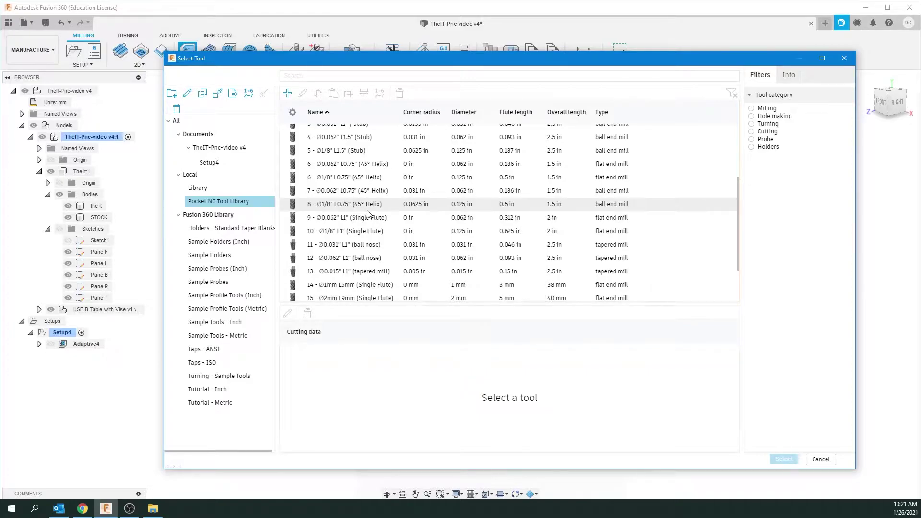
{"action": "left_click", "coordinate": [398, 206]}
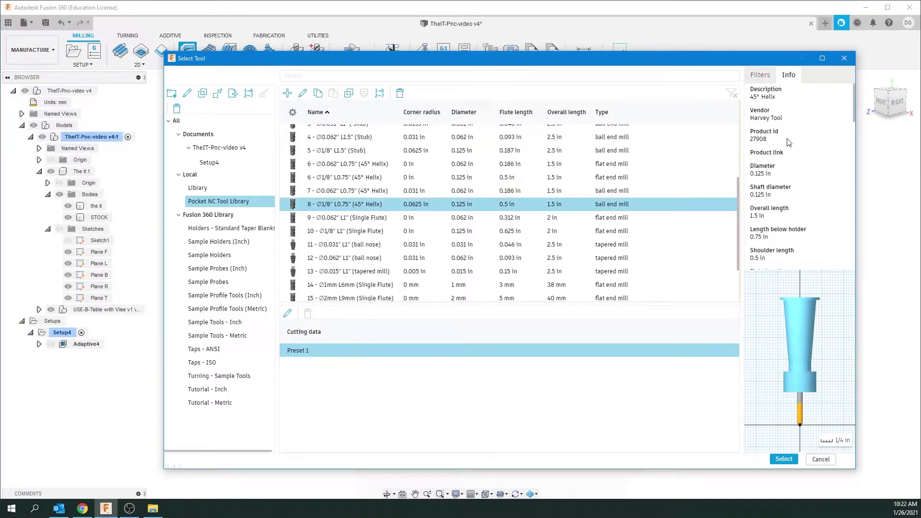
{"action": "left_click", "coordinate": [629, 180]}
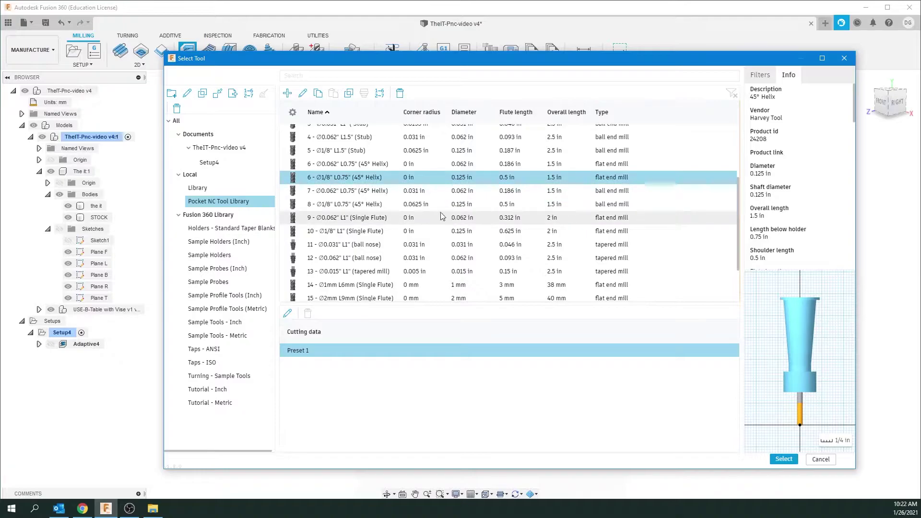
{"action": "left_click", "coordinate": [398, 205]}
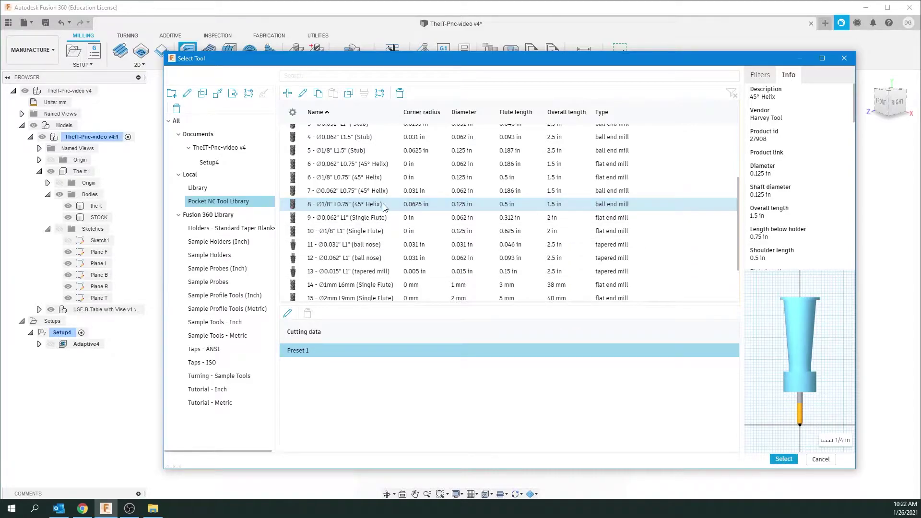
{"action": "left_click", "coordinate": [785, 459]}
{"action": "left_click_drag", "start_coordinate": [723, 103], "coordinate": [749, 96]}
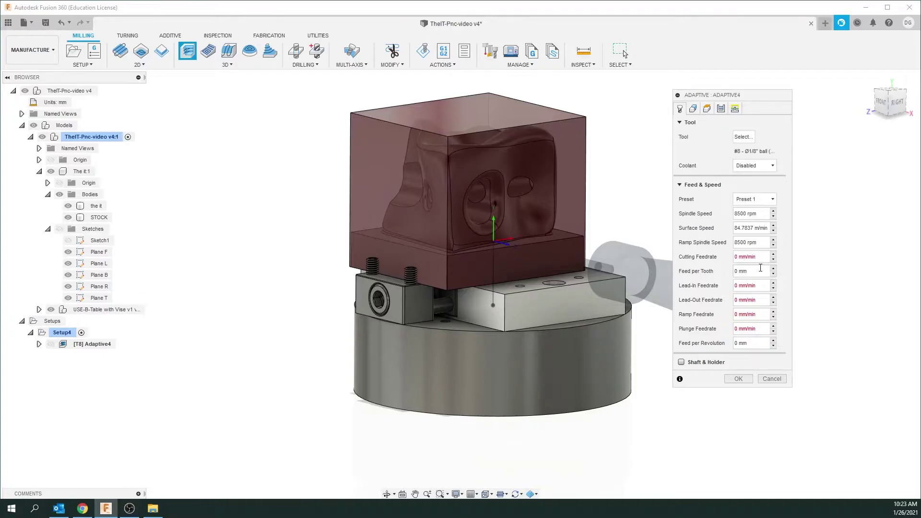
Set the adaptive operation's cutting feedrate to 508 mm/min and lead-in feedrate to 254 mm/min, and adjust its ramp and plunge feedrates
{"action": "left_click_drag", "start_coordinate": [739, 257], "coordinate": [728, 257]}
{"action": "type", "text": "508"}
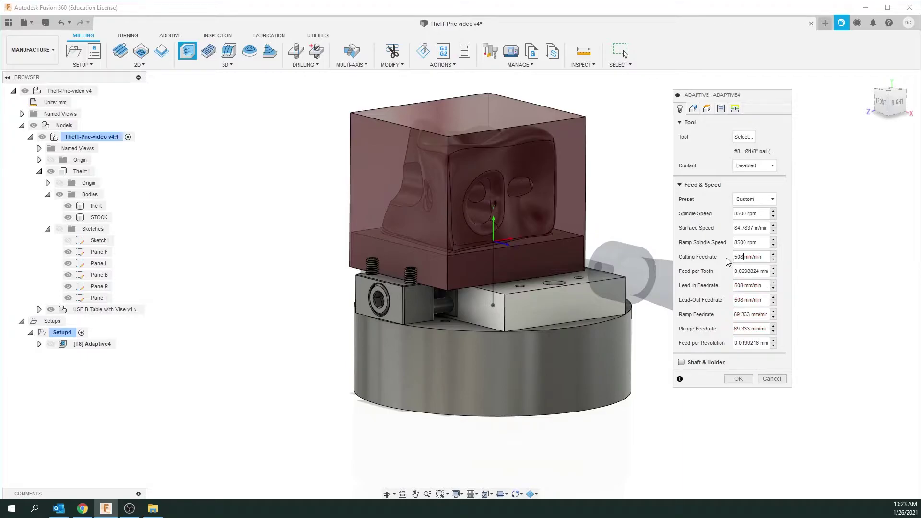
{"action": "double_click", "coordinate": [738, 285]}
{"action": "type", "text": "254"}
{"action": "double_click", "coordinate": [750, 315]}
{"action": "type", "text": "2"}
{"action": "double_click", "coordinate": [735, 328]}
{"action": "type", "text": "1"}
{"action": "key", "text": "BackSpace"}
Hide the STOCK body and turn off Rest Machining and Stock Contours in the adaptive operation's geometry settings
{"action": "left_click", "coordinate": [695, 108]}
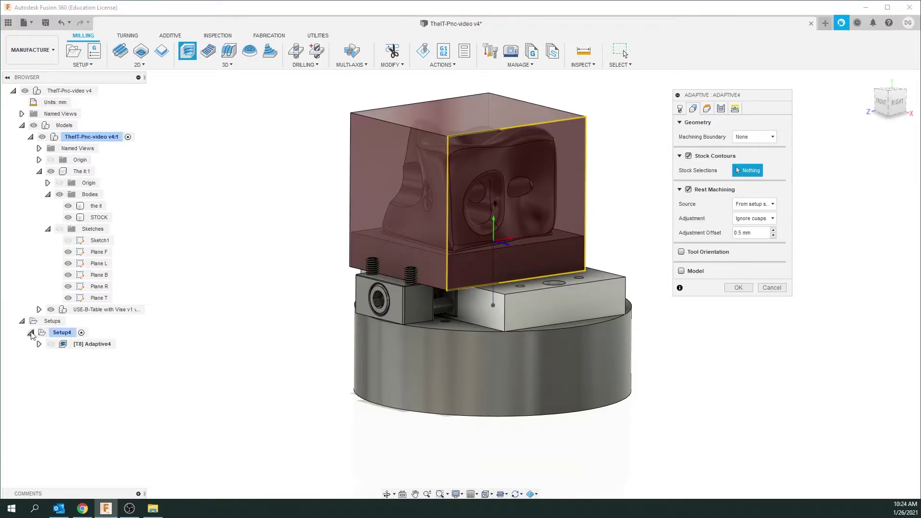
{"action": "left_click", "coordinate": [39, 310]}
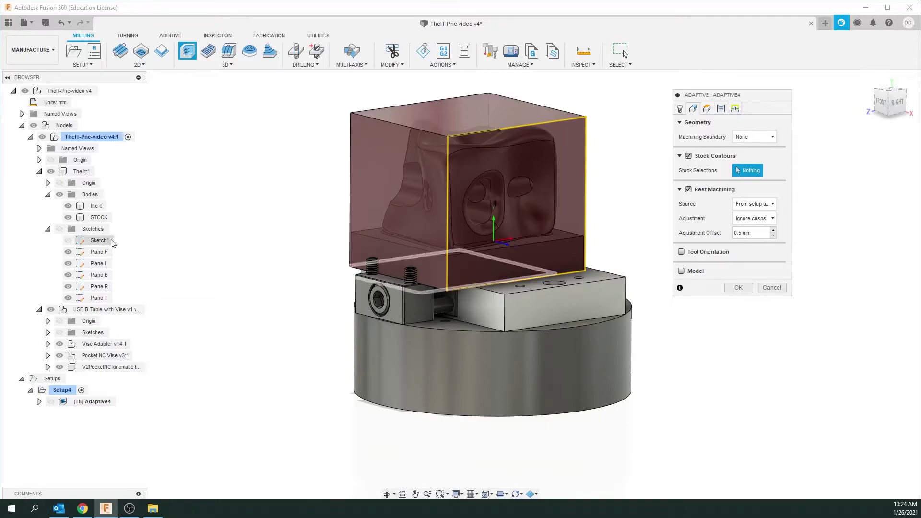
{"action": "left_click", "coordinate": [68, 219]}
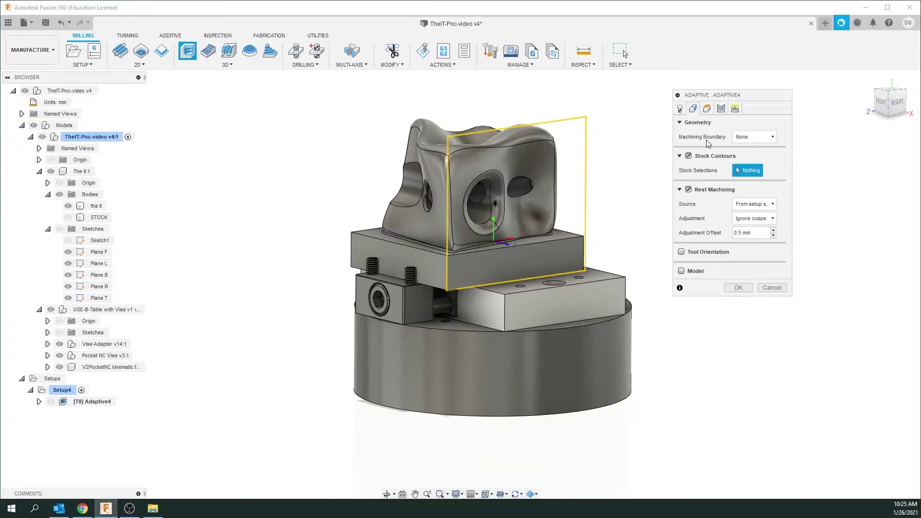
{"action": "left_click", "coordinate": [689, 191]}
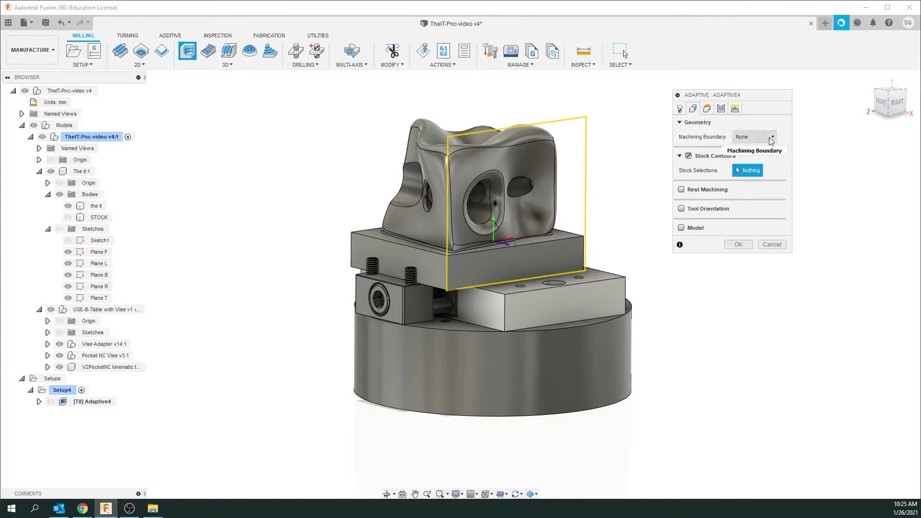
{"action": "left_click", "coordinate": [688, 155]}
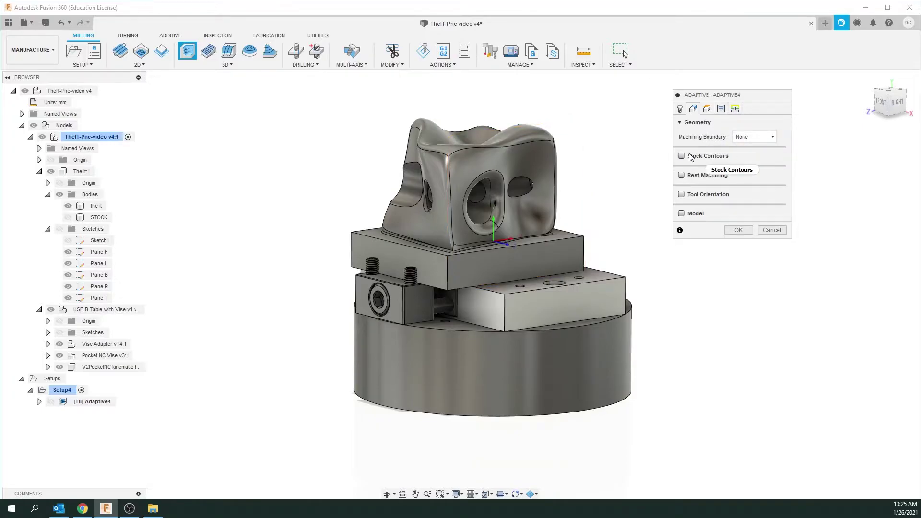
Enable tool orientation for the adaptive operation and set its Z axis to the pale vise block's face on the Right-view side
{"action": "left_click", "coordinate": [682, 194]}
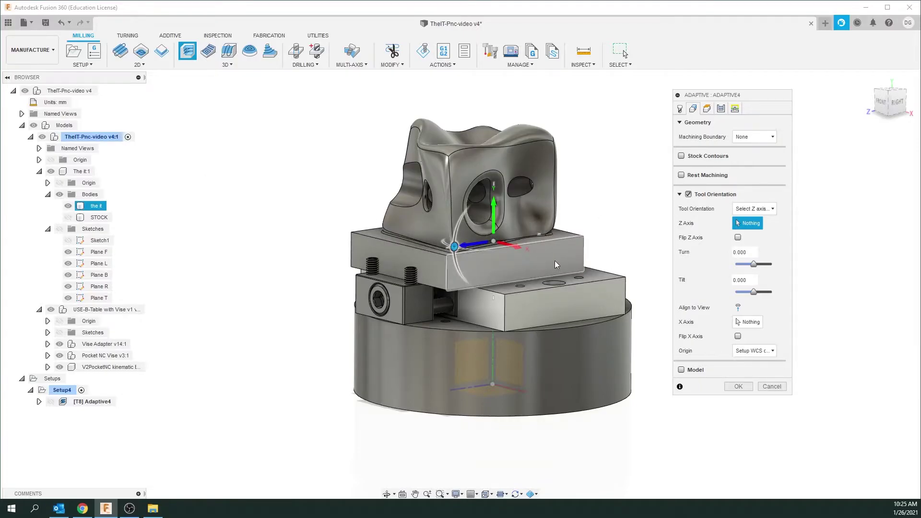
{"action": "middle_click_drag", "start_coordinate": [537, 268], "coordinate": [576, 267], "text": "shift"}
{"action": "middle_click_drag", "start_coordinate": [710, 288], "coordinate": [504, 260], "text": "shift"}
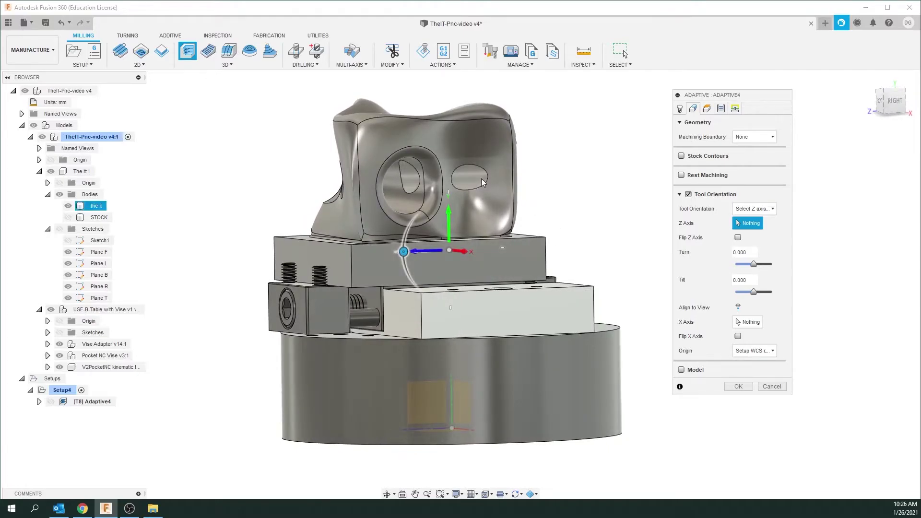
{"action": "middle_click_drag", "start_coordinate": [584, 275], "coordinate": [585, 277], "text": "shift"}
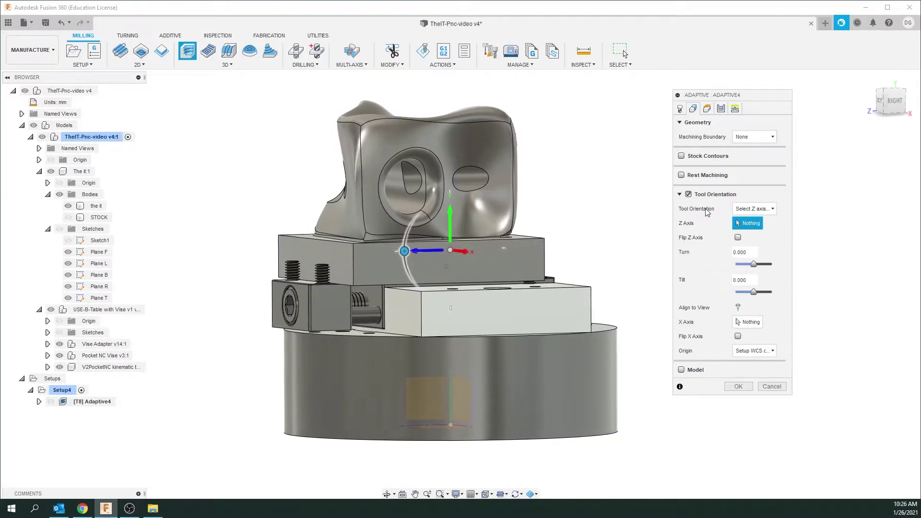
{"action": "middle_click_drag", "start_coordinate": [513, 266], "coordinate": [477, 259], "text": "shift"}
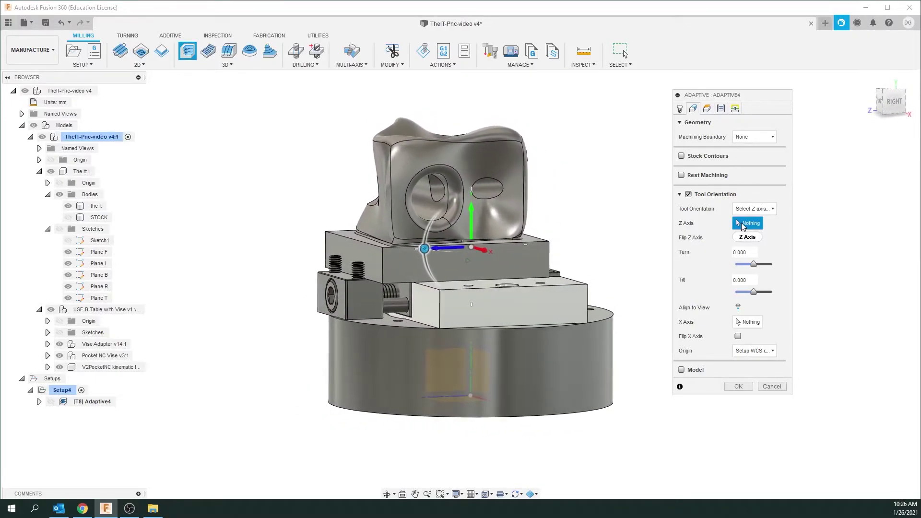
{"action": "left_click", "coordinate": [531, 306]}
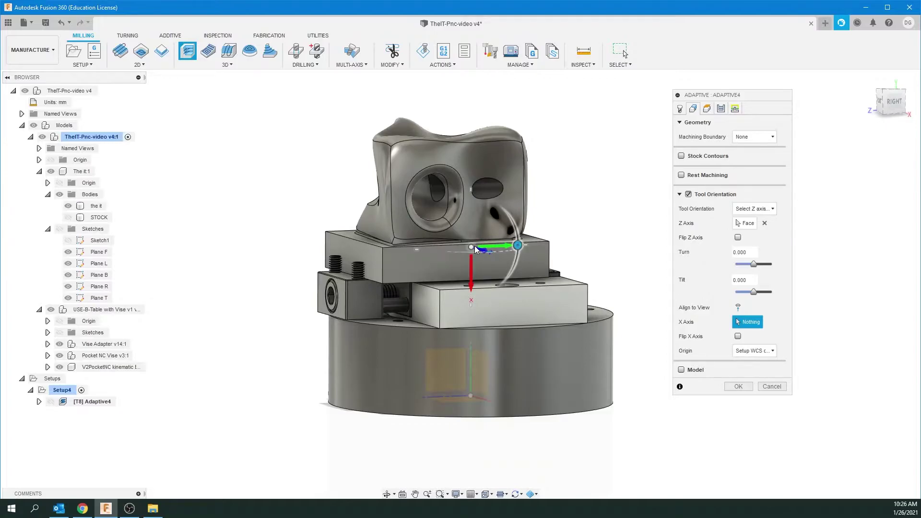
Set the tool orientation's X axis to the adjacent end face of the pale vise block
{"action": "middle_click_drag", "start_coordinate": [474, 246], "coordinate": [527, 242], "text": "shift"}
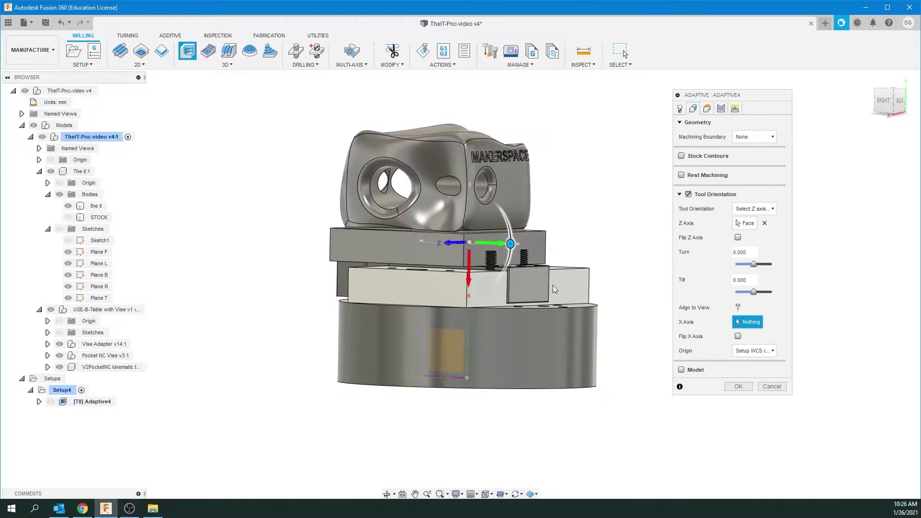
{"action": "left_click", "coordinate": [571, 287]}
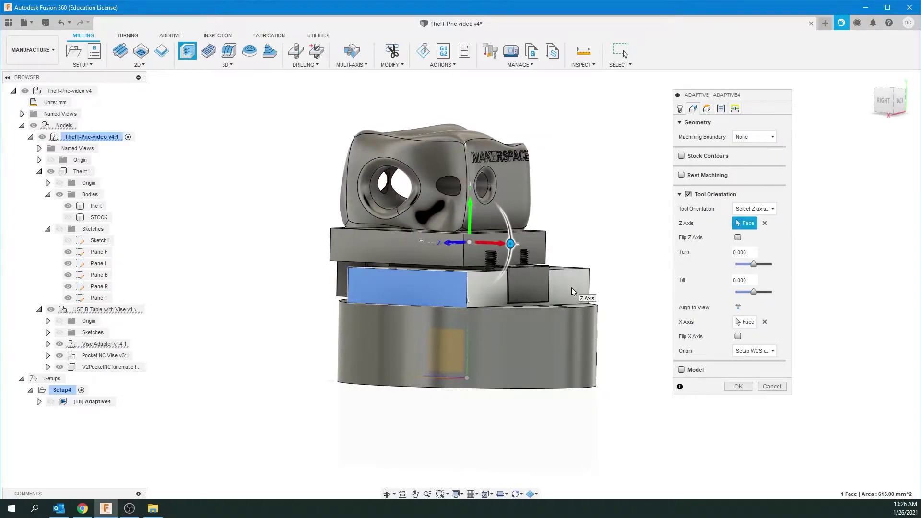
{"action": "middle_click_drag", "start_coordinate": [571, 287], "coordinate": [554, 264], "text": "shift"}
{"action": "middle_click_drag", "start_coordinate": [463, 221], "coordinate": [641, 230], "text": "shift"}
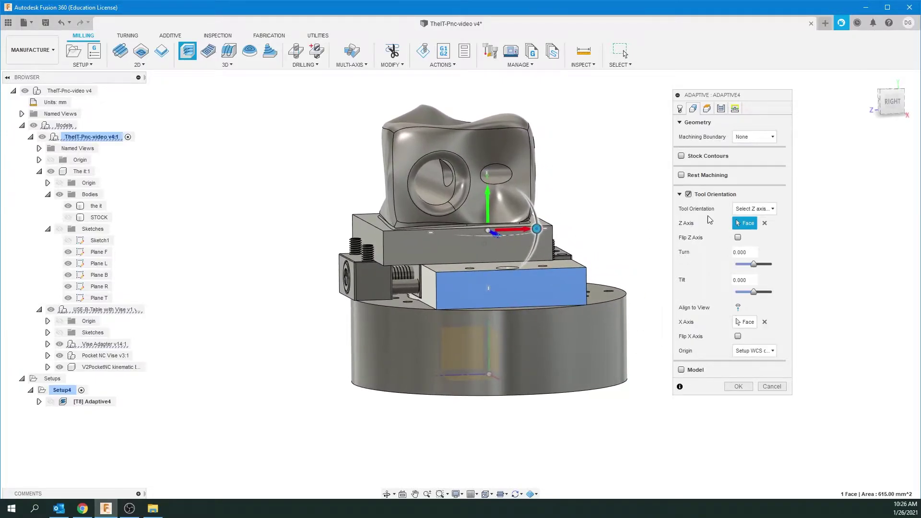
Show the Sketches folder and hide sketches Plane L, Plane R, Plane T and Plane B, leaving Plane F displayed
{"action": "left_click", "coordinate": [59, 229]}
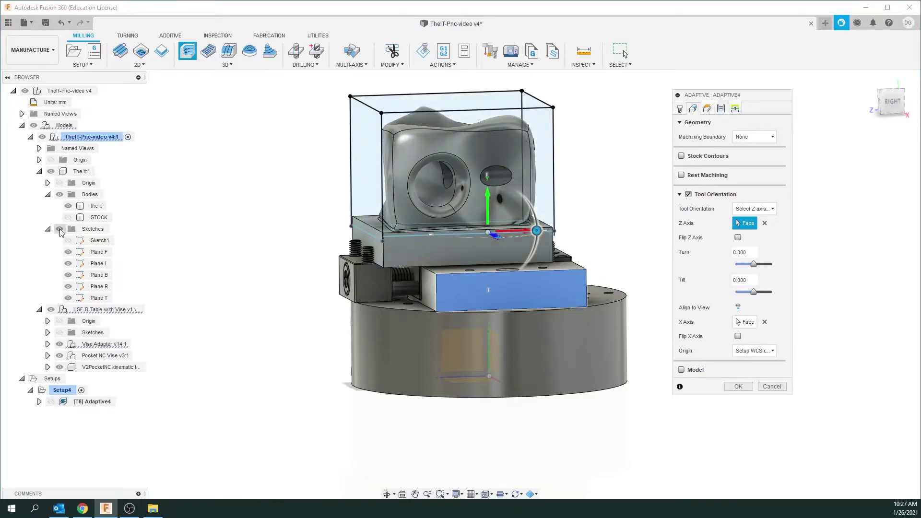
{"action": "left_click", "coordinate": [68, 264]}
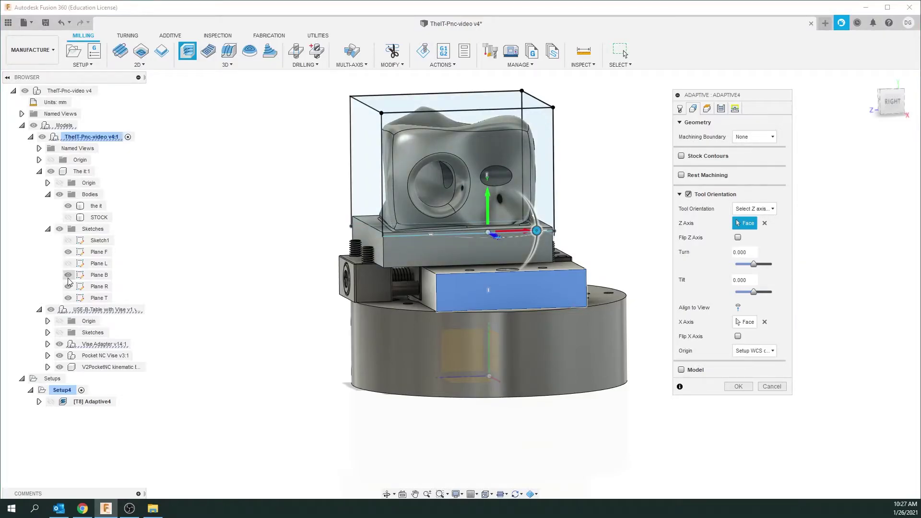
{"action": "left_click", "coordinate": [68, 287]}
{"action": "left_click", "coordinate": [68, 298]}
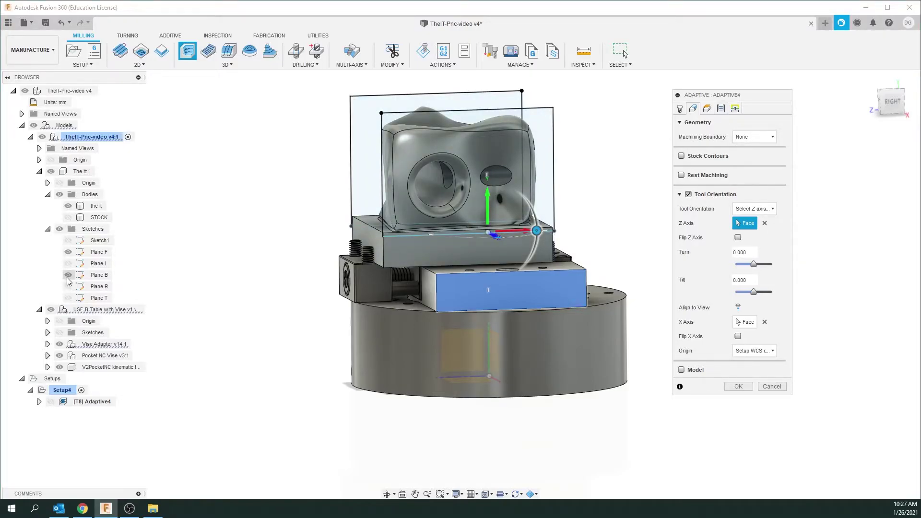
{"action": "left_click", "coordinate": [68, 274]}
{"action": "middle_click_drag", "start_coordinate": [491, 178], "coordinate": [624, 223], "text": "shift"}
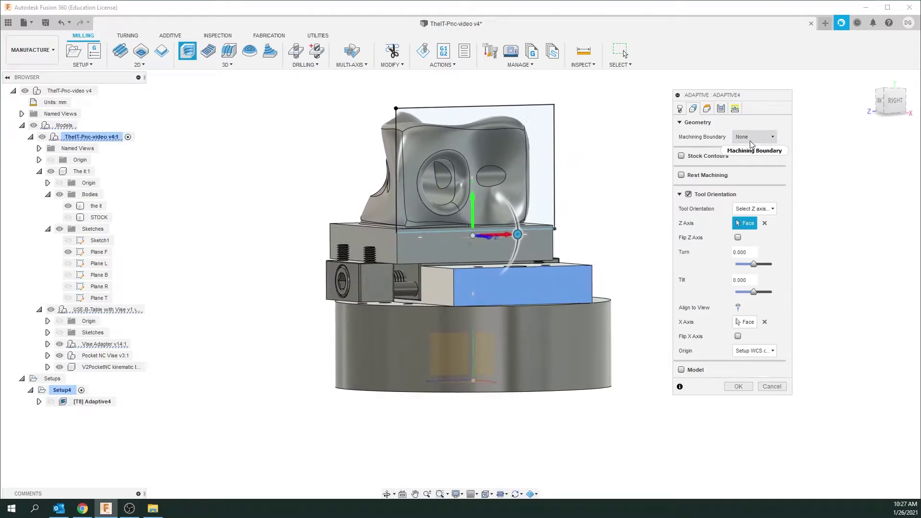
Set the machining boundary to Selection and pick the Plane F sketch rectangle as its chain
{"action": "left_click", "coordinate": [772, 137]}
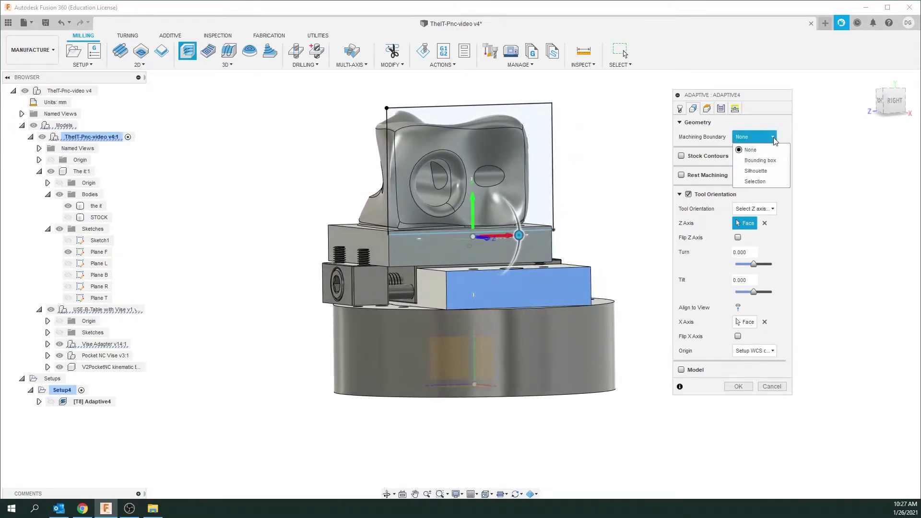
{"action": "left_click", "coordinate": [756, 181]}
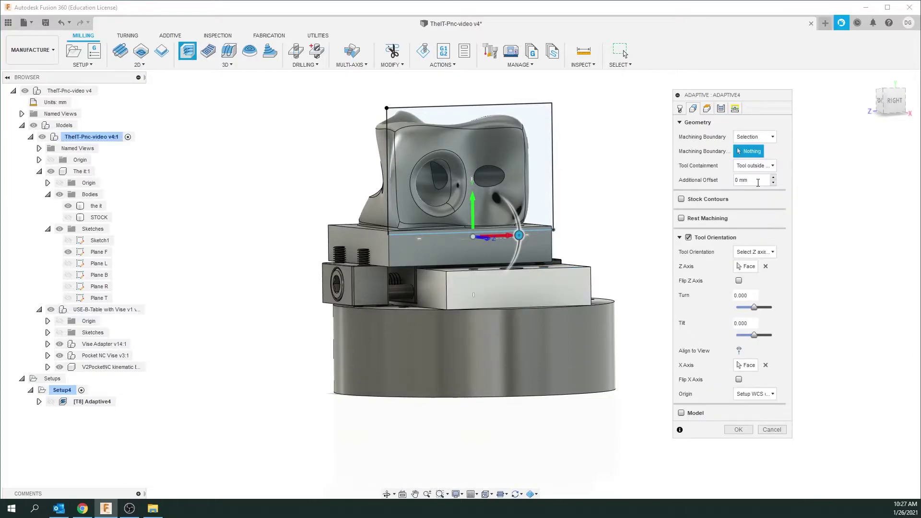
{"action": "left_click", "coordinate": [535, 108]}
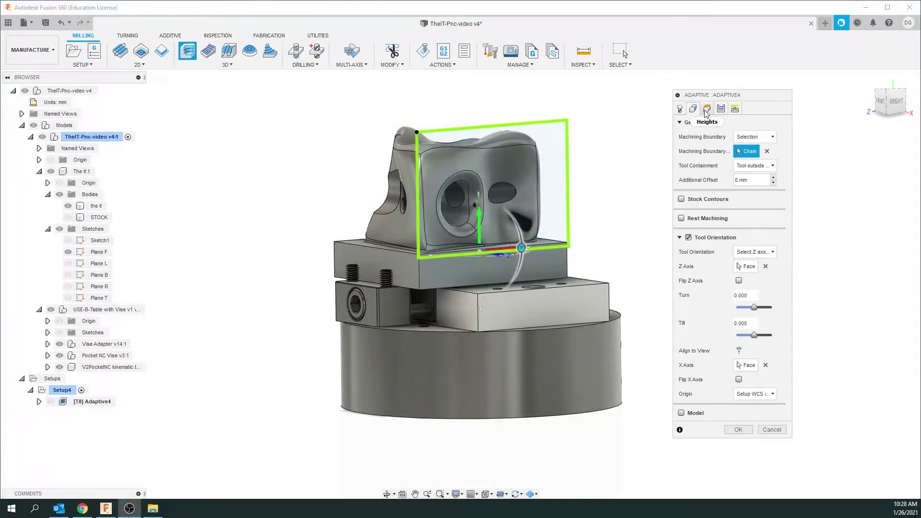
In the adaptive operation's heights, set the clearance height offset to 11 mm from the retract height
{"action": "left_click", "coordinate": [706, 109]}
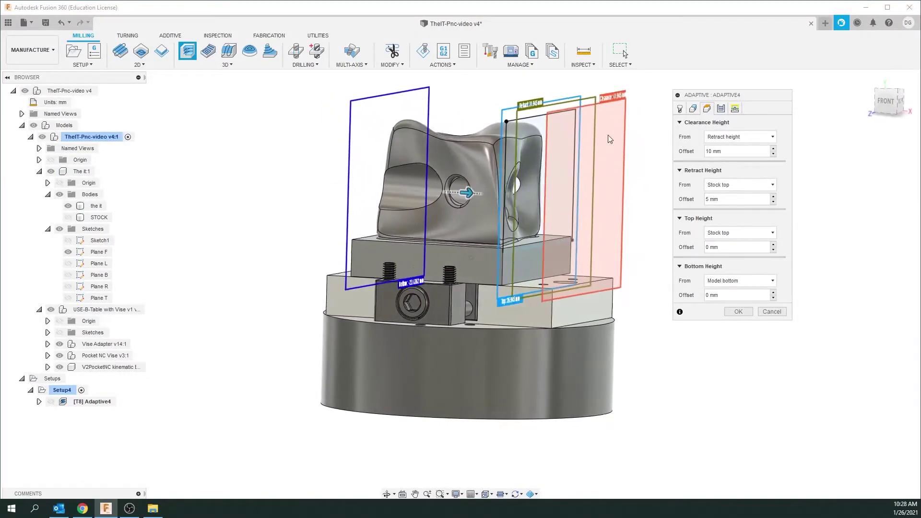
{"action": "left_click", "coordinate": [773, 149]}
{"action": "left_click", "coordinate": [773, 149]}
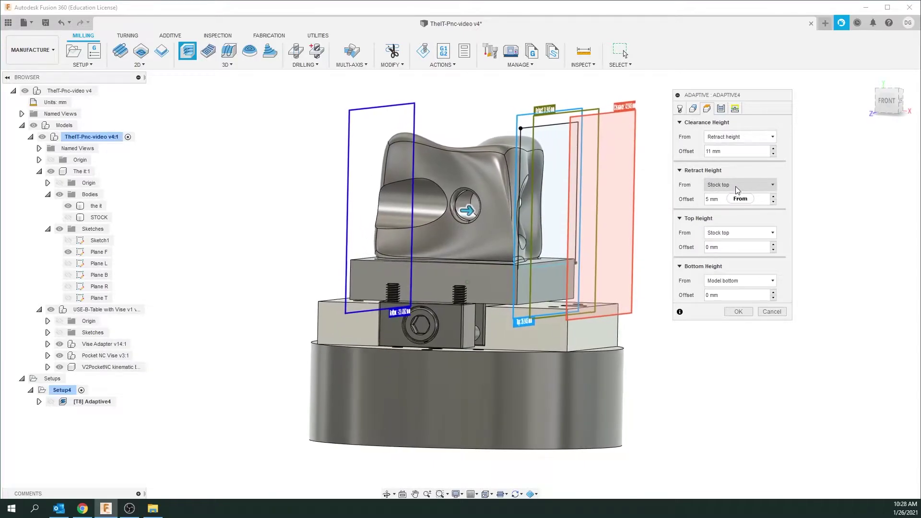
{"action": "mouse_move", "coordinate": [737, 190]}
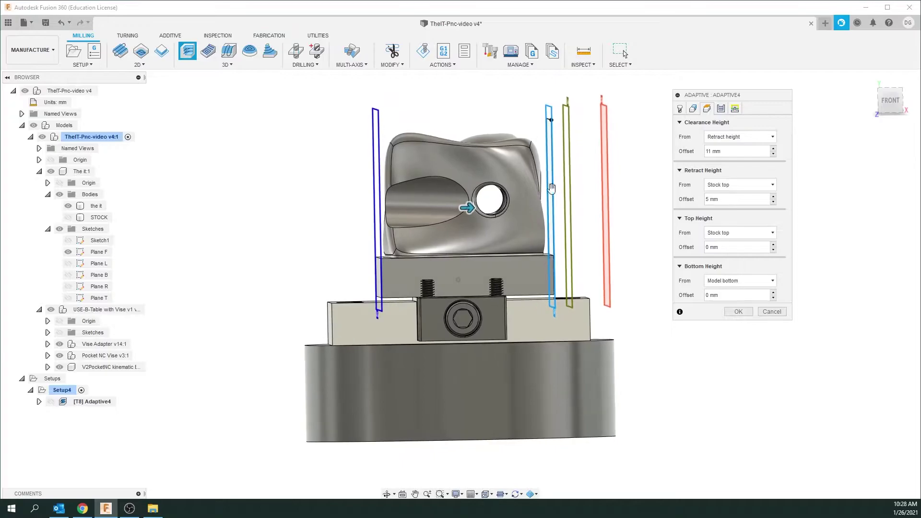
Show the STOCK body and examine where the top and bottom height planes lie relative to it
{"action": "left_click", "coordinate": [69, 217]}
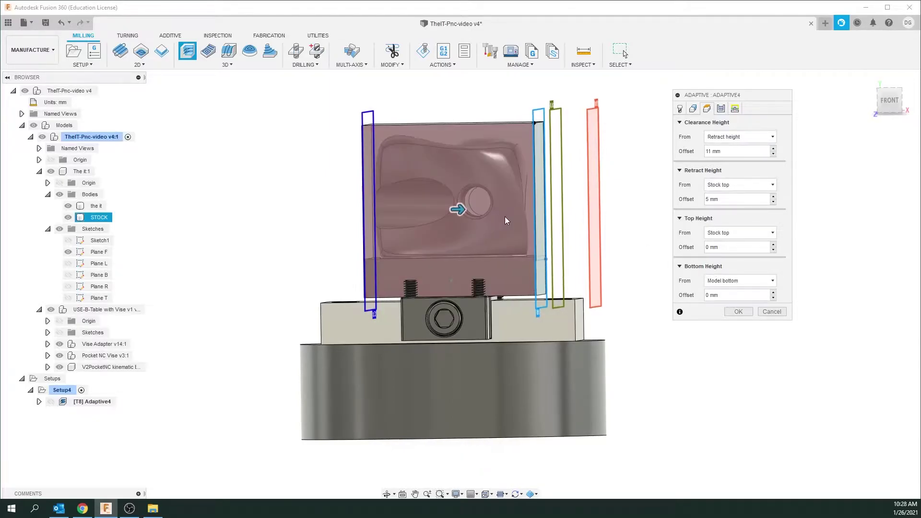
{"action": "left_click", "coordinate": [373, 113]}
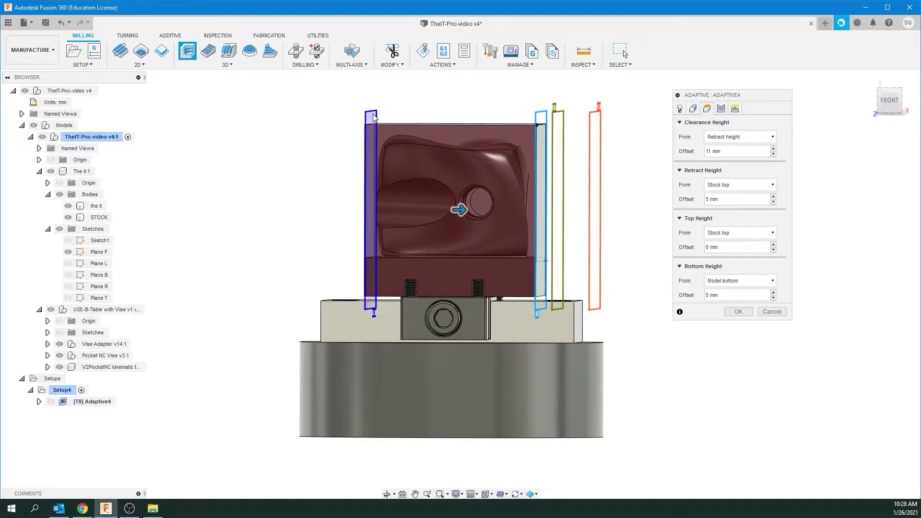
{"action": "middle_click_drag", "start_coordinate": [425, 127], "coordinate": [362, 113], "text": "shift"}
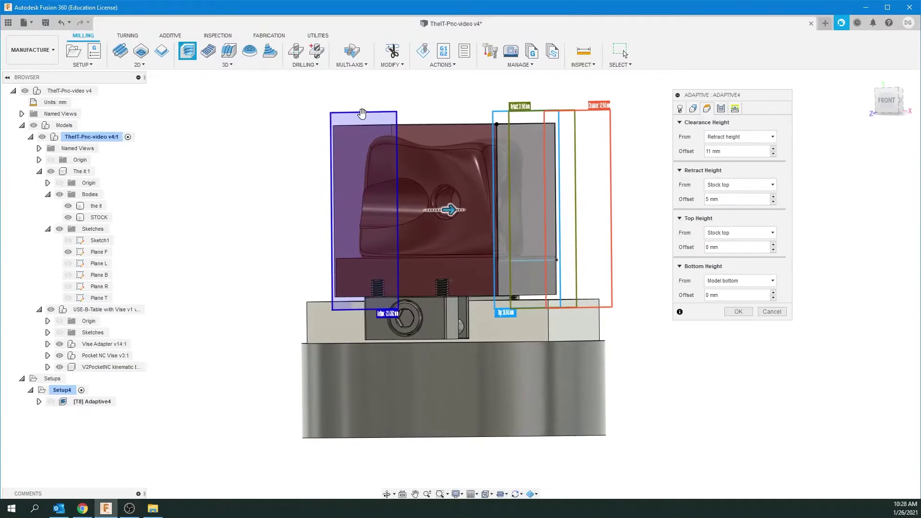
{"action": "left_click", "coordinate": [494, 114]}
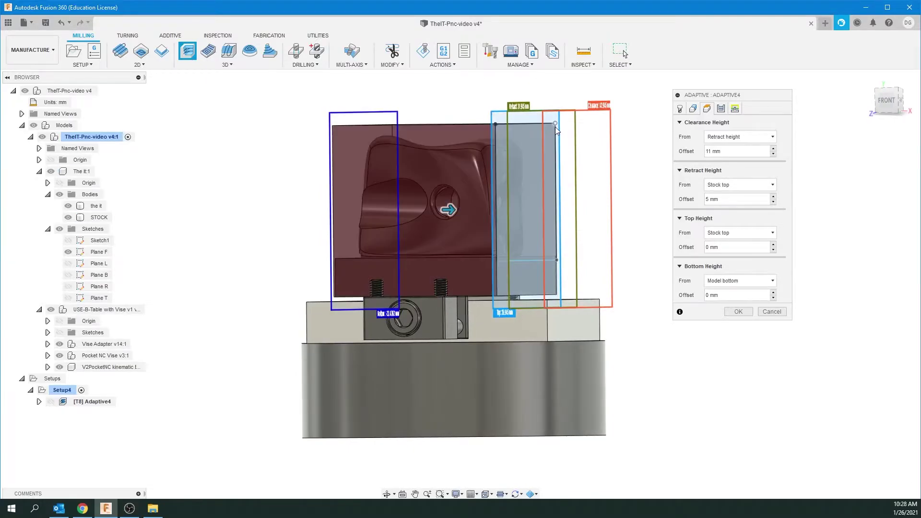
{"action": "left_click", "coordinate": [533, 113]}
{"action": "left_click", "coordinate": [384, 112]}
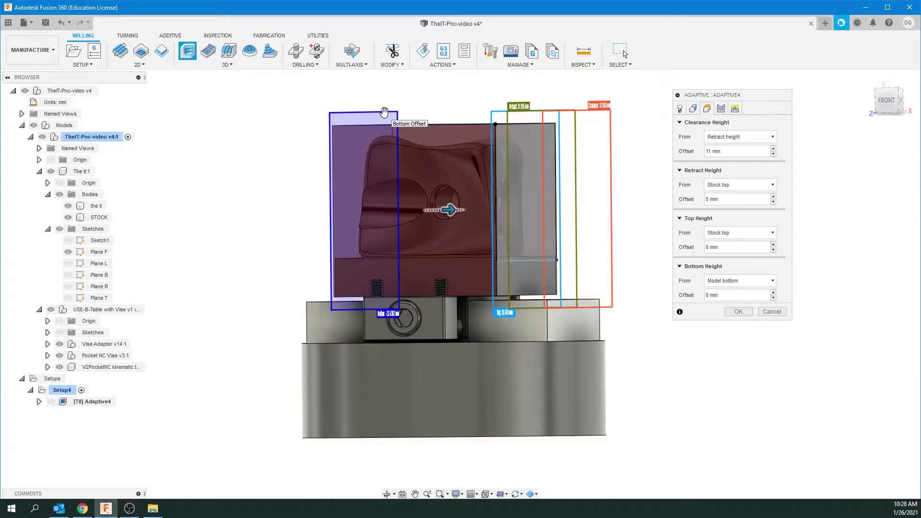
{"action": "middle_click_drag", "start_coordinate": [499, 137], "coordinate": [476, 220], "text": "shift"}
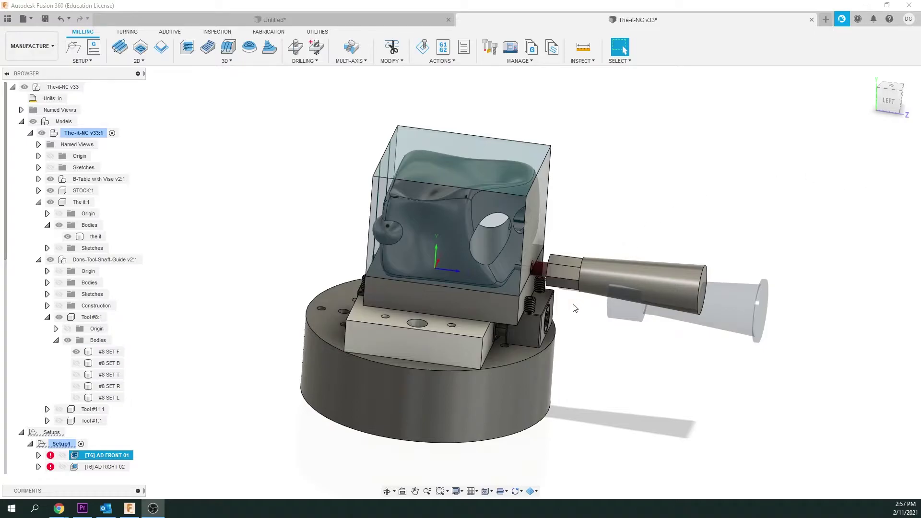
Hide the body "the it" in The-it-NC v33 so only the stock and the tool #8 guide show above the vise
{"action": "left_click", "coordinate": [580, 321]}
{"action": "middle_click_drag", "start_coordinate": [551, 288], "coordinate": [517, 267], "text": "shift"}
{"action": "scroll", "coordinate": [517, 266], "scroll_direction": "up", "scroll_amount": 2}
{"action": "middle_click_drag", "start_coordinate": [580, 256], "coordinate": [392, 192], "text": "shift"}
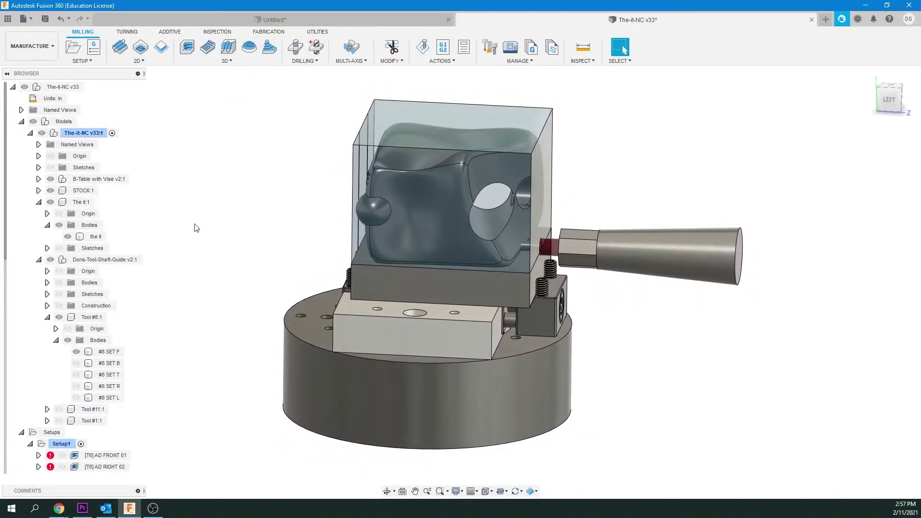
{"action": "middle_click_drag", "start_coordinate": [381, 140], "coordinate": [390, 112], "text": "shift"}
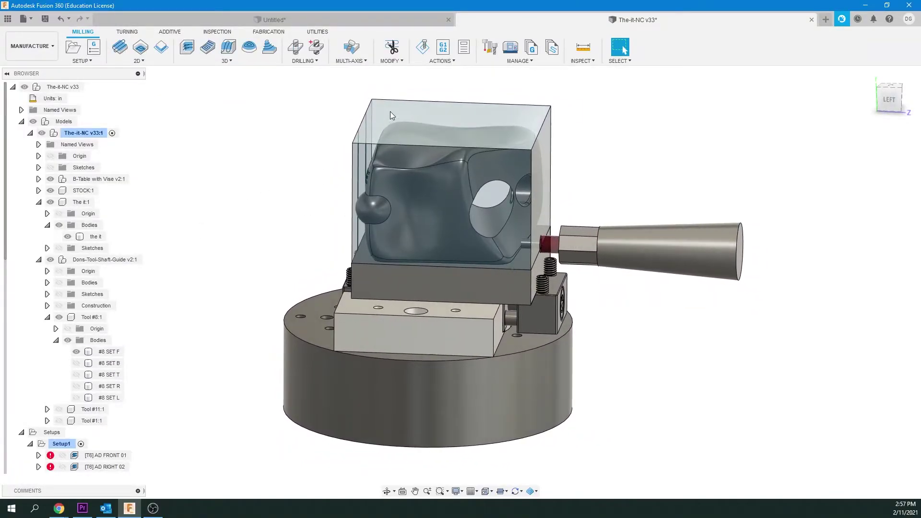
{"action": "left_click", "coordinate": [70, 237]}
{"action": "middle_click_drag", "start_coordinate": [456, 243], "coordinate": [561, 236], "text": "shift"}
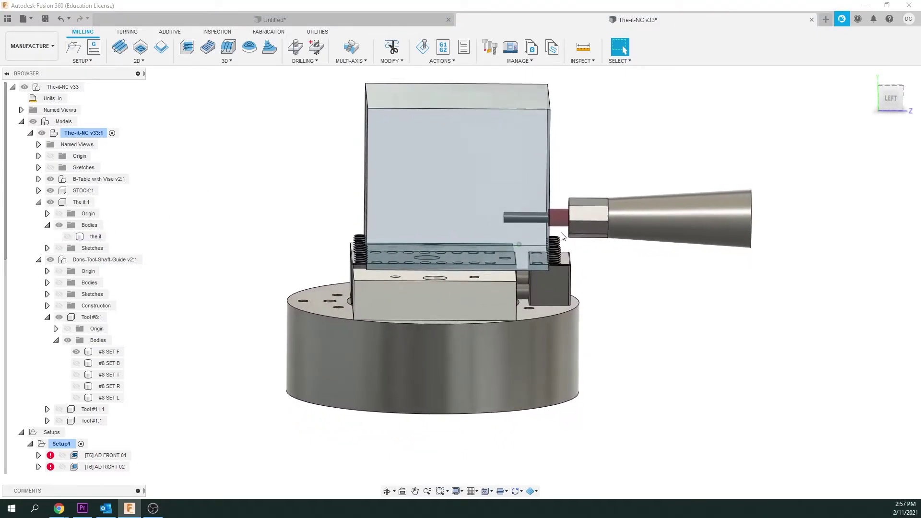
Examine the tool #8 guide from the left side, checking how far its cutter reaches into the stock before the shank
{"action": "left_click", "coordinate": [890, 97]}
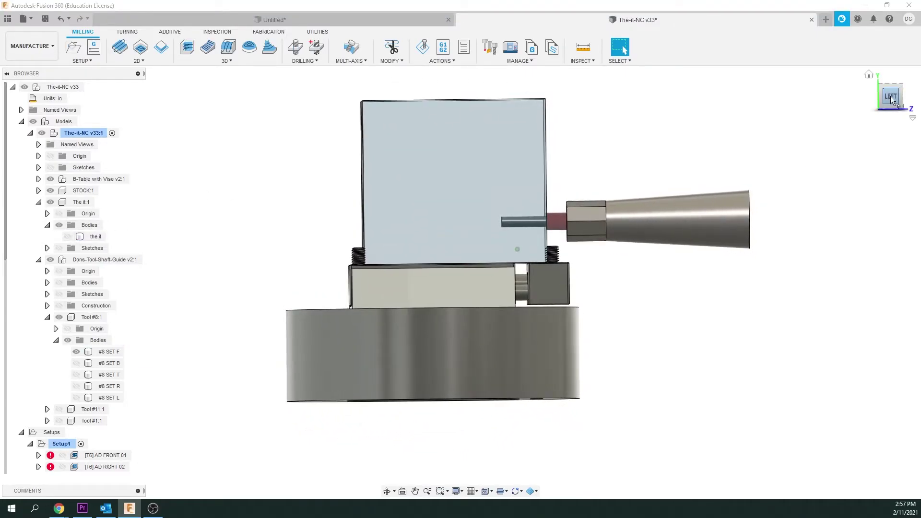
{"action": "left_click", "coordinate": [549, 220]}
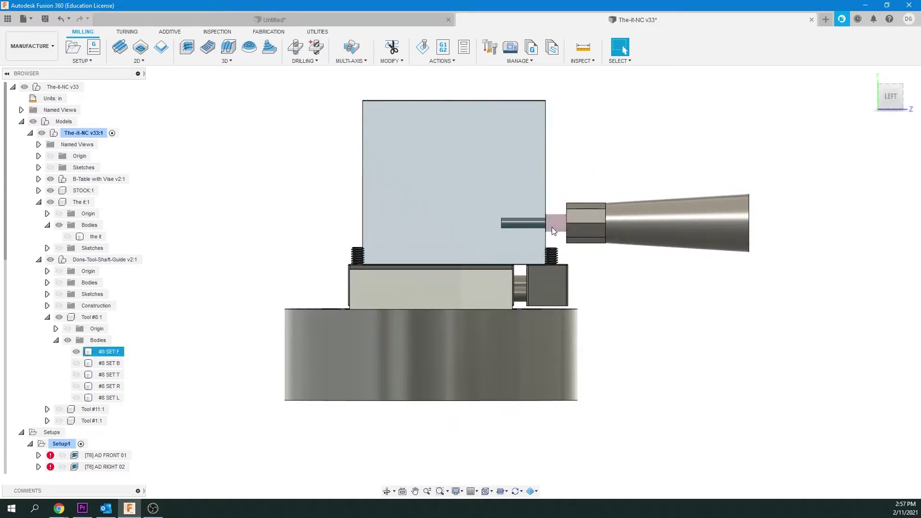
{"action": "left_click", "coordinate": [550, 232]}
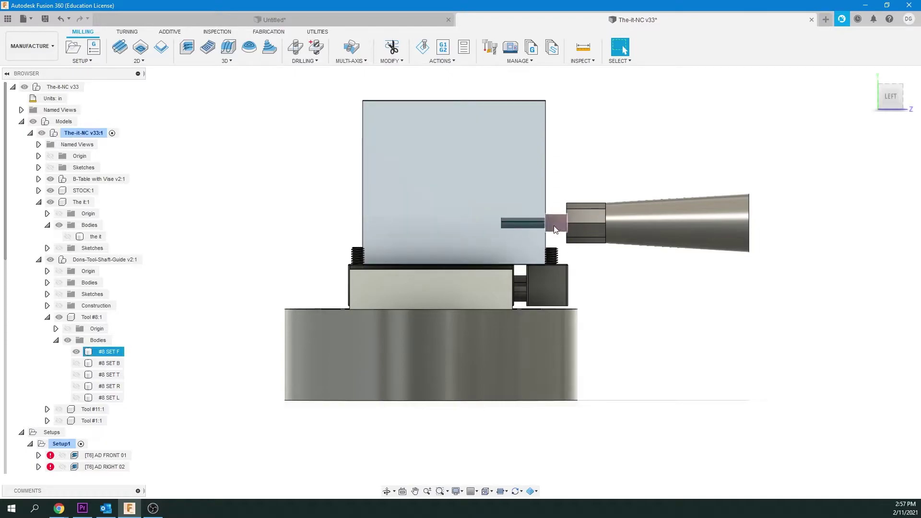
{"action": "left_click", "coordinate": [509, 225]}
{"action": "middle_click_drag", "start_coordinate": [534, 263], "coordinate": [593, 252], "text": "shift"}
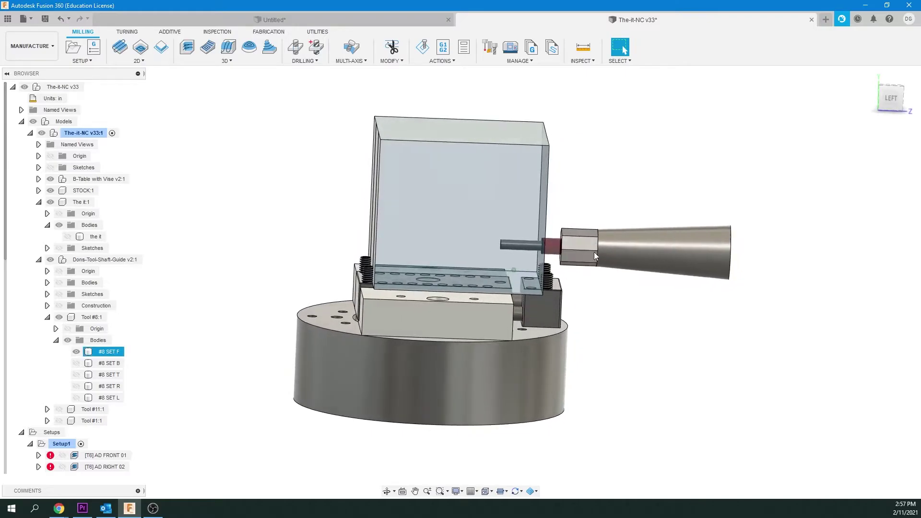
{"action": "left_click", "coordinate": [579, 271]}
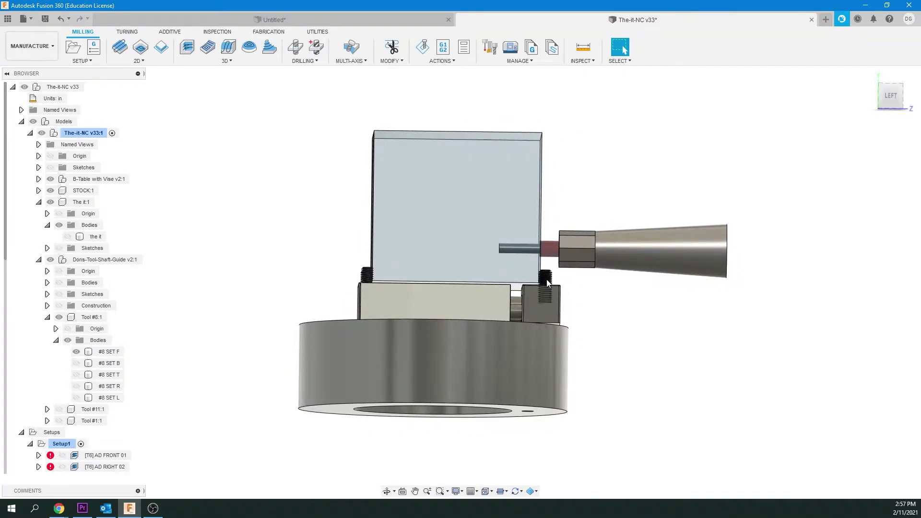
{"action": "middle_click_drag", "start_coordinate": [547, 282], "coordinate": [506, 292], "text": "shift"}
{"action": "middle_click_drag", "start_coordinate": [598, 249], "coordinate": [514, 227], "text": "shift"}
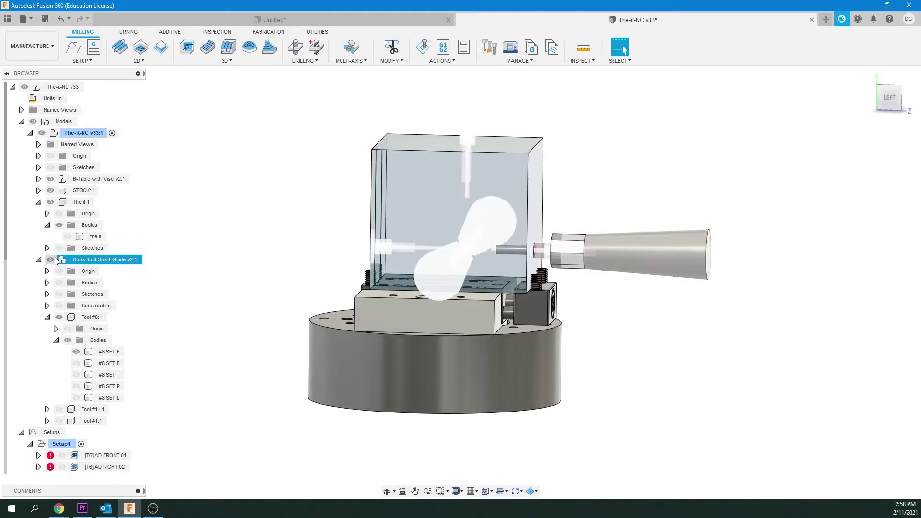
In the AD FRONT 01 operation, set the bottom height to -0.5 in from the stock top and generate the toolpath
{"action": "double_click", "coordinate": [82, 456]}
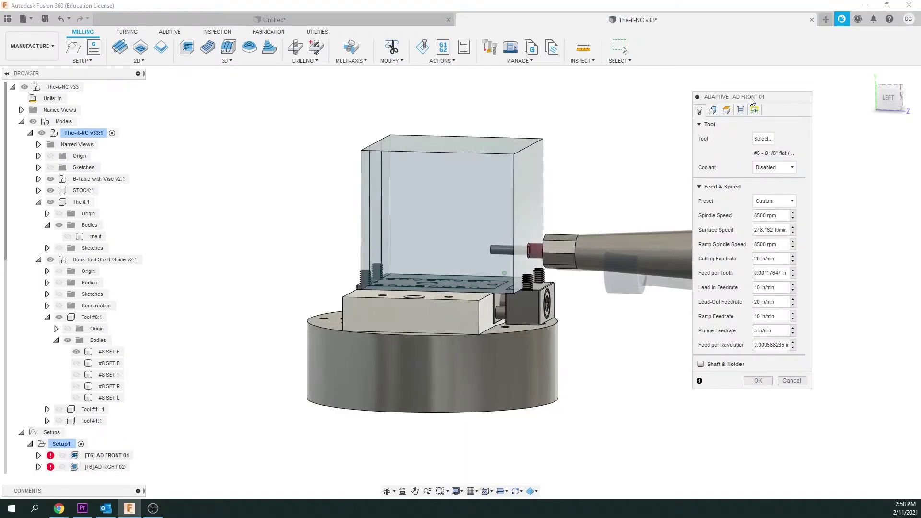
{"action": "left_click", "coordinate": [727, 111]}
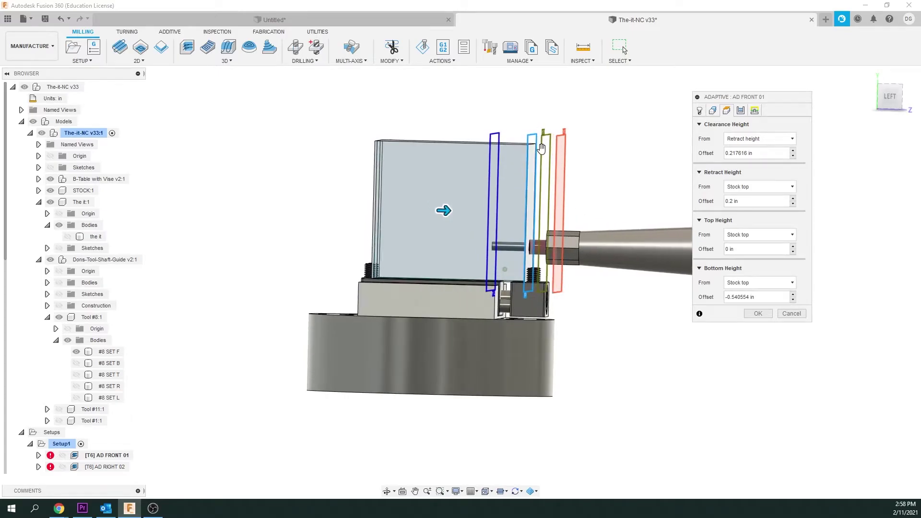
{"action": "left_click", "coordinate": [495, 134]}
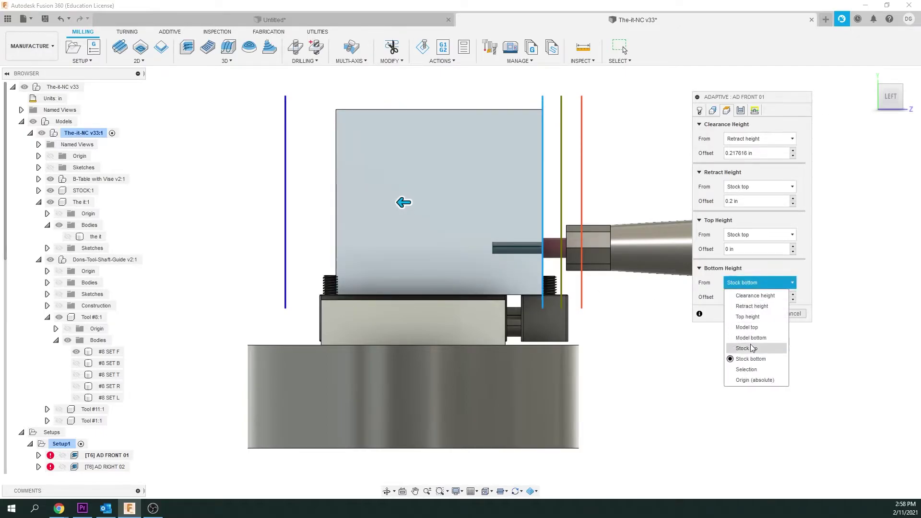
{"action": "left_click", "coordinate": [751, 348]}
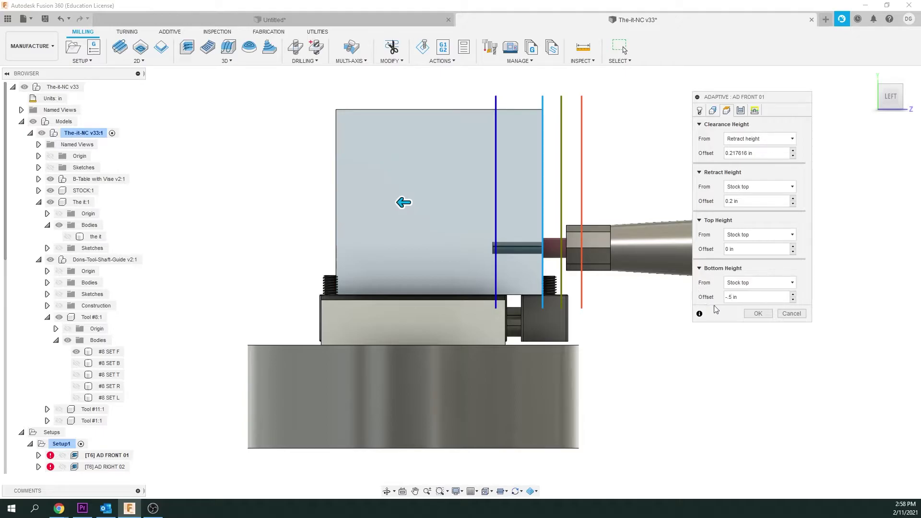
{"action": "left_click", "coordinate": [758, 314]}
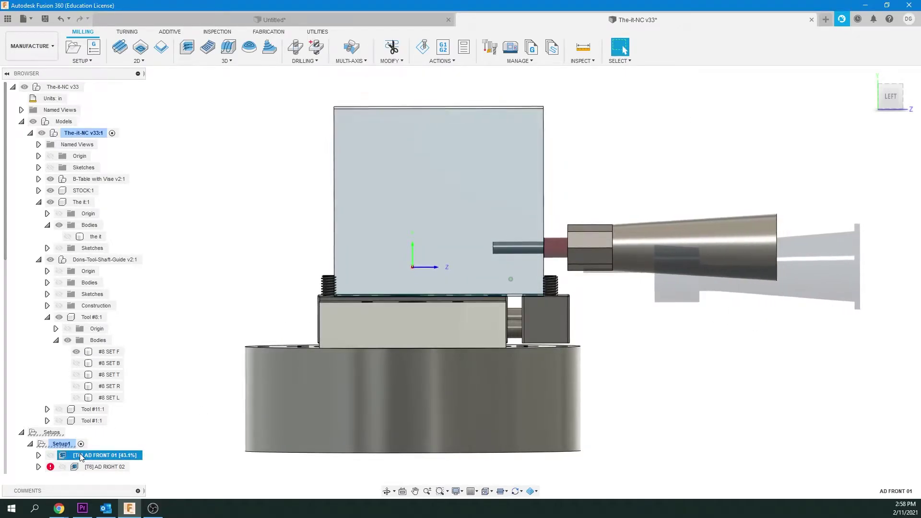
Compare the AD FRONT 01 toolpath's depth with the tool #8 guide's reach, then review the operation's height planes against the stock
{"action": "middle_click_drag", "start_coordinate": [554, 361], "coordinate": [504, 124], "text": "shift"}
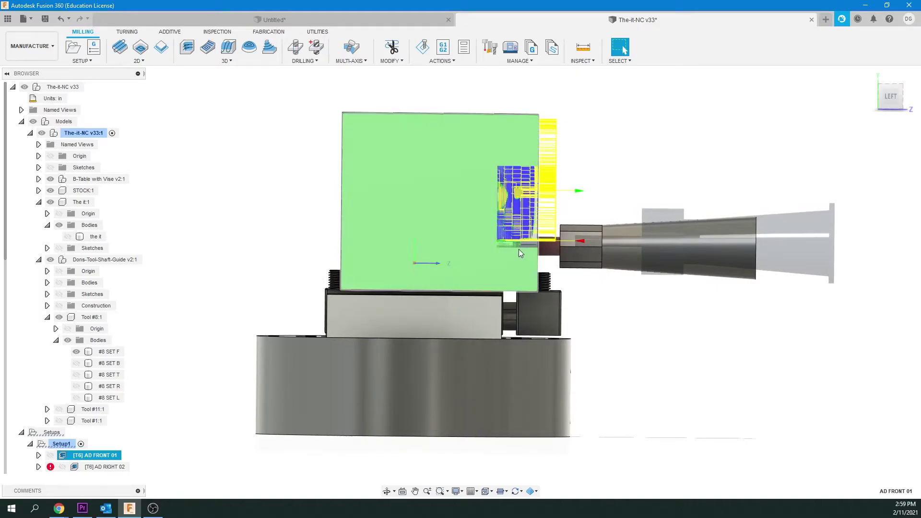
{"action": "scroll", "coordinate": [565, 250], "scroll_direction": "up", "scroll_amount": 2}
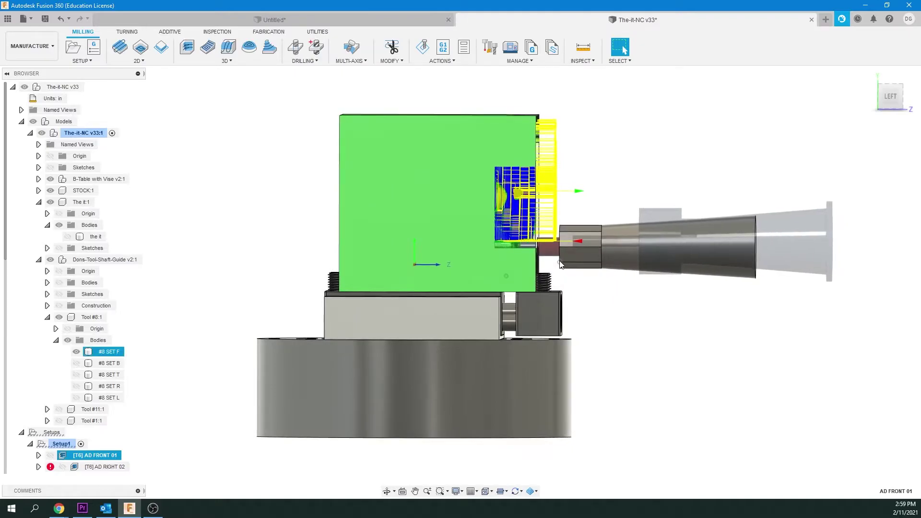
{"action": "middle_click_drag", "start_coordinate": [555, 299], "coordinate": [336, 249], "text": "shift"}
{"action": "left_click", "coordinate": [76, 455]}
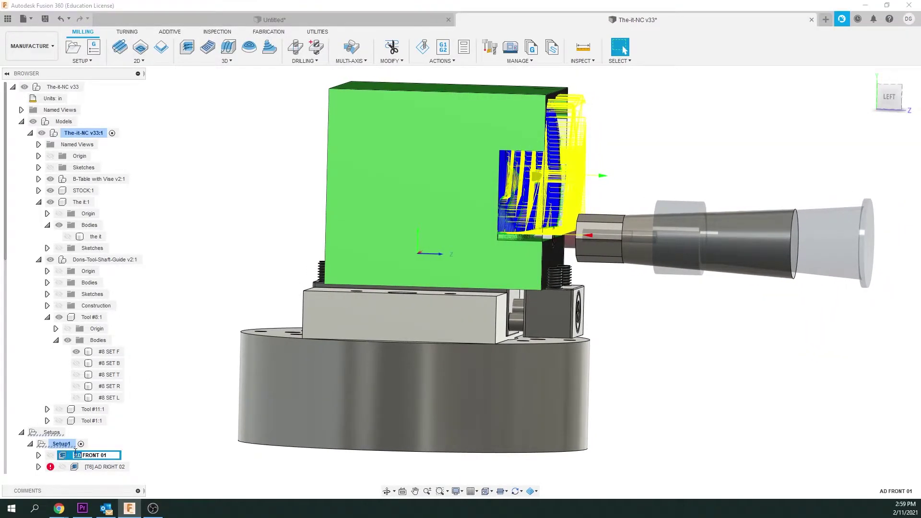
{"action": "double_click", "coordinate": [66, 456]}
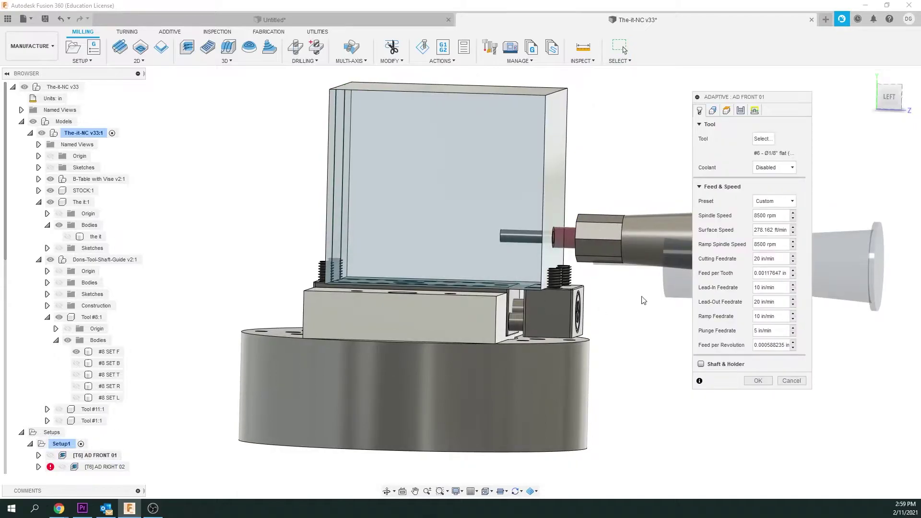
{"action": "left_click", "coordinate": [727, 111]}
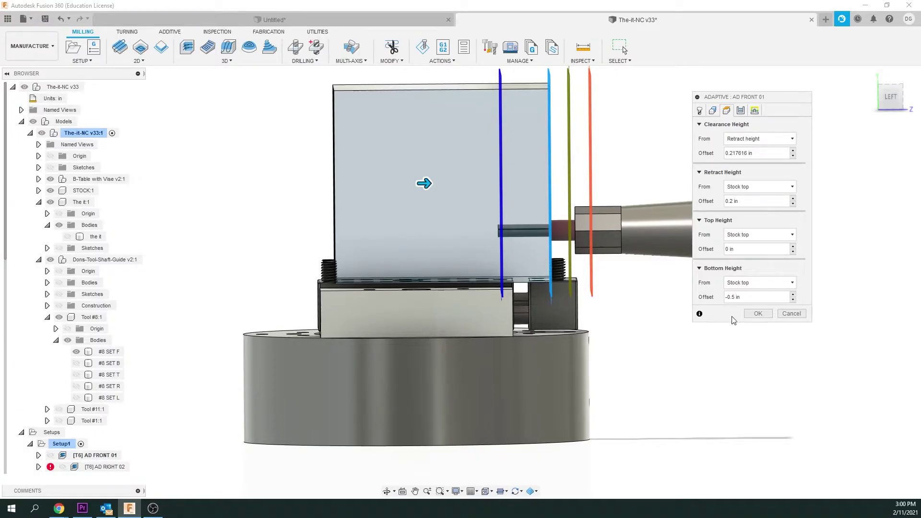
{"action": "left_click", "coordinate": [764, 316]}
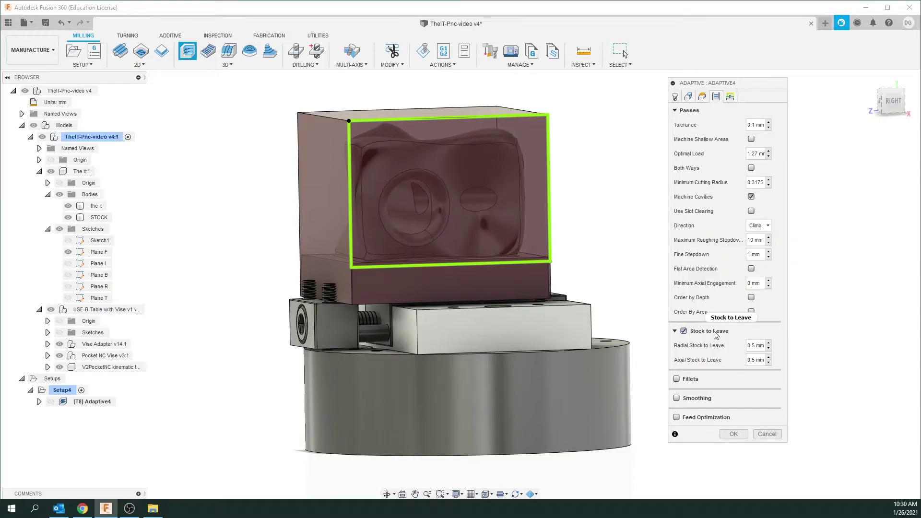
In TheIT-Pnc-video v4, set the Adaptive4 operation's retraction policy to minimum retraction and generate the toolpath
{"action": "mouse_move", "coordinate": [717, 334]}
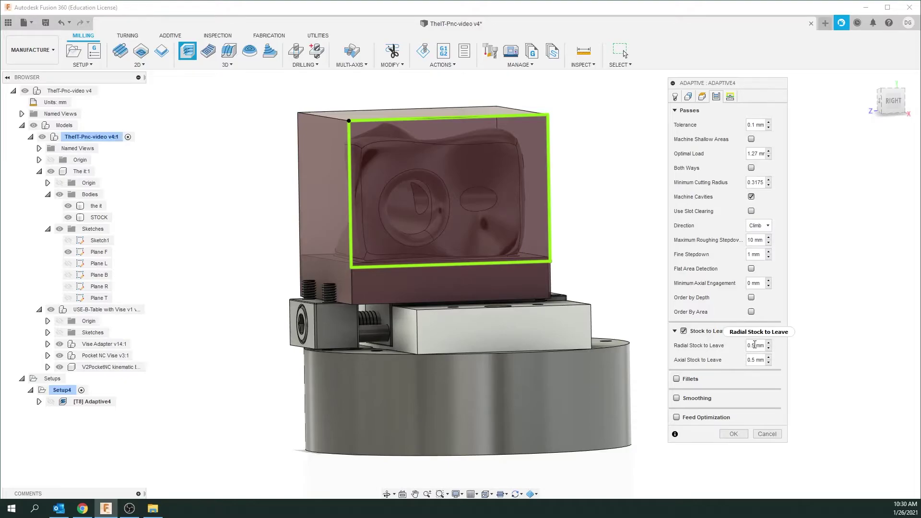
{"action": "mouse_move", "coordinate": [754, 344]}
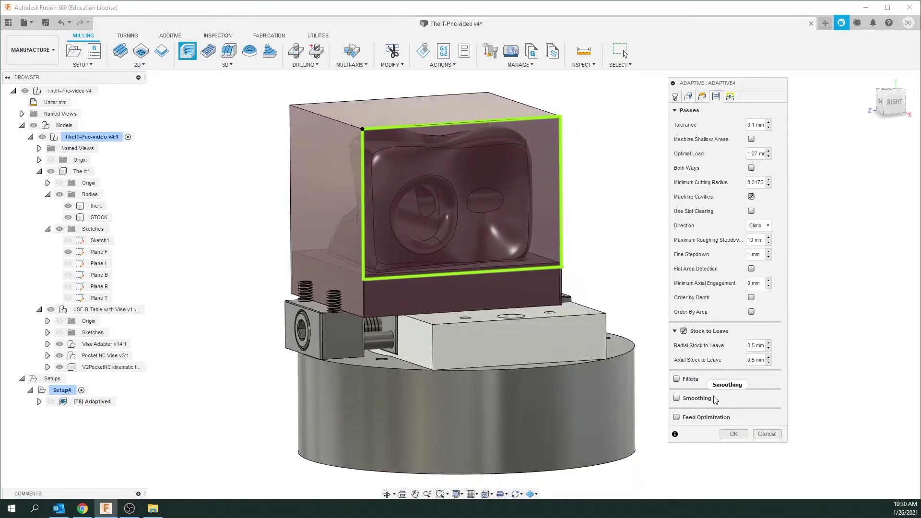
{"action": "left_click", "coordinate": [730, 97]}
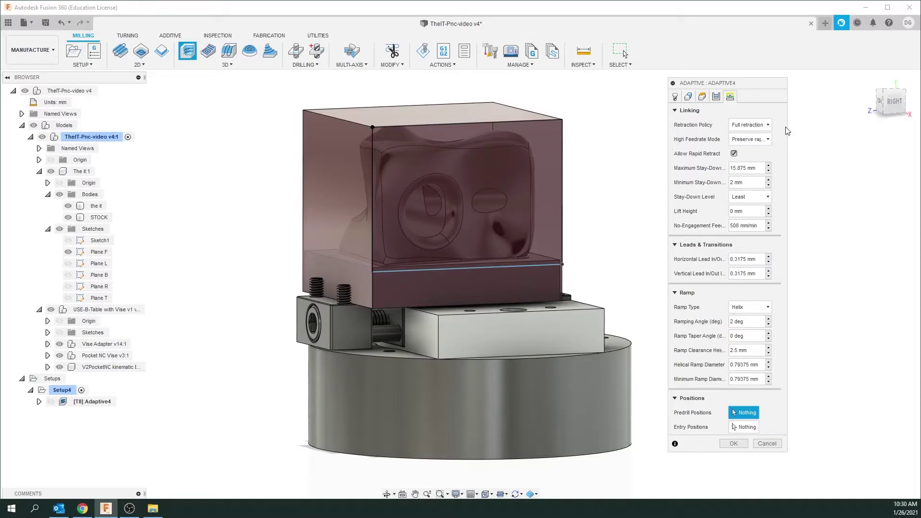
{"action": "left_click", "coordinate": [766, 126]}
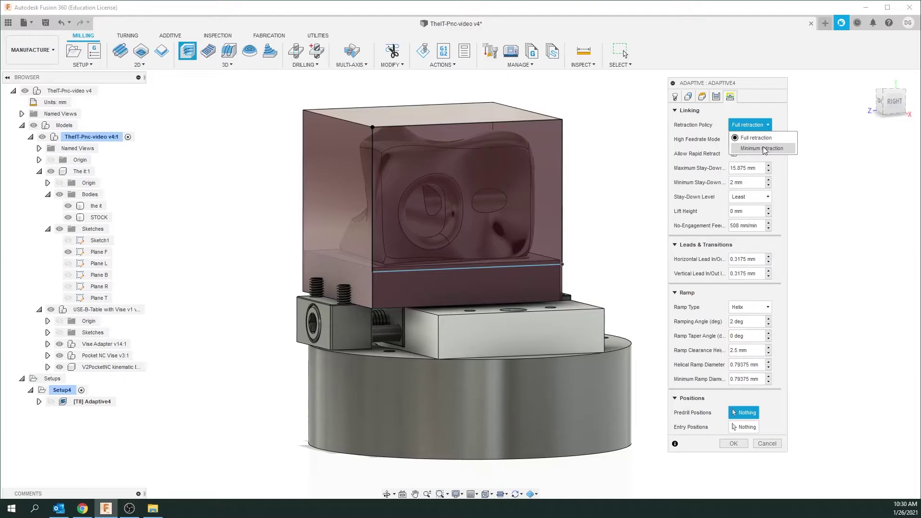
{"action": "left_click", "coordinate": [763, 148]}
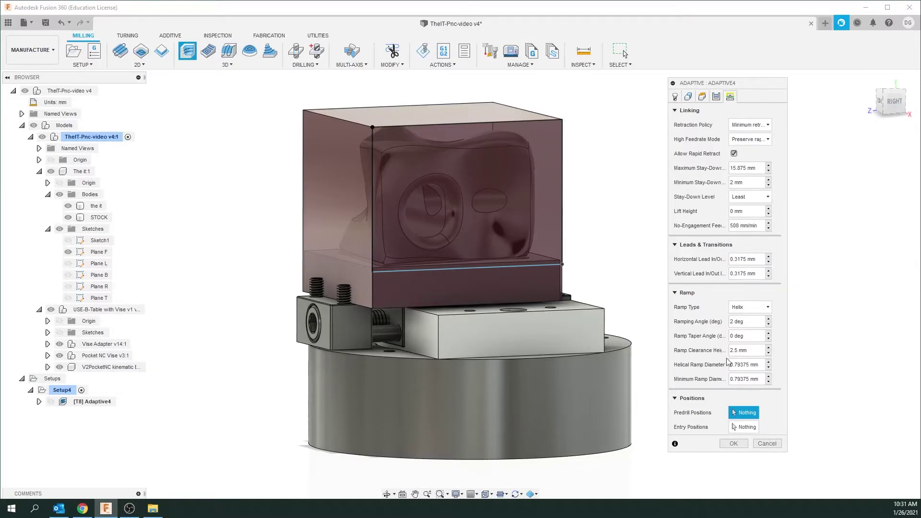
{"action": "left_click", "coordinate": [734, 443]}
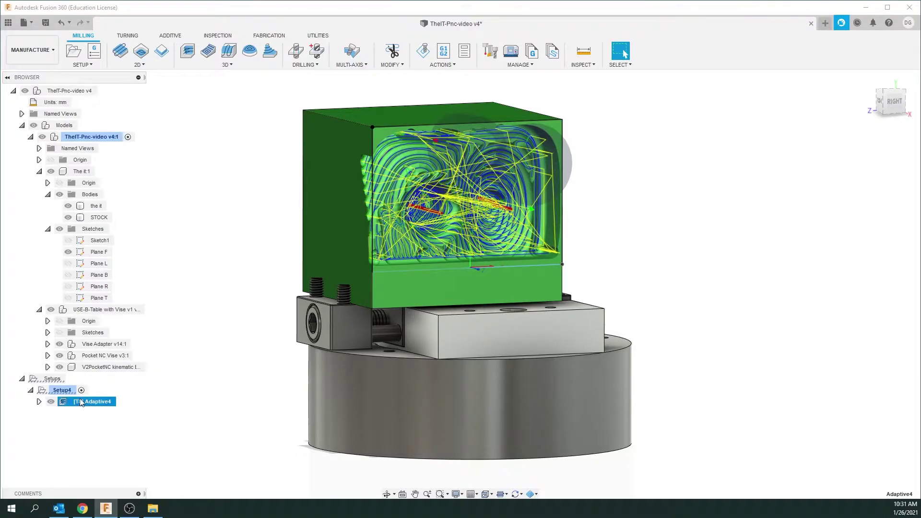
Hide the STOCK body and deselect everything so the toolpath shows directly over the part
{"action": "left_click", "coordinate": [68, 217]}
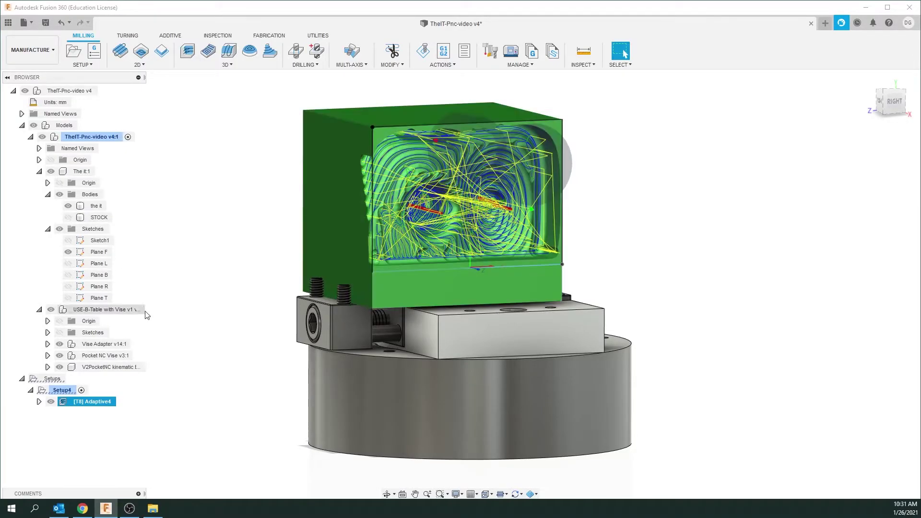
{"action": "left_click", "coordinate": [415, 263]}
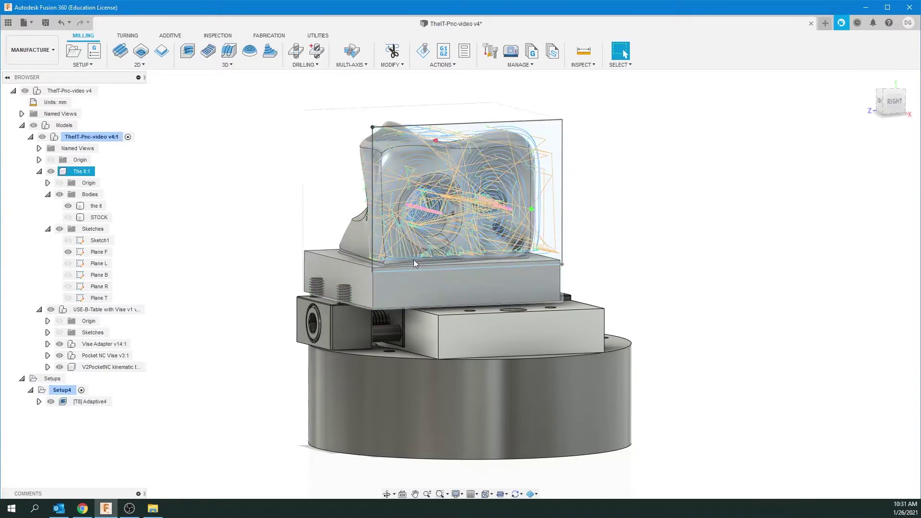
{"action": "left_click", "coordinate": [673, 259]}
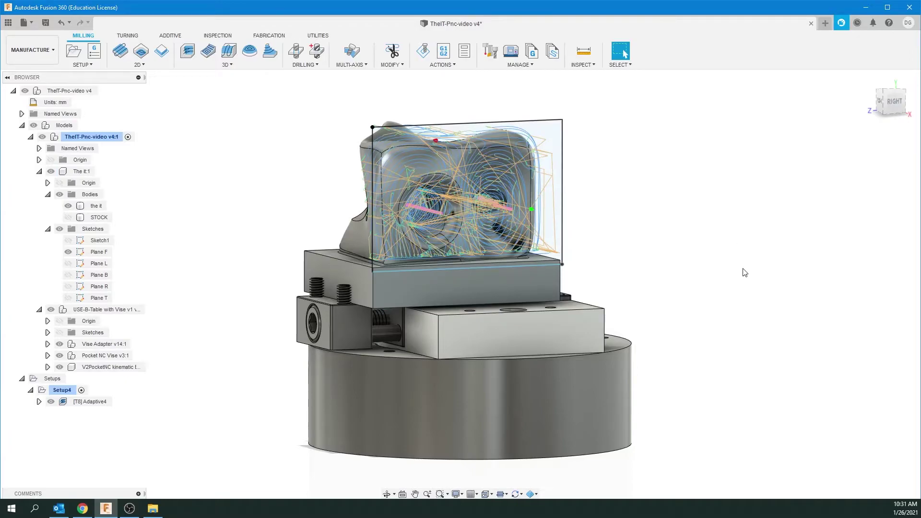
Examine the adaptive toolpath around the part from several angles, checking its coverage of the front face and the holes
{"action": "middle_click_drag", "start_coordinate": [678, 268], "coordinate": [746, 196], "text": "shift"}
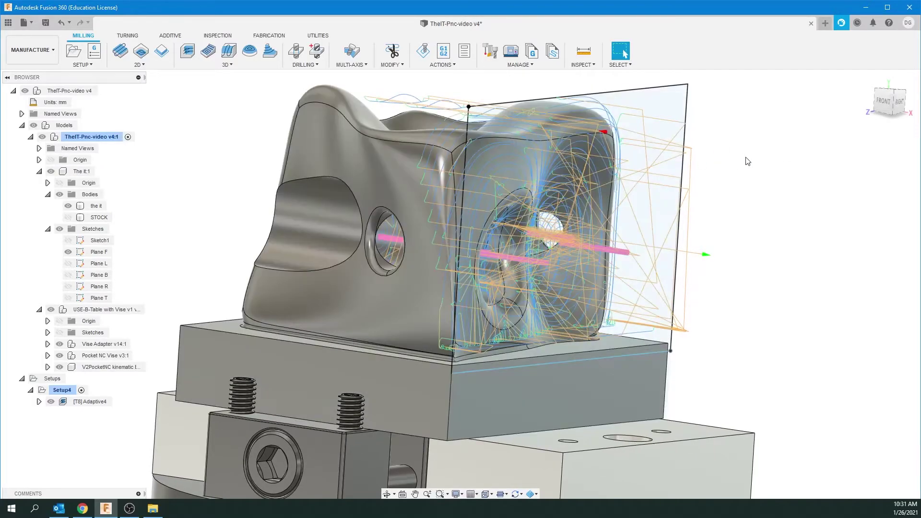
{"action": "mouse_move", "coordinate": [798, 162]}
{"action": "middle_mouse_down", "text": "shift"}
{"action": "mouse_move", "coordinate": [596, 211]}
{"action": "mouse_move", "coordinate": [816, 202]}
{"action": "mouse_move", "coordinate": [717, 224]}
{"action": "mouse_move", "coordinate": [778, 249]}
{"action": "mouse_move", "coordinate": [790, 316]}
{"action": "mouse_move", "coordinate": [733, 245]}
{"action": "mouse_move", "coordinate": [703, 246]}
{"action": "mouse_move", "coordinate": [588, 157]}
{"action": "mouse_move", "coordinate": [812, 158]}
{"action": "middle_mouse_up", "text": "shift"}
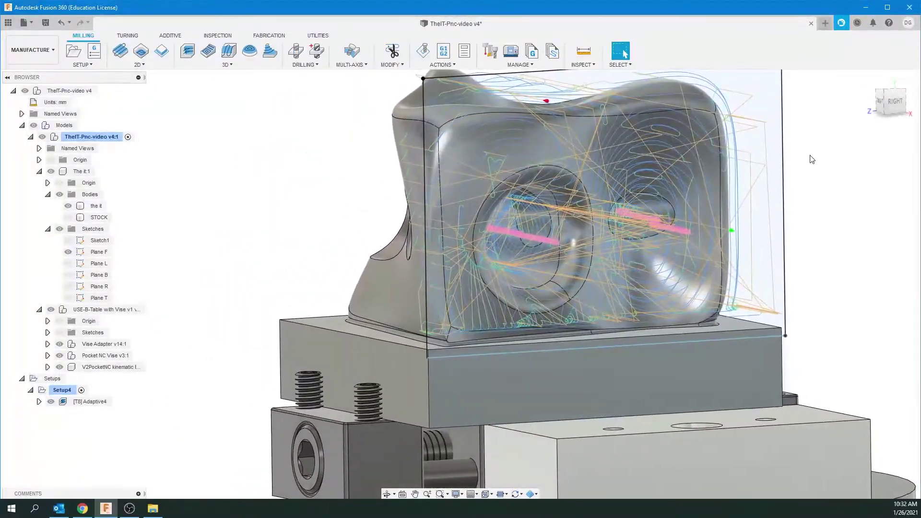
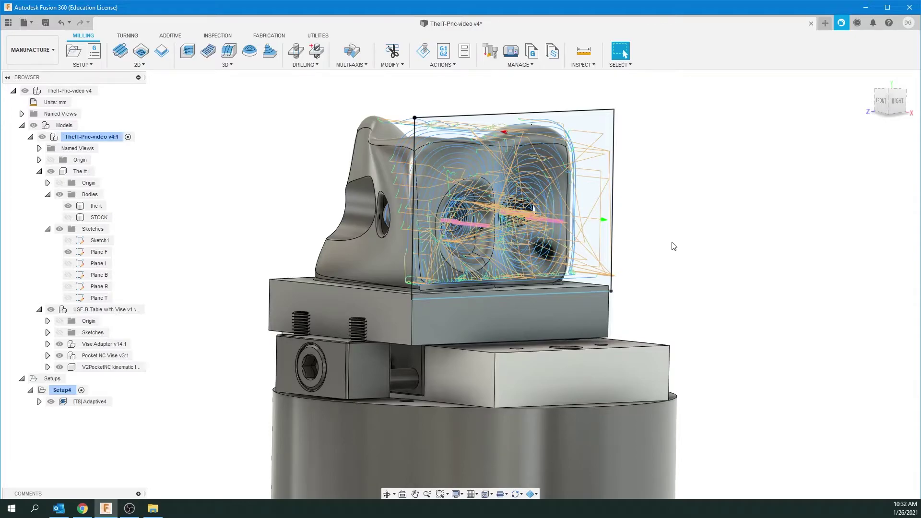
{"action": "scroll", "coordinate": [673, 246], "scroll_direction": "up", "scroll_amount": 3}
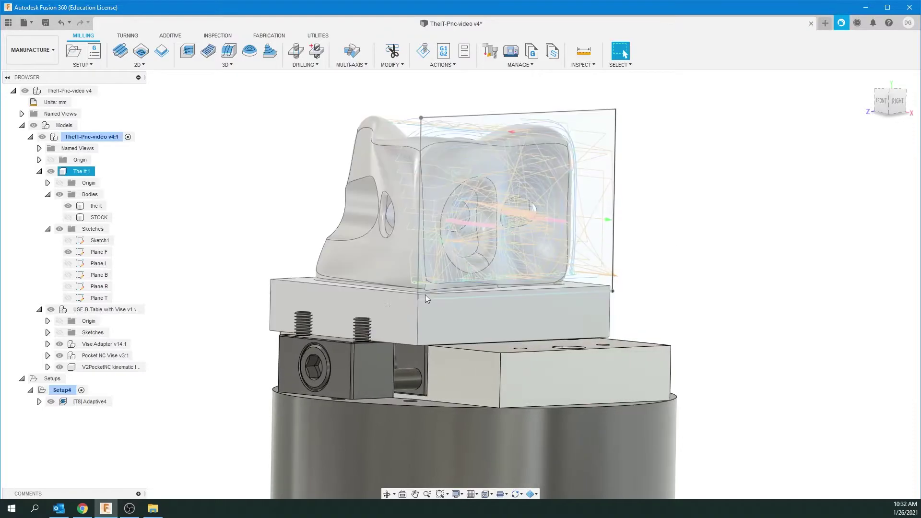
{"action": "middle_click_drag", "start_coordinate": [704, 236], "coordinate": [742, 250], "text": "shift"}
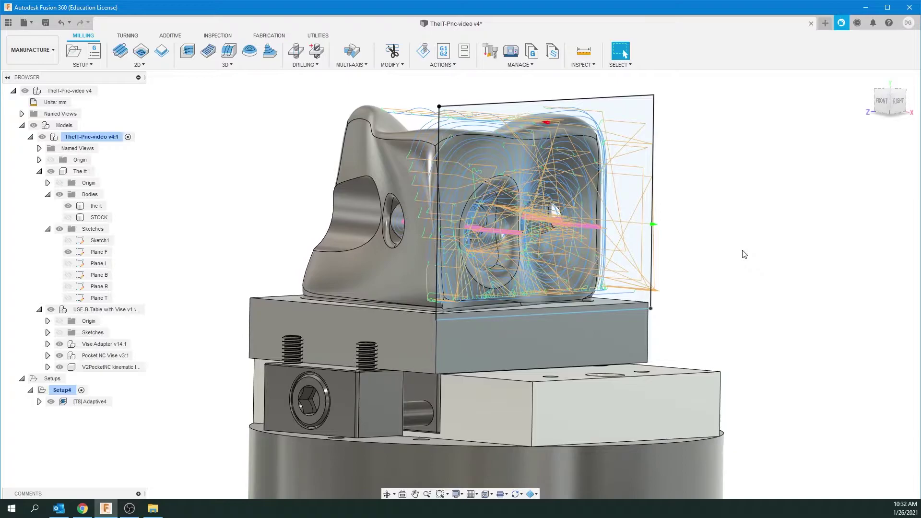
{"action": "left_click", "coordinate": [519, 189]}
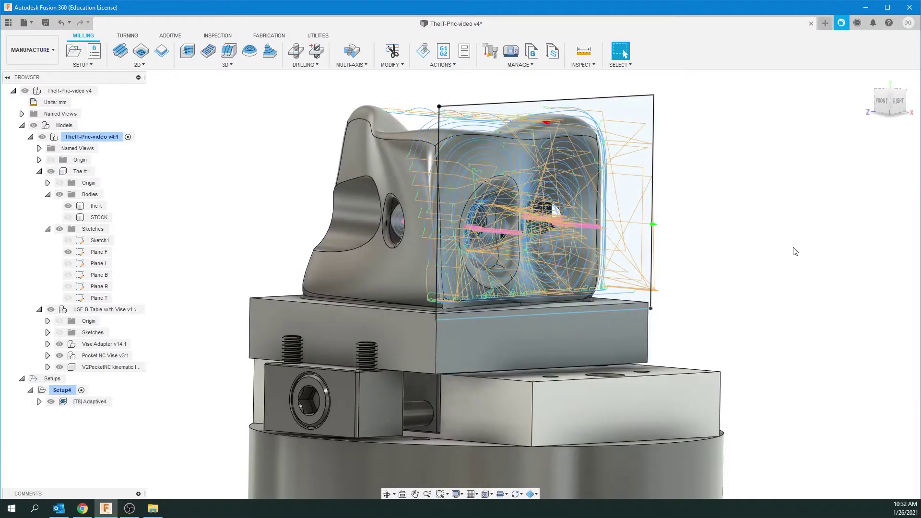
{"action": "scroll", "coordinate": [733, 304], "scroll_direction": "down", "scroll_amount": 2}
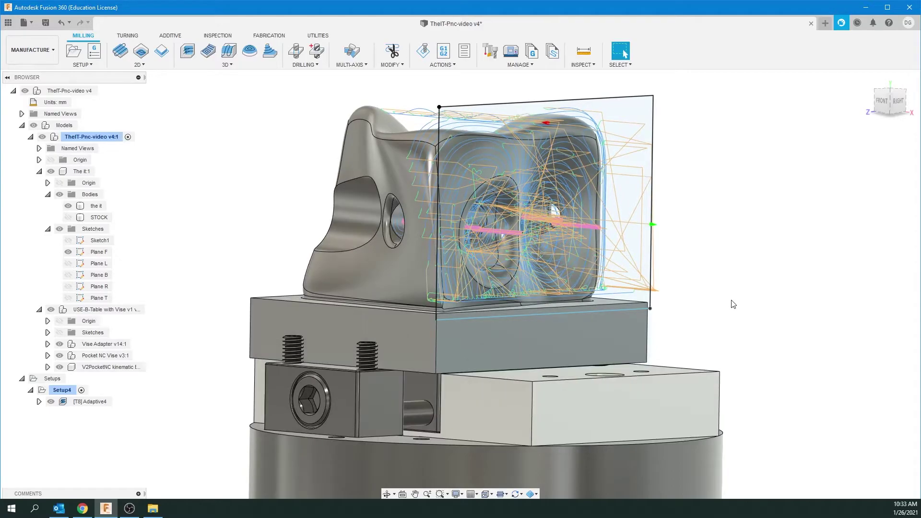
{"action": "middle_click_drag", "start_coordinate": [732, 300], "coordinate": [730, 296], "text": "shift"}
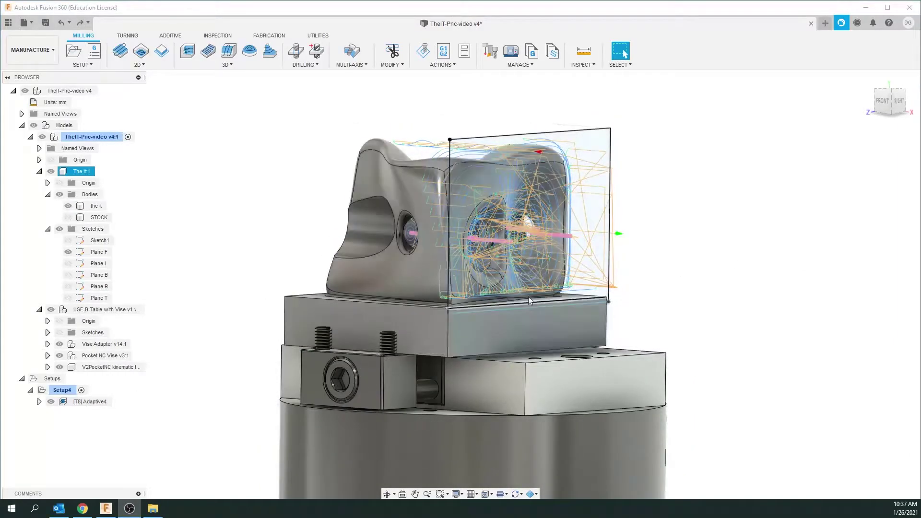
{"action": "left_click", "coordinate": [417, 274]}
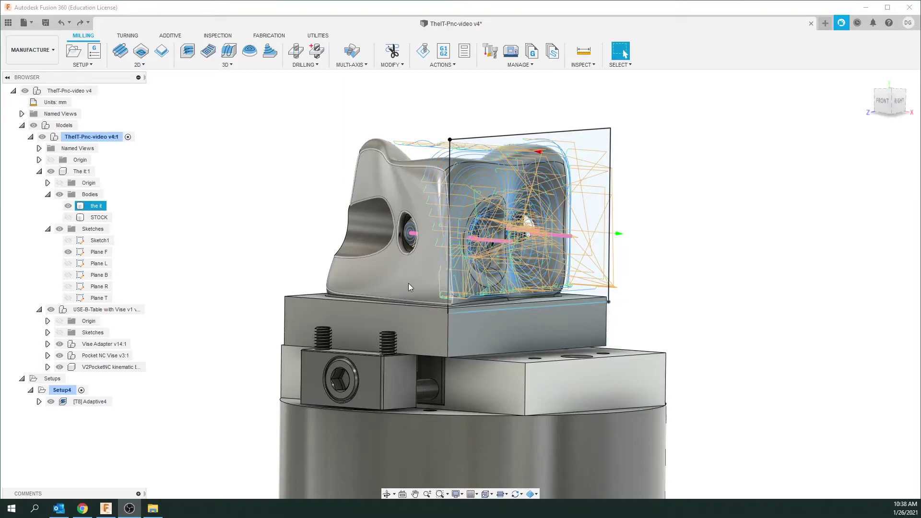
Rename the Adaptive4 operation in Setup4 as Adapt-F
{"action": "left_click", "coordinate": [91, 402]}
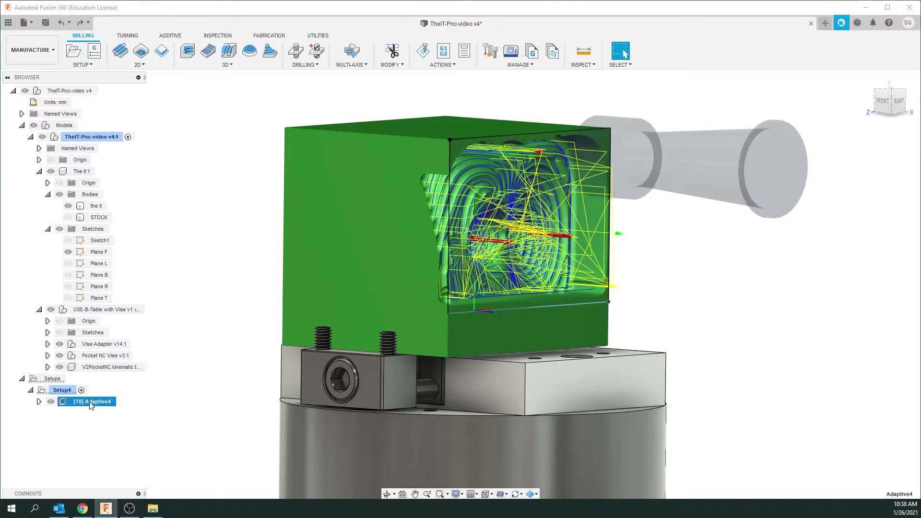
{"action": "left_click", "coordinate": [92, 403]}
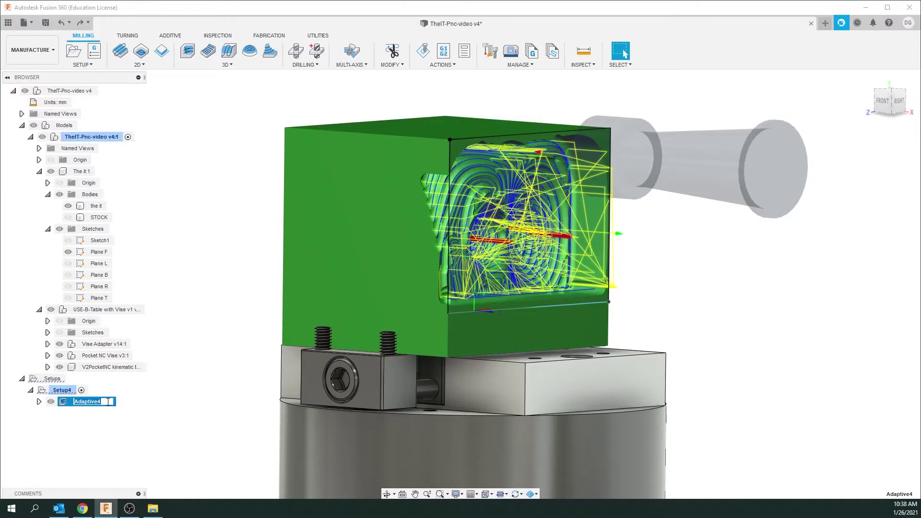
{"action": "type", "text": "A"}
{"action": "key", "text": "Return"}
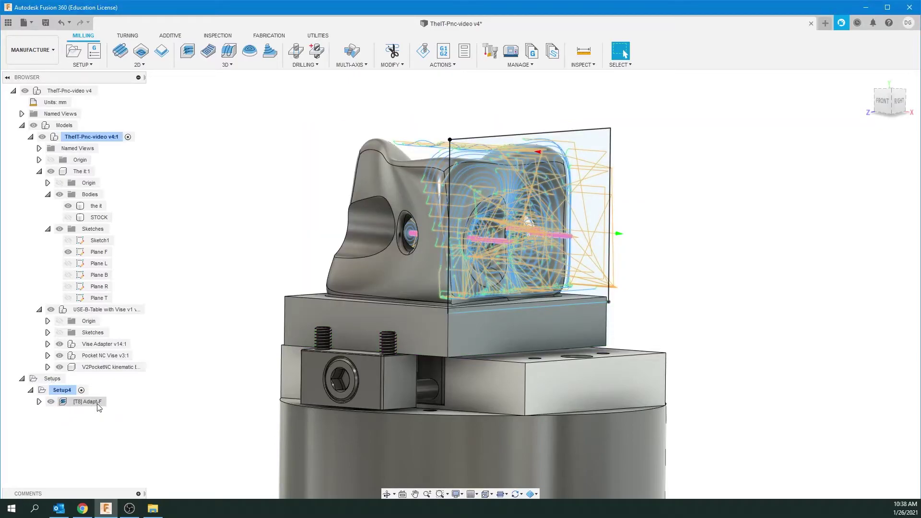
Duplicate the Adapt-F operation within Setup4
{"action": "left_click", "coordinate": [91, 402]}
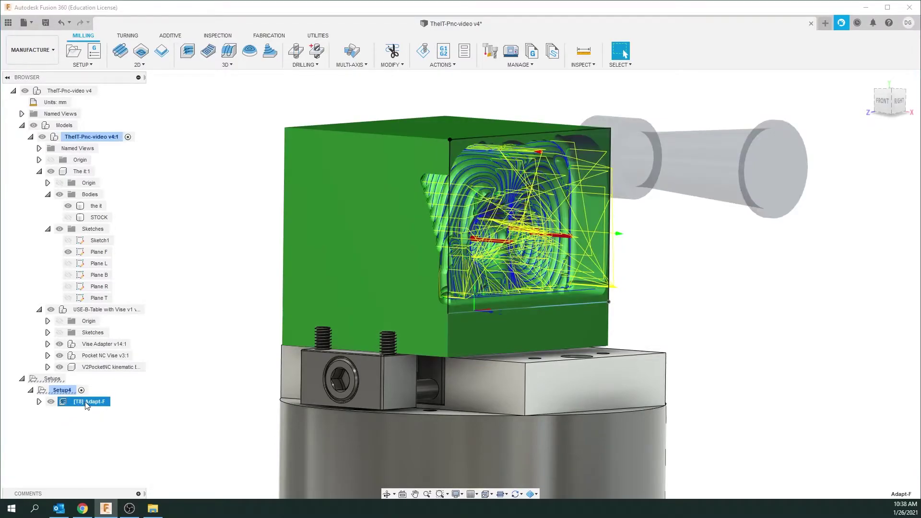
{"action": "right_click", "coordinate": [87, 406]}
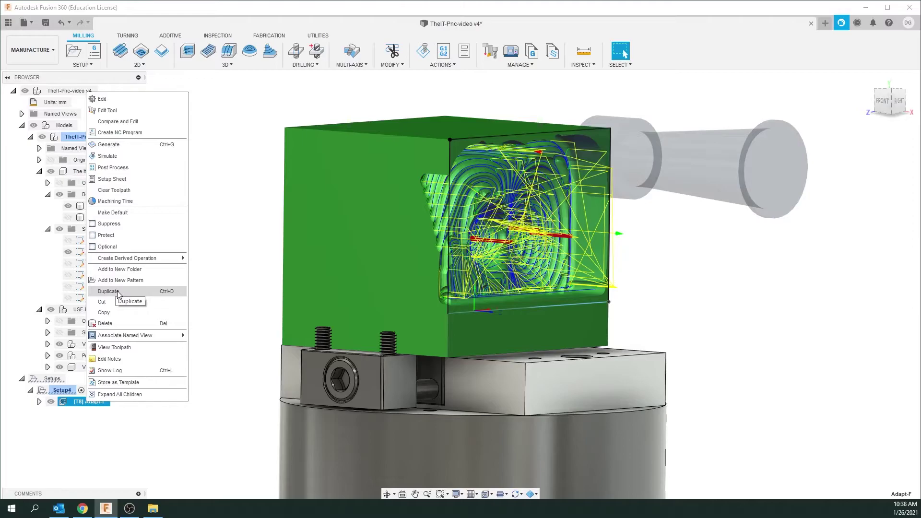
{"action": "left_click", "coordinate": [119, 293]}
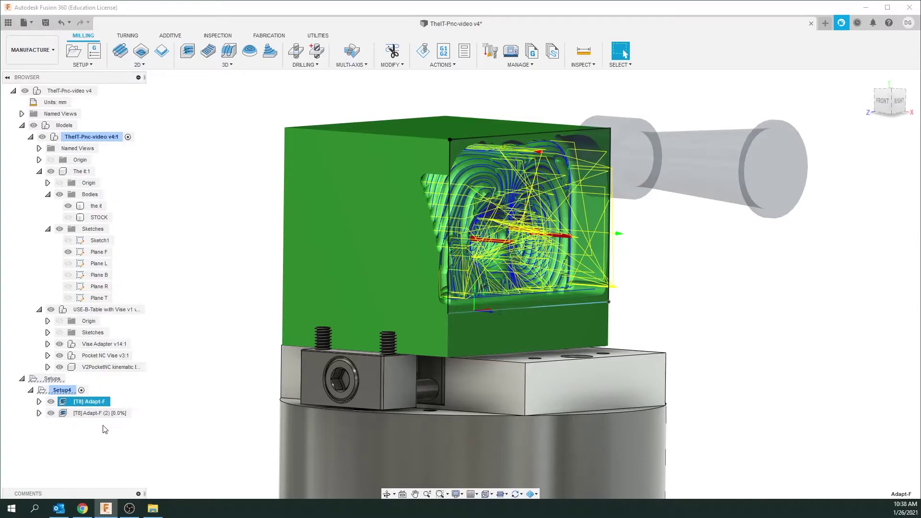
Edit the duplicated Adapt-F (2) operation, orienting its Z axis by the vise's screw-jaw end face and its X axis by the vise's side face
{"action": "double_click", "coordinate": [76, 413]}
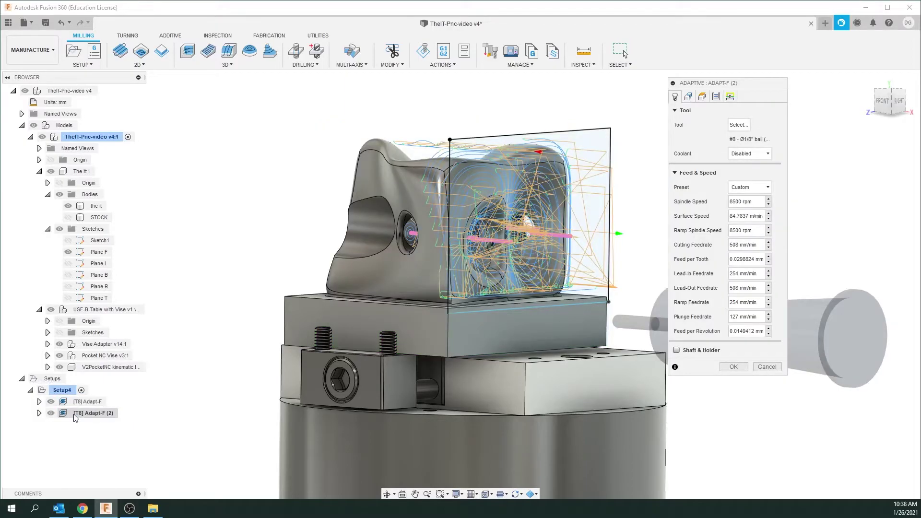
{"action": "mouse_move", "coordinate": [725, 83]}
{"action": "left_mouse_down"}
{"action": "mouse_move", "coordinate": [736, 89]}
{"action": "mouse_move", "coordinate": [717, 91]}
{"action": "left_mouse_up"}
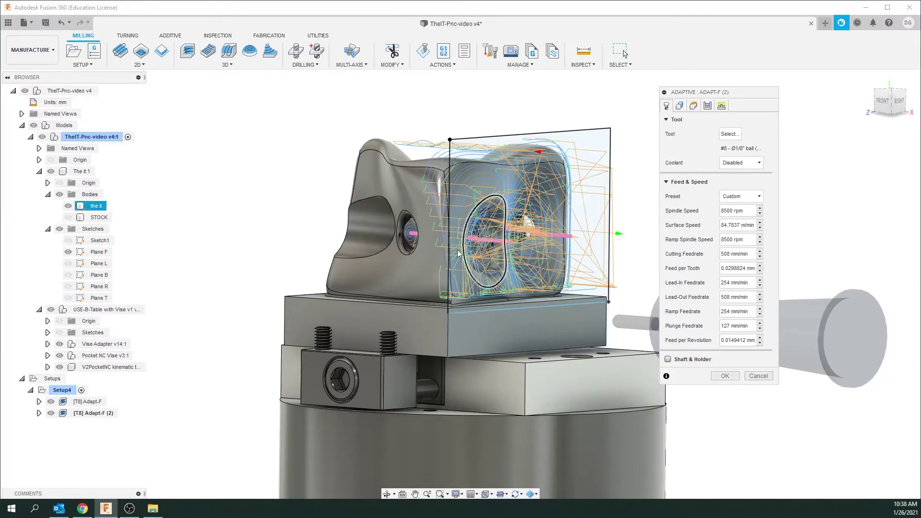
{"action": "middle_click_drag", "start_coordinate": [389, 288], "coordinate": [436, 278], "text": "shift"}
{"action": "left_click", "coordinate": [683, 108]}
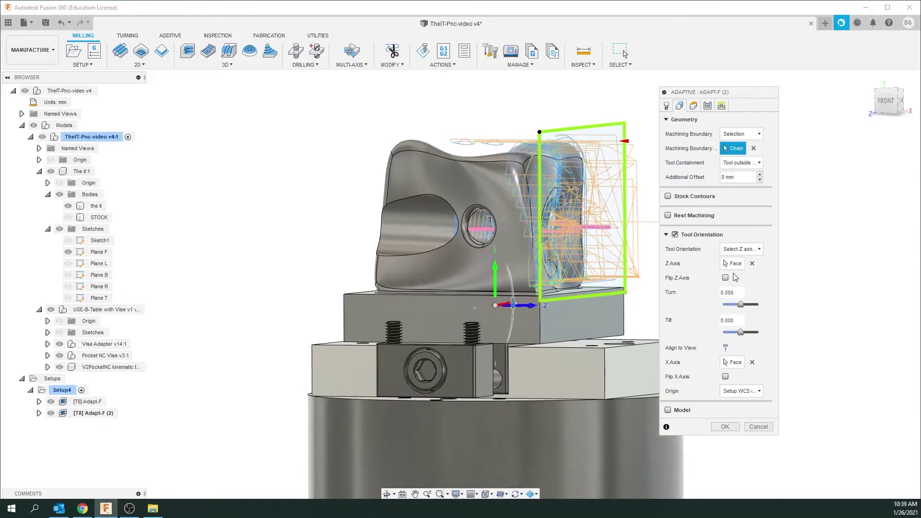
{"action": "mouse_move", "coordinate": [735, 267]}
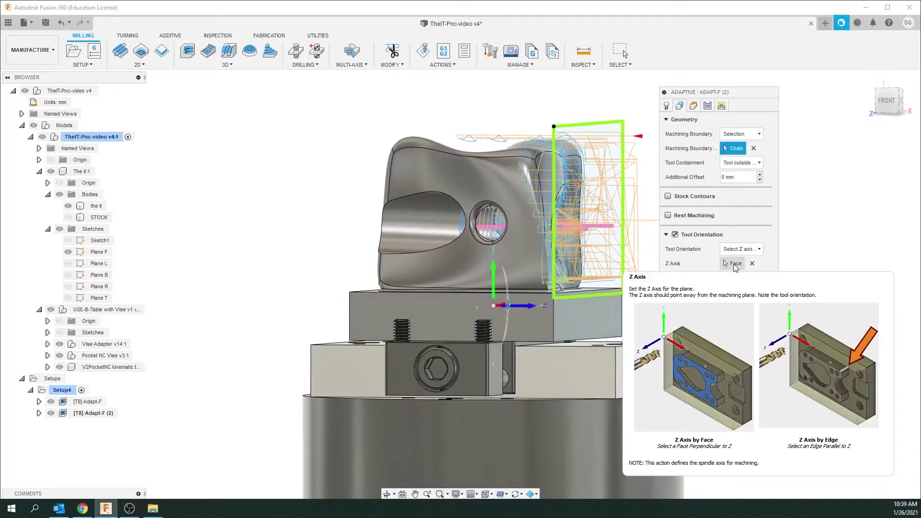
{"action": "left_click", "coordinate": [735, 264]}
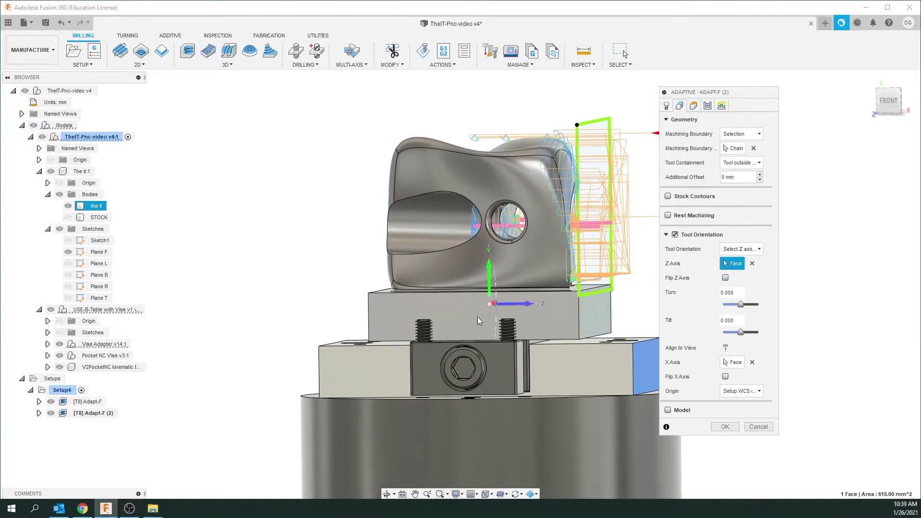
{"action": "left_click", "coordinate": [517, 358]}
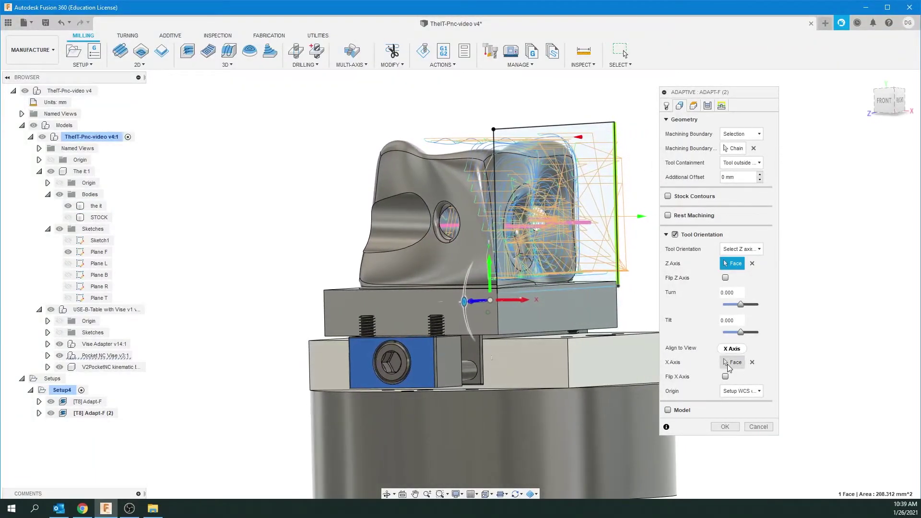
{"action": "left_click", "coordinate": [727, 364]}
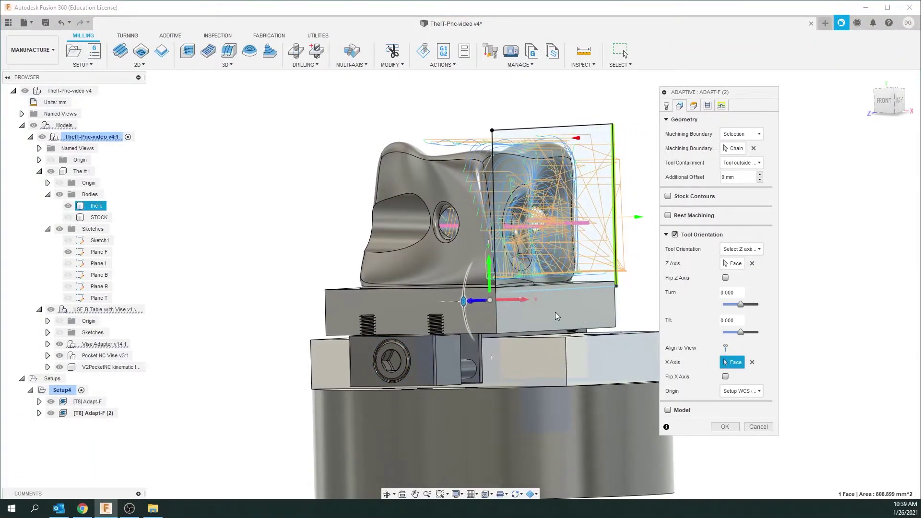
{"action": "left_click", "coordinate": [607, 364]}
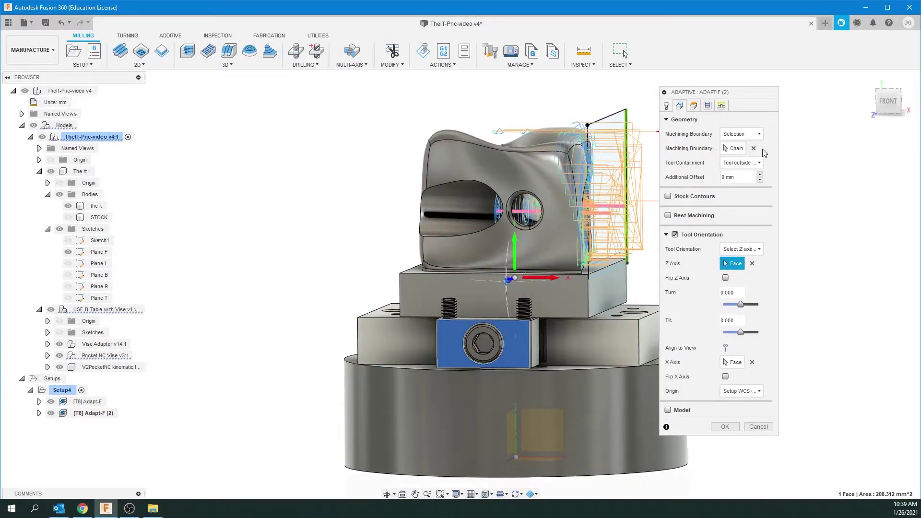
Replace the machining boundary of Adapt-F (2) with the Plane L sketch rectangle, hiding Plane F and showing Plane L
{"action": "left_click", "coordinate": [754, 148]}
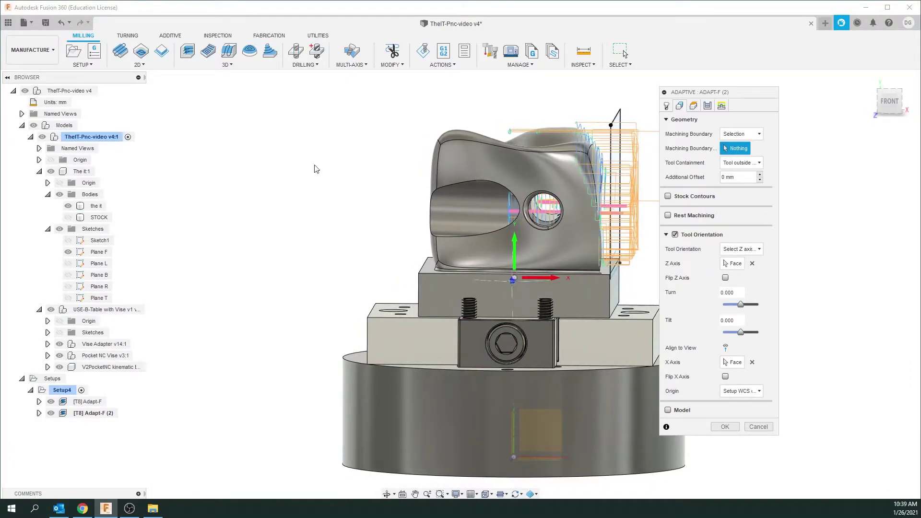
{"action": "left_click", "coordinate": [68, 253]}
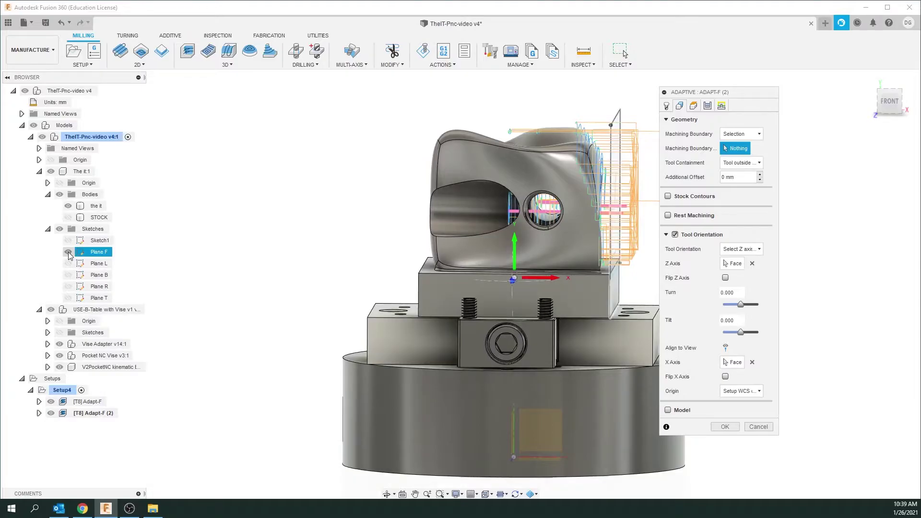
{"action": "left_click", "coordinate": [72, 288]}
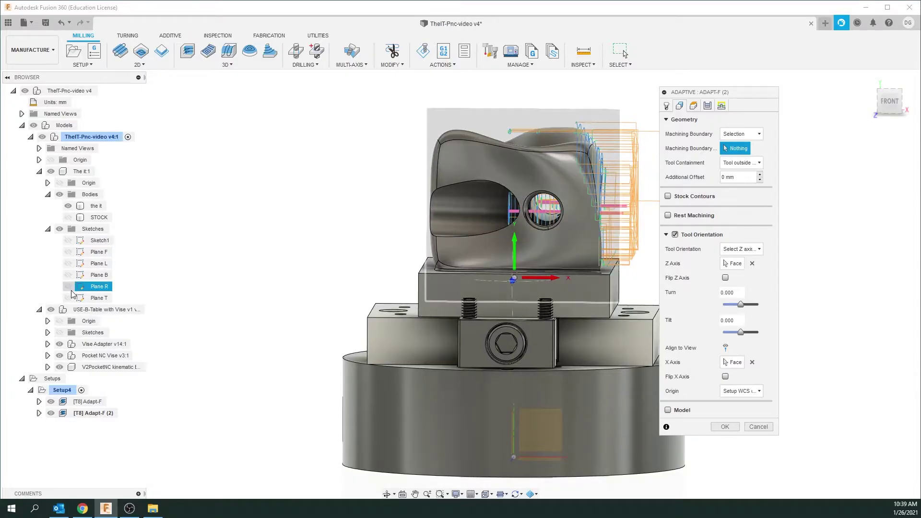
{"action": "left_click", "coordinate": [68, 263]}
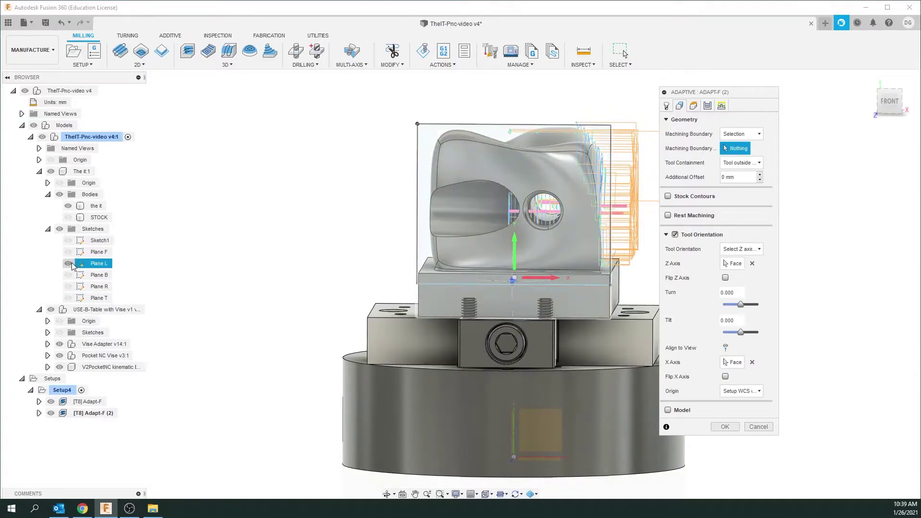
{"action": "middle_click_drag", "start_coordinate": [256, 234], "coordinate": [497, 160], "text": "shift"}
{"action": "left_click", "coordinate": [407, 125]}
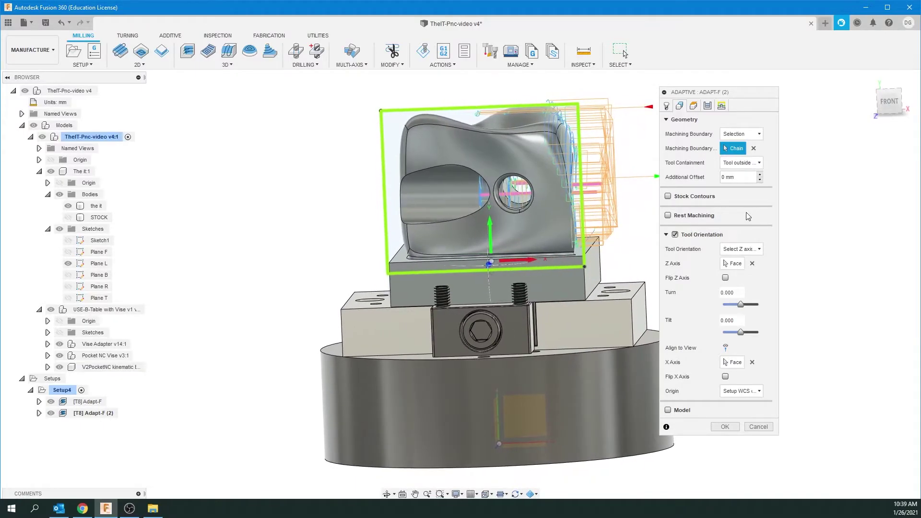
Enable rest machining from previous operations for Adapt-F (2) and generate its toolpath
{"action": "mouse_move", "coordinate": [692, 220]}
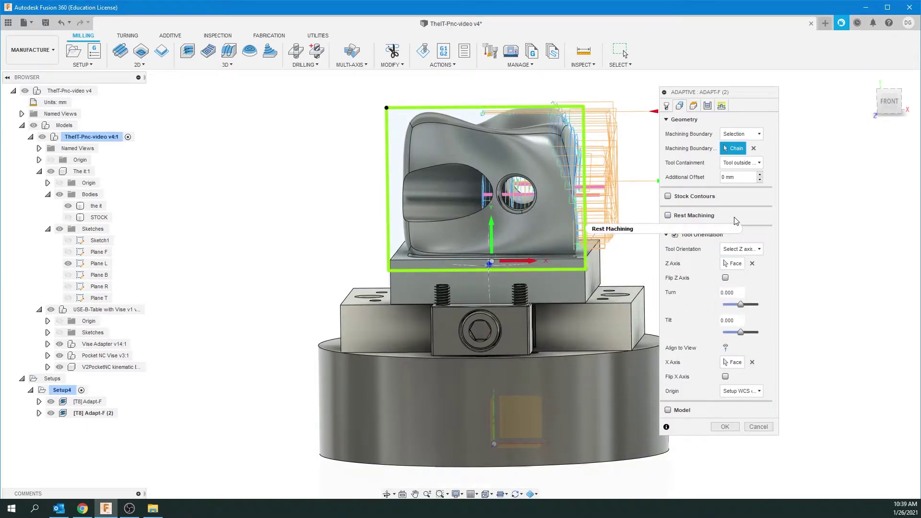
{"action": "mouse_move", "coordinate": [736, 220]}
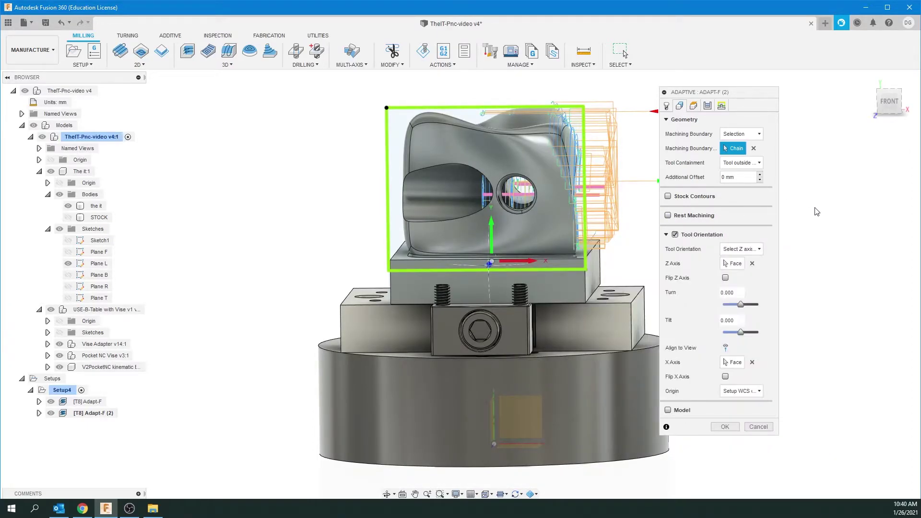
{"action": "left_click", "coordinate": [664, 235]}
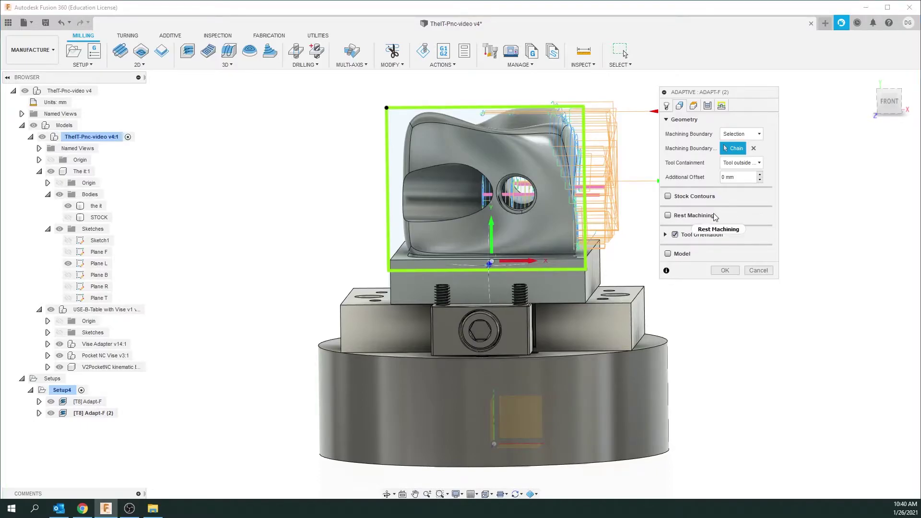
{"action": "left_click", "coordinate": [668, 216]}
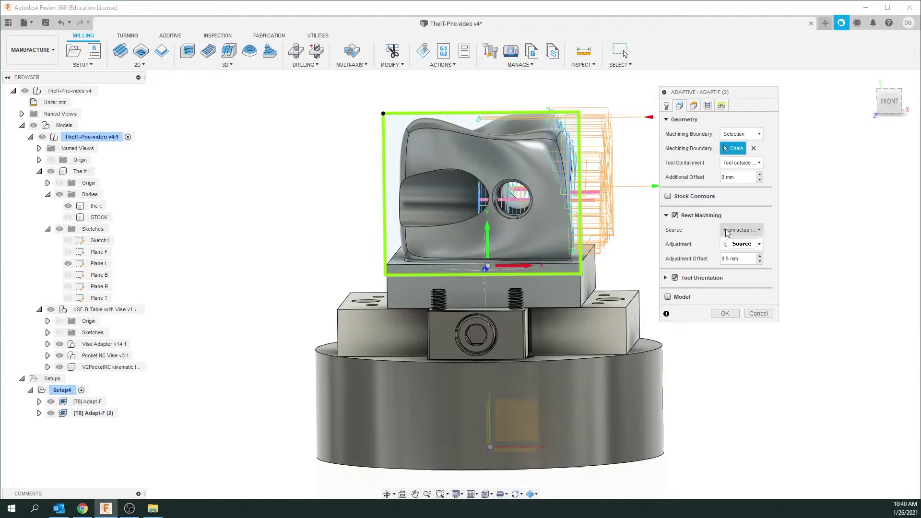
{"action": "left_click", "coordinate": [758, 232]}
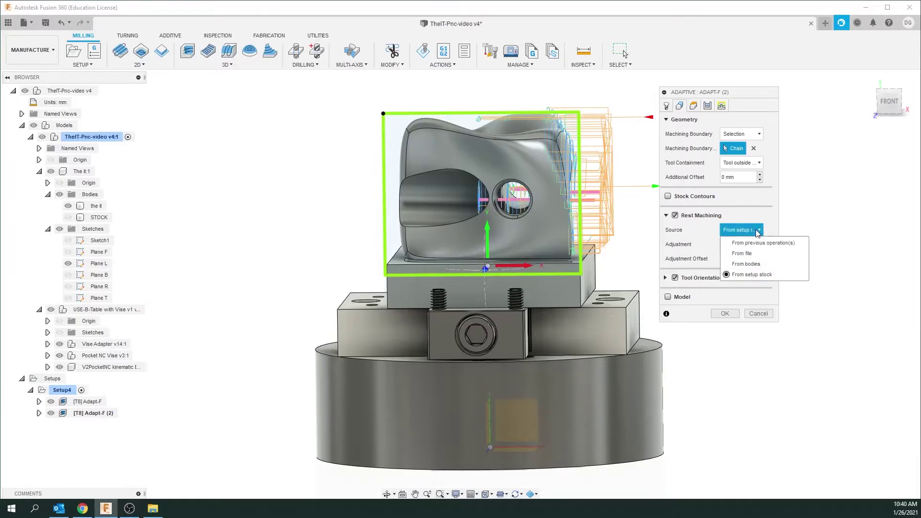
{"action": "left_click", "coordinate": [761, 243]}
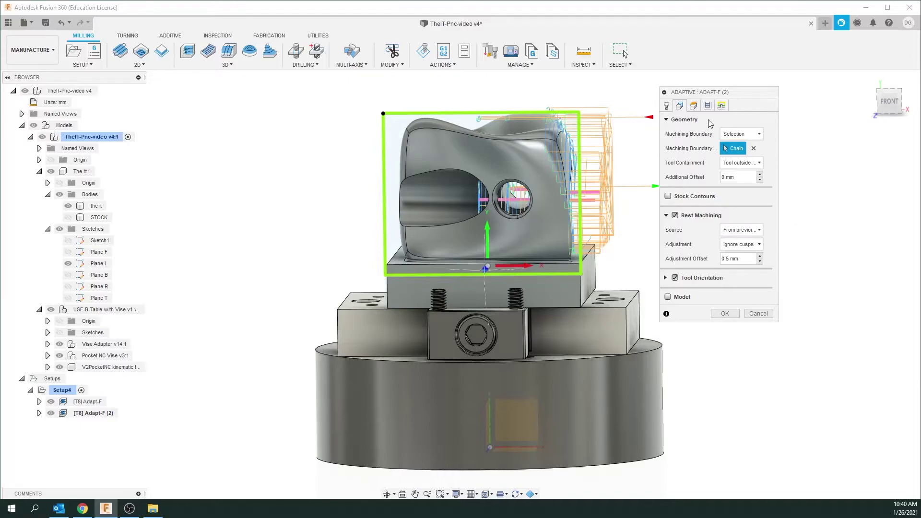
{"action": "left_click", "coordinate": [726, 313]}
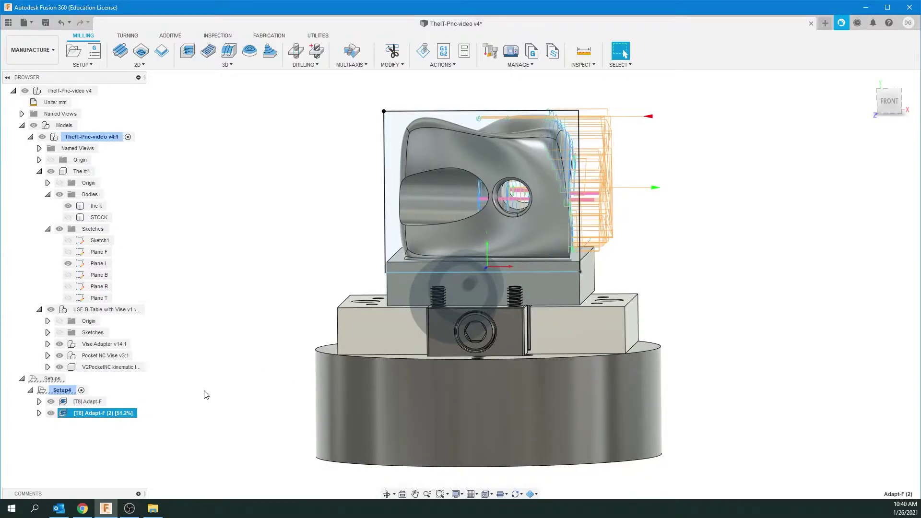
Rename the Adapt-F (2) operation in Setup4 as Adapt-L
{"action": "left_click", "coordinate": [39, 414]}
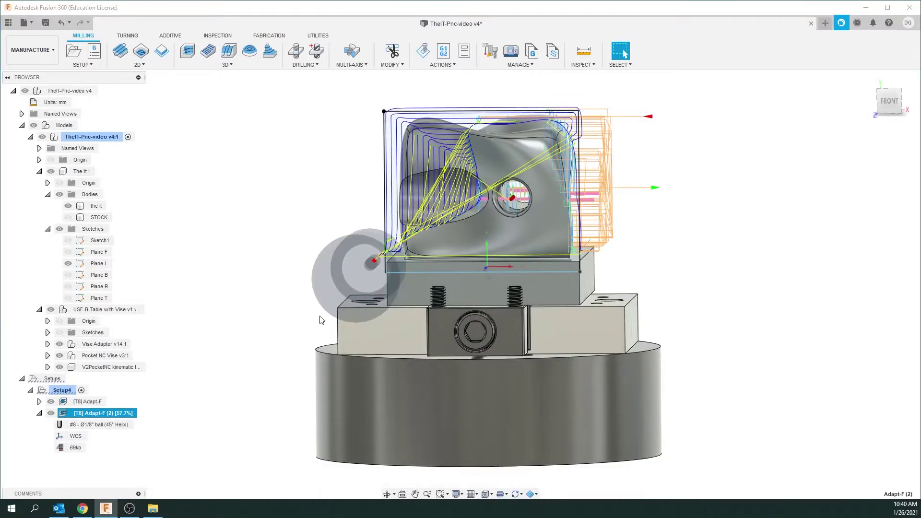
{"action": "middle_click_drag", "start_coordinate": [740, 148], "coordinate": [822, 215], "text": "shift"}
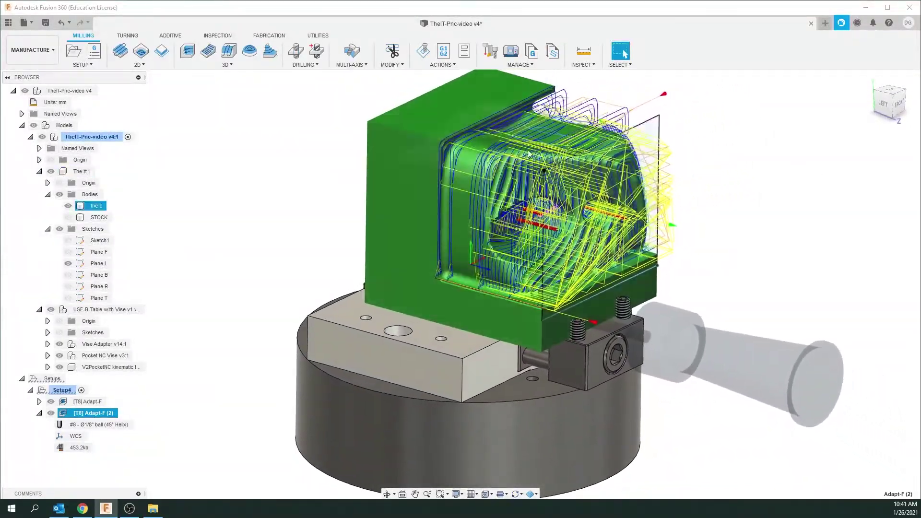
{"action": "left_click", "coordinate": [99, 415]}
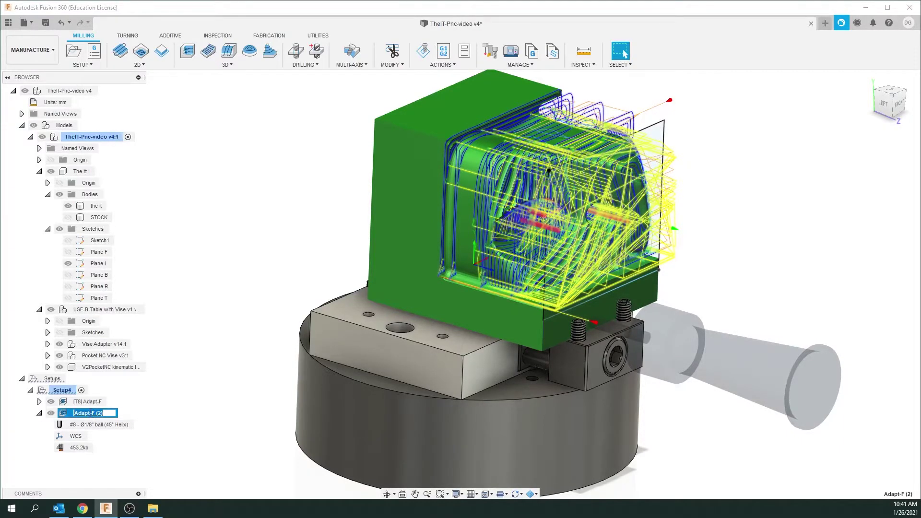
{"action": "left_click_drag", "start_coordinate": [91, 413], "coordinate": [132, 419]}
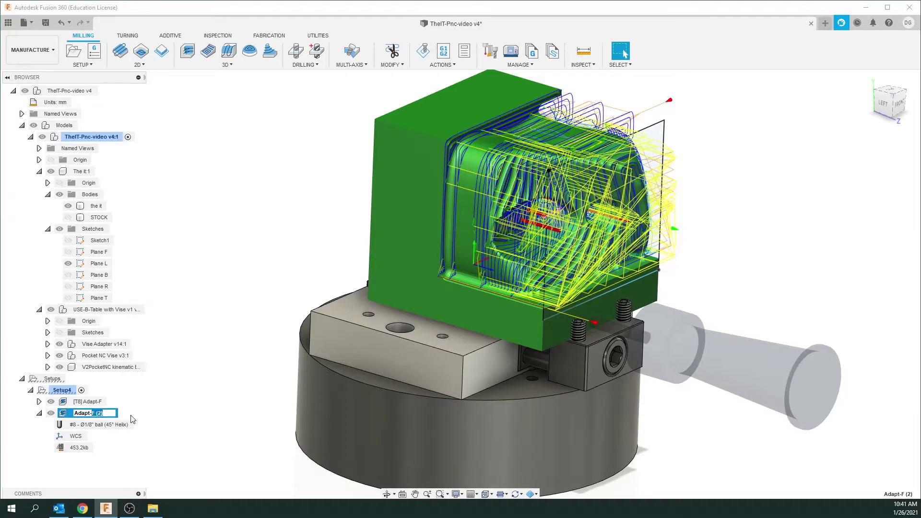
{"action": "type", "text": "L"}
{"action": "key", "text": "Return"}
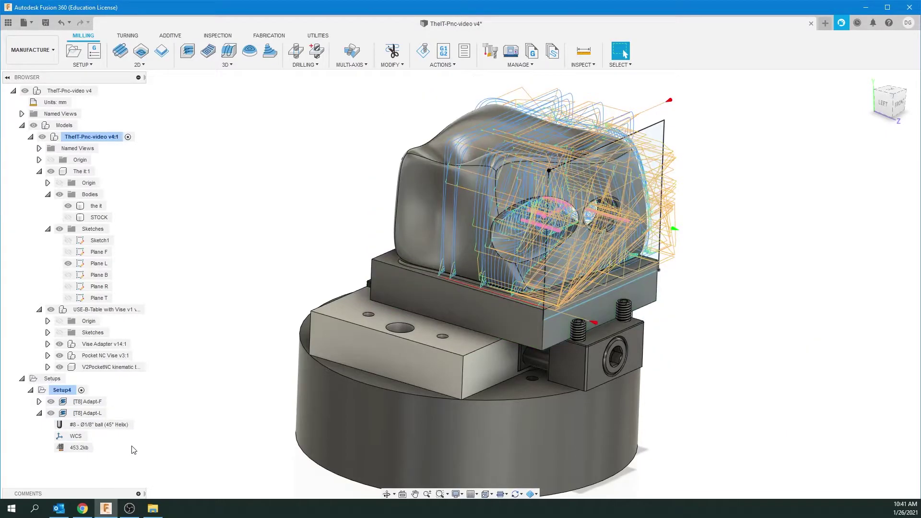
Examine the adaptive toolpaths around the part, covering the Adapt-L side and the combined operations for all five sides
{"action": "left_click", "coordinate": [83, 415]}
{"action": "middle_click_drag", "start_coordinate": [487, 368], "coordinate": [171, 390], "text": "shift"}
{"action": "left_click", "coordinate": [805, 233]}
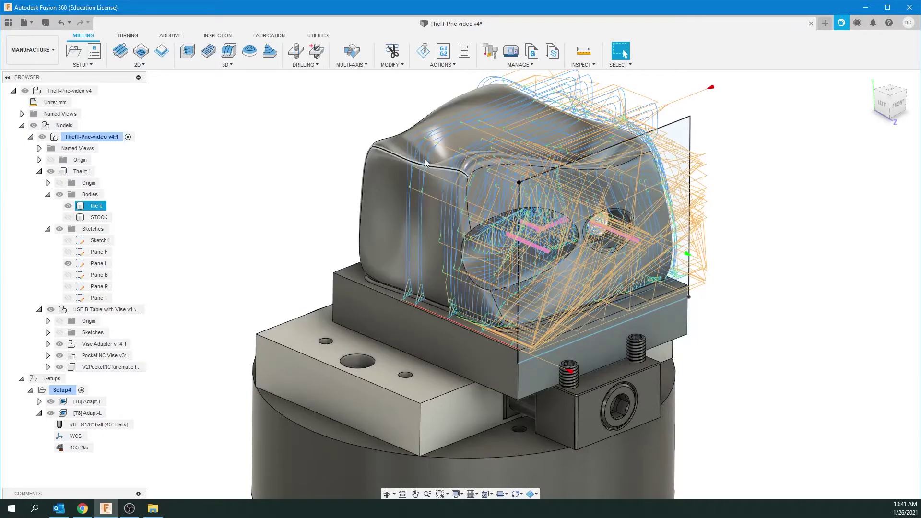
{"action": "middle_click_drag", "start_coordinate": [802, 210], "coordinate": [761, 299], "text": "shift"}
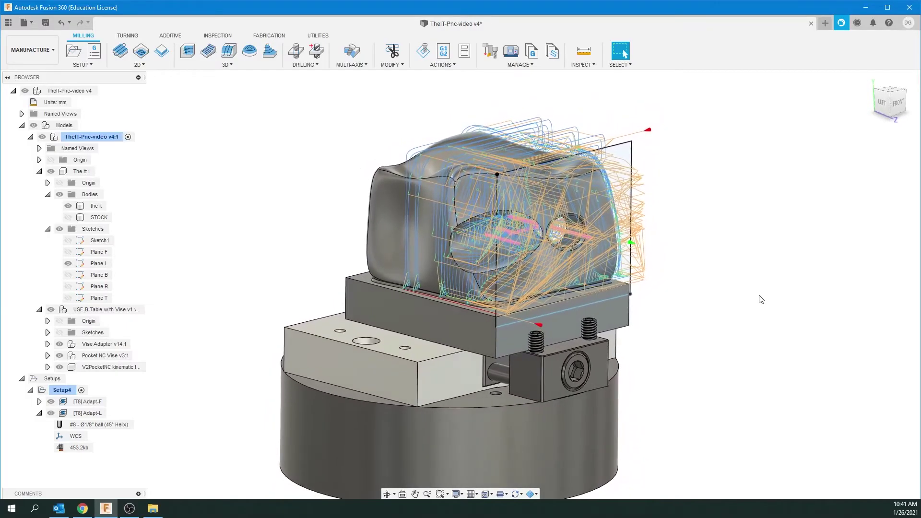
{"action": "scroll", "coordinate": [761, 299], "scroll_direction": "up", "scroll_amount": 2}
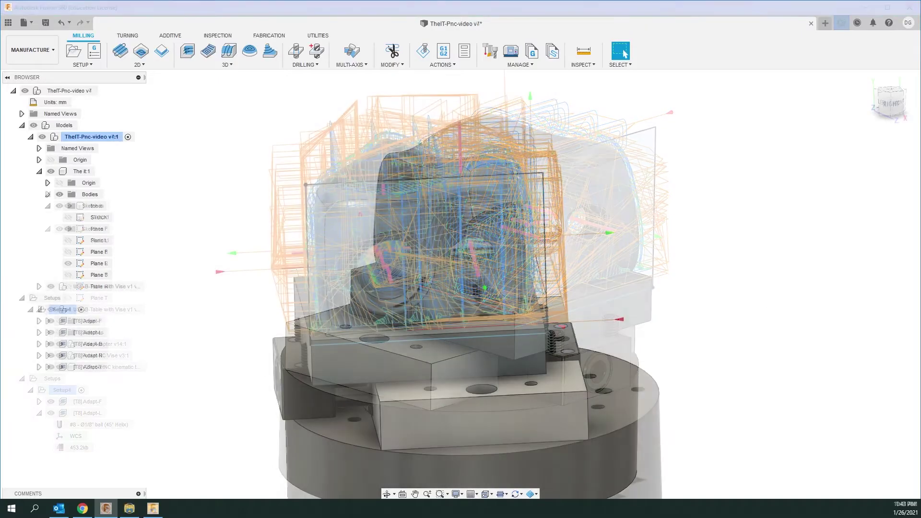
{"action": "left_click", "coordinate": [319, 188]}
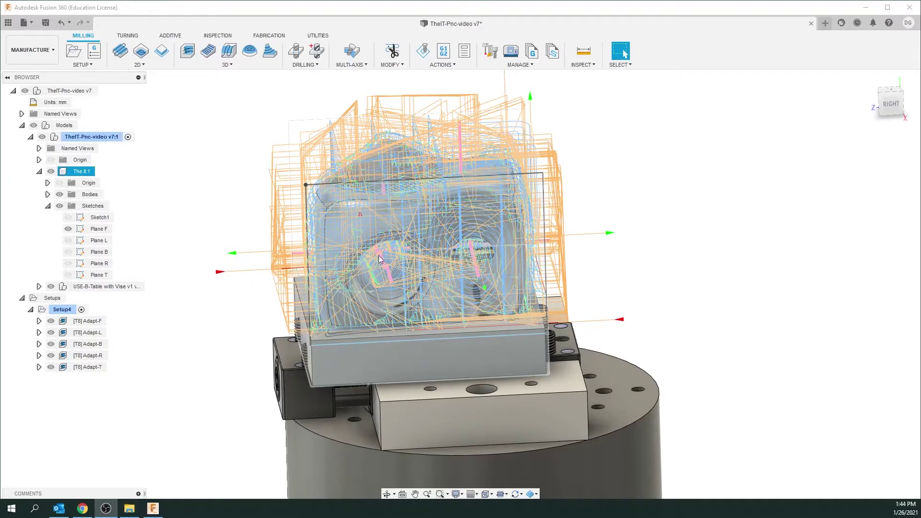
{"action": "left_click", "coordinate": [372, 302]}
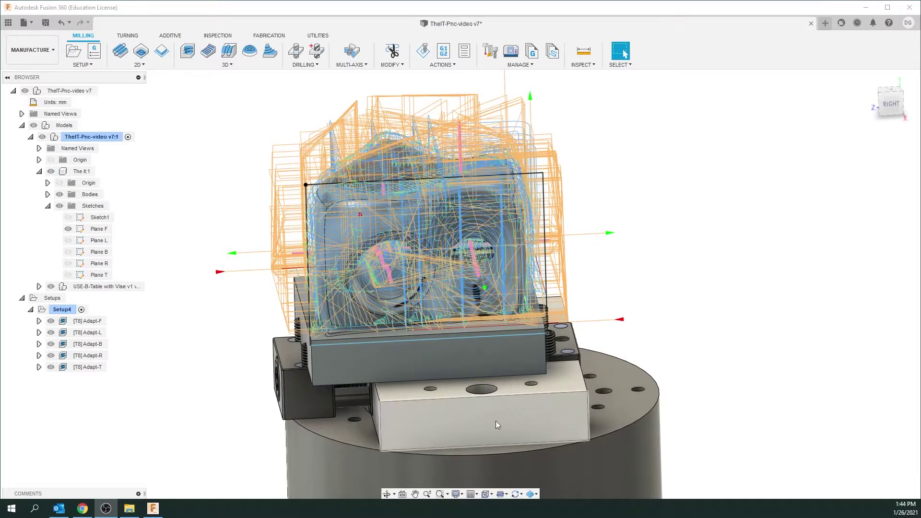
{"action": "left_click", "coordinate": [68, 229]}
{"action": "left_click", "coordinate": [68, 229]}
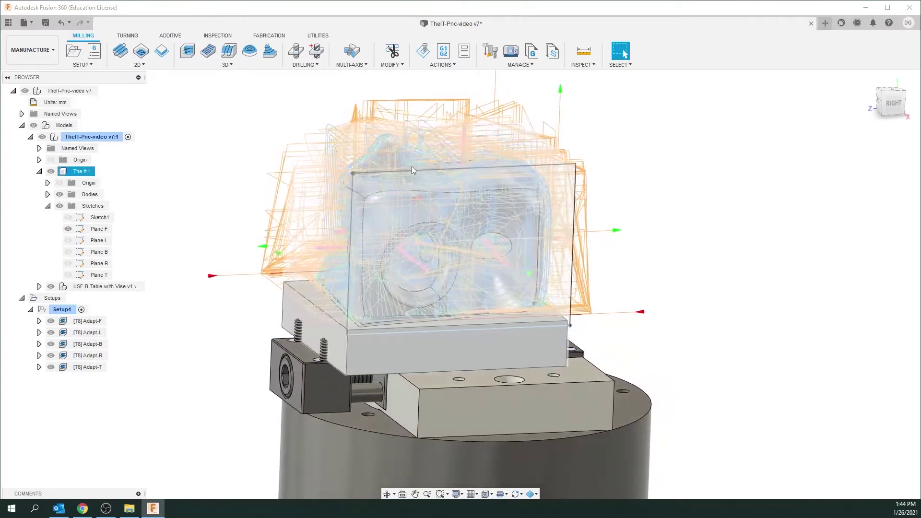
Hide the toolpaths of the Adapt-F, Adapt-L, Adapt-B, Adapt-R and Adapt-T operations in Setup4
{"action": "left_click", "coordinate": [54, 322]}
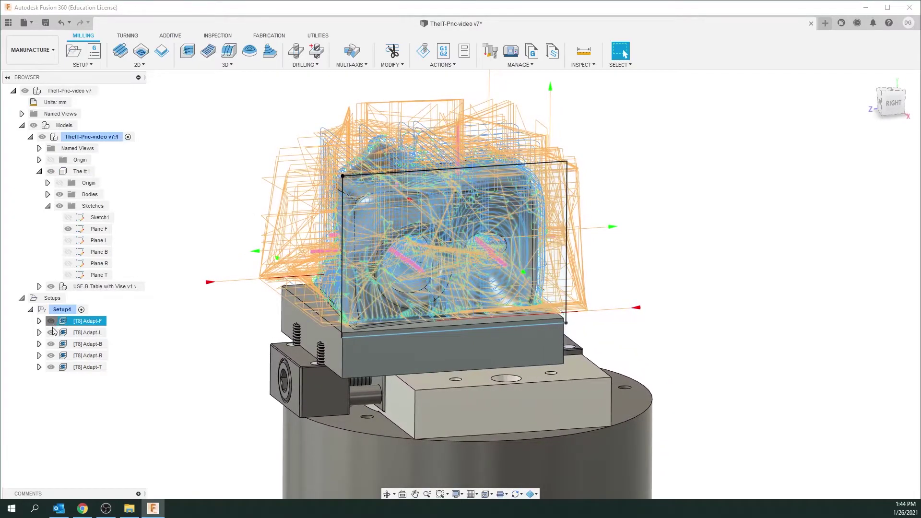
{"action": "left_click", "coordinate": [50, 321]}
{"action": "left_click", "coordinate": [51, 332]}
{"action": "left_click", "coordinate": [51, 344]}
{"action": "left_click", "coordinate": [50, 355]}
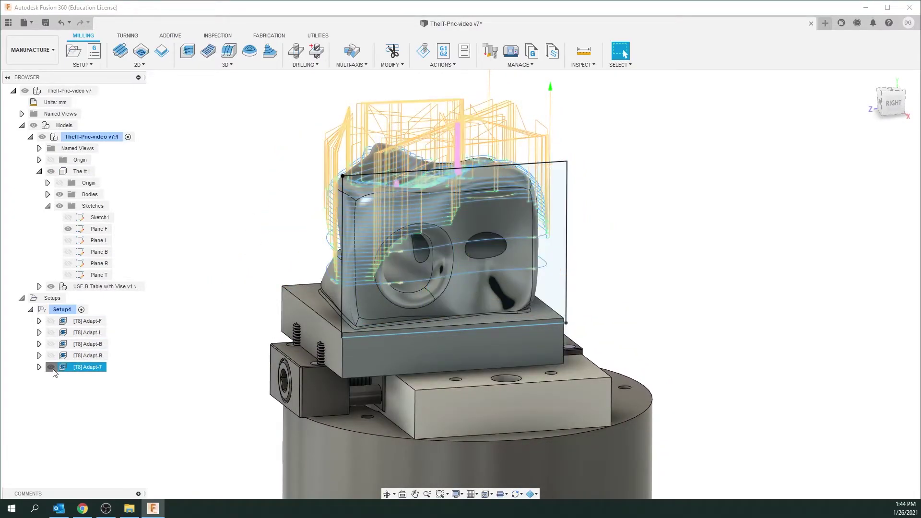
{"action": "left_click", "coordinate": [51, 367]}
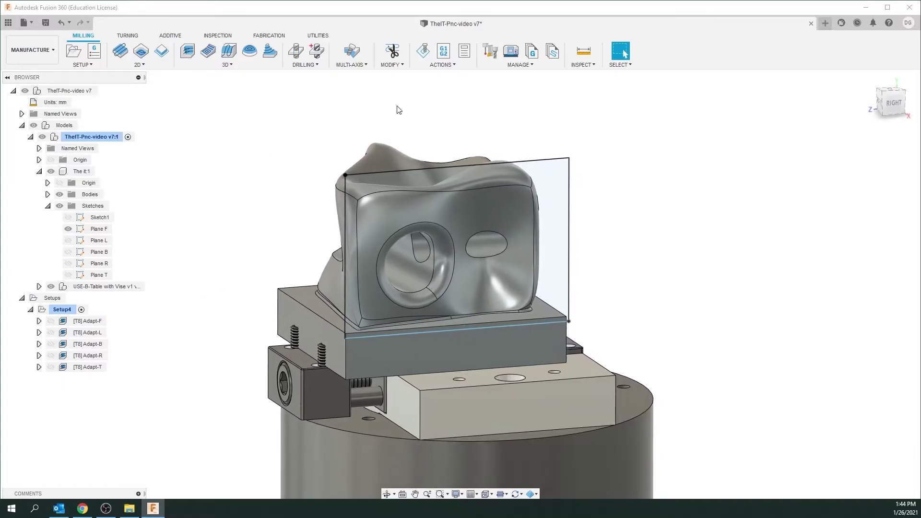
Create a Steep and Shallow operation with tool 11, the Ø0.031" L1" ball nose tapered mill from the Pocket NC Tool Library
{"action": "left_click", "coordinate": [228, 66]}
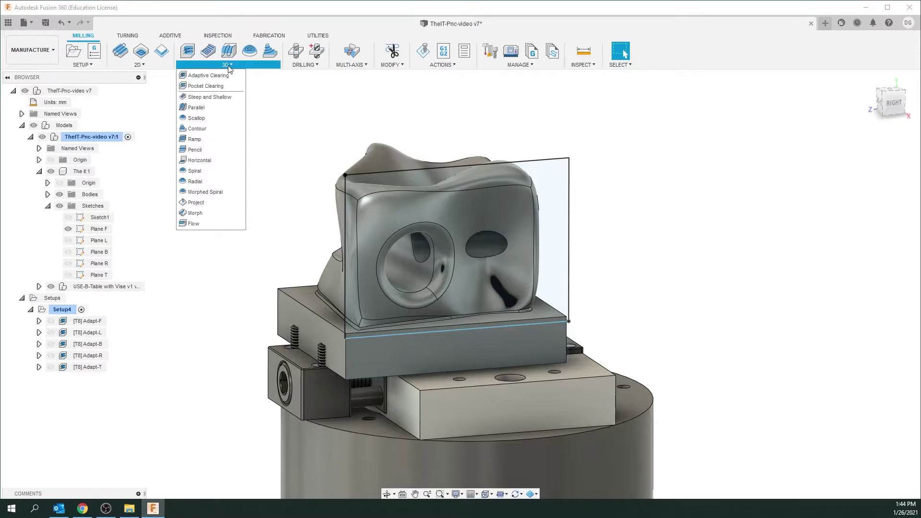
{"action": "left_click", "coordinate": [222, 104]}
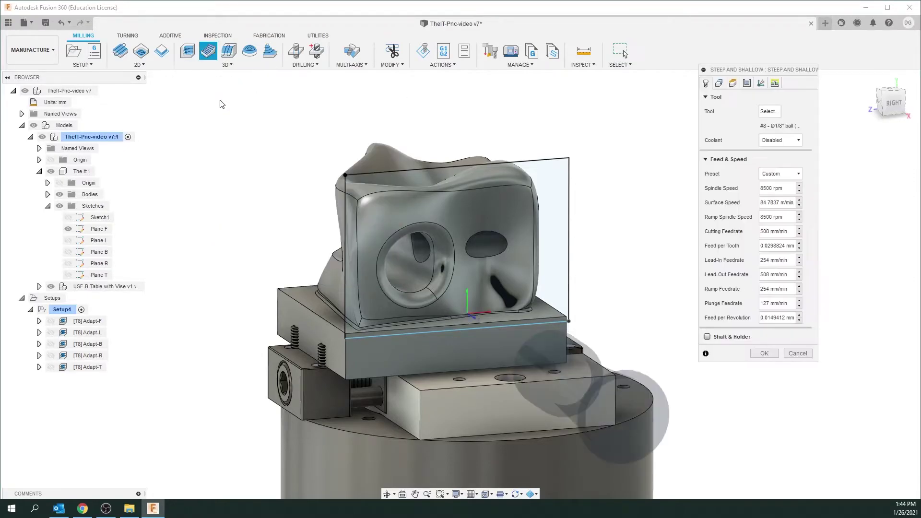
{"action": "left_click_drag", "start_coordinate": [755, 82], "coordinate": [700, 100]}
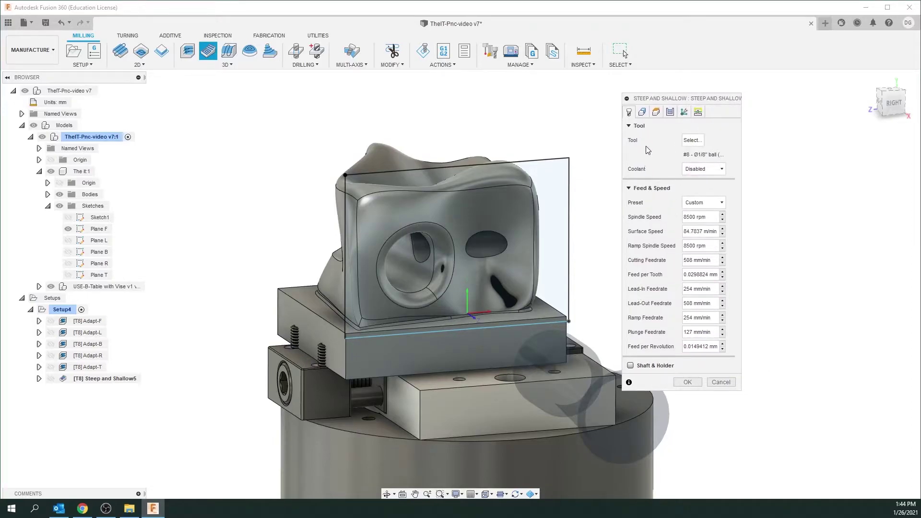
{"action": "left_click", "coordinate": [693, 140]}
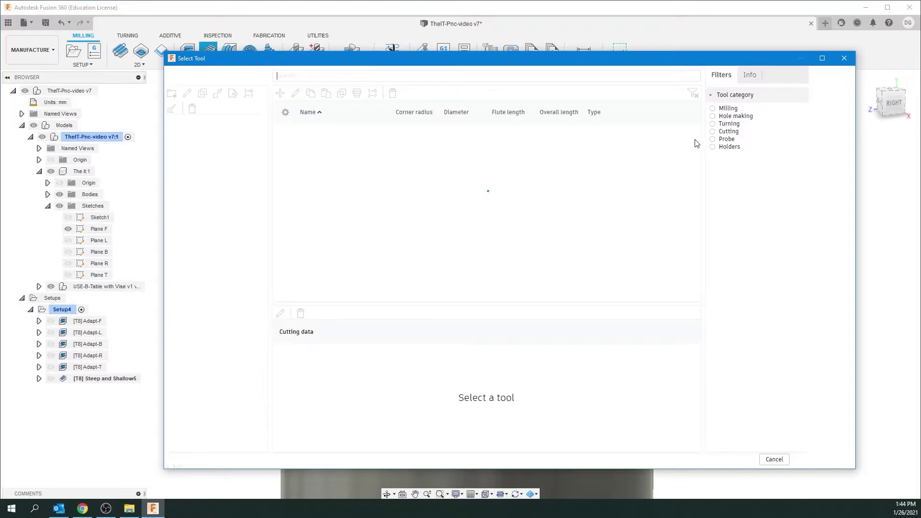
{"action": "left_click", "coordinate": [217, 201]}
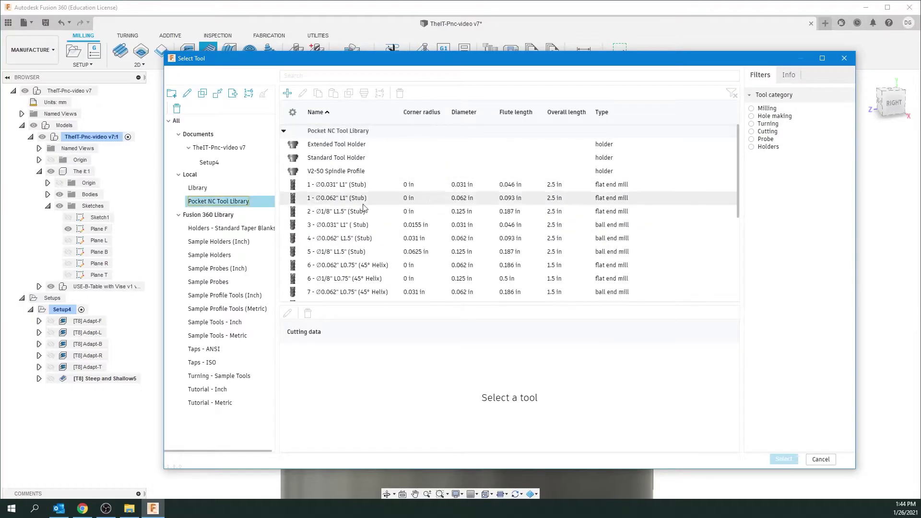
{"action": "left_click_drag", "start_coordinate": [737, 186], "coordinate": [738, 249]}
{"action": "left_click", "coordinate": [365, 239]}
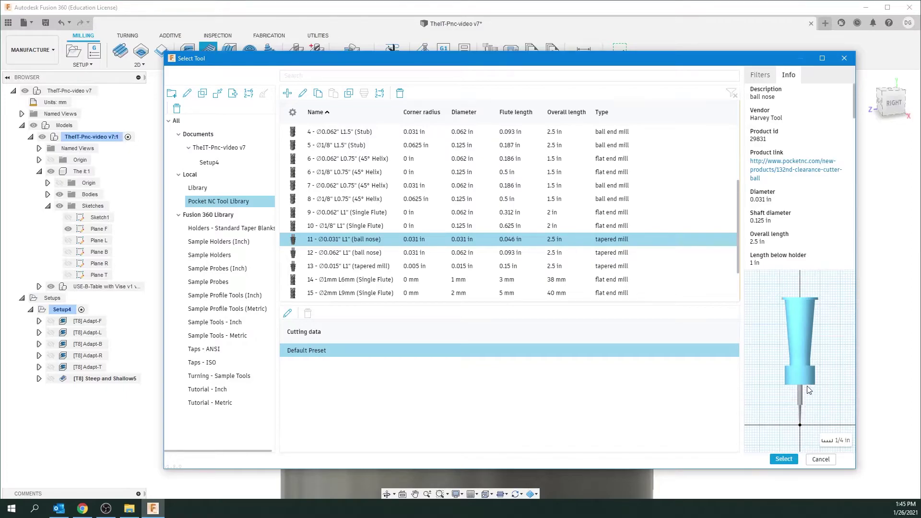
{"action": "left_click", "coordinate": [786, 461]}
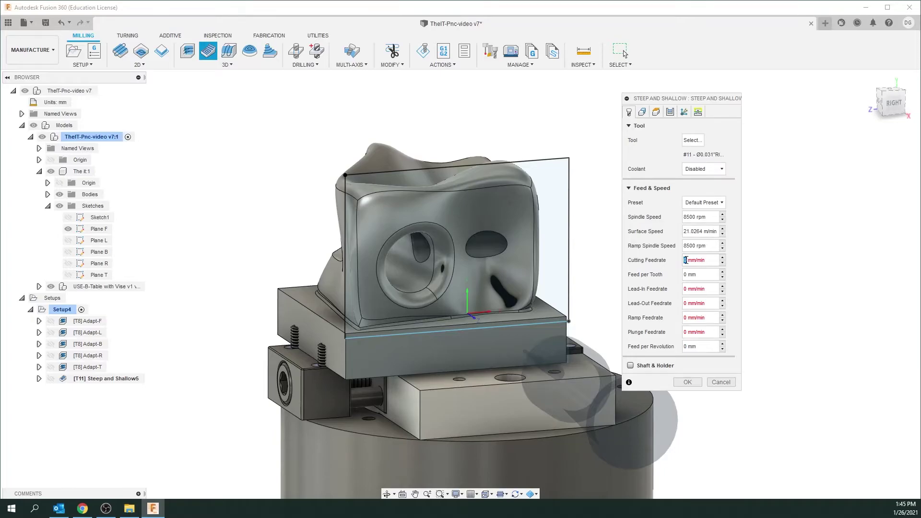
Set the operation's cutting feedrate to 508 mm/min, lead-in and ramp feedrates to 254 mm/min, and plunge feedrate to 127 mm/min
{"action": "type", "text": "08"}
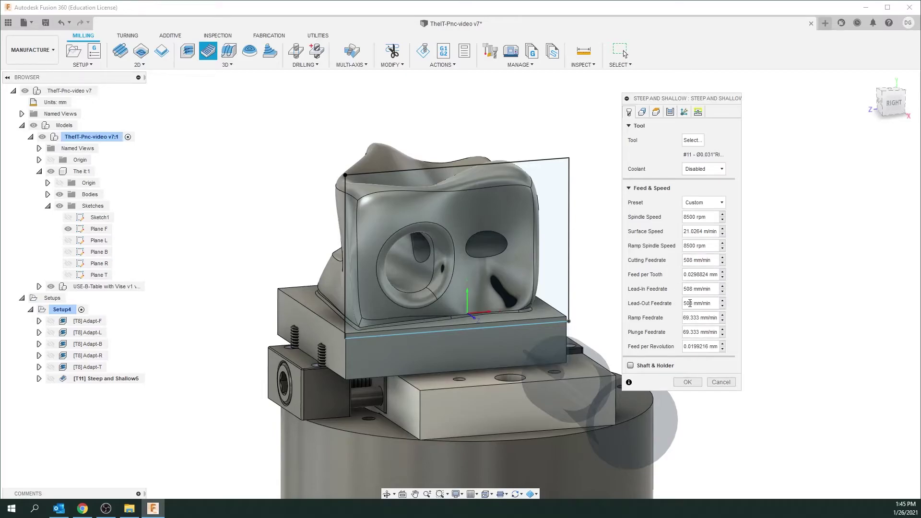
{"action": "left_click_drag", "start_coordinate": [692, 289], "coordinate": [682, 288]}
{"action": "type", "text": "254"}
{"action": "left_click_drag", "start_coordinate": [700, 318], "coordinate": [674, 320]}
{"action": "type", "text": "254"}
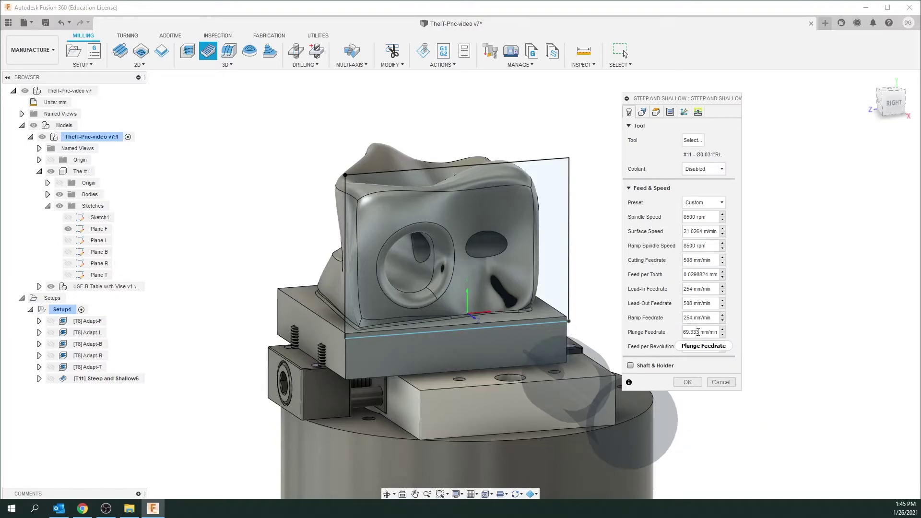
{"action": "double_click", "coordinate": [700, 331]}
{"action": "type", "text": "127"}
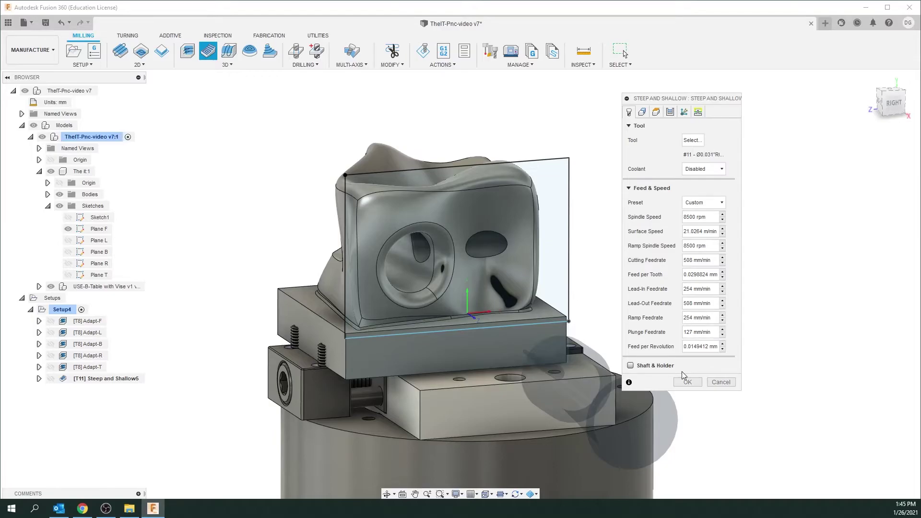
Enable tool orientation, taking the Z axis from the stock block's side face below Plane F and the X axis from the vise jaw's end face
{"action": "left_click", "coordinate": [643, 113]}
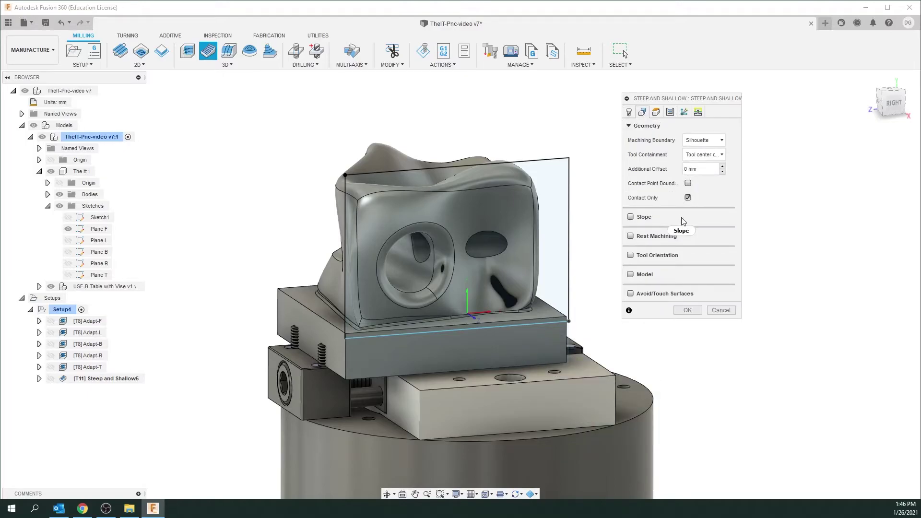
{"action": "mouse_move", "coordinate": [683, 221]}
{"action": "left_click", "coordinate": [630, 256]}
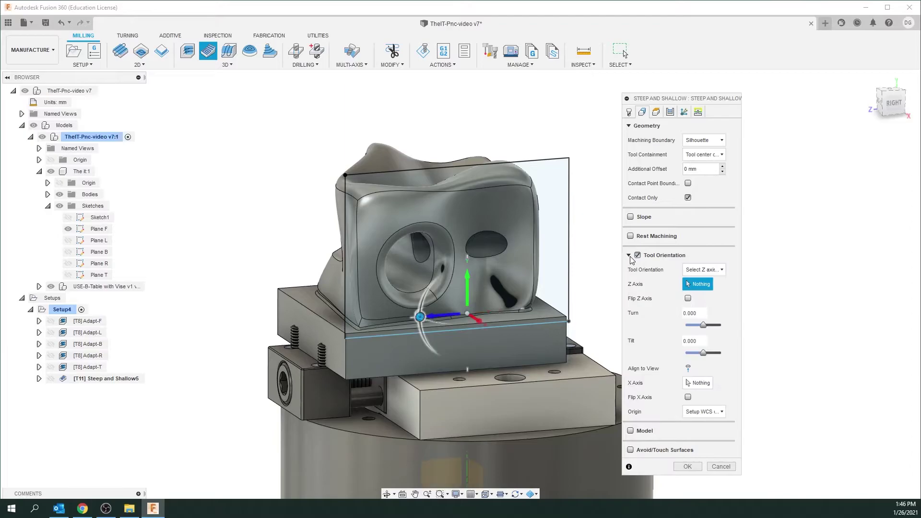
{"action": "middle_click_drag", "start_coordinate": [501, 346], "coordinate": [565, 298], "text": "shift"}
{"action": "left_click", "coordinate": [520, 333]}
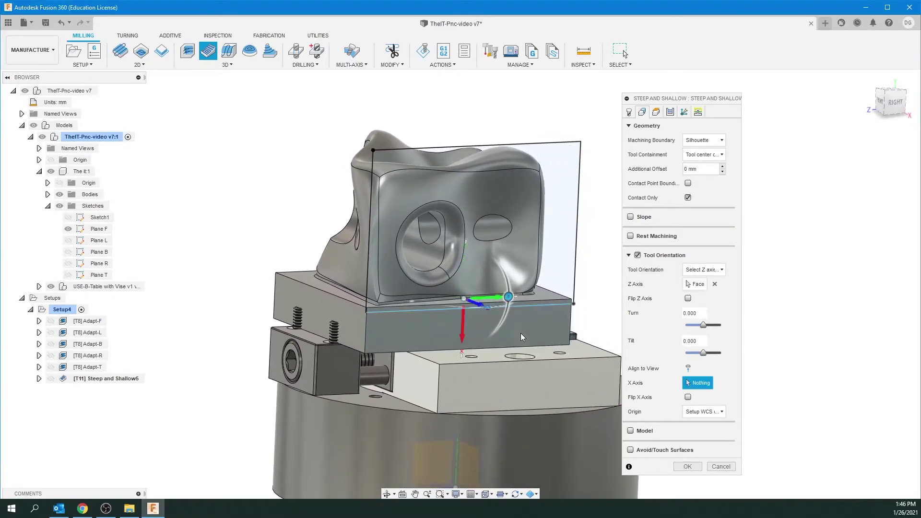
{"action": "middle_click_drag", "start_coordinate": [471, 306], "coordinate": [524, 295], "text": "shift"}
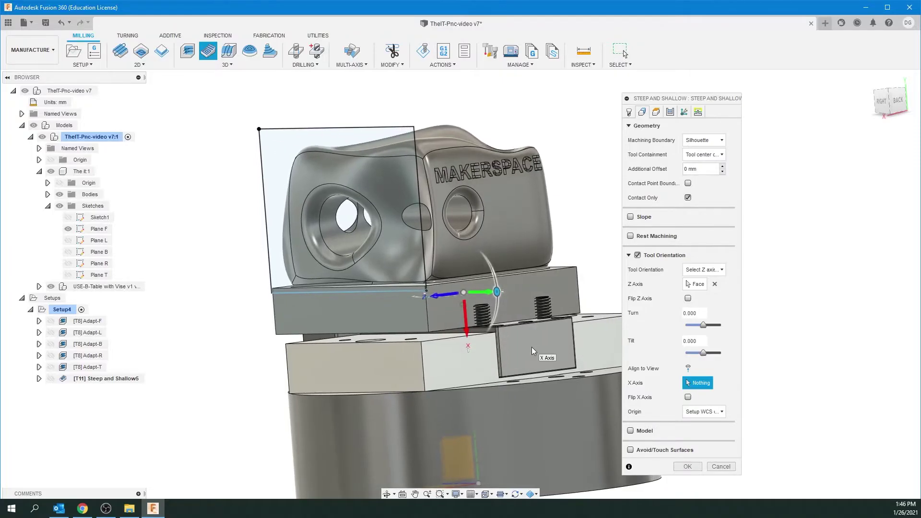
{"action": "left_click", "coordinate": [532, 347]}
{"action": "middle_click_drag", "start_coordinate": [531, 346], "coordinate": [720, 341], "text": "shift"}
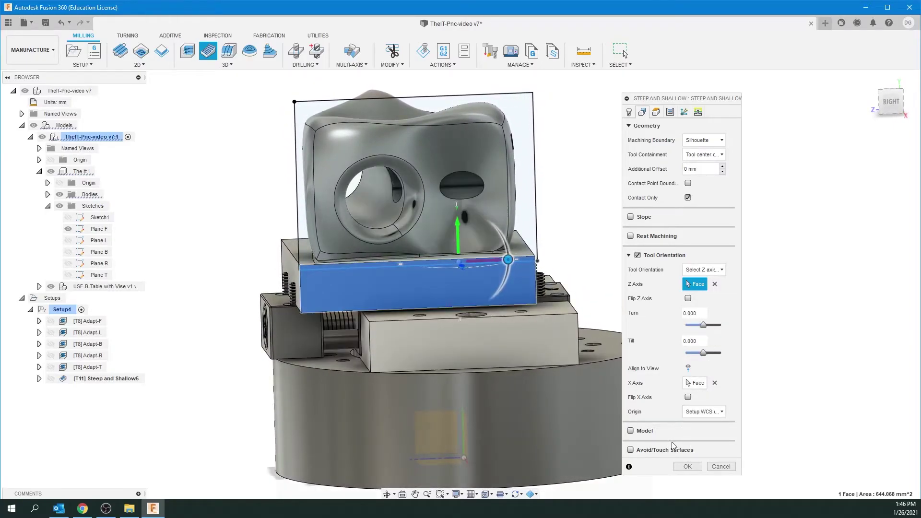
Enable rest machining from previous operations with the adjustment set to Use as computed
{"action": "left_click", "coordinate": [630, 236]}
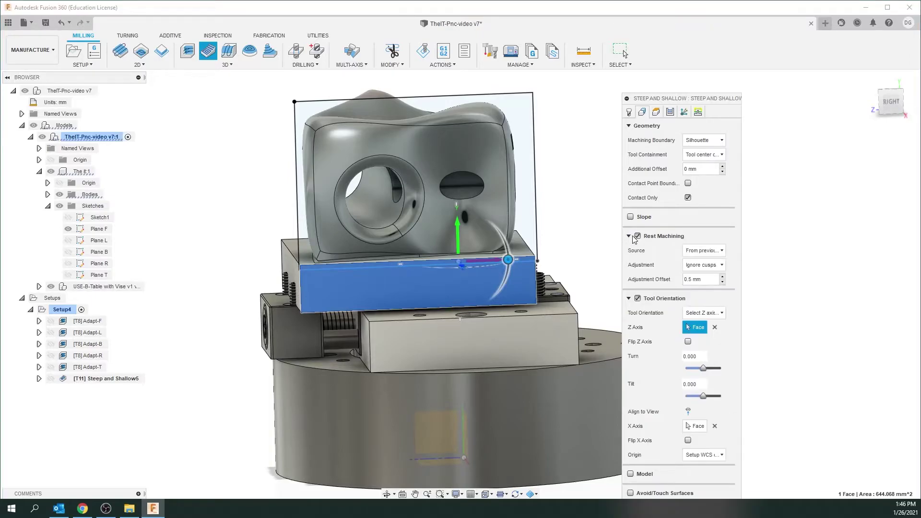
{"action": "left_click", "coordinate": [715, 253]}
{"action": "left_click", "coordinate": [724, 264]}
{"action": "left_click", "coordinate": [720, 266]}
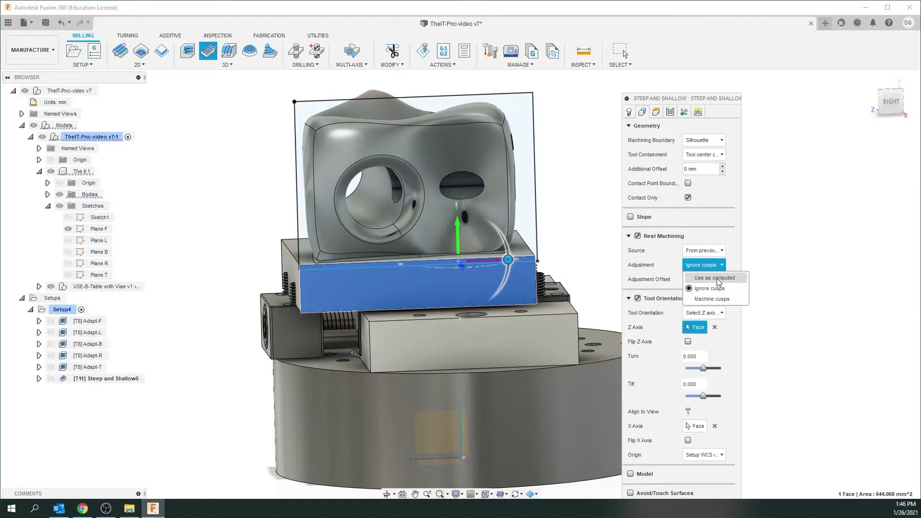
{"action": "left_click", "coordinate": [717, 279]}
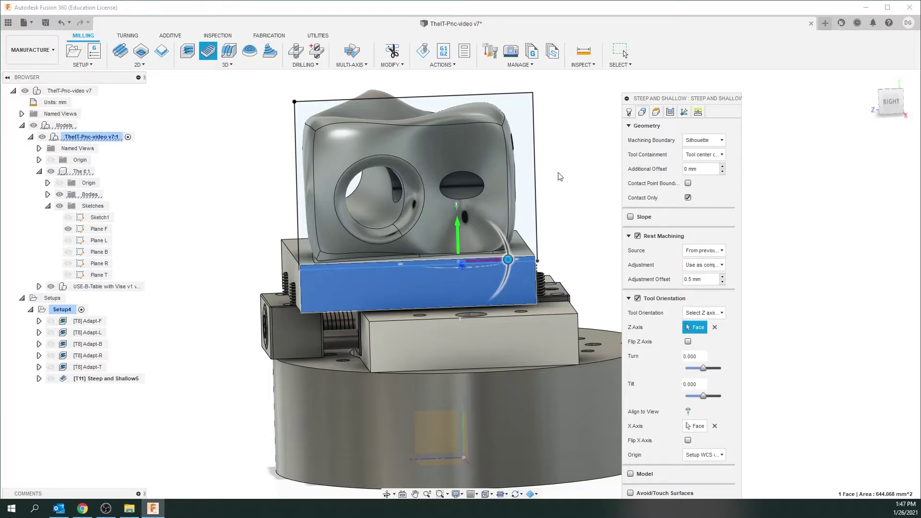
Limit the machining boundary to the Plane F sketch rectangle as a selection and turn off Contact Only
{"action": "left_click", "coordinate": [721, 142]}
{"action": "left_click", "coordinate": [705, 174]}
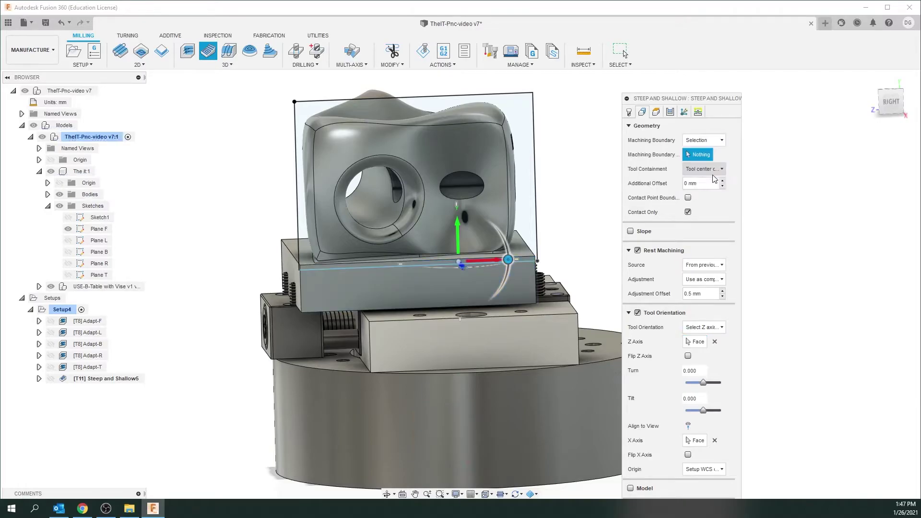
{"action": "left_click", "coordinate": [528, 93]}
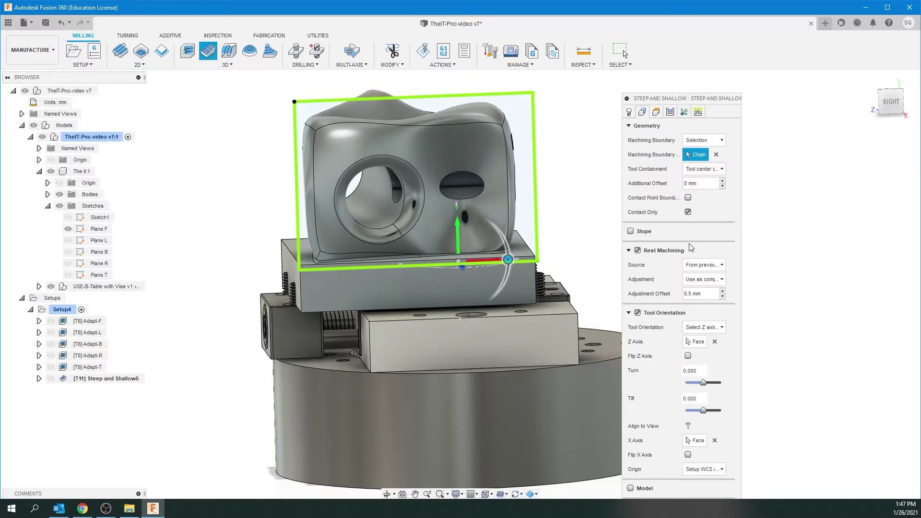
{"action": "left_click", "coordinate": [688, 213]}
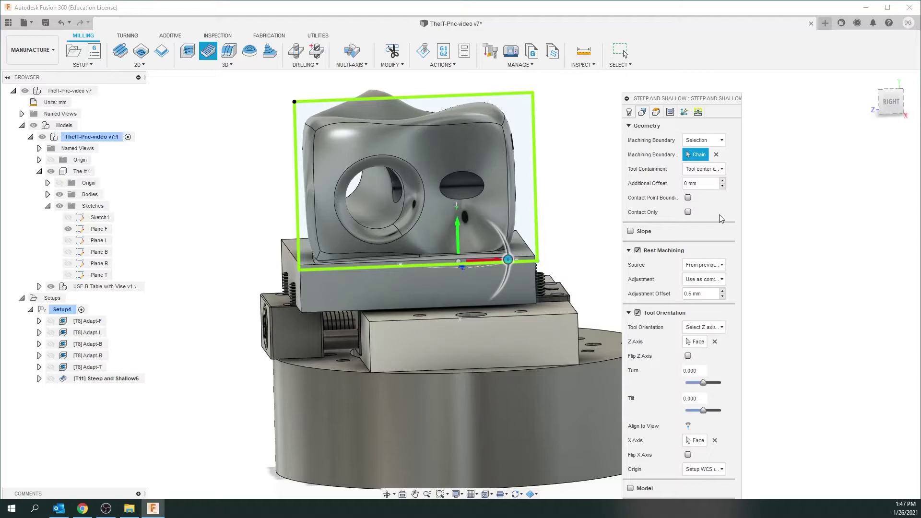
Shift the bottom height plane freehand relative to the tool shaft guide, to about 8.36 mm from the model bottom
{"action": "left_click", "coordinate": [656, 112]}
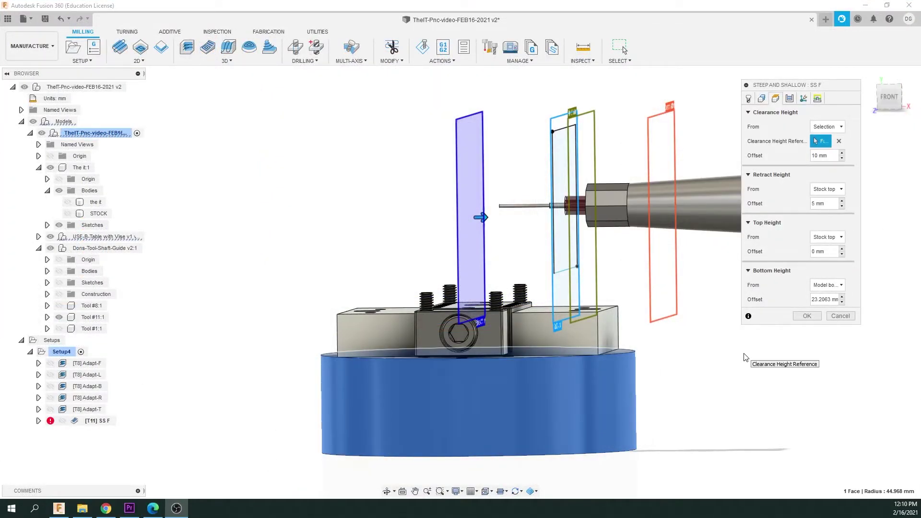
{"action": "middle_click_drag", "start_coordinate": [743, 354], "coordinate": [430, 218], "text": "shift"}
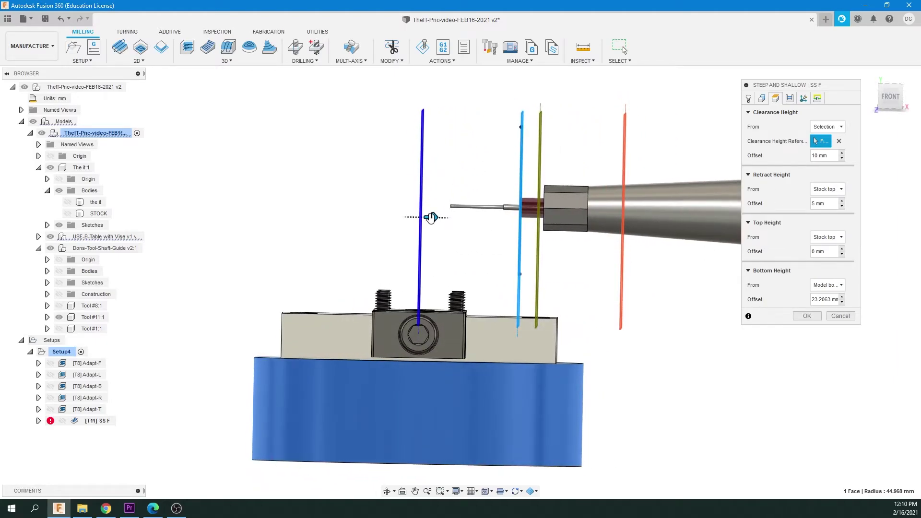
{"action": "left_click", "coordinate": [893, 96]}
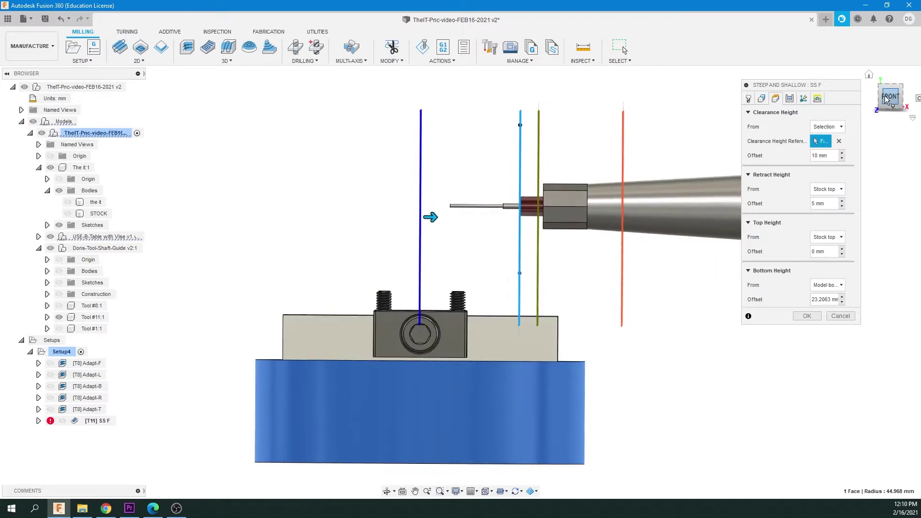
{"action": "left_click_drag", "start_coordinate": [432, 219], "coordinate": [463, 223]}
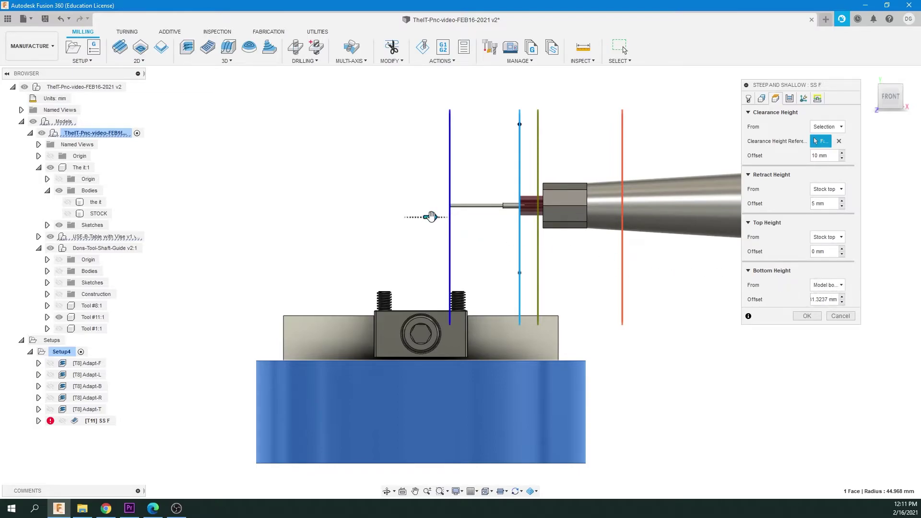
{"action": "left_click_drag", "start_coordinate": [427, 216], "coordinate": [383, 223]}
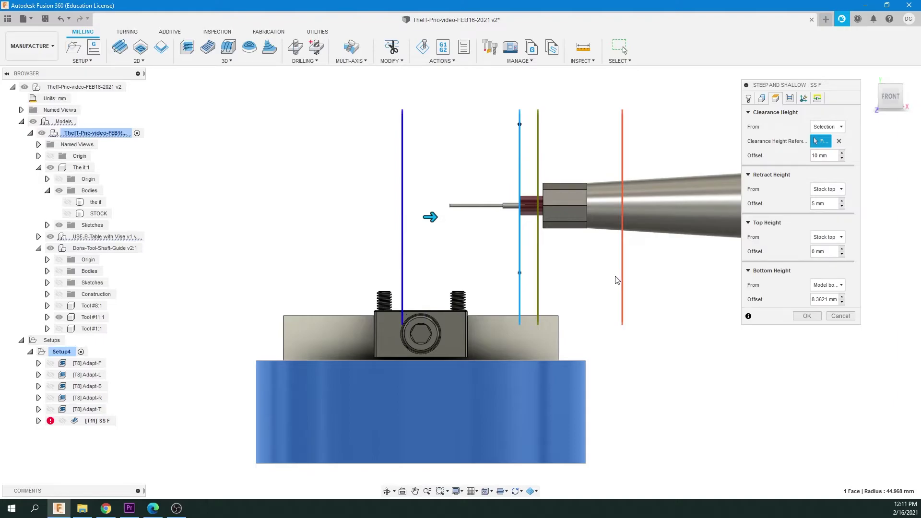
Reference the SS F operation's bottom height from the stock top with an offset of -.75" and accept the settings
{"action": "left_click", "coordinate": [826, 285]}
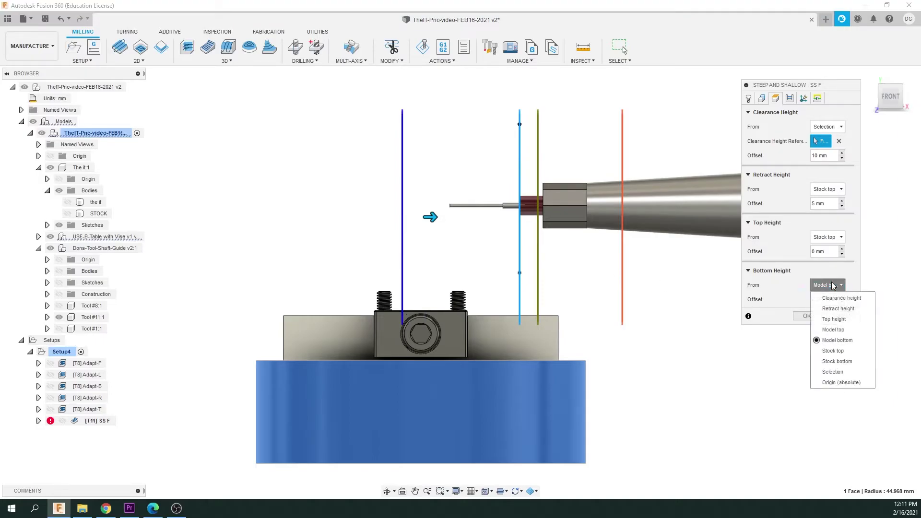
{"action": "left_click", "coordinate": [844, 352]}
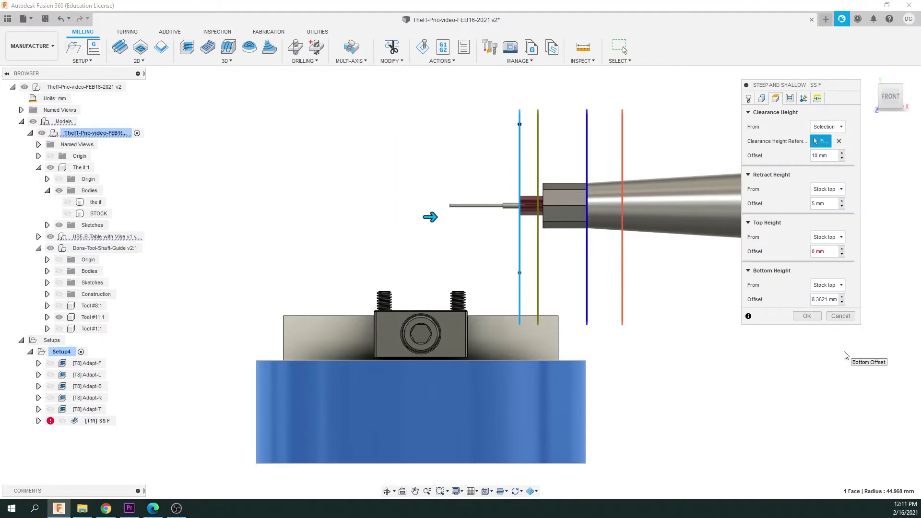
{"action": "left_click", "coordinate": [833, 299]}
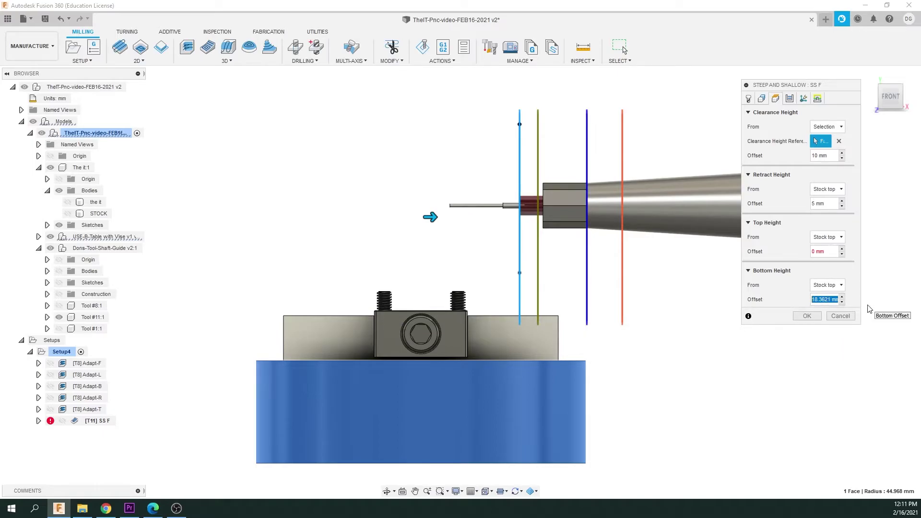
{"action": "key", "text": "BackSpace"}
{"action": "type", "text": ".75"}
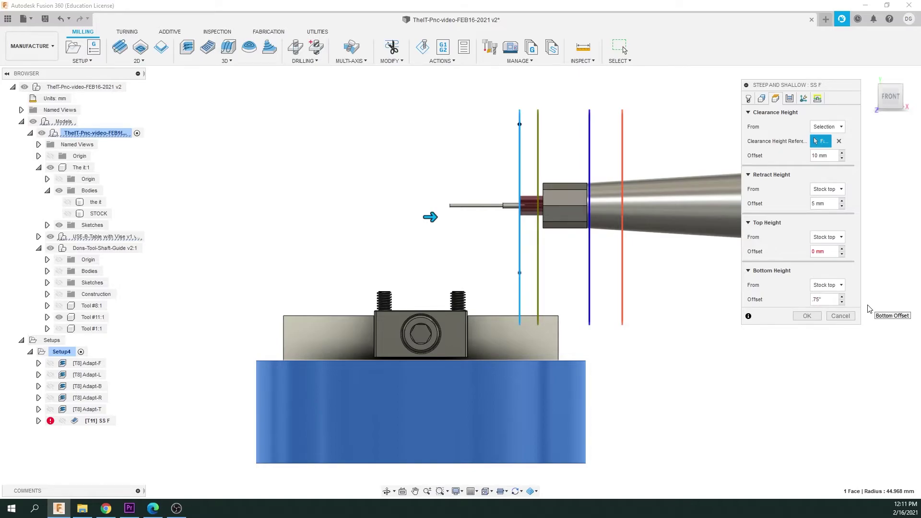
{"action": "left_click", "coordinate": [812, 300]}
{"action": "type", "text": "-"}
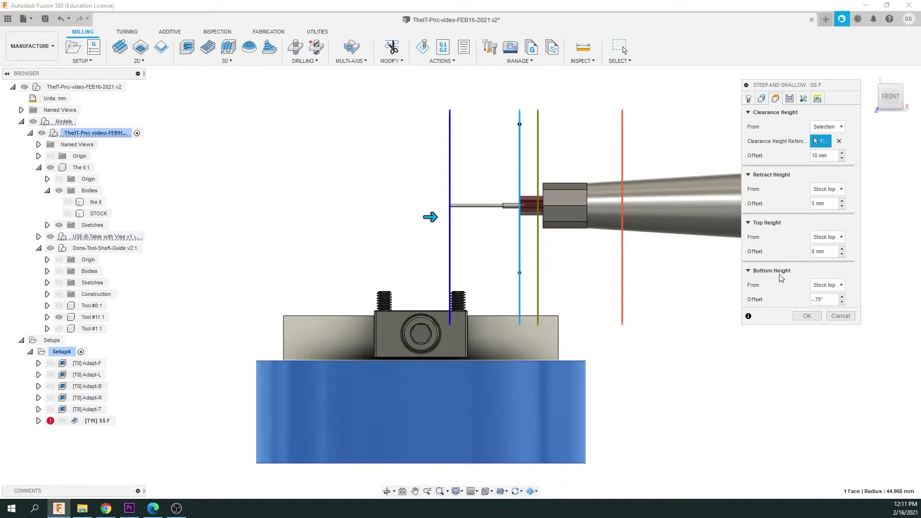
{"action": "left_click", "coordinate": [806, 315]}
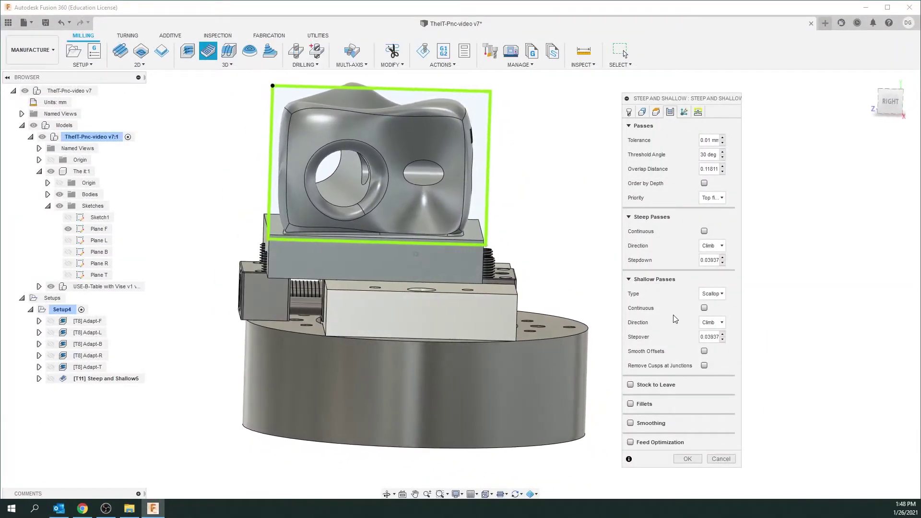
Enable Stock to Leave for the Steep and Shallow passes and set both radial and axial values to 0 mm
{"action": "left_click", "coordinate": [630, 385]}
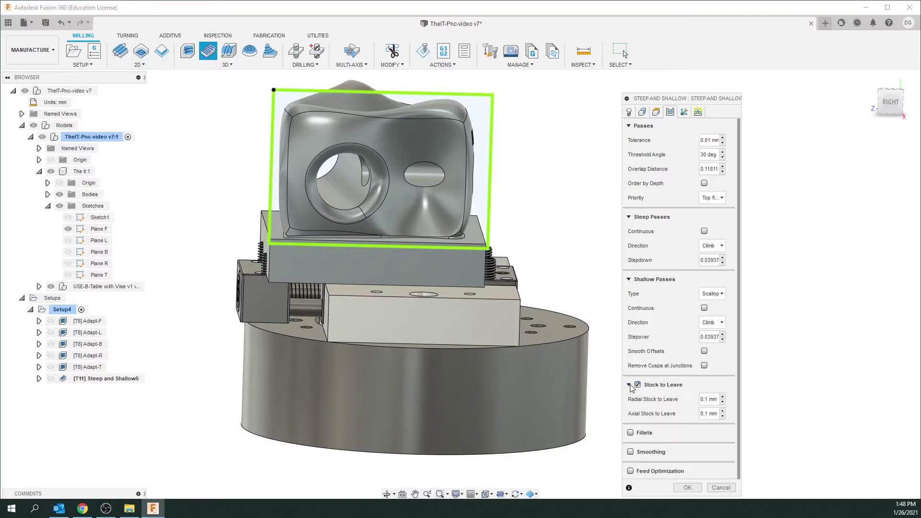
{"action": "mouse_move", "coordinate": [706, 399]}
{"action": "left_mouse_down"}
{"action": "mouse_move", "coordinate": [678, 400]}
{"action": "mouse_move", "coordinate": [704, 397]}
{"action": "left_mouse_up"}
{"action": "type", "text": "0"}
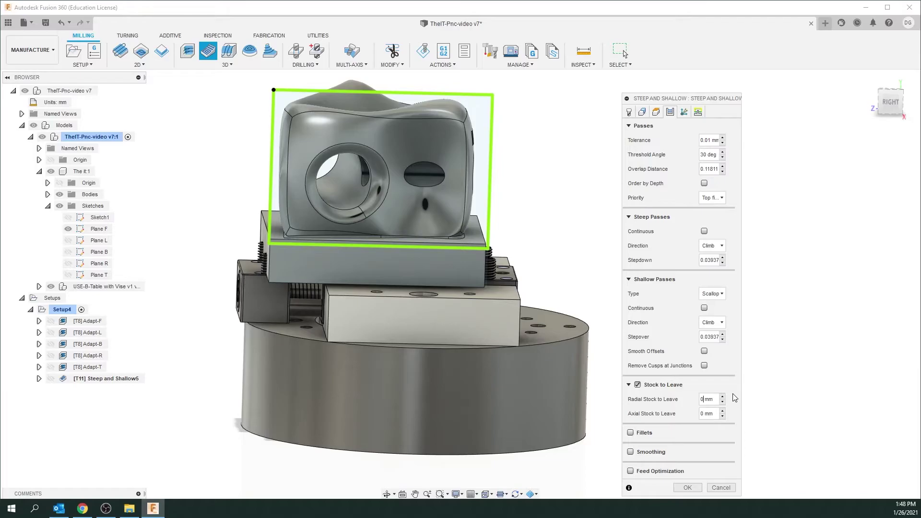
{"action": "left_click_drag", "start_coordinate": [694, 99], "coordinate": [712, 79]}
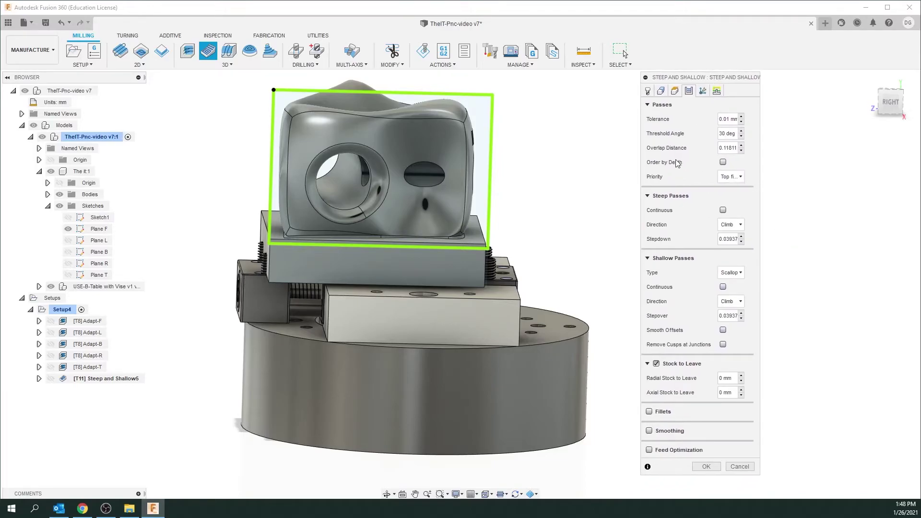
Enable Collision Avoidance on the tool axis, set the retraction policy to Minimum retraction, and accept the Steep and Shallow operation
{"action": "left_click", "coordinate": [702, 91]}
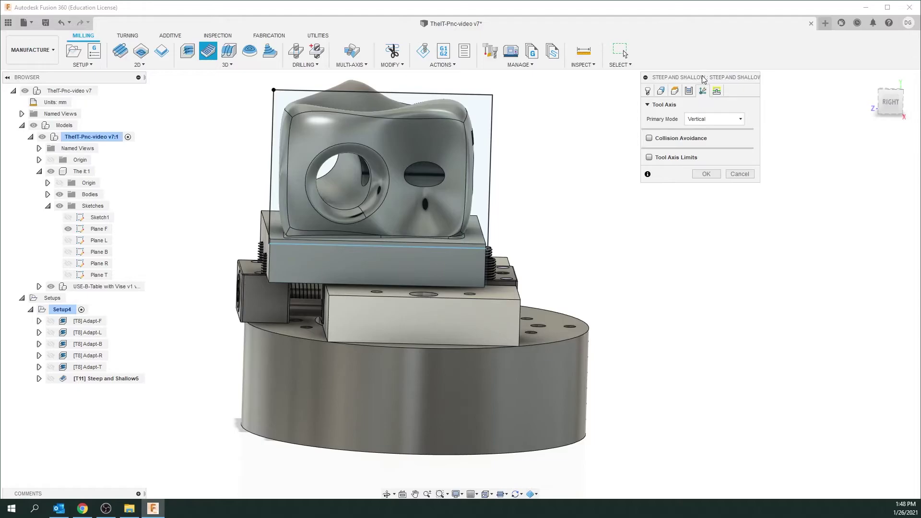
{"action": "left_click_drag", "start_coordinate": [698, 77], "coordinate": [688, 108]}
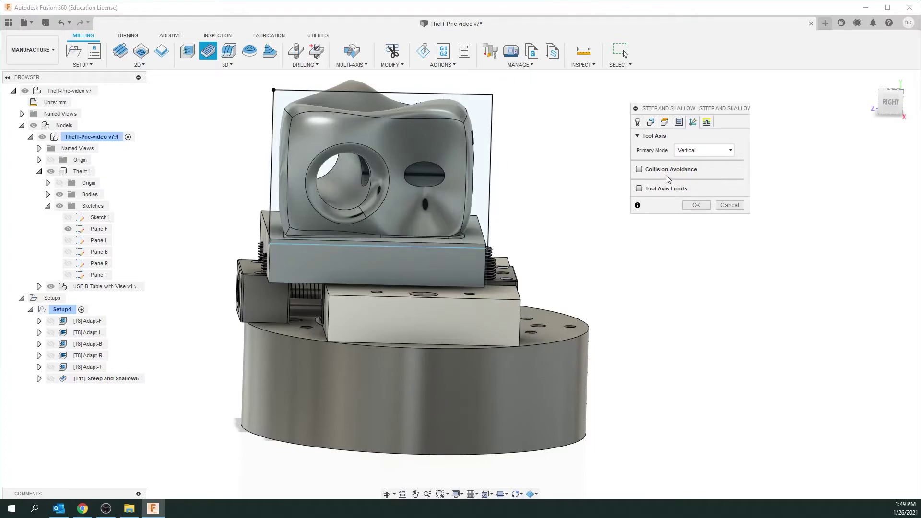
{"action": "left_click", "coordinate": [638, 169]}
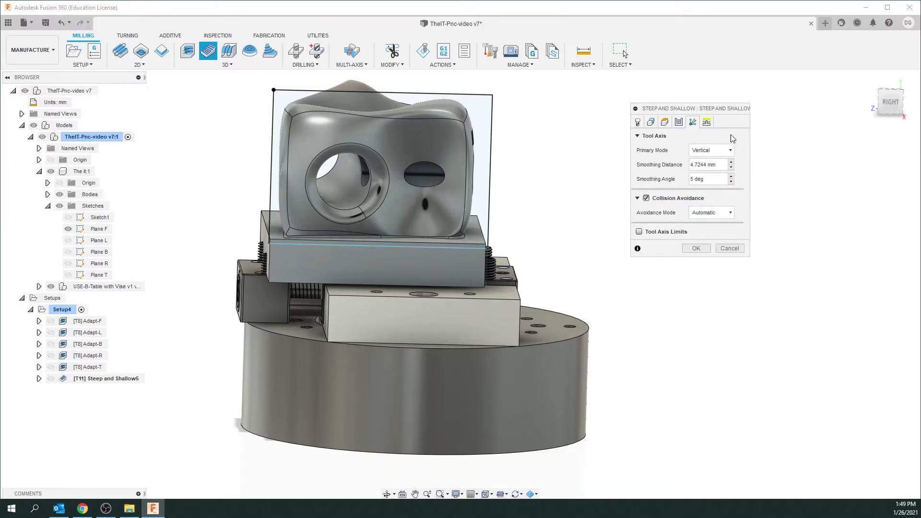
{"action": "left_click", "coordinate": [706, 123]}
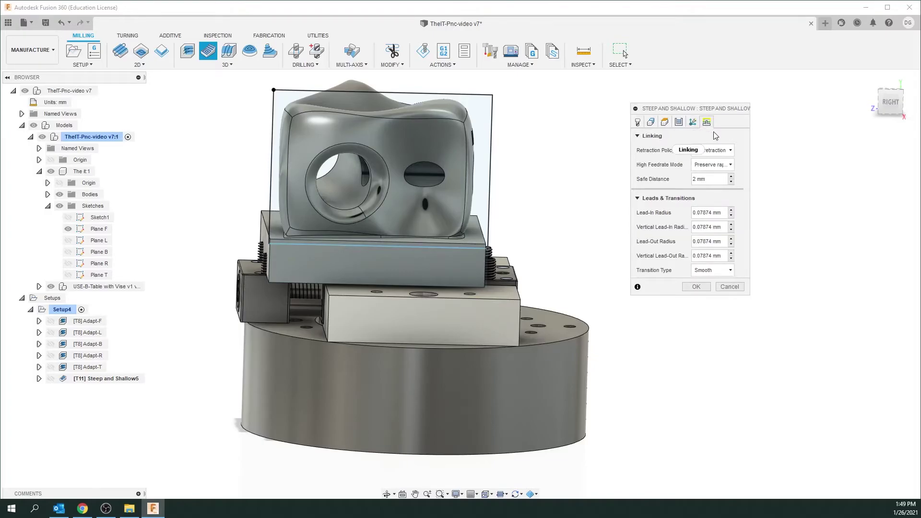
{"action": "left_click", "coordinate": [731, 150]}
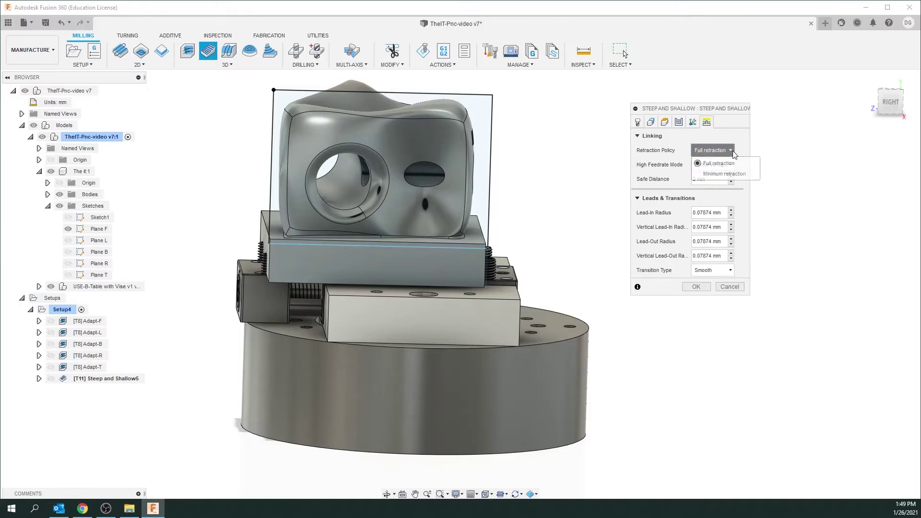
{"action": "left_click", "coordinate": [733, 174]}
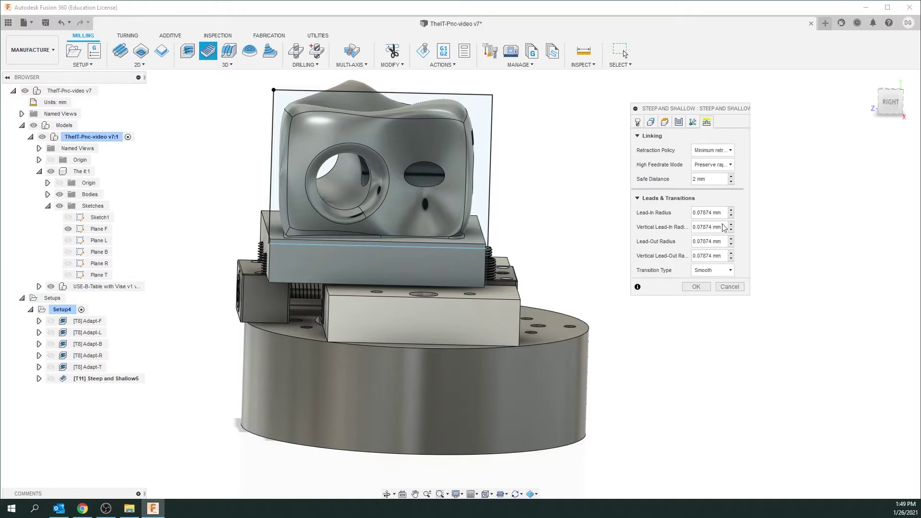
{"action": "left_click", "coordinate": [696, 286]}
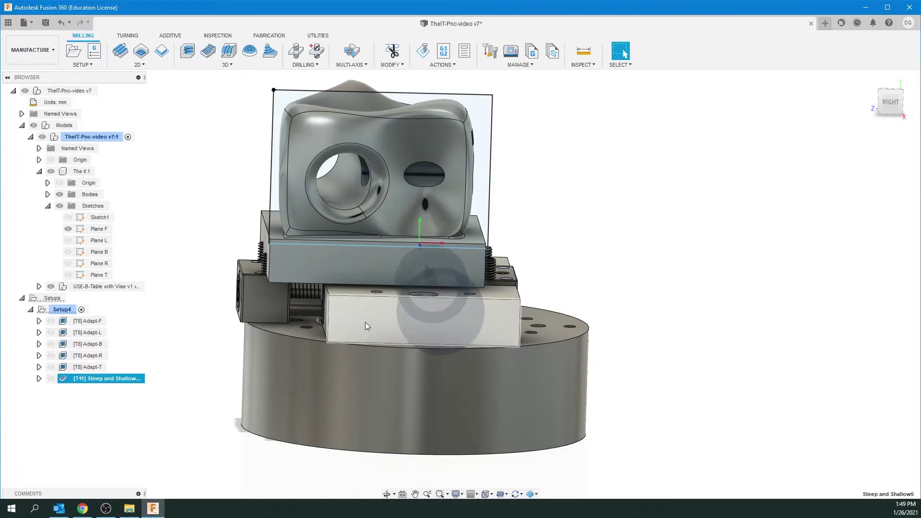
Rename the new Steep and Shallow operation as SS F
{"action": "left_click", "coordinate": [67, 380]}
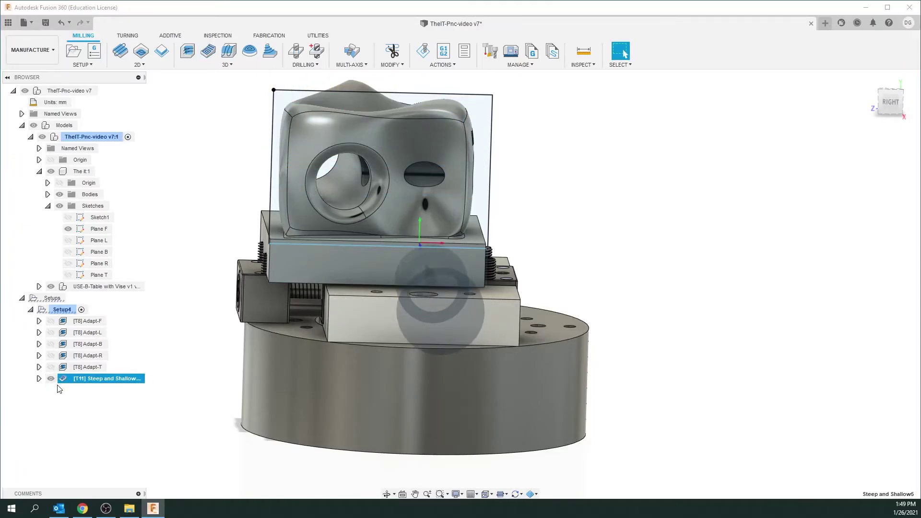
{"action": "double_click", "coordinate": [100, 378]}
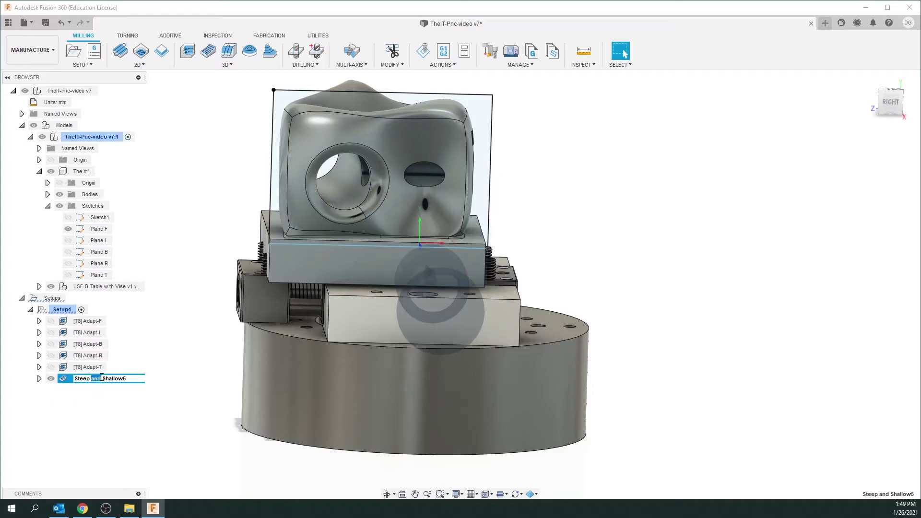
{"action": "left_click_drag", "start_coordinate": [128, 379], "coordinate": [53, 379]}
{"action": "type", "text": "ss F"}
{"action": "key", "text": "Return"}
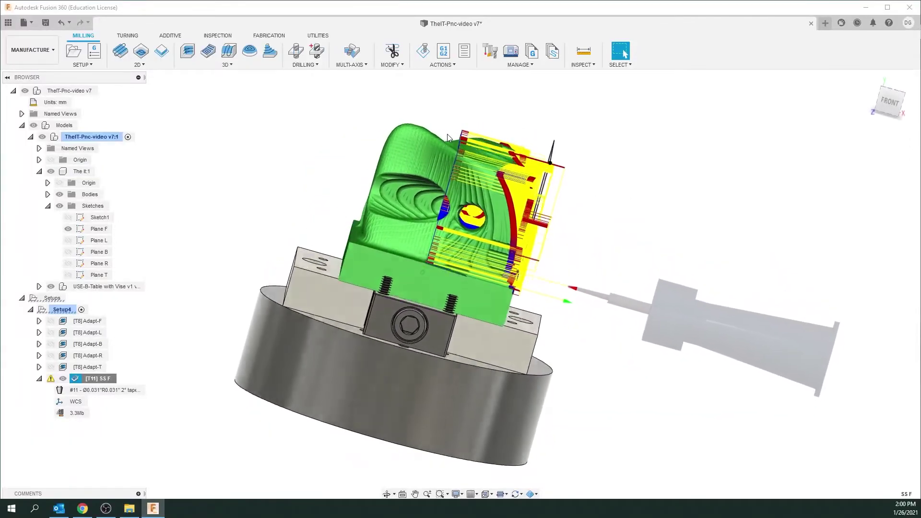
Duplicate the SS F operation and open the copy for editing
{"action": "right_click", "coordinate": [80, 379]}
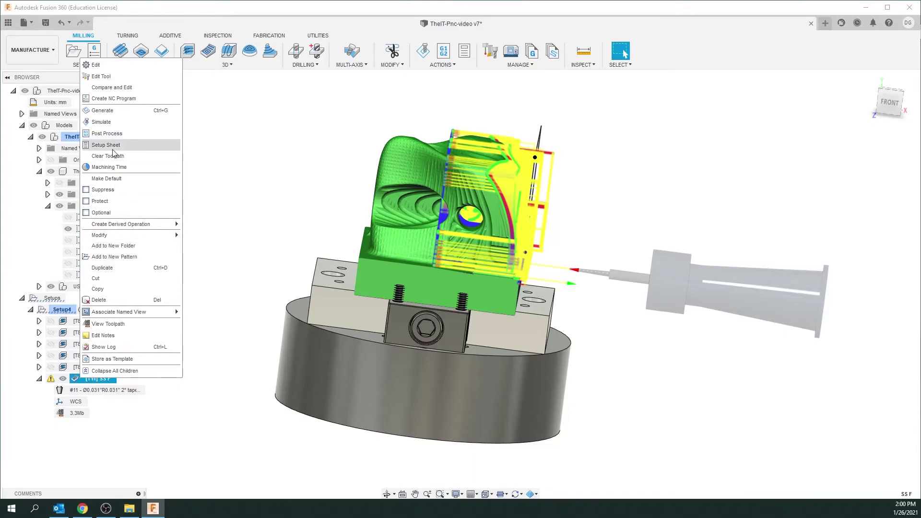
{"action": "left_click", "coordinate": [120, 268]}
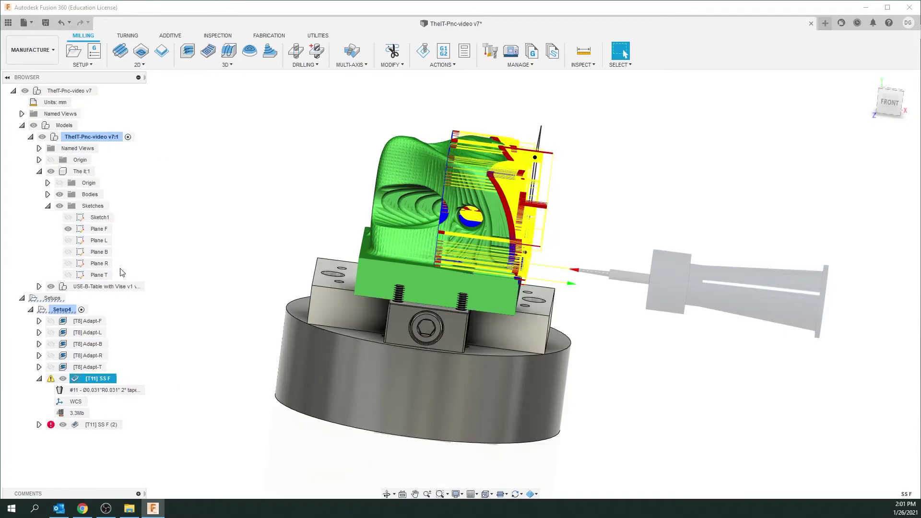
{"action": "left_click", "coordinate": [89, 426]}
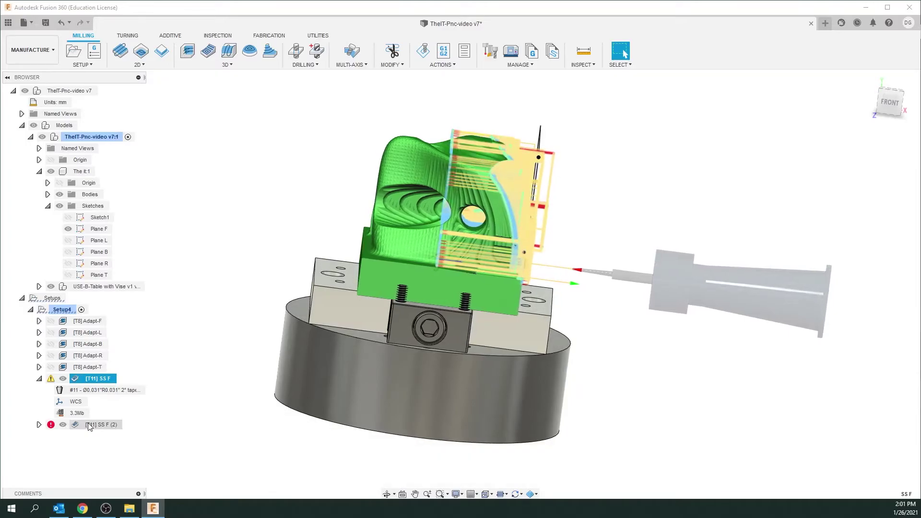
{"action": "double_click", "coordinate": [90, 425]}
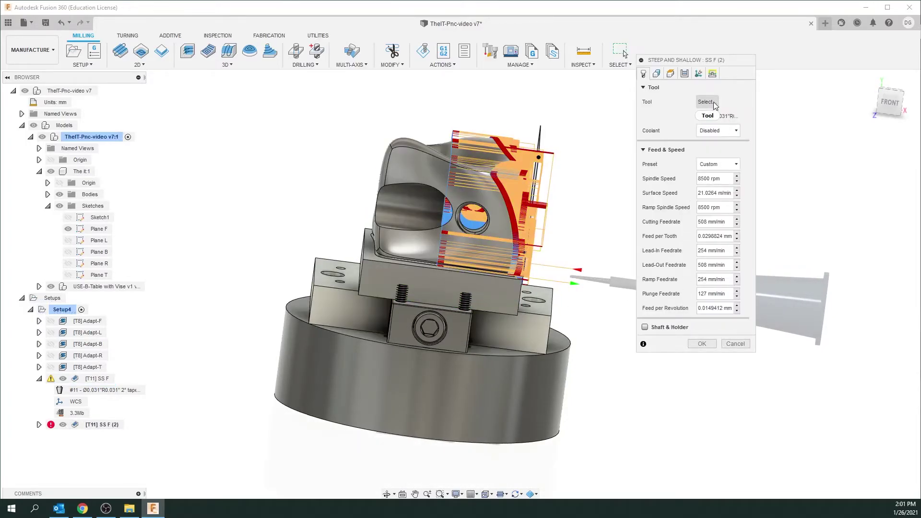
Show the Plane L sketch instead of Plane F and orient the copied operation's tool Z axis to the vise body's screw-side face
{"action": "left_click", "coordinate": [657, 73]}
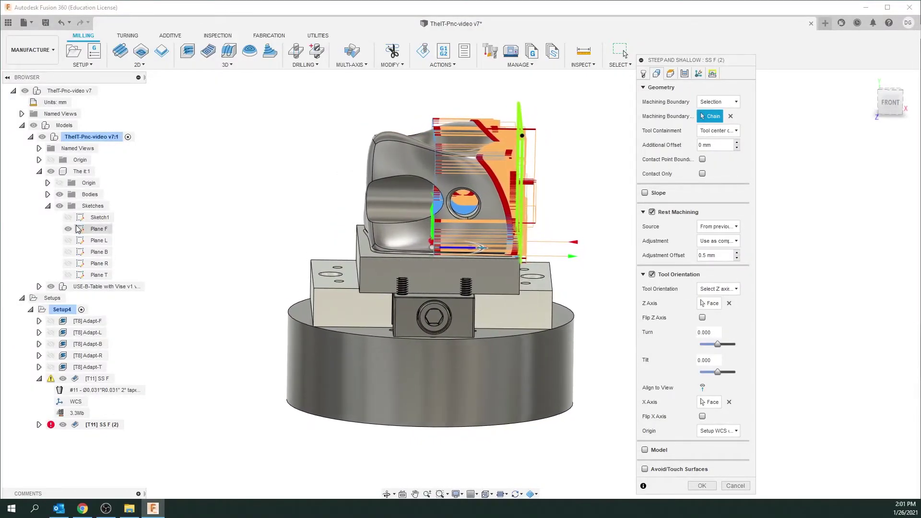
{"action": "left_click", "coordinate": [72, 242]}
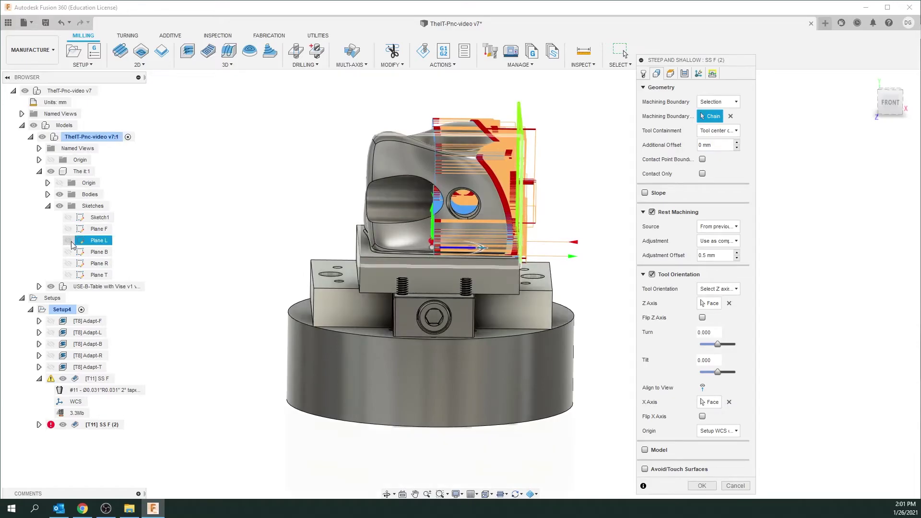
{"action": "left_click", "coordinate": [68, 241]}
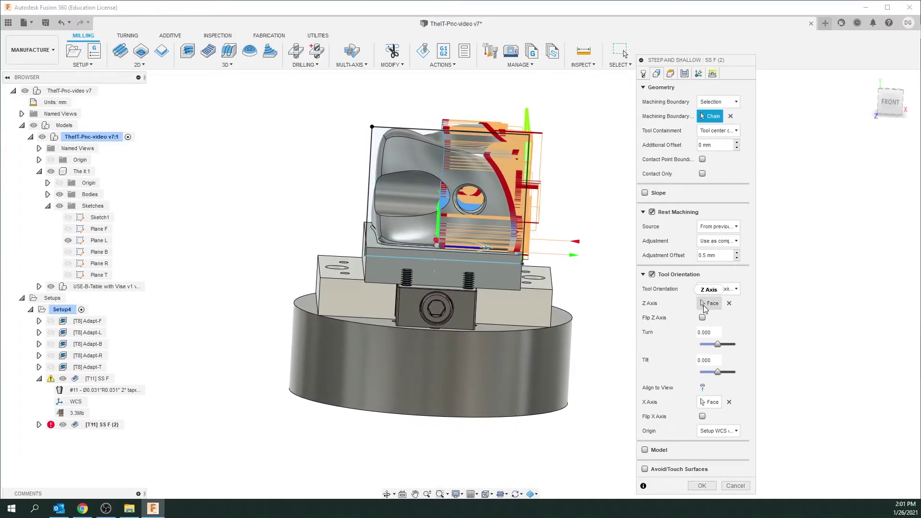
{"action": "left_click", "coordinate": [703, 305]}
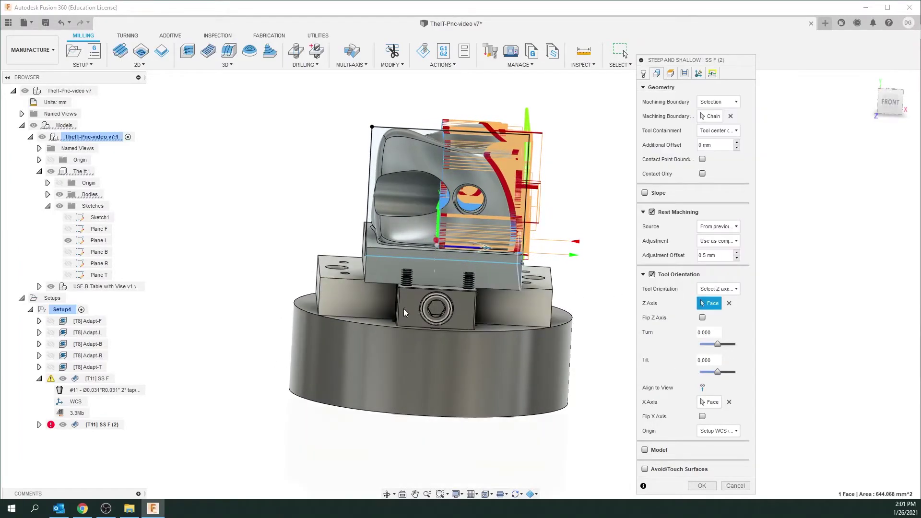
{"action": "left_click", "coordinate": [515, 314]}
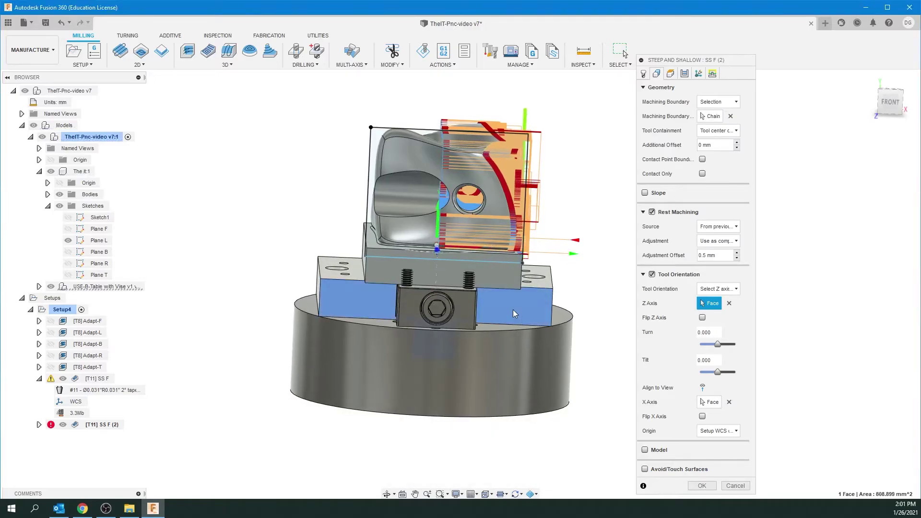
{"action": "middle_click_drag", "start_coordinate": [514, 313], "coordinate": [653, 300], "text": "shift"}
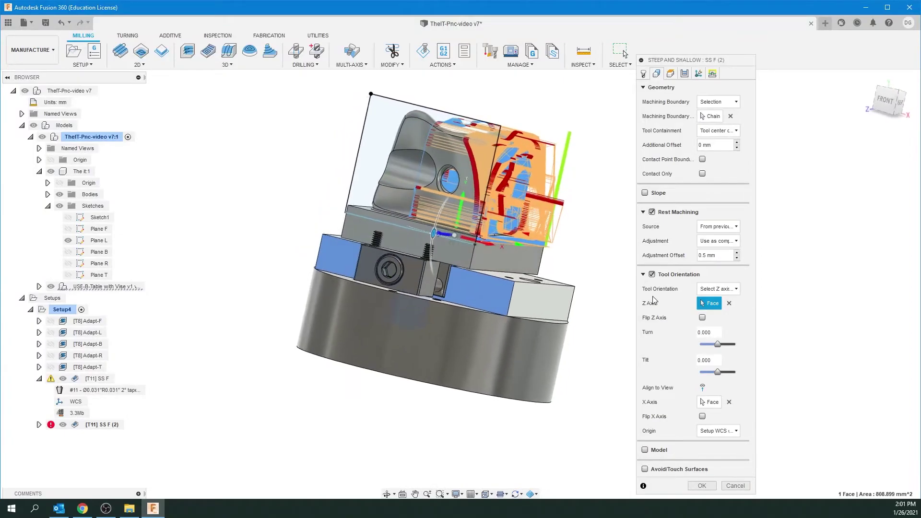
{"action": "left_click", "coordinate": [714, 404]}
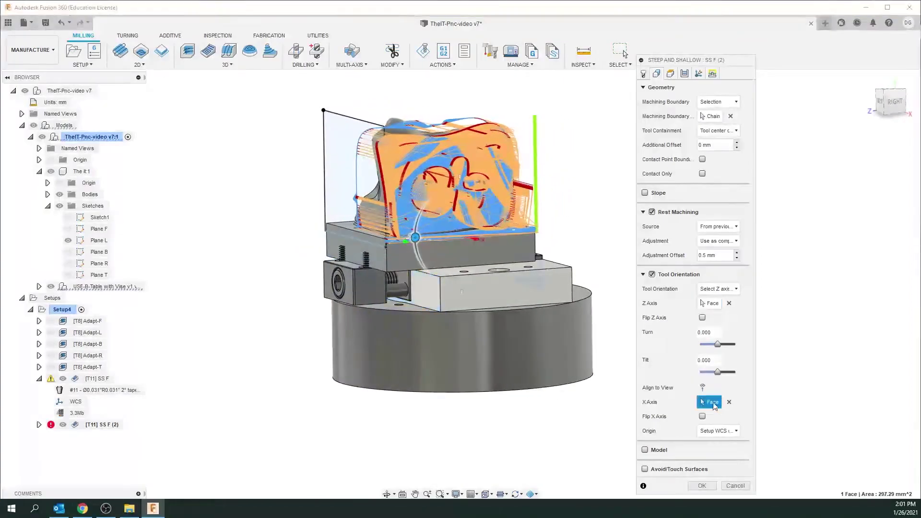
{"action": "left_click", "coordinate": [481, 292]}
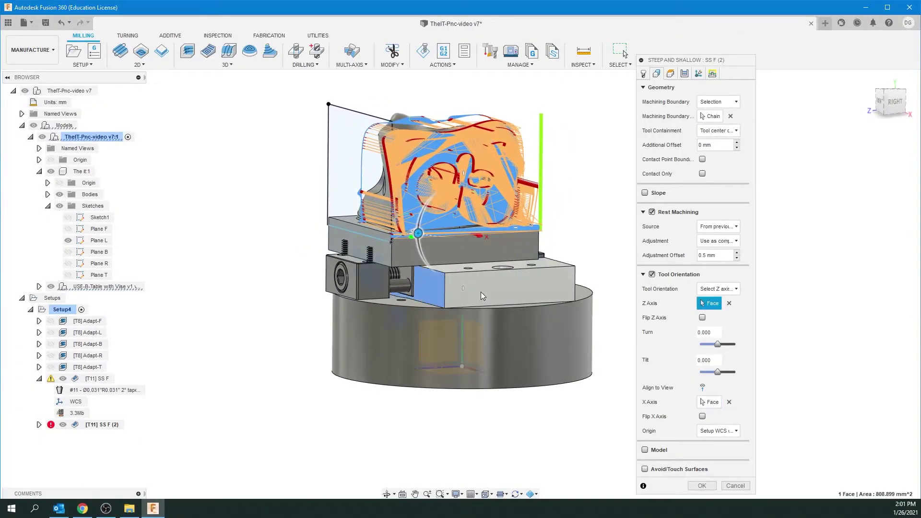
{"action": "middle_click_drag", "start_coordinate": [481, 293], "coordinate": [562, 256], "text": "shift"}
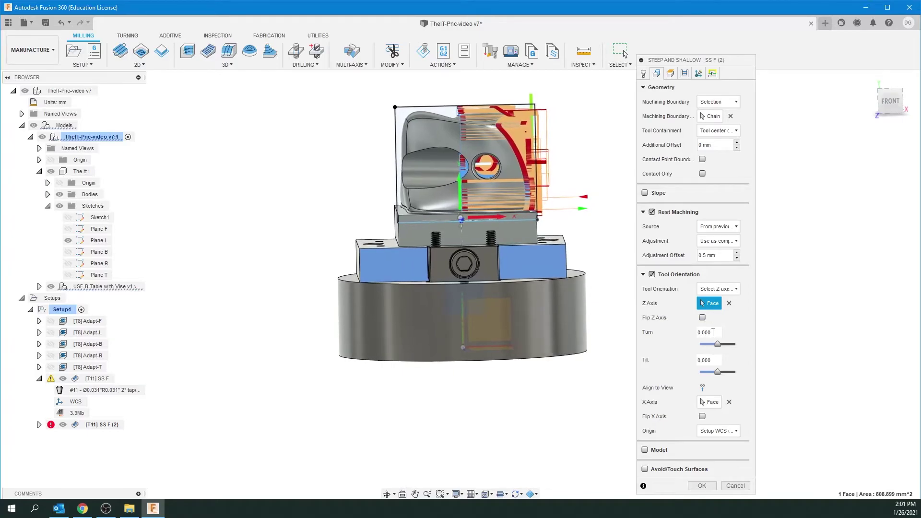
Replace the copied operation's machining boundary with the Plane L sketch rectangle and accept the settings
{"action": "left_click", "coordinate": [719, 104]}
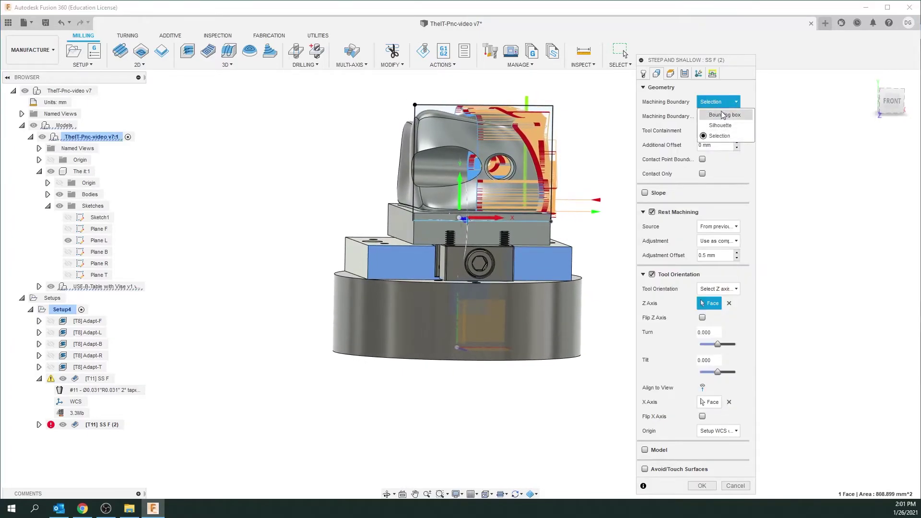
{"action": "left_click", "coordinate": [717, 136]}
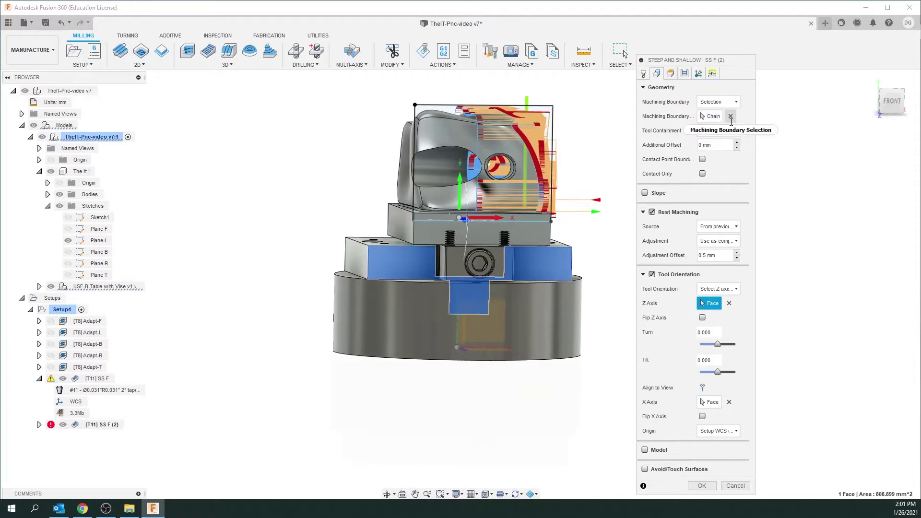
{"action": "left_click", "coordinate": [703, 115]}
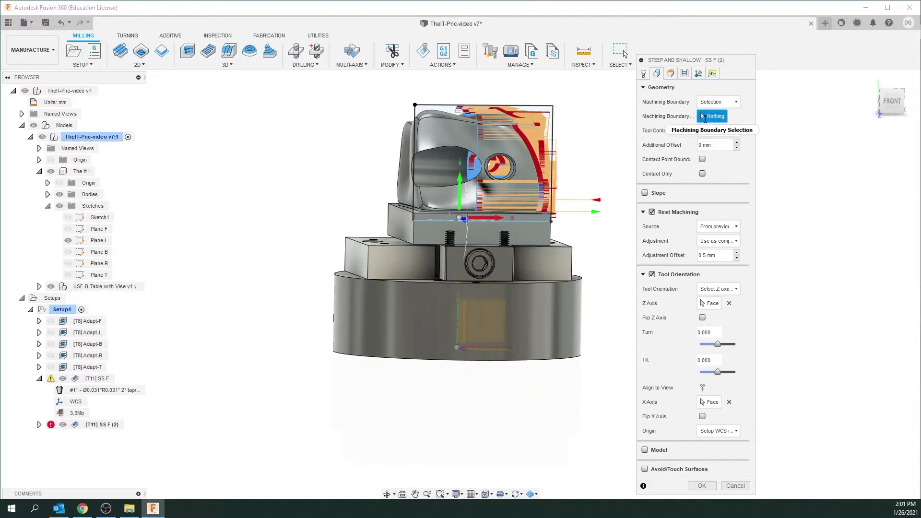
{"action": "left_click", "coordinate": [439, 106]}
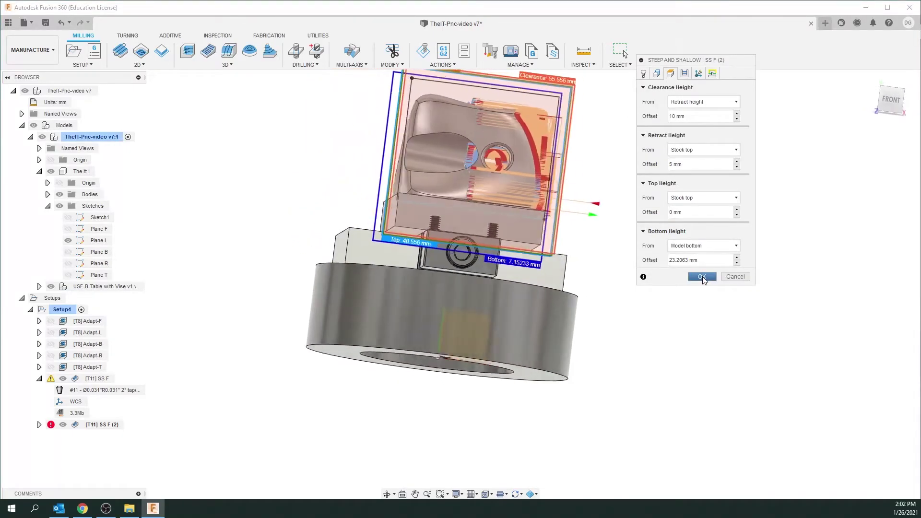
{"action": "left_click", "coordinate": [702, 277]}
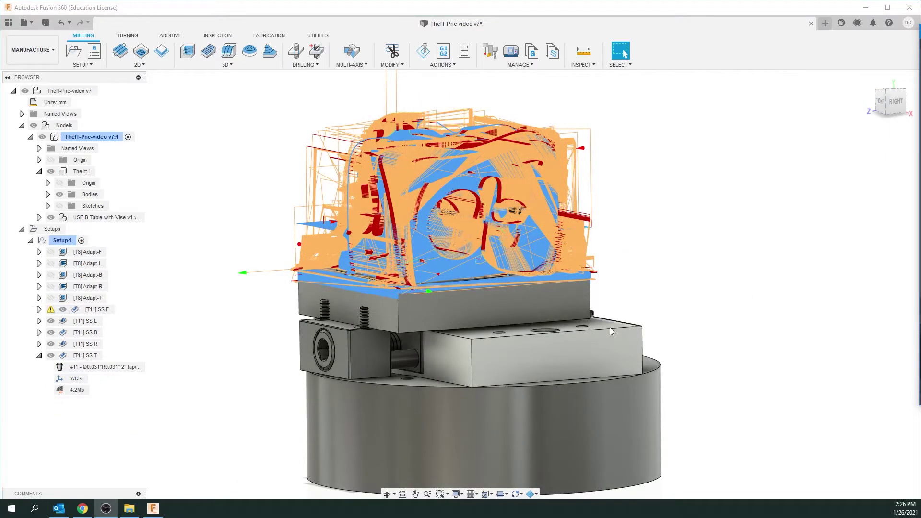
Inspect the combined finishing toolpaths, collapse the SS T operation's details, and save the design
{"action": "scroll", "coordinate": [339, 291], "scroll_direction": "up", "scroll_amount": 3}
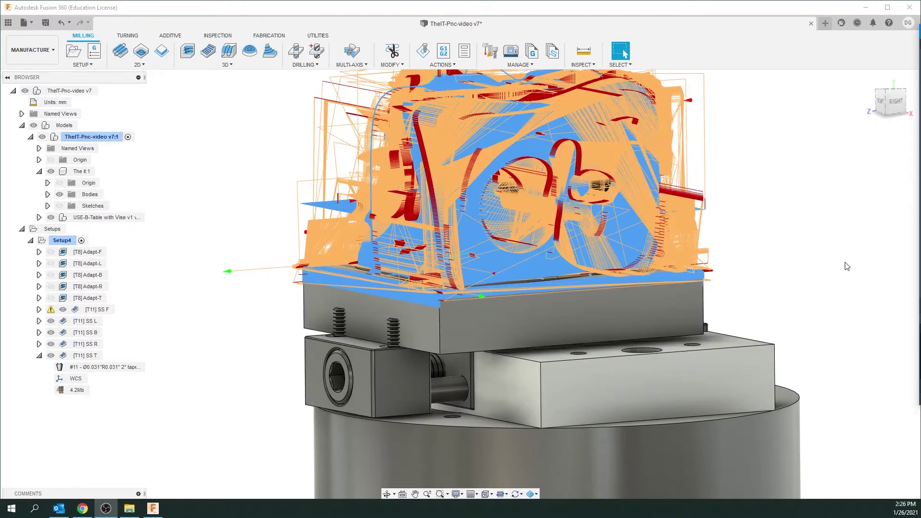
{"action": "middle_click_drag", "start_coordinate": [847, 267], "coordinate": [61, 314], "text": "shift"}
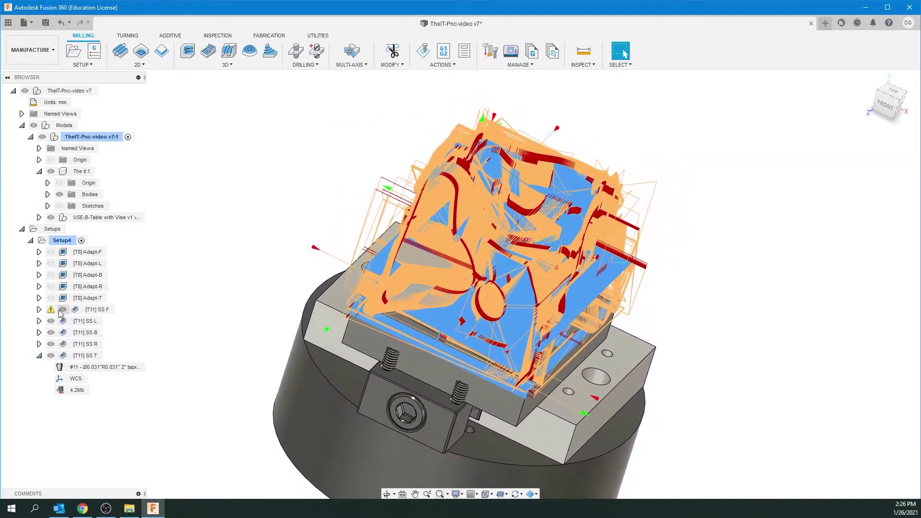
{"action": "left_click", "coordinate": [53, 312]}
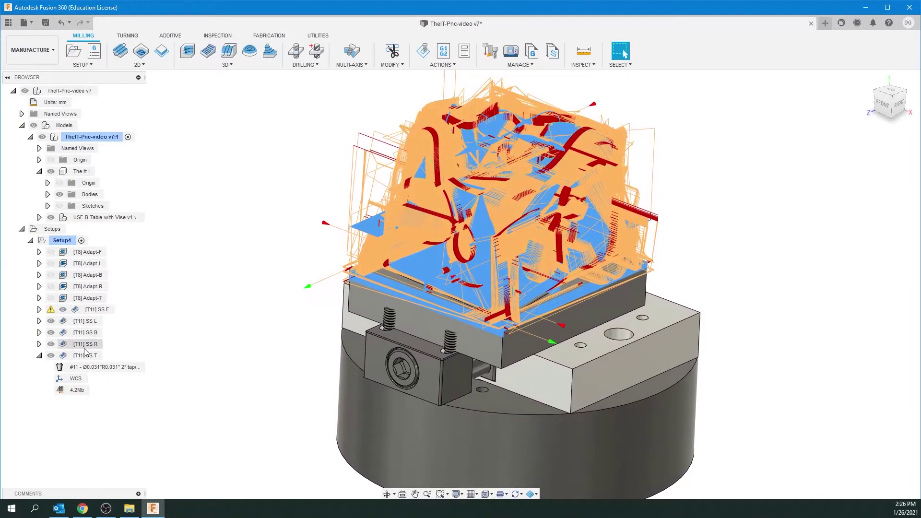
{"action": "left_click", "coordinate": [40, 357]}
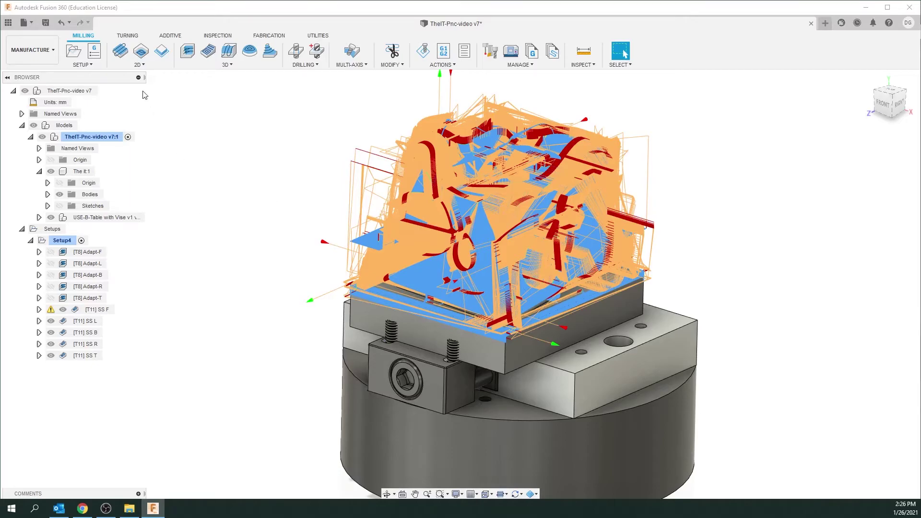
{"action": "left_click", "coordinate": [46, 24]}
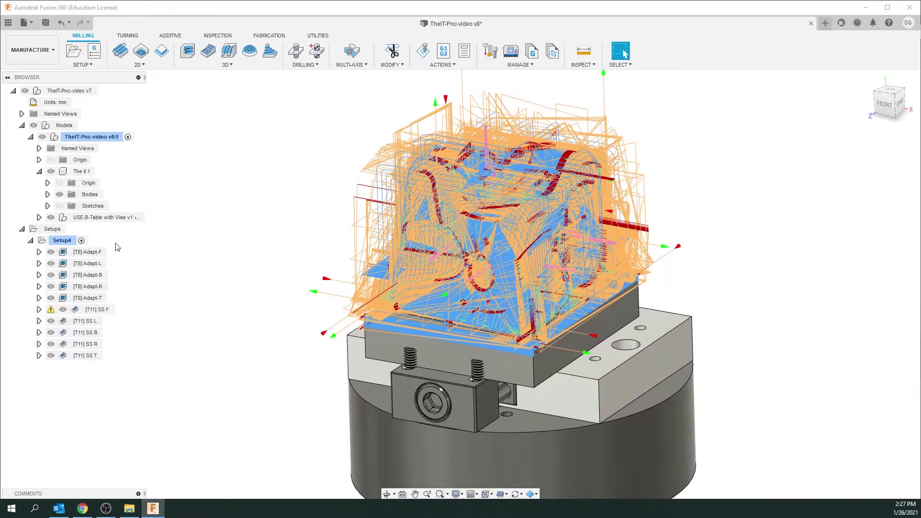
Start post-processing the Adapt-F operation with the Pocket NC post and check the Fusion-PocketNC output folder
{"action": "left_click", "coordinate": [87, 252]}
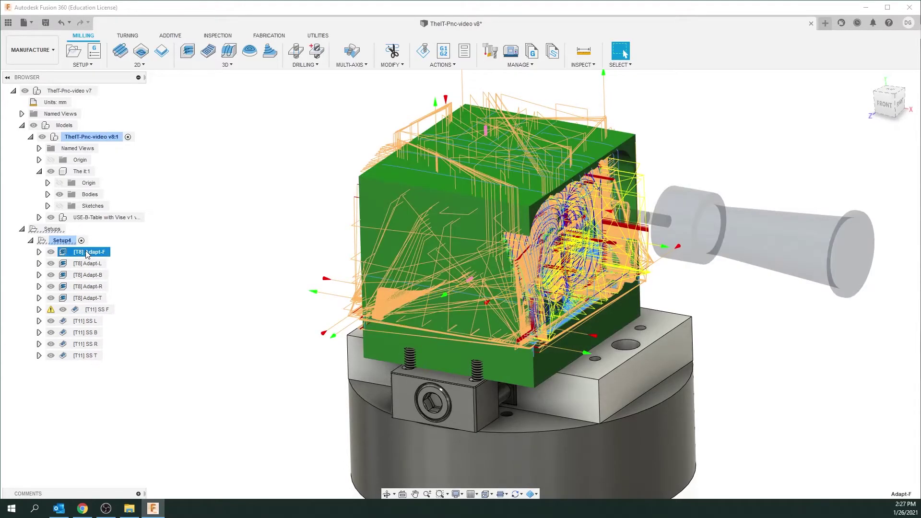
{"action": "right_click", "coordinate": [87, 254]}
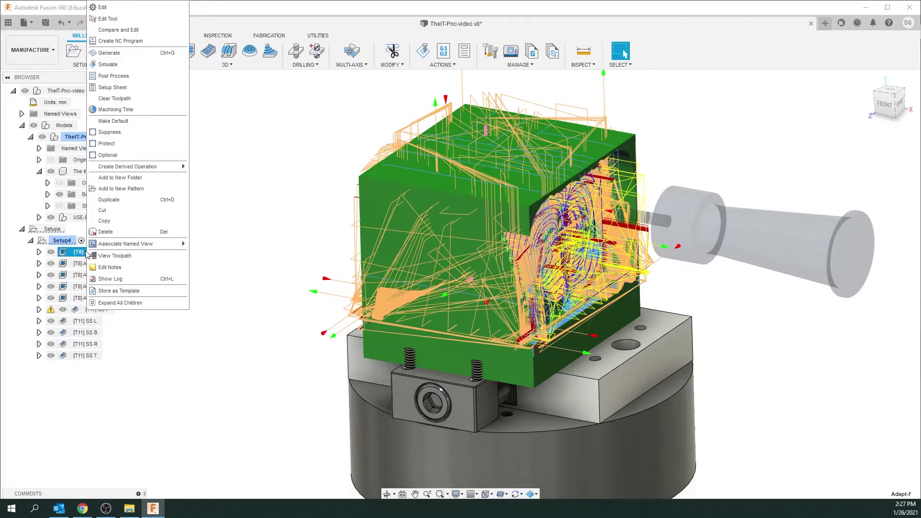
{"action": "left_click", "coordinate": [144, 76]}
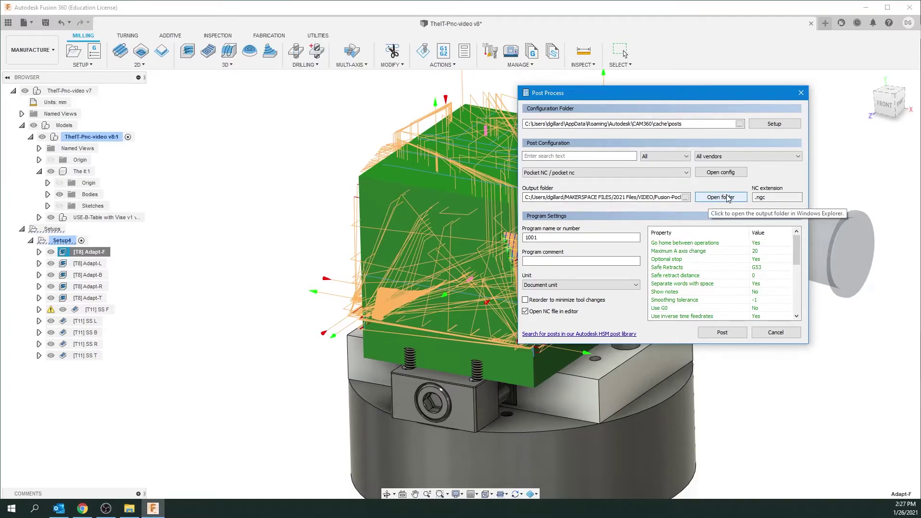
{"action": "left_click", "coordinate": [686, 198]}
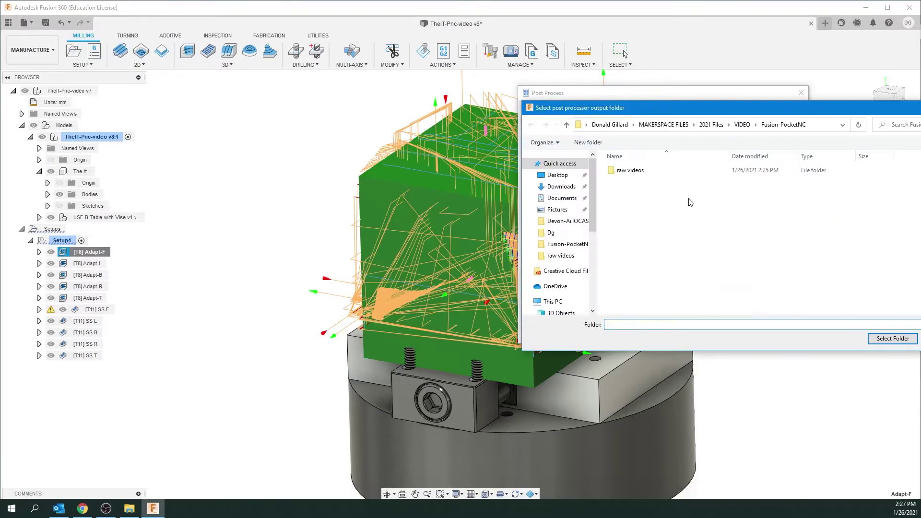
{"action": "left_click_drag", "start_coordinate": [777, 113], "coordinate": [719, 114]}
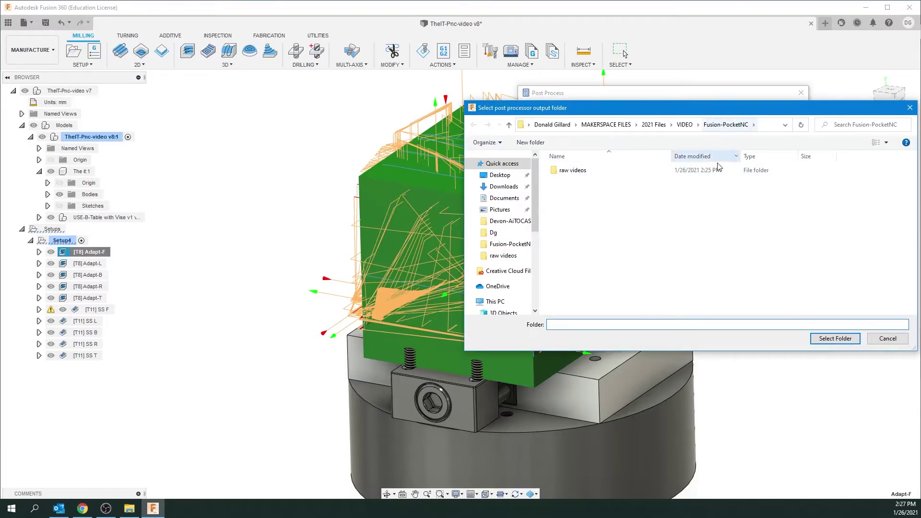
{"action": "left_click", "coordinate": [888, 339]}
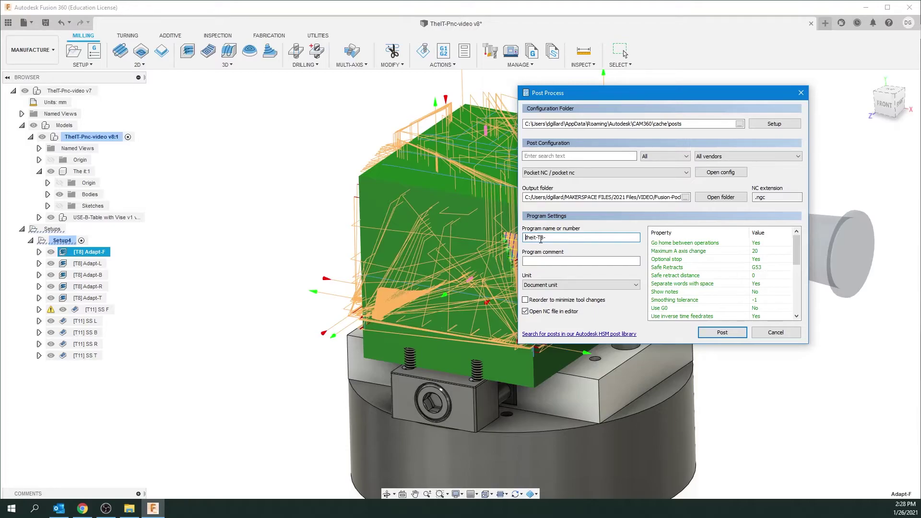
Post the Adapt-F operation as 001-theit-T8-Adapt-F.ngc and close the generated code file
{"action": "type", "text": "001-"}
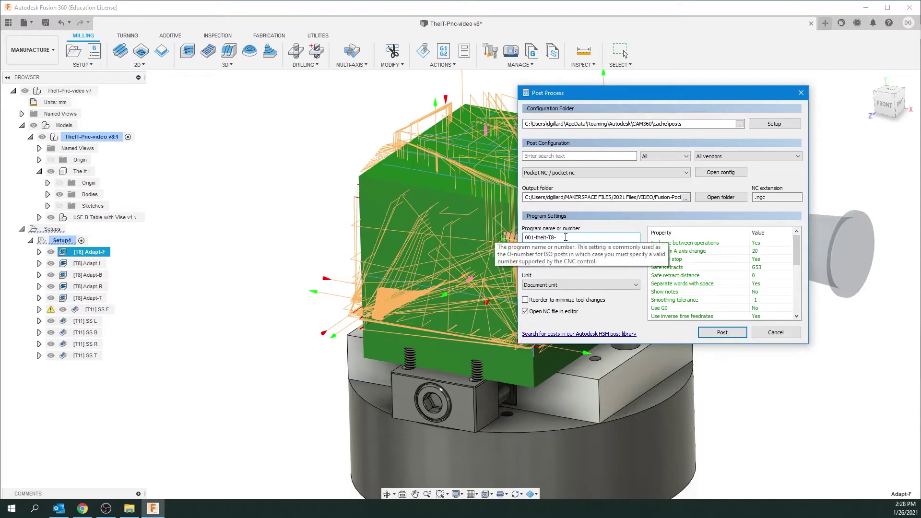
{"action": "left_click", "coordinate": [566, 237]}
{"action": "left_click", "coordinate": [722, 333]}
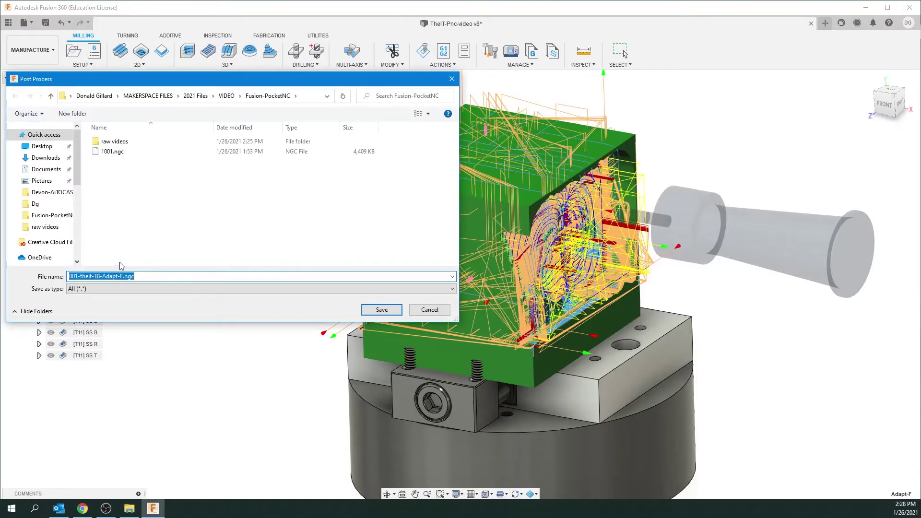
{"action": "left_click", "coordinate": [382, 309]}
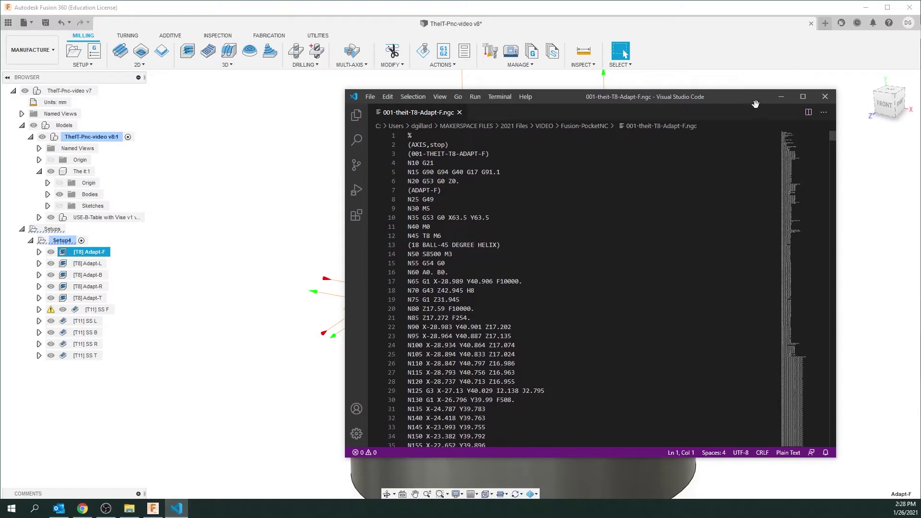
{"action": "left_click_drag", "start_coordinate": [745, 95], "coordinate": [747, 94]}
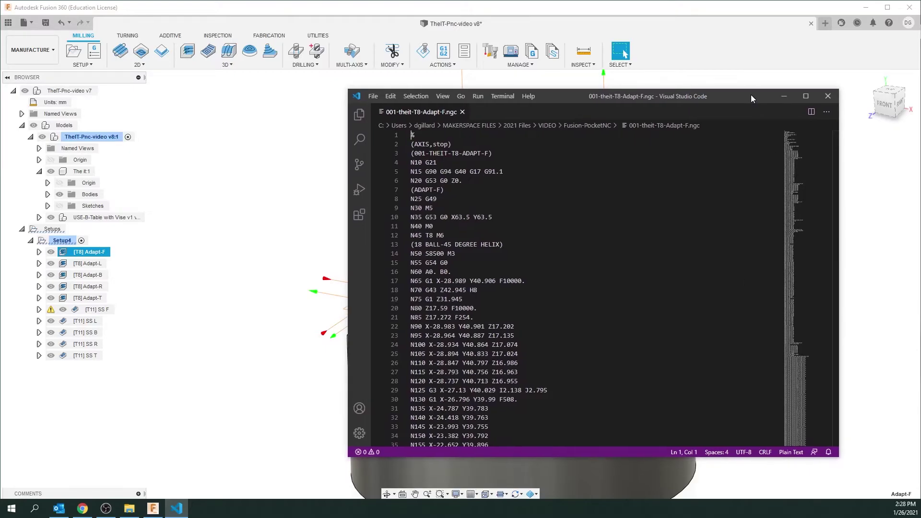
{"action": "left_click", "coordinate": [828, 96]}
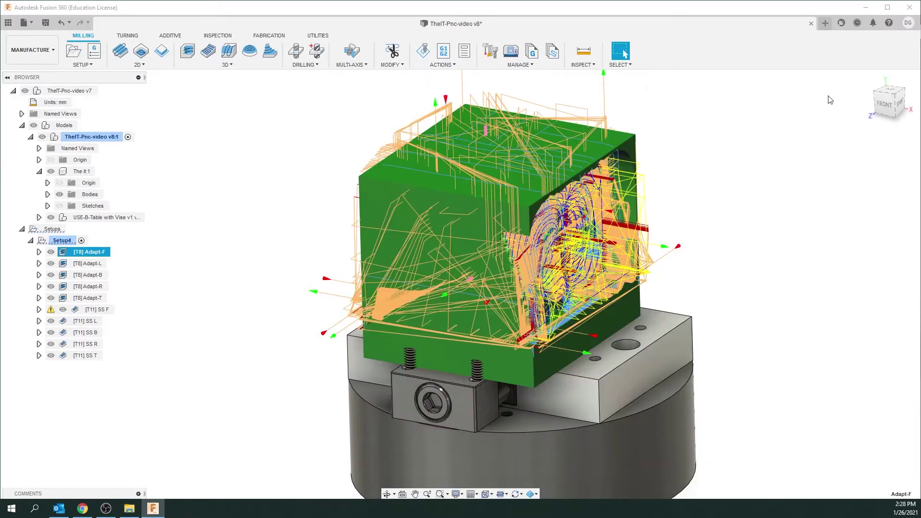
Start post-processing the Adapt-L operation and set its program name to 002-Theit-Adapt-L
{"action": "left_click", "coordinate": [85, 265]}
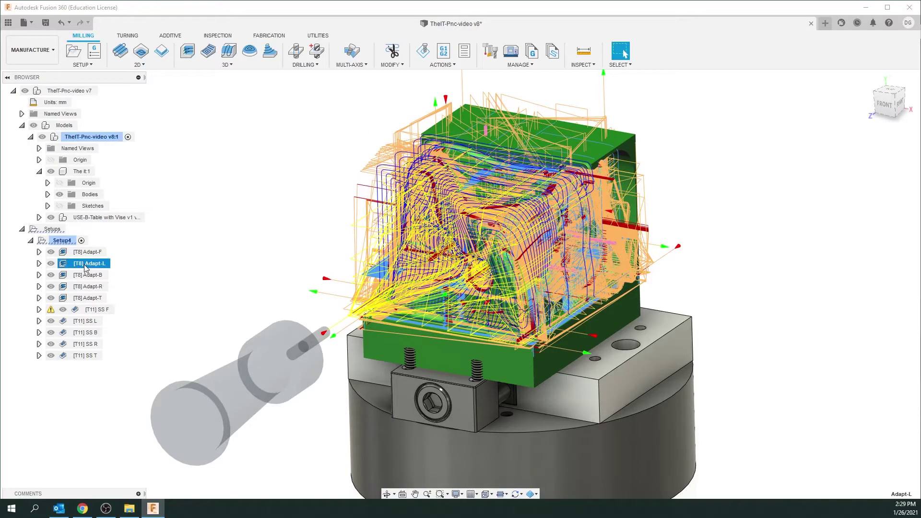
{"action": "right_click", "coordinate": [86, 268]}
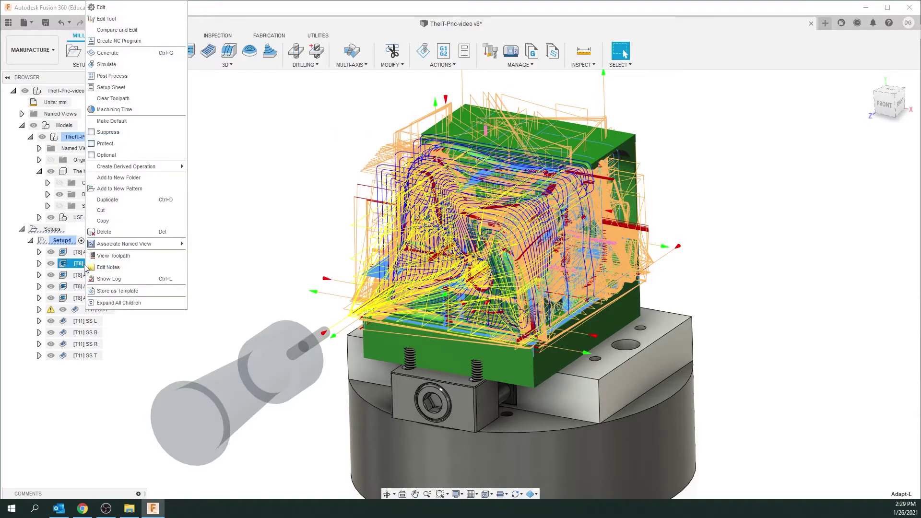
{"action": "left_click", "coordinate": [125, 76]}
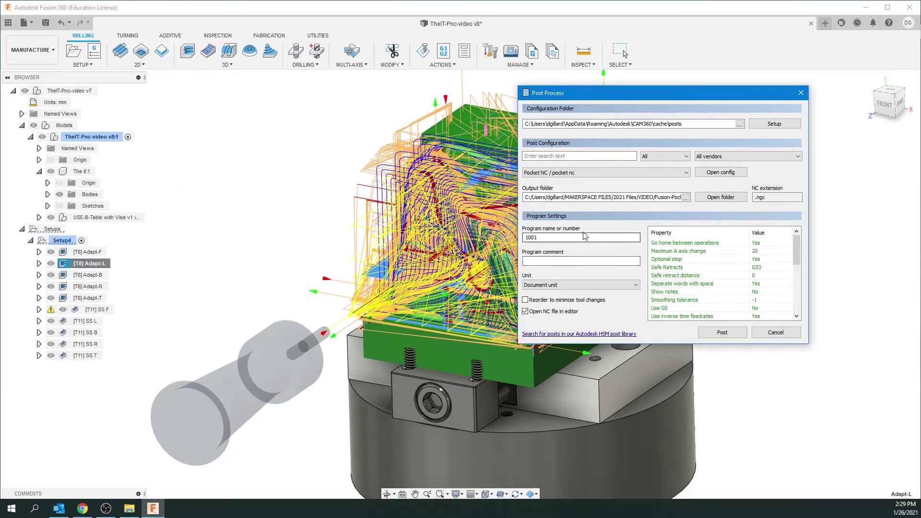
{"action": "double_click", "coordinate": [532, 237]}
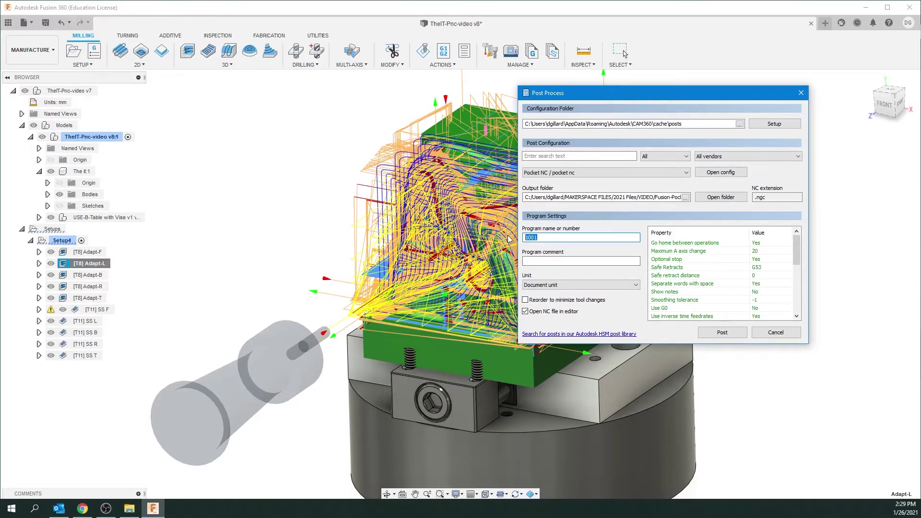
{"action": "type", "text": "0"}
{"action": "type", "text": "t"}
{"action": "key", "text": "BackSpace"}
{"action": "key", "text": "BackSpace"}
{"action": "type", "text": "eit-Adapt-L"}
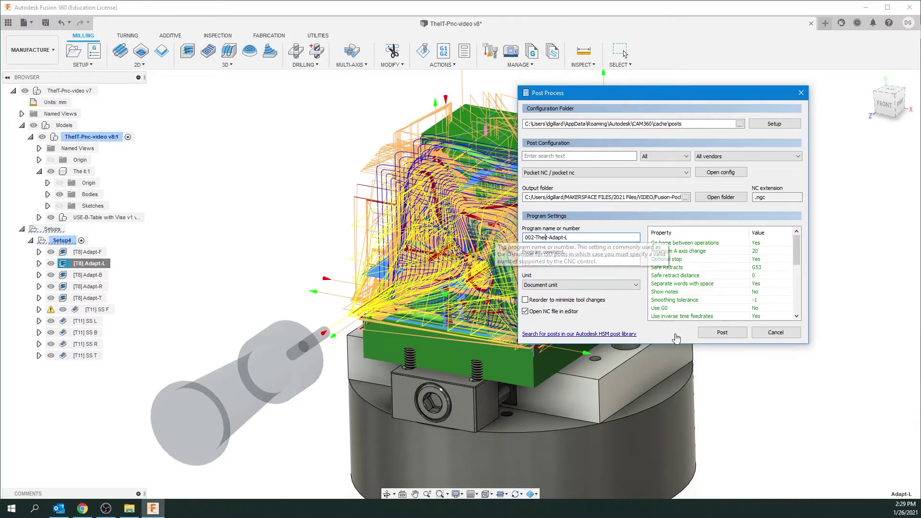
Save the posted program as 002-Theit-Adapt-L.ngc and close the generated code file
{"action": "left_click", "coordinate": [726, 333]}
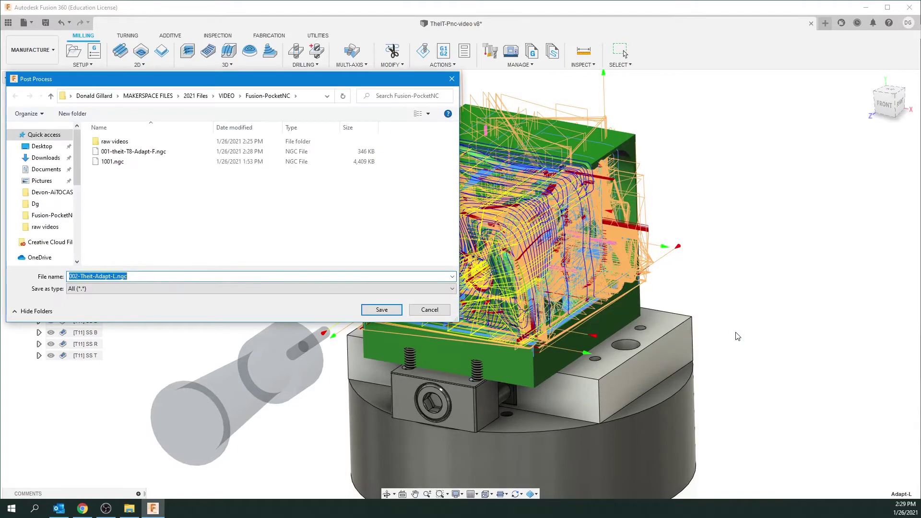
{"action": "left_click", "coordinate": [383, 310]}
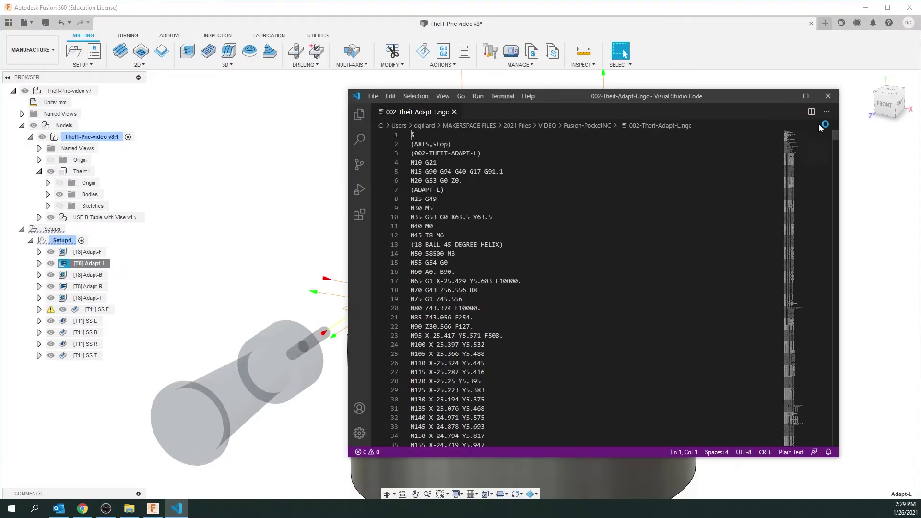
{"action": "left_click", "coordinate": [827, 98]}
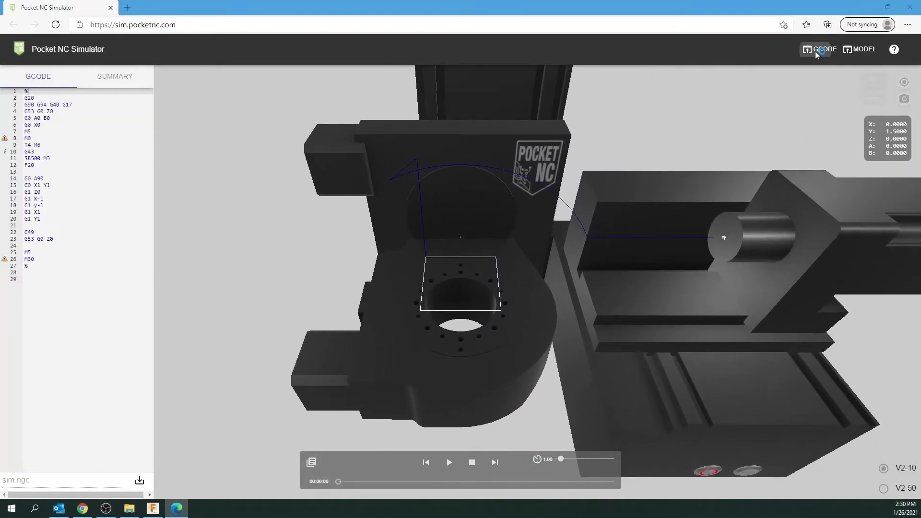
In the Pocket NC Simulator in the browser, load 001-theit-T8-Adapt-F.ngc and play its simulation at about 38x speed
{"action": "left_click", "coordinate": [816, 52]}
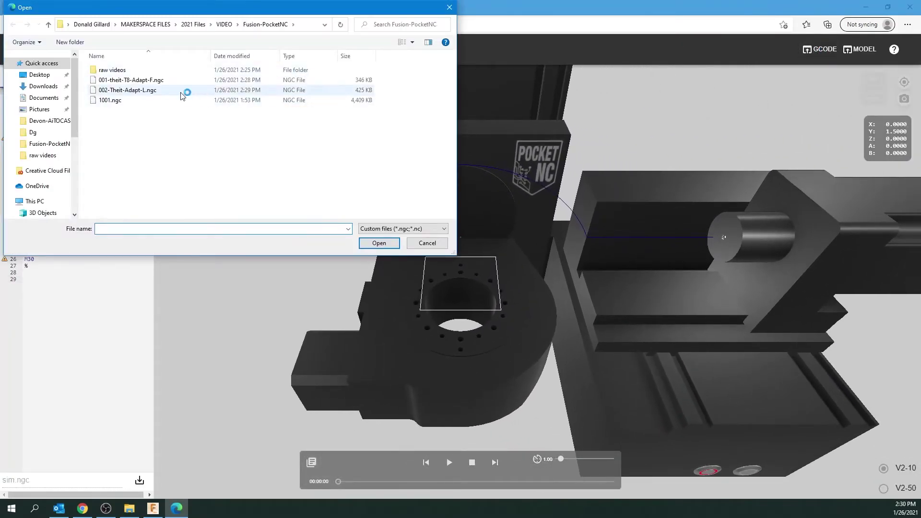
{"action": "left_click", "coordinate": [132, 82]}
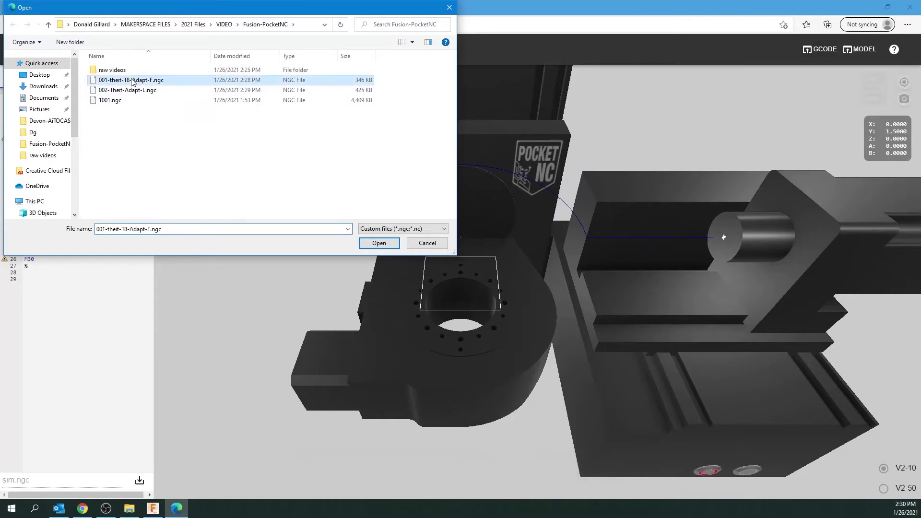
{"action": "left_click", "coordinate": [379, 244]}
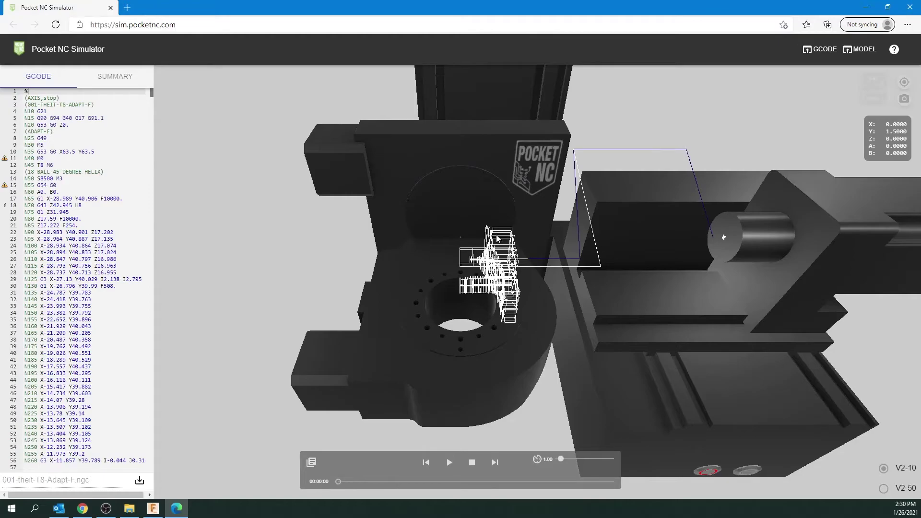
{"action": "left_click", "coordinate": [449, 462]}
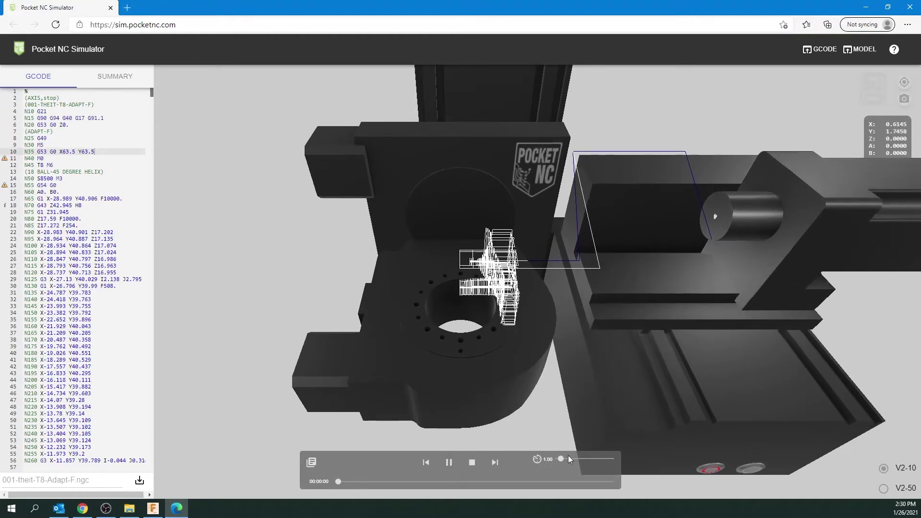
{"action": "left_click_drag", "start_coordinate": [560, 459], "coordinate": [586, 459]}
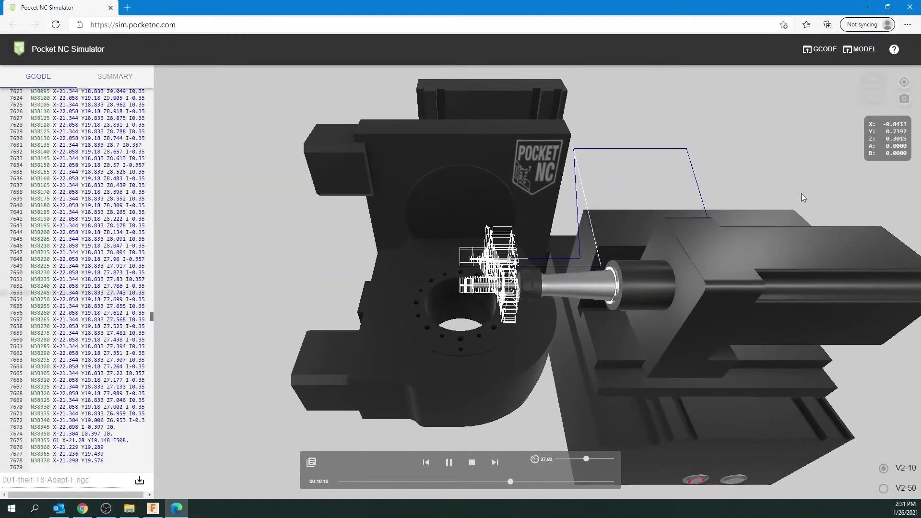
Switch the simulator camera to Orthographic and examine the Adapt-F toolpath and the warning beside the M30 line
{"action": "left_click", "coordinate": [905, 99]}
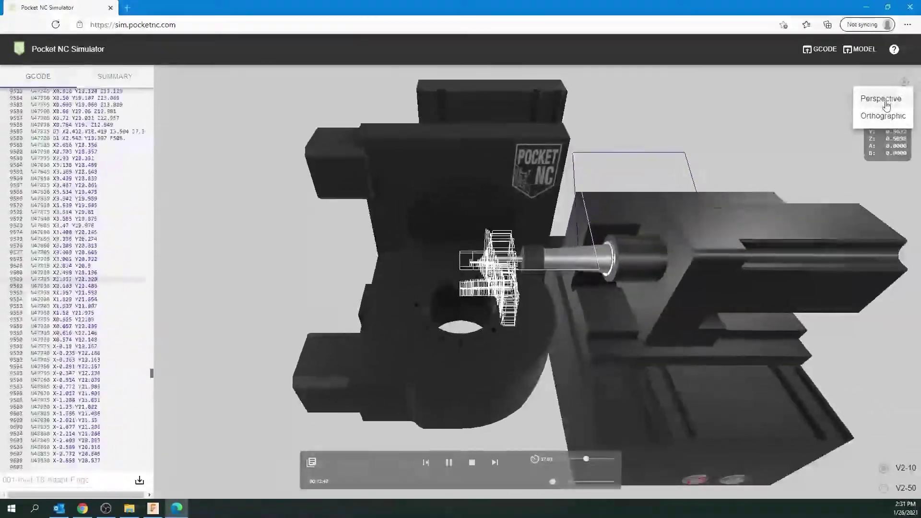
{"action": "left_click", "coordinate": [896, 116]}
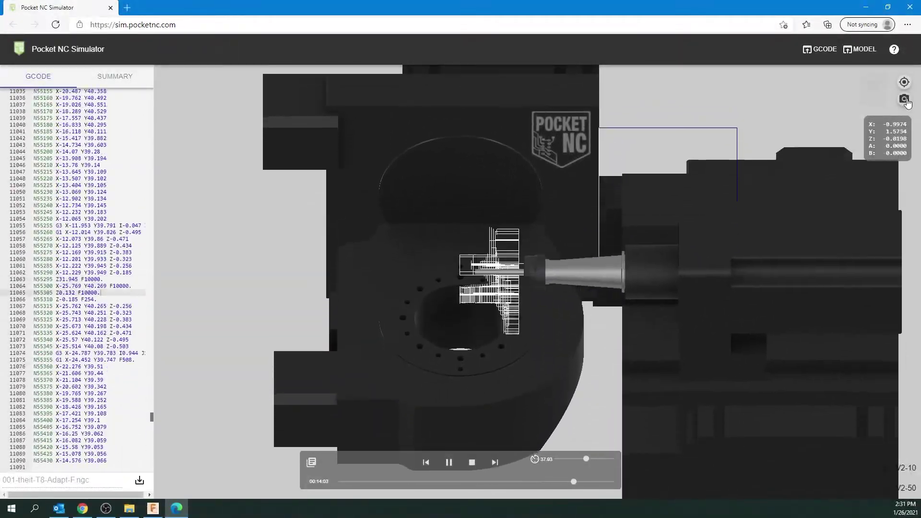
{"action": "left_click", "coordinate": [905, 100]}
{"action": "left_click", "coordinate": [886, 115]}
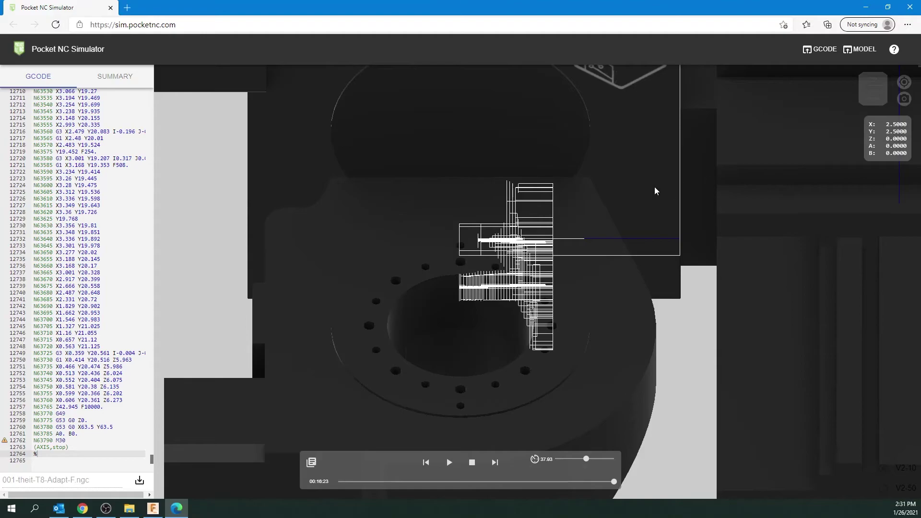
{"action": "scroll", "coordinate": [687, 273], "scroll_direction": "up", "scroll_amount": 2}
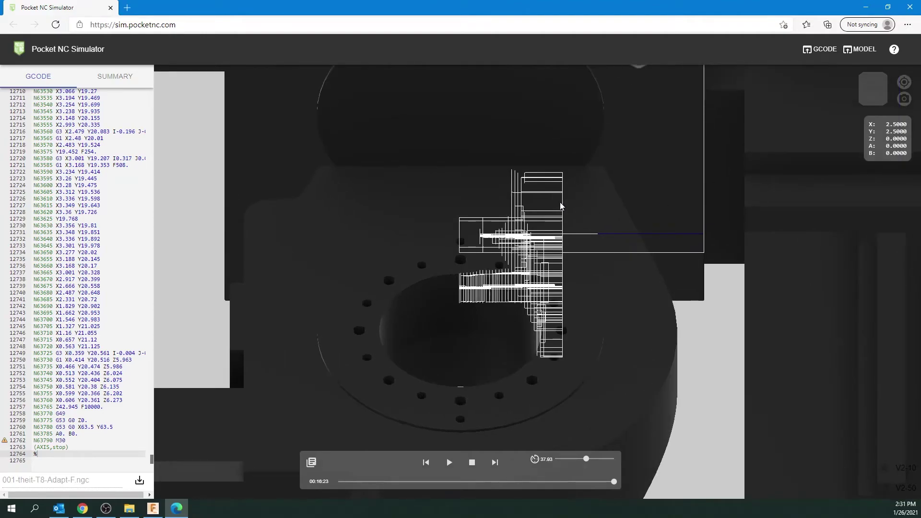
{"action": "scroll", "coordinate": [561, 206], "scroll_direction": "down", "scroll_amount": 4}
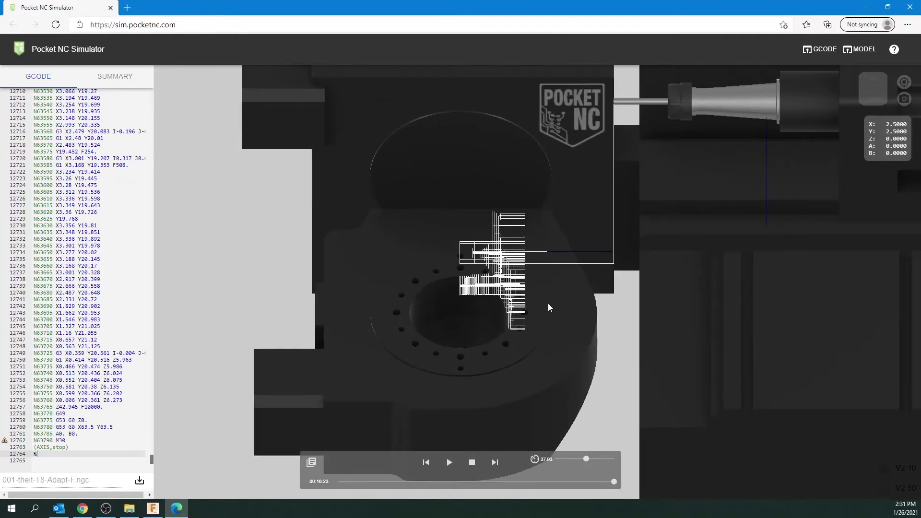
{"action": "scroll", "coordinate": [556, 320], "scroll_direction": "down", "scroll_amount": 3}
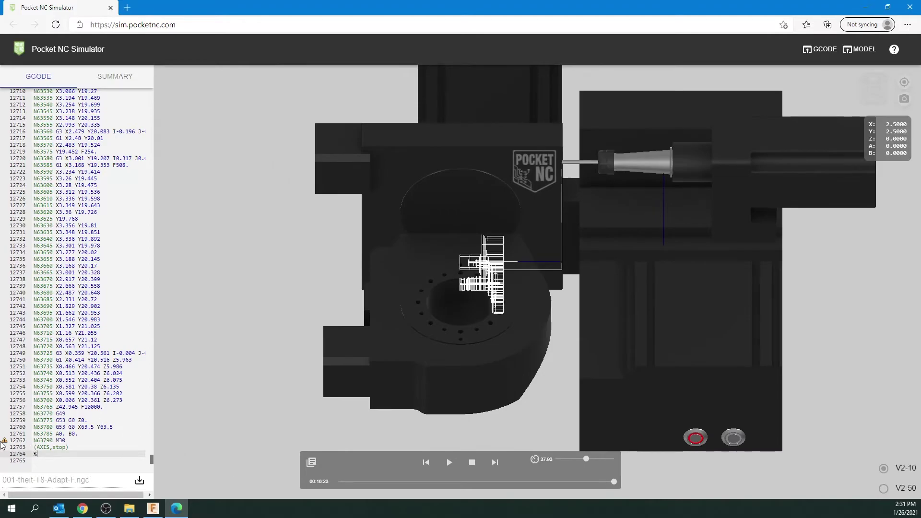
{"action": "mouse_move", "coordinate": [5, 442]}
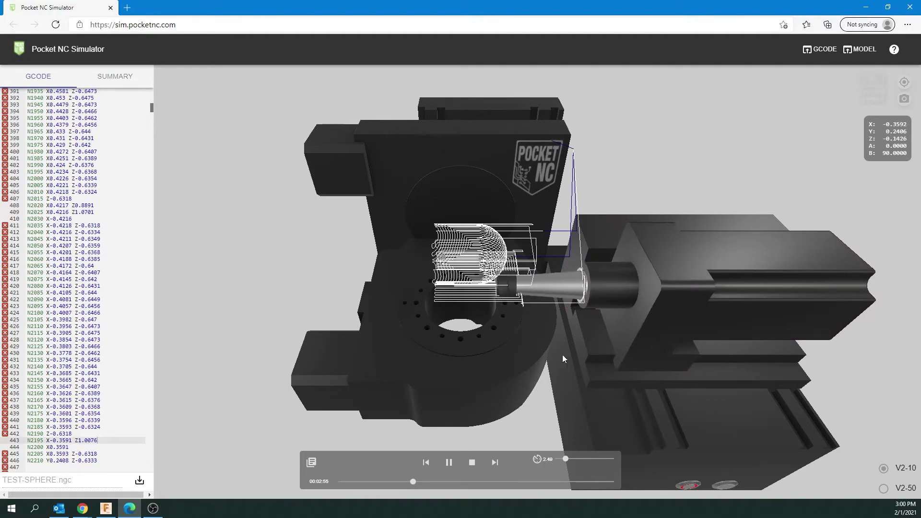
Stop the running TEST-SPHERE.ngc simulation
{"action": "left_click", "coordinate": [471, 462]}
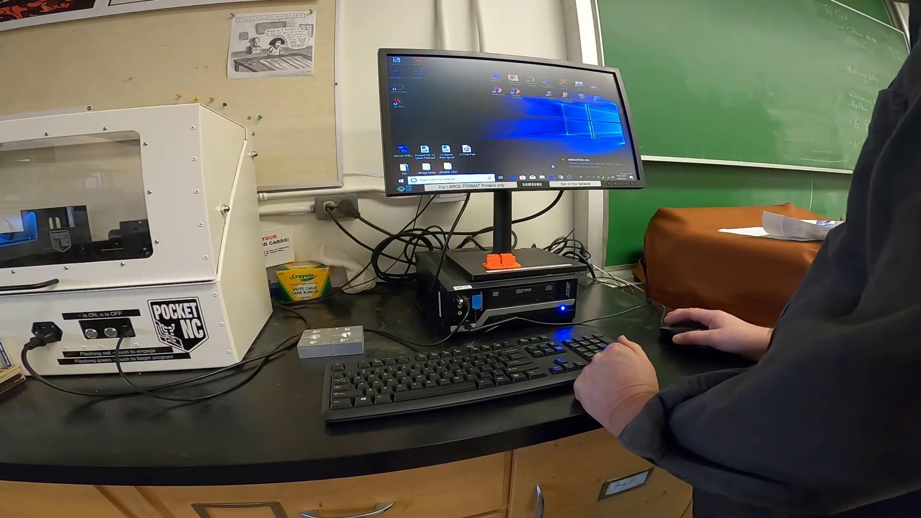
{"action": "left_click", "coordinate": [565, 162]}
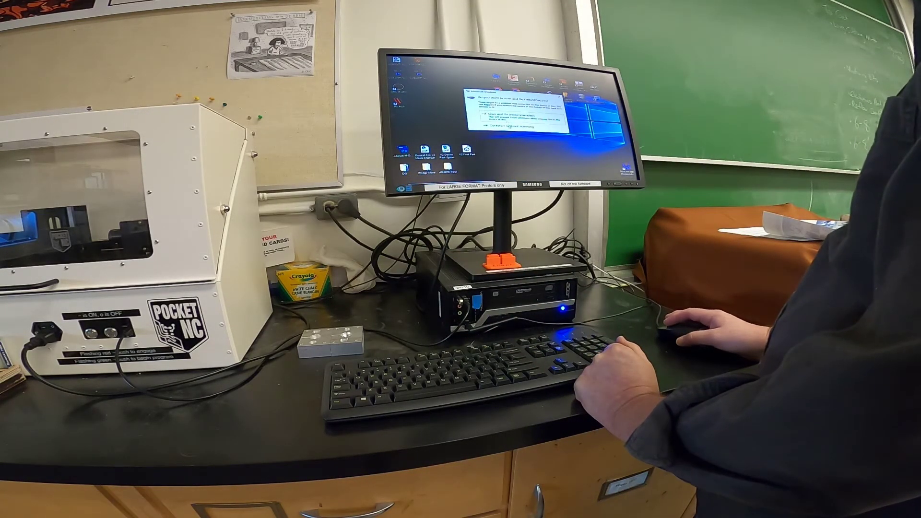
{"action": "left_click", "coordinate": [510, 126]}
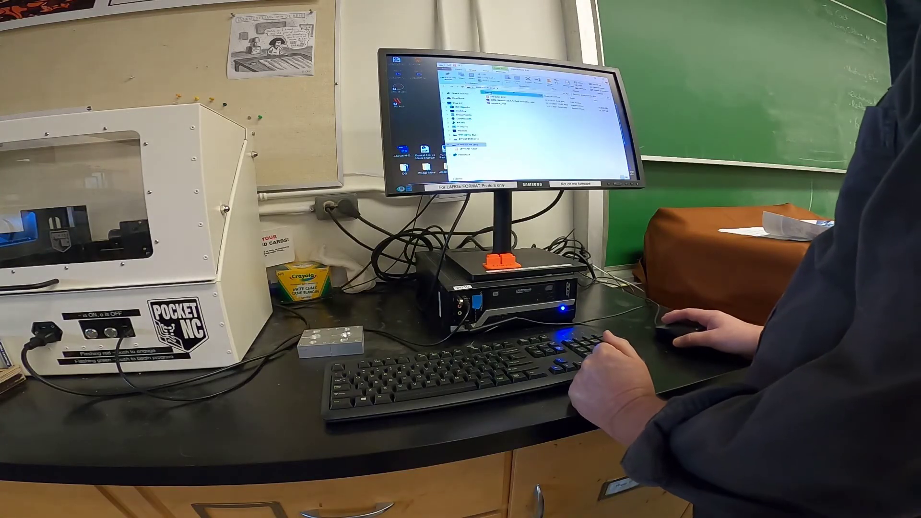
{"action": "left_click_drag", "start_coordinate": [496, 98], "coordinate": [417, 134]}
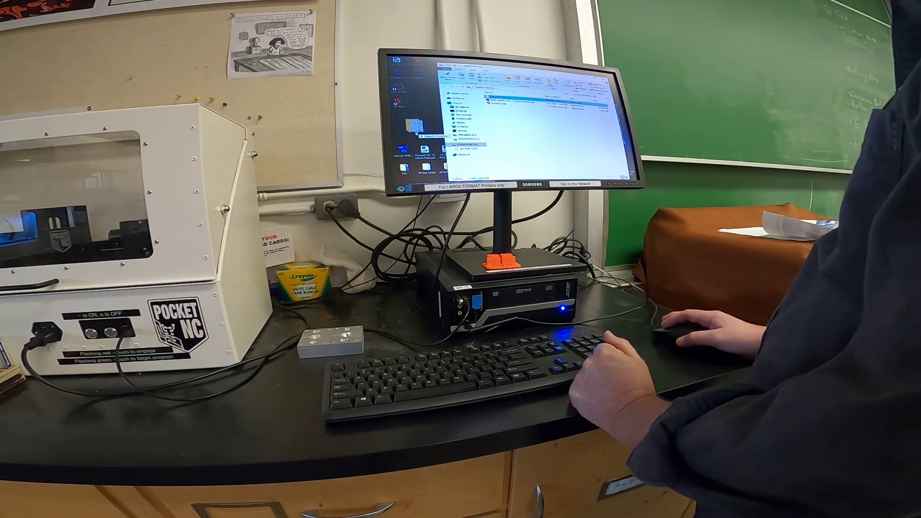